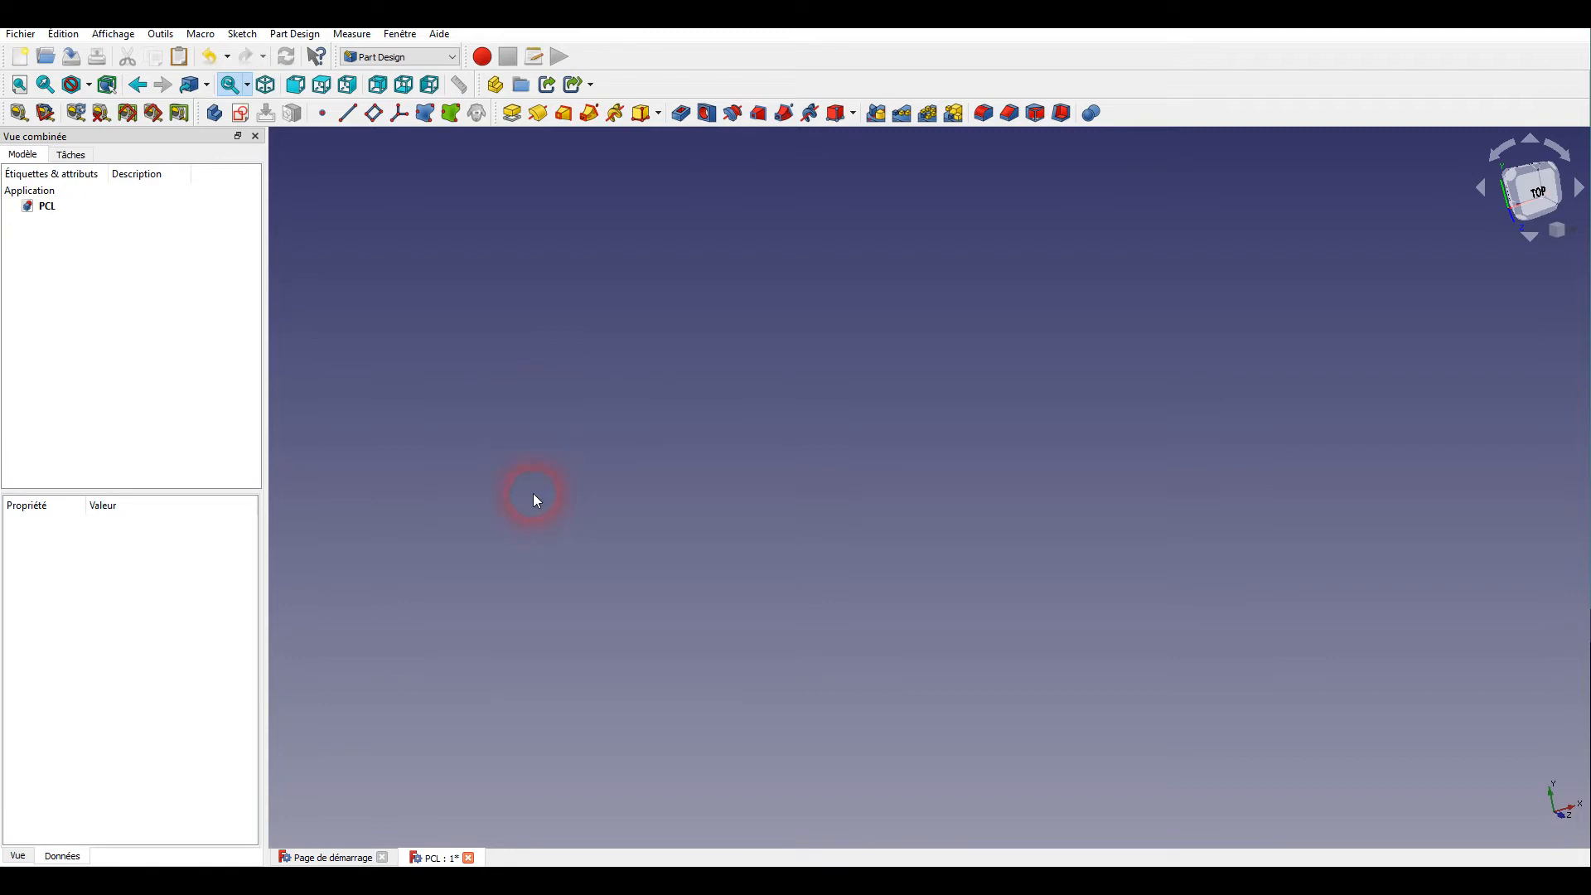
- Create a new body and start a sketch on its XZ plane
{"action": "left_click", "coordinate": [214, 113]}
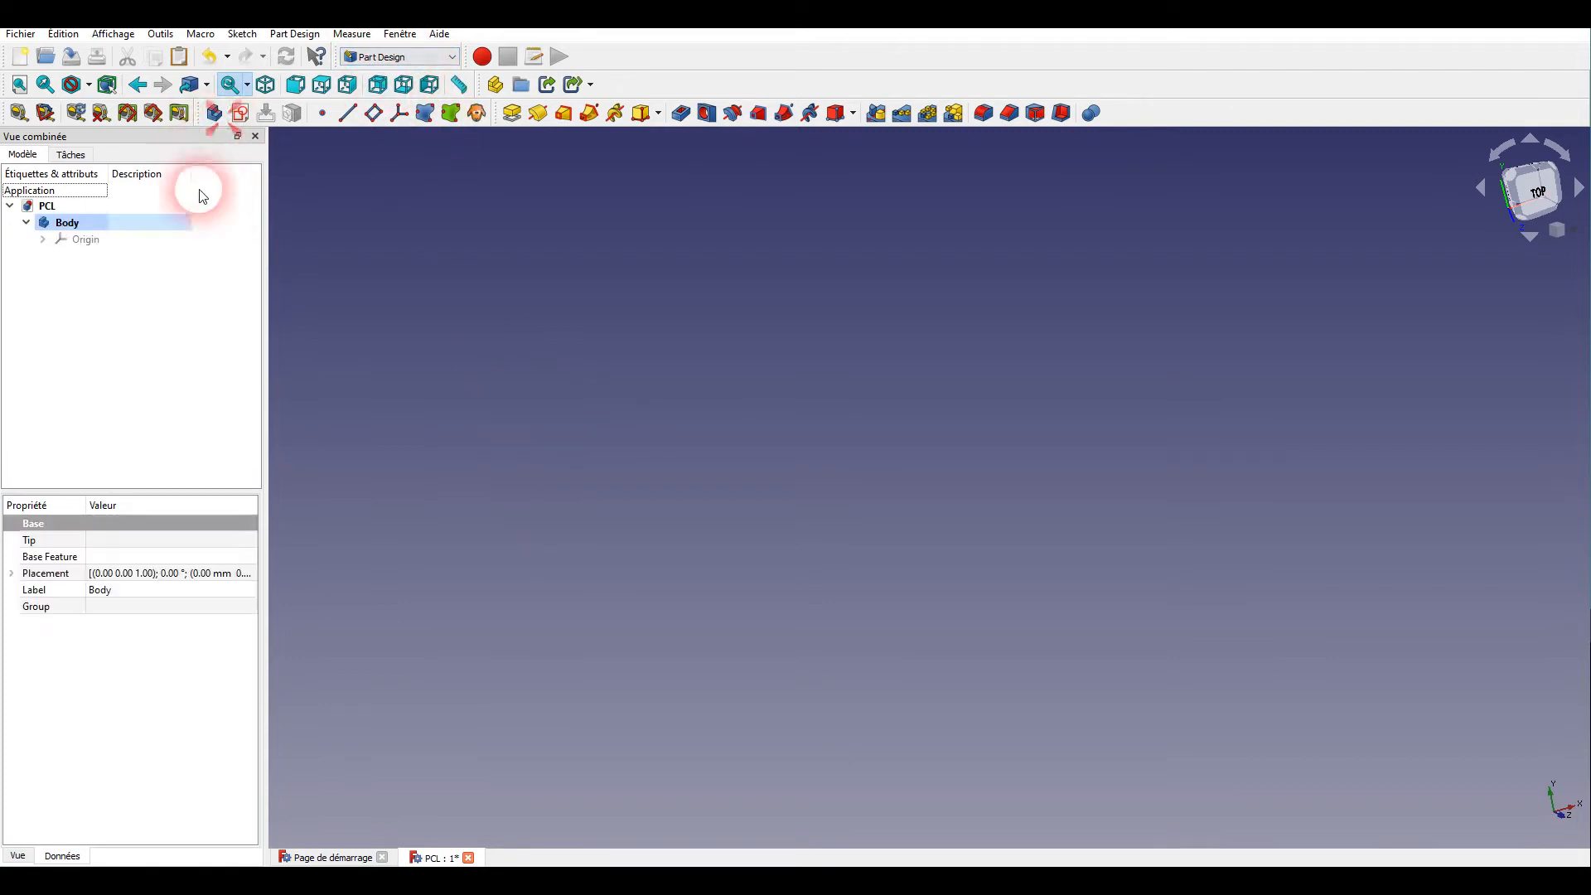
{"action": "left_click", "coordinate": [240, 113]}
{"action": "left_click", "coordinate": [595, 558]}
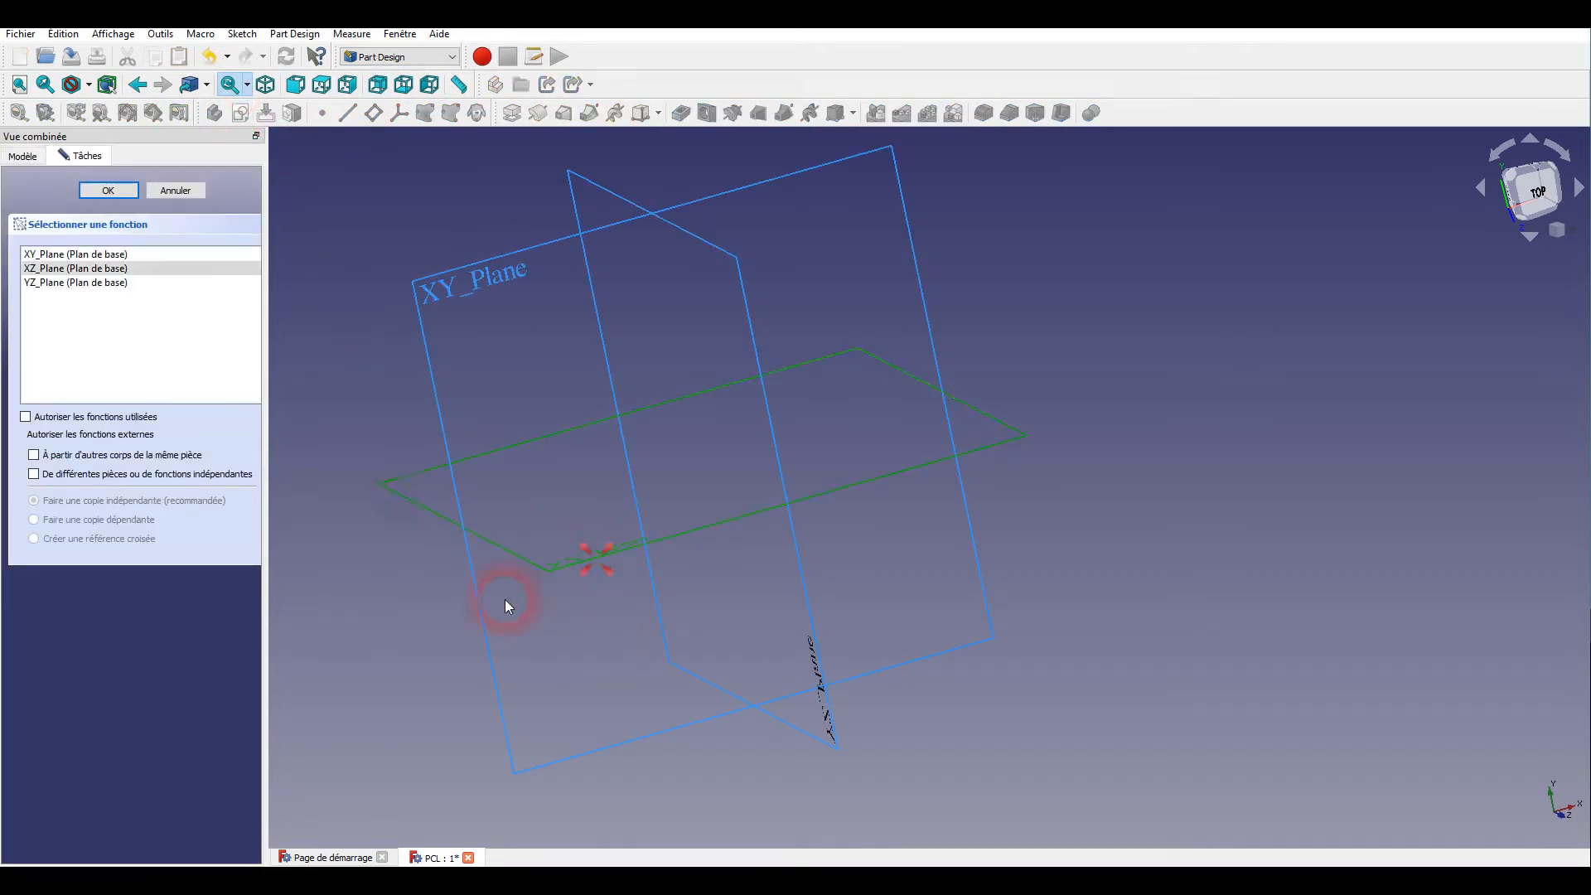
{"action": "left_click", "coordinate": [109, 191]}
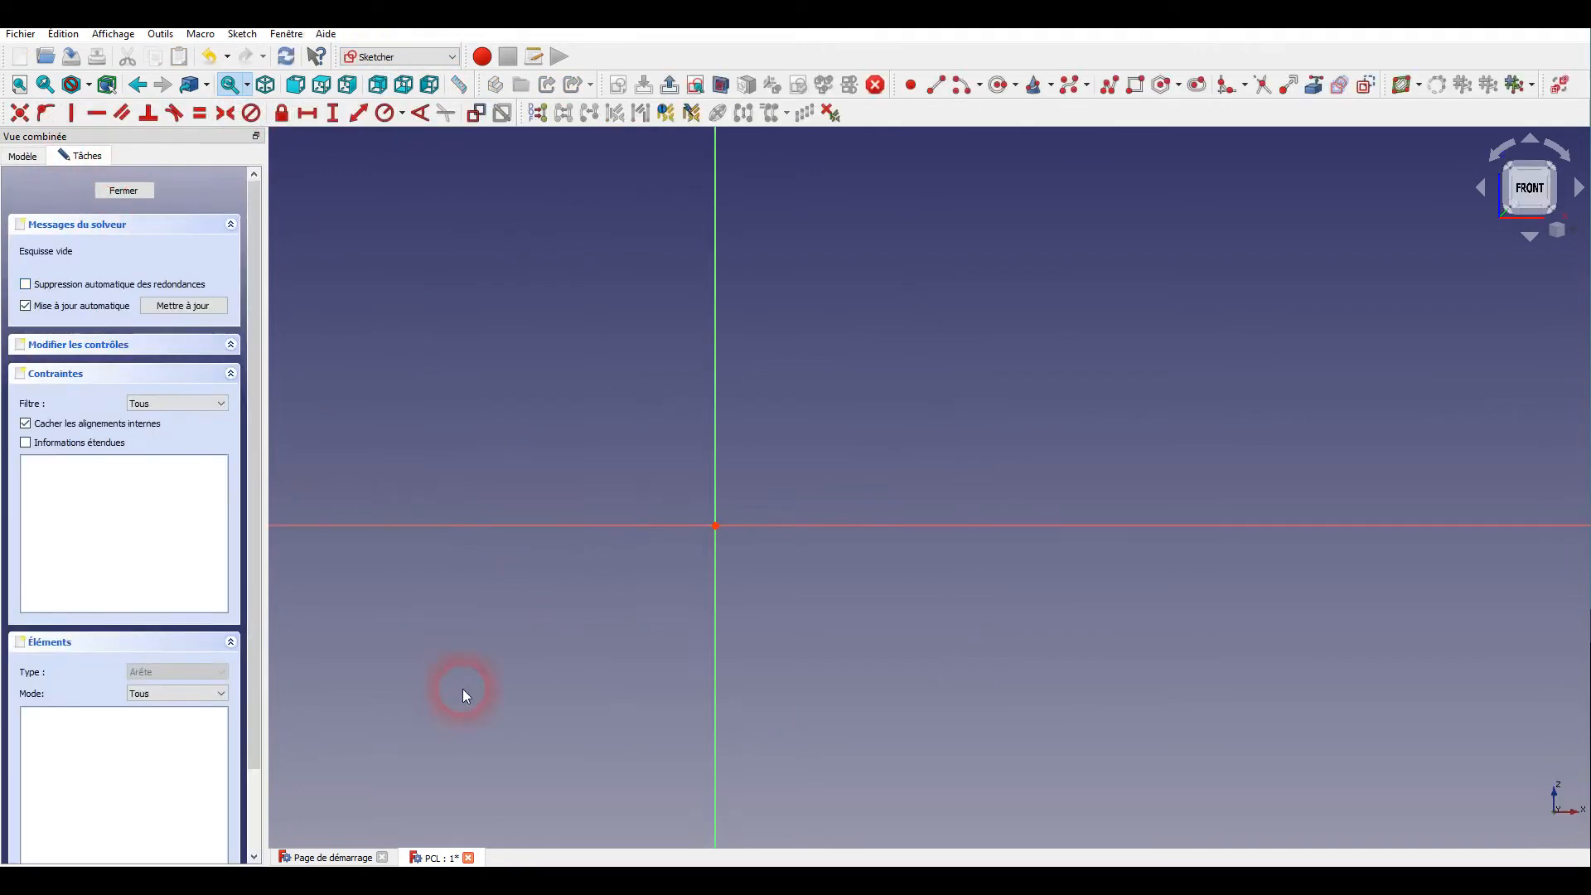
- Sketch a rectangle about 55 mm wide and 19 mm high around the sketch origin
{"action": "middle_click_drag", "start_coordinate": [591, 620], "coordinate": [937, 558]}
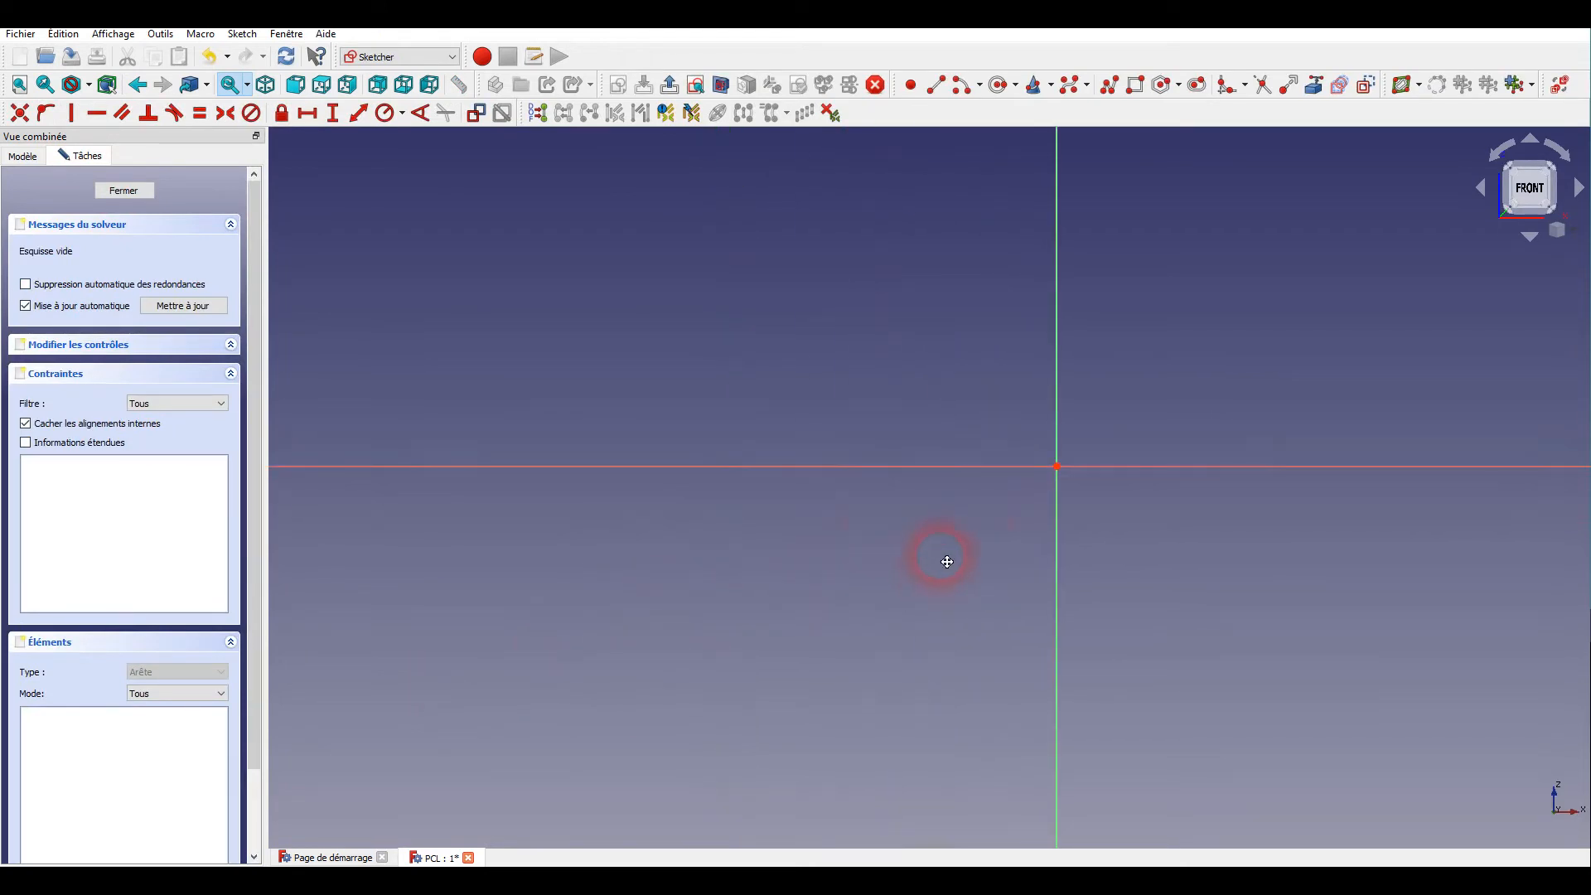
{"action": "left_click", "coordinate": [1135, 83]}
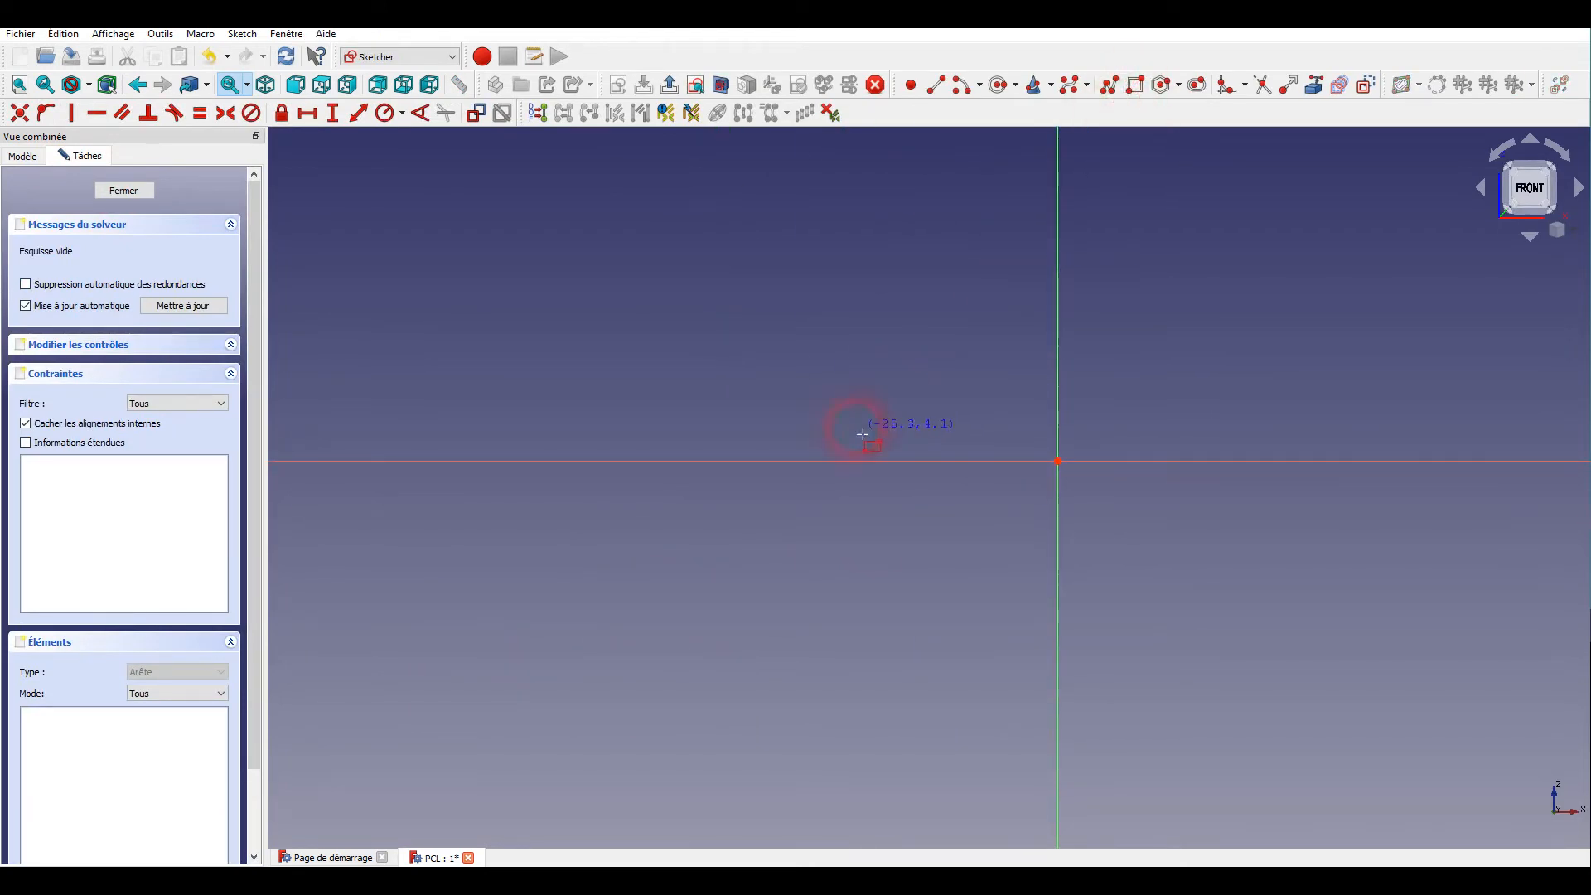
{"action": "left_click", "coordinate": [813, 375]}
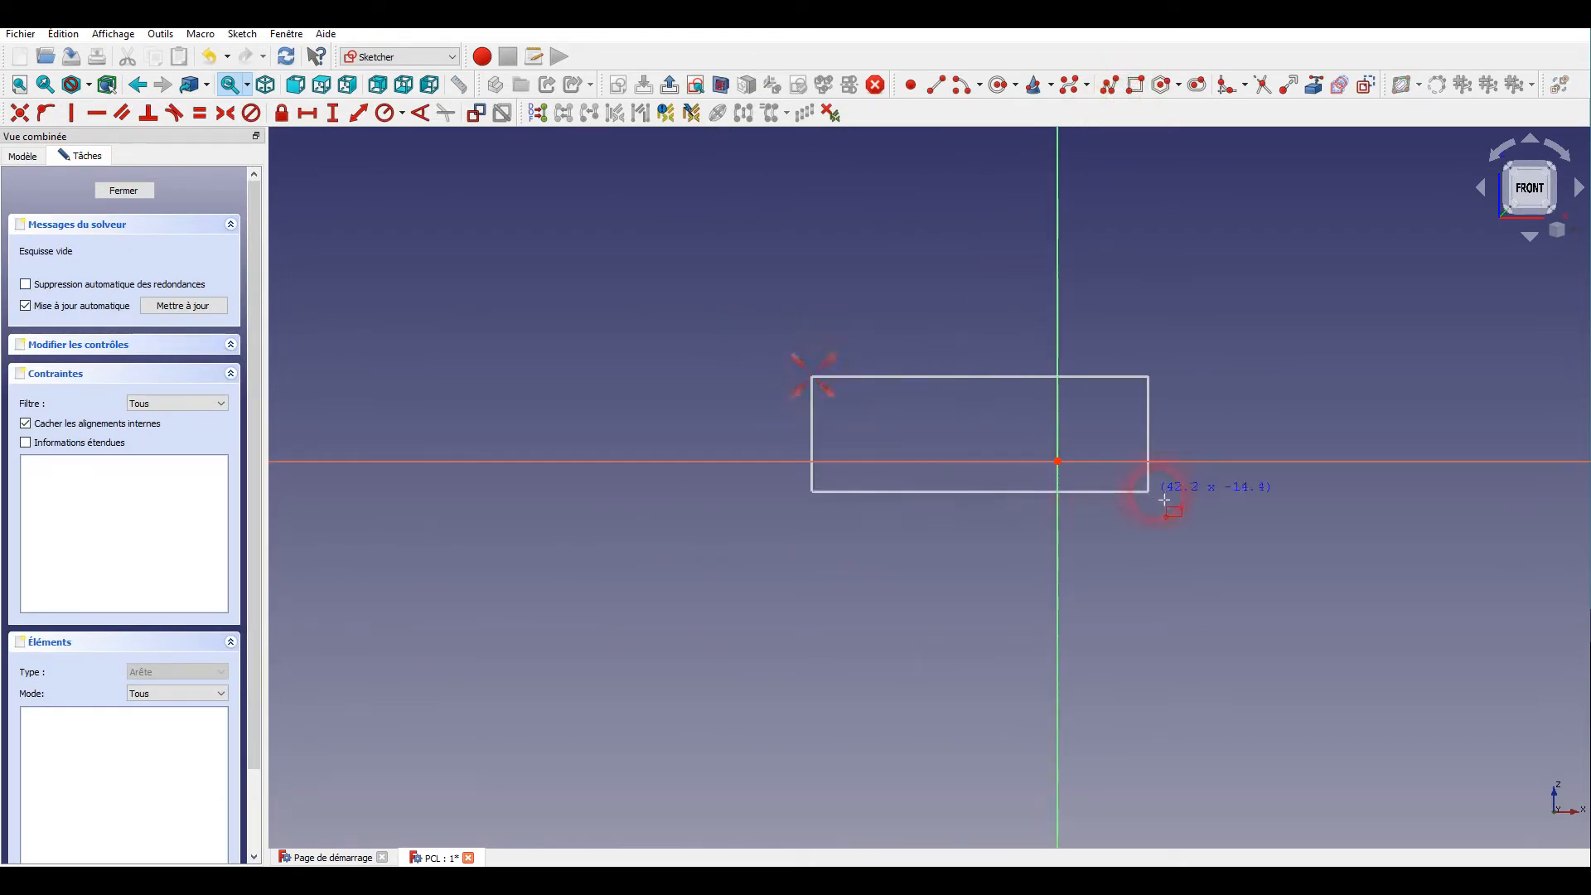
{"action": "left_click", "coordinate": [1251, 532]}
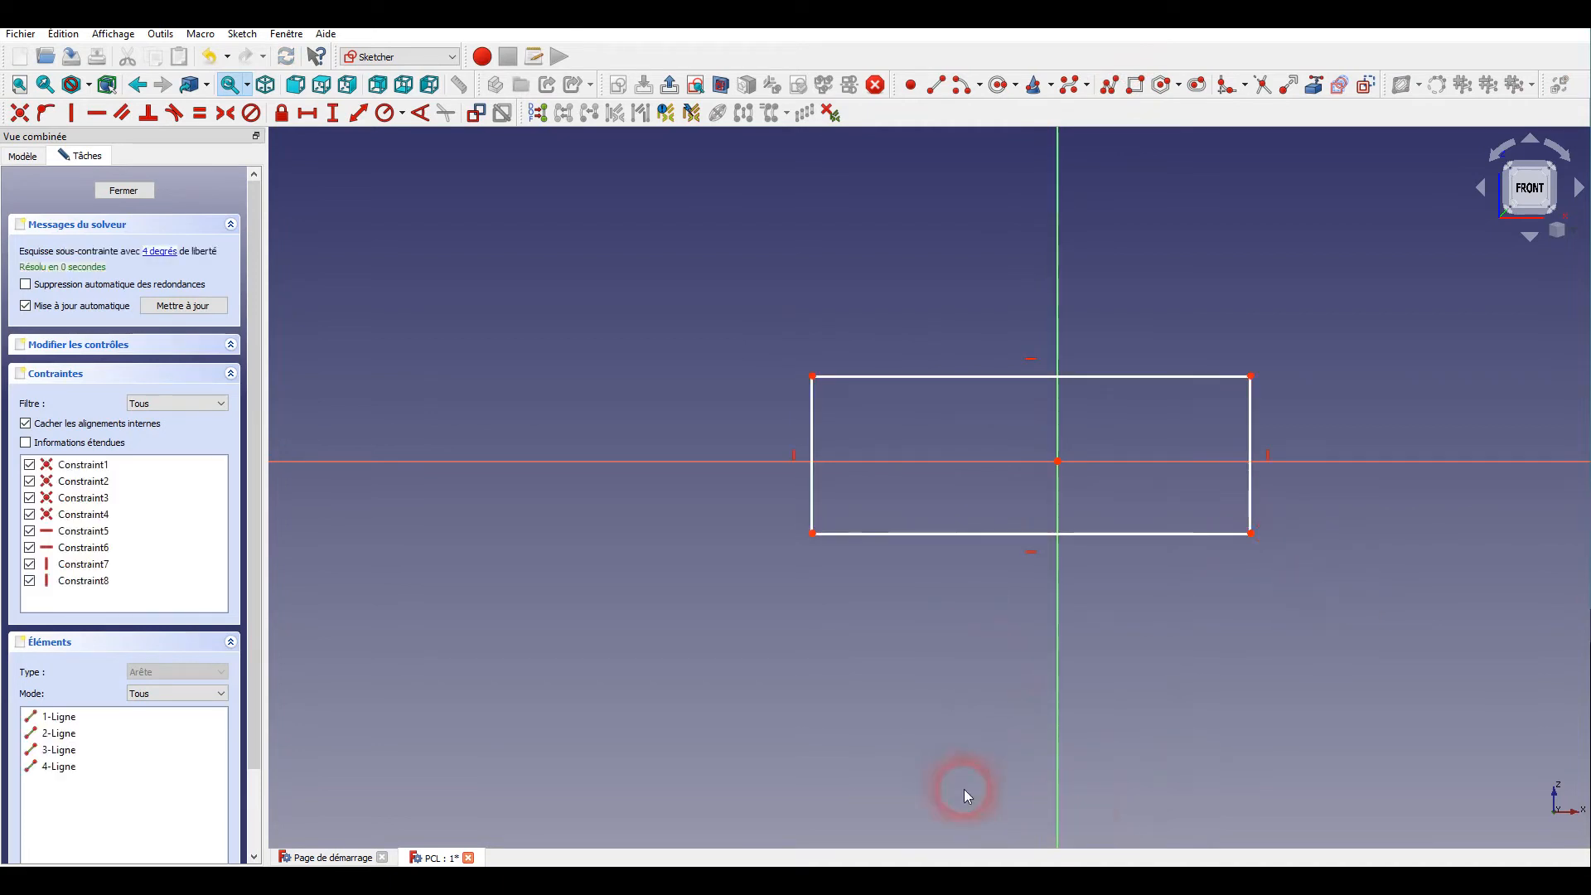
- Make the rectangle's two right corners symmetric about the horizontal axis and delete the redundant vertical constraint on the right edge
{"action": "left_click", "coordinate": [1251, 534]}
{"action": "left_click", "coordinate": [1251, 377]}
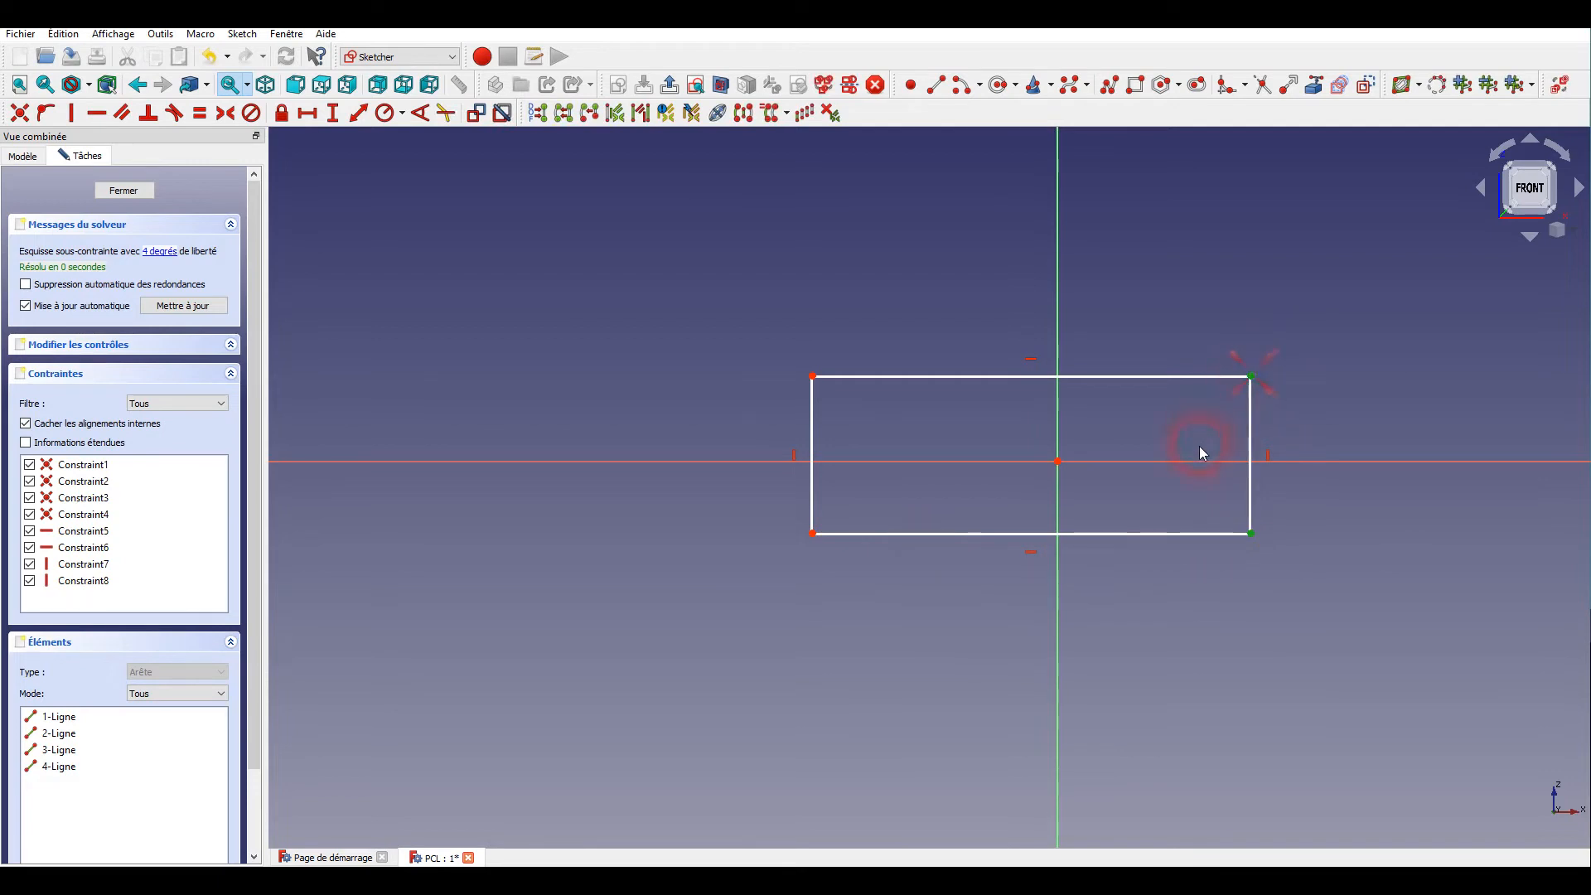
{"action": "left_click", "coordinate": [1207, 461]}
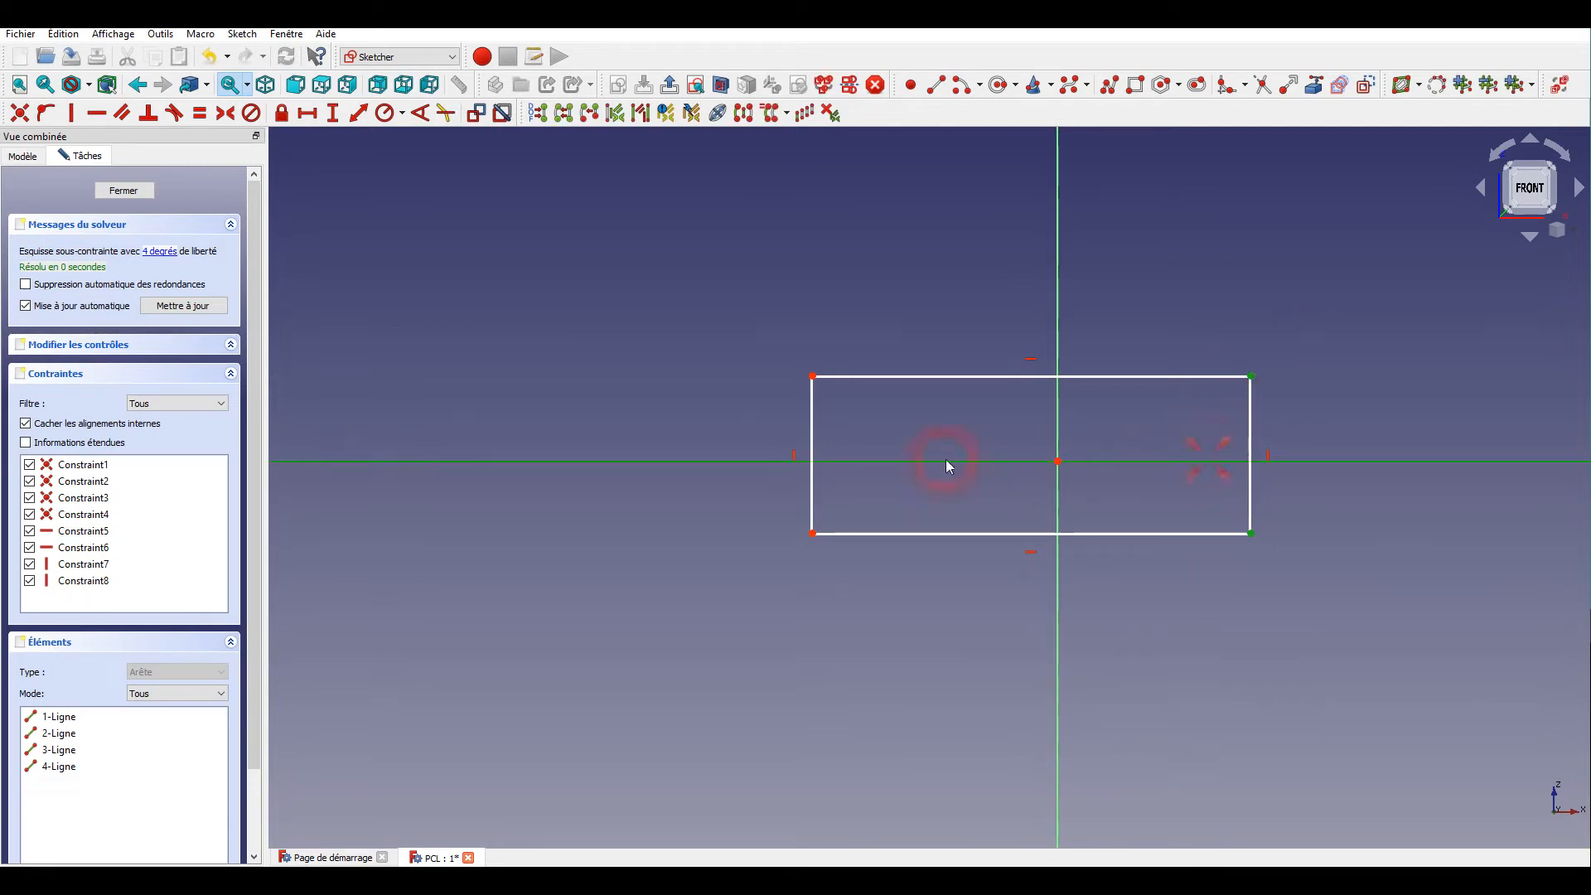
{"action": "left_click", "coordinate": [225, 113]}
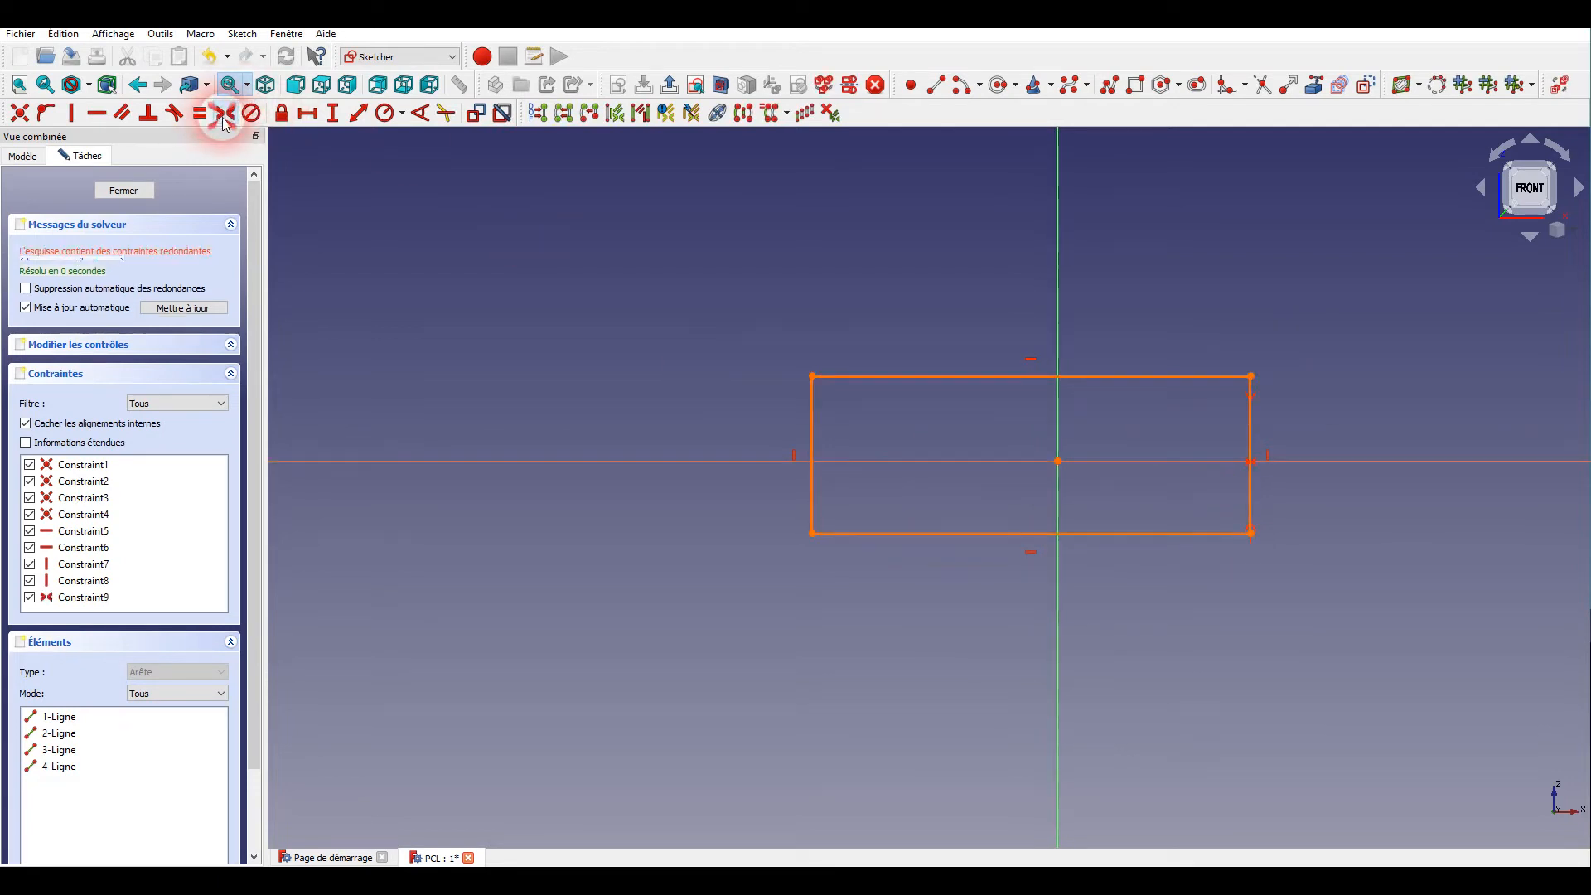
{"action": "left_click", "coordinate": [83, 262]}
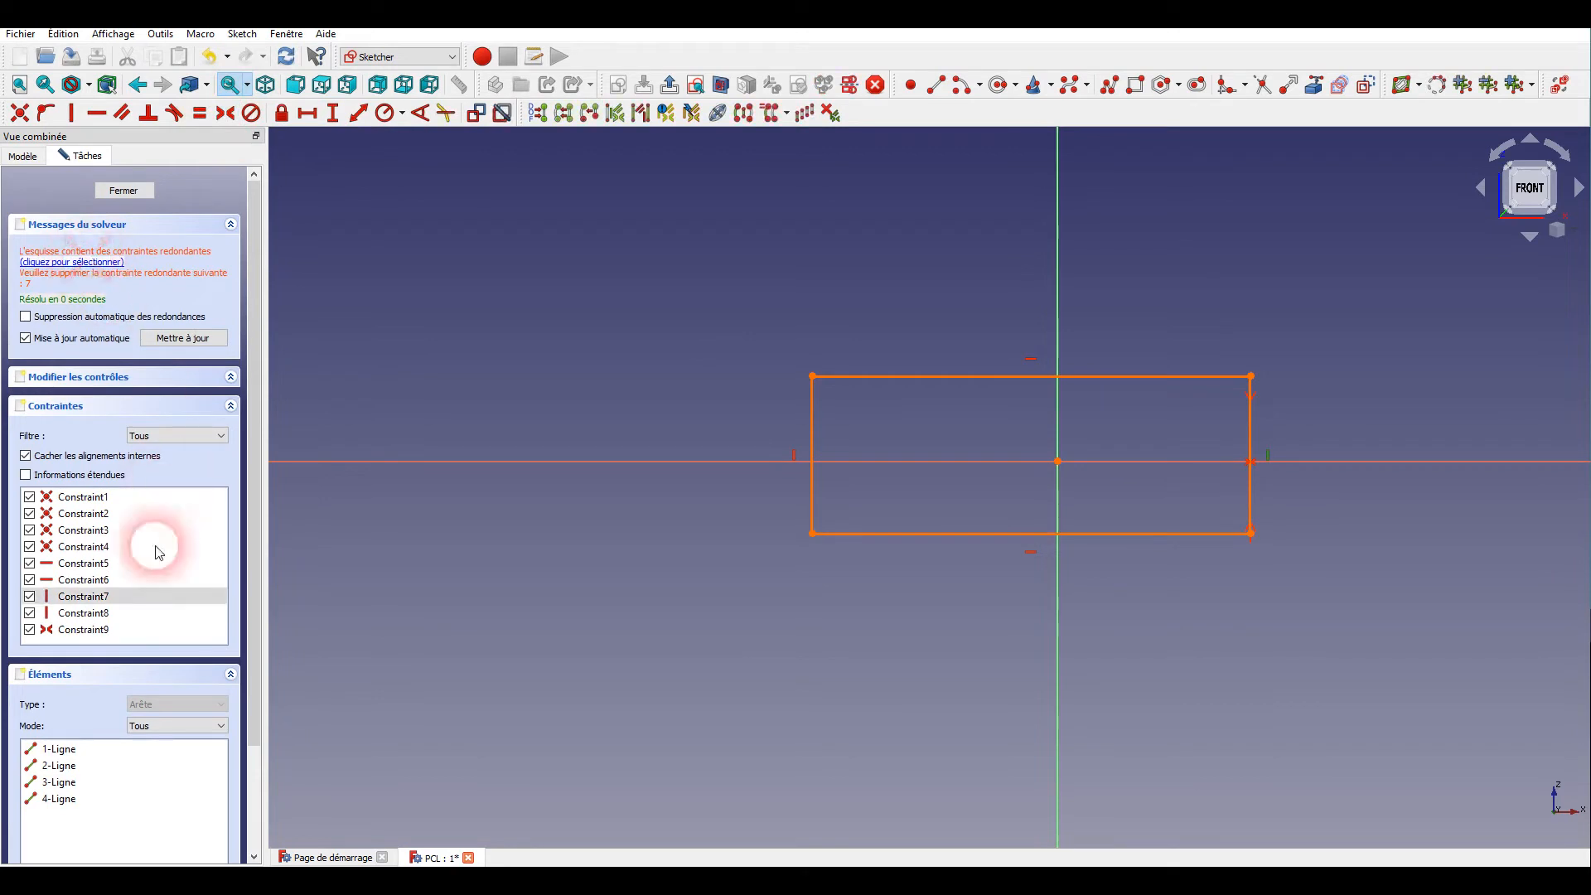
{"action": "right_click", "coordinate": [82, 601]}
{"action": "left_click", "coordinate": [146, 779]}
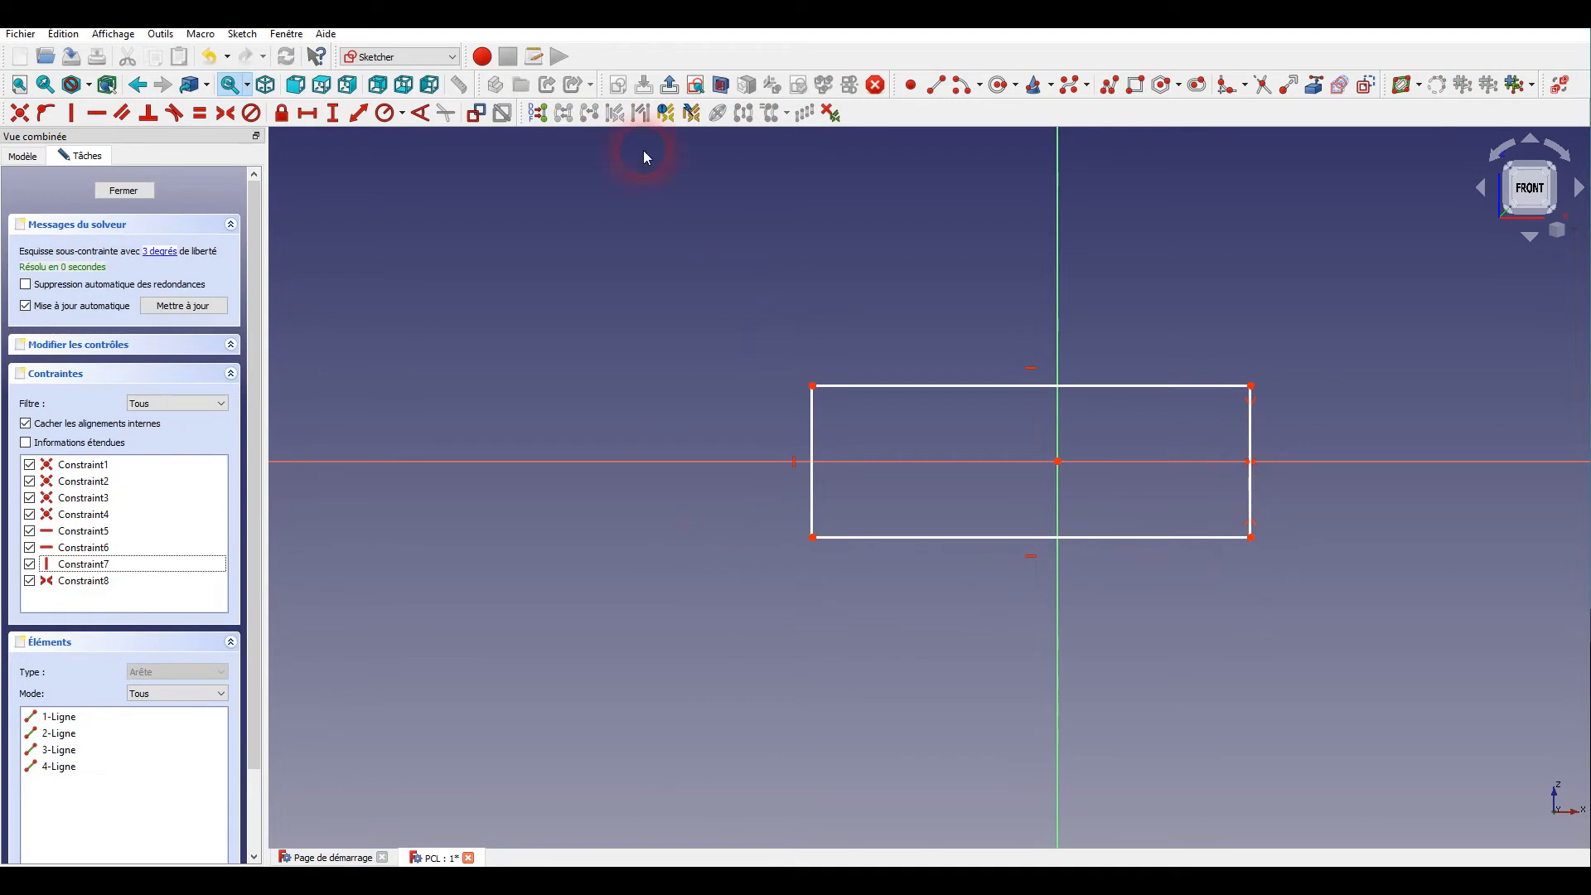
- Constrain the rectangle's top edge to a horizontal length of 60 mm
{"action": "left_click", "coordinate": [307, 113]}
{"action": "left_click", "coordinate": [986, 384]}
{"action": "type", "text": "60"}
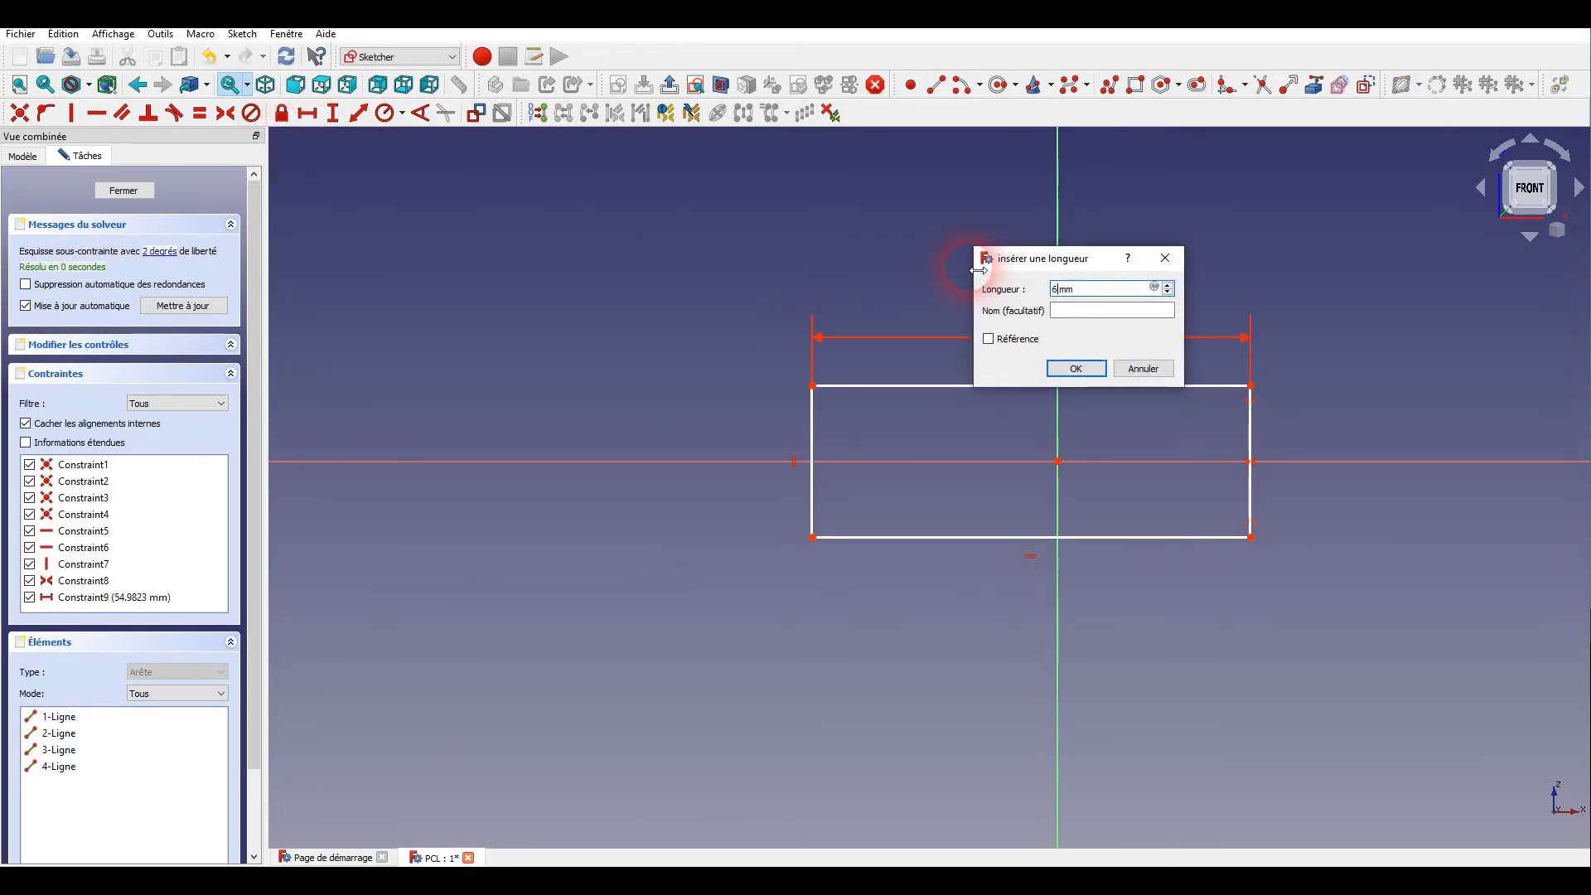
{"action": "key", "text": "Return"}
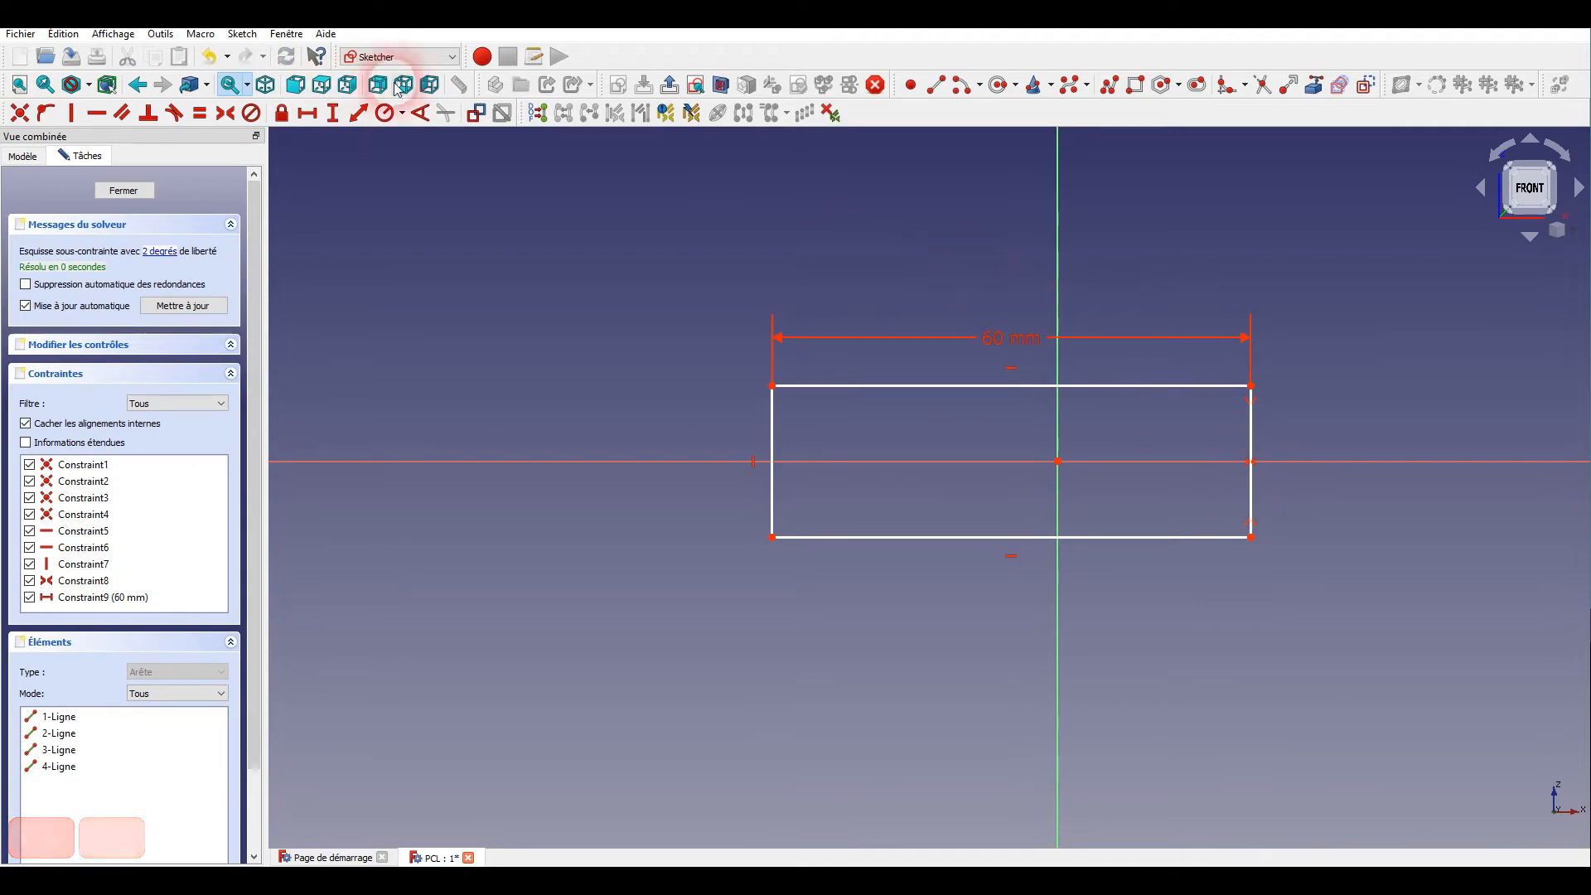
- Constrain the rectangle's right edge to a height of 25 mm and place that dimension outside the rectangle
{"action": "left_click", "coordinate": [333, 113]}
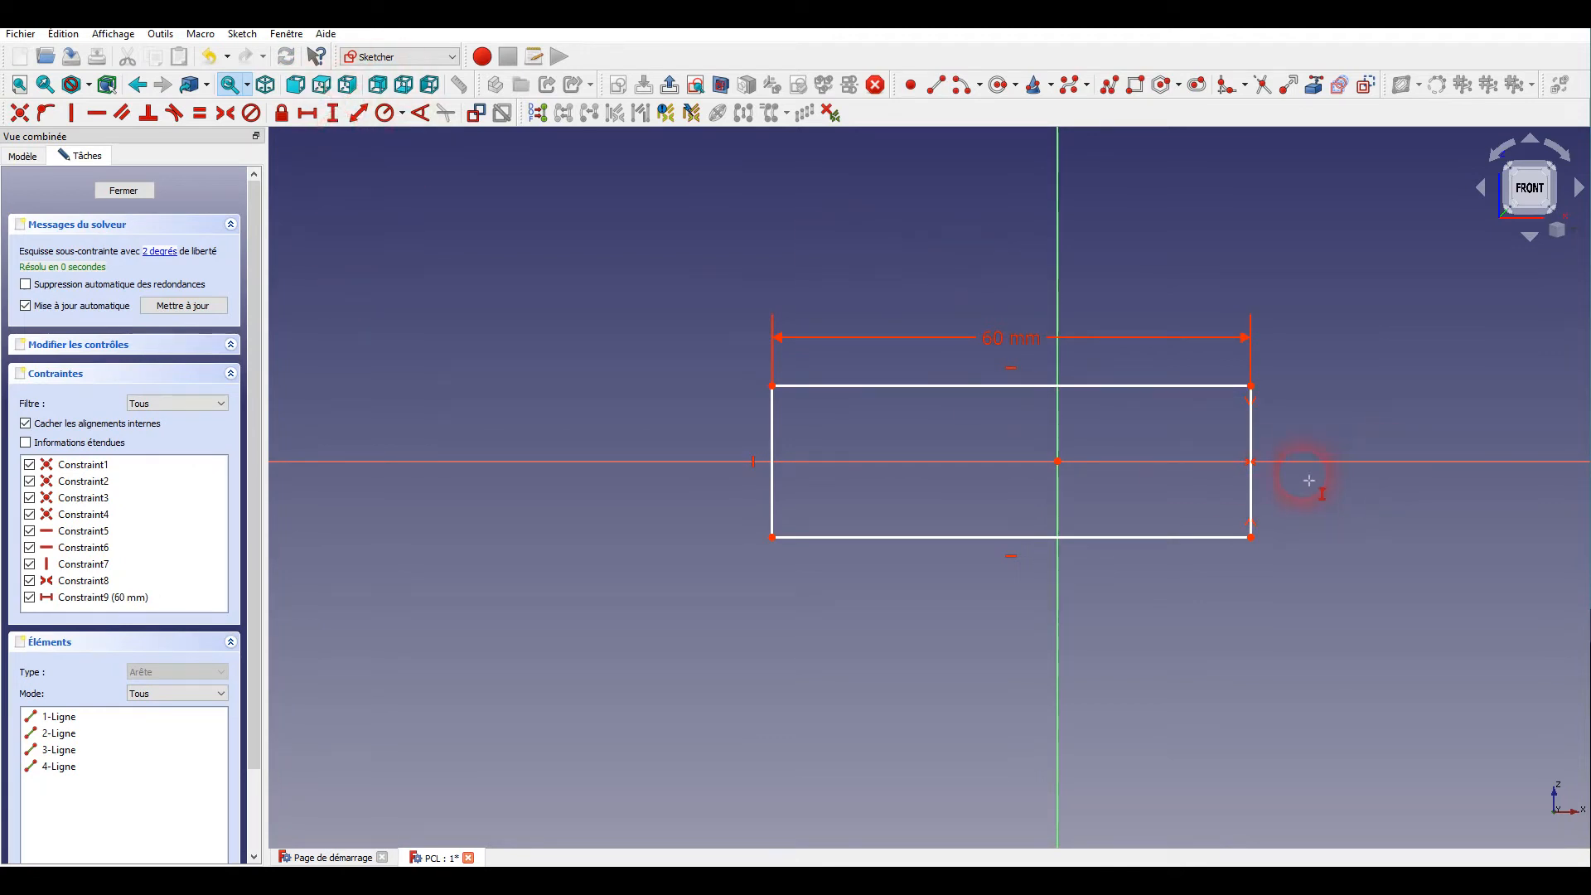
{"action": "left_click", "coordinate": [1255, 432]}
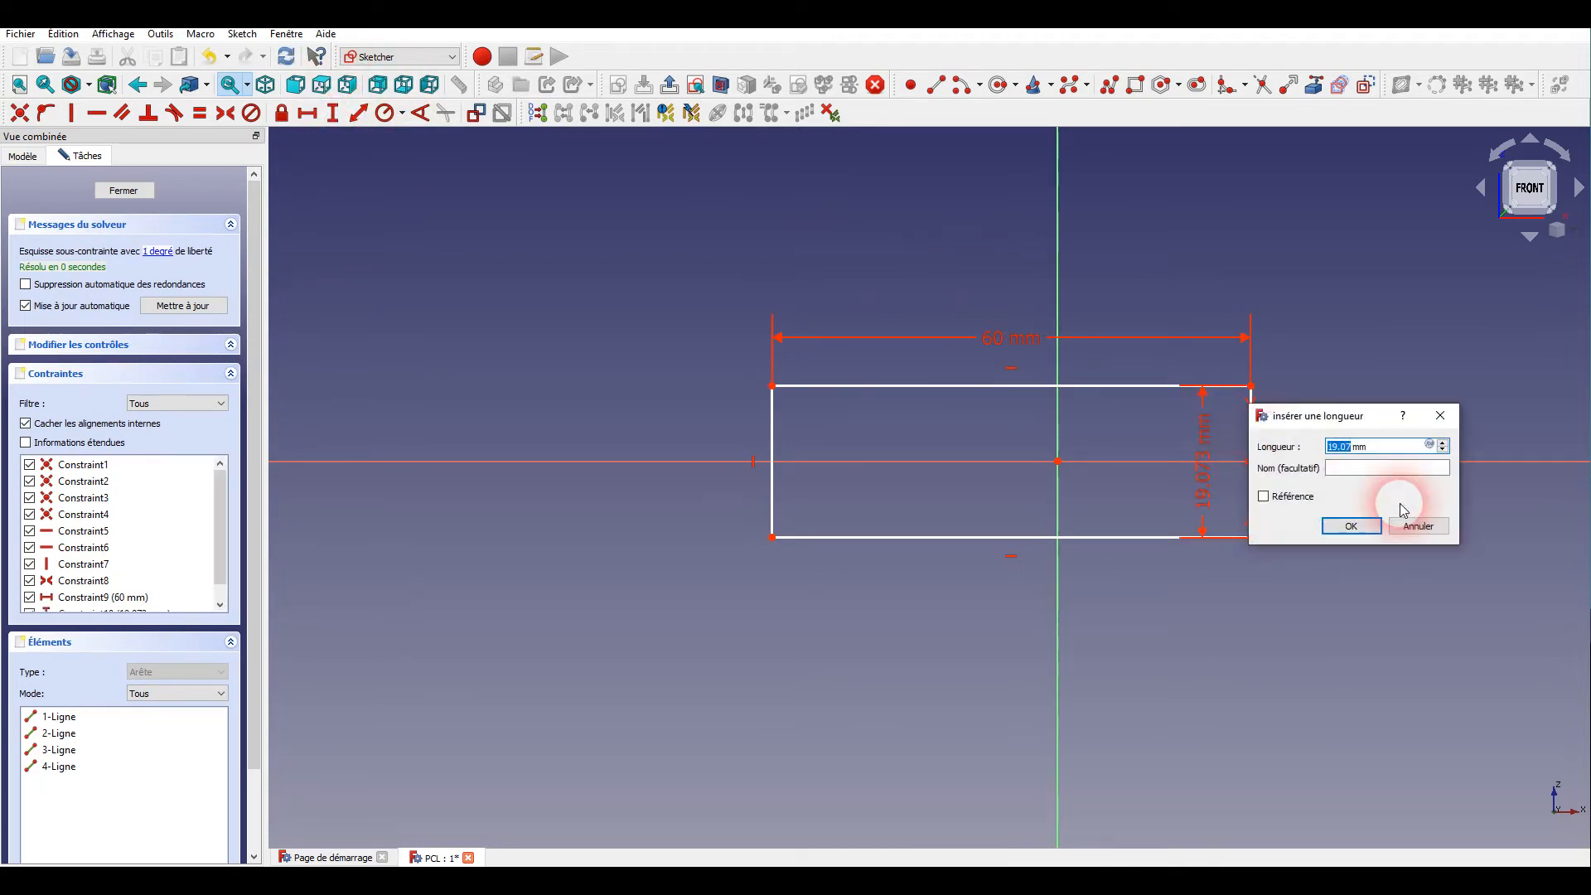
{"action": "type", "text": "25"}
{"action": "key", "text": "Return"}
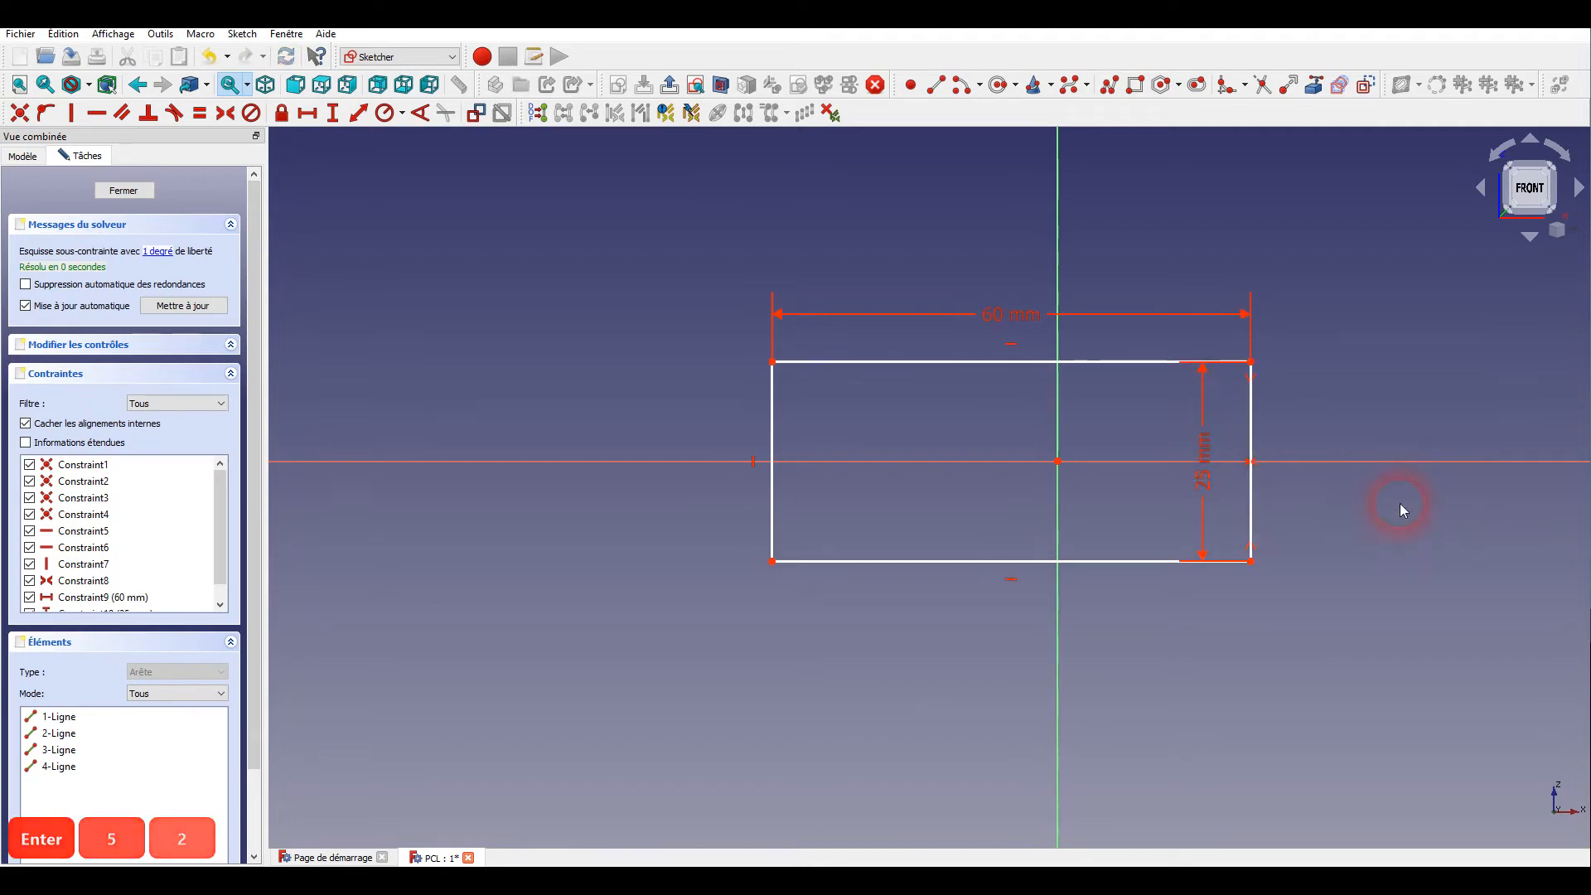
{"action": "left_click_drag", "start_coordinate": [1208, 487], "coordinate": [1321, 475]}
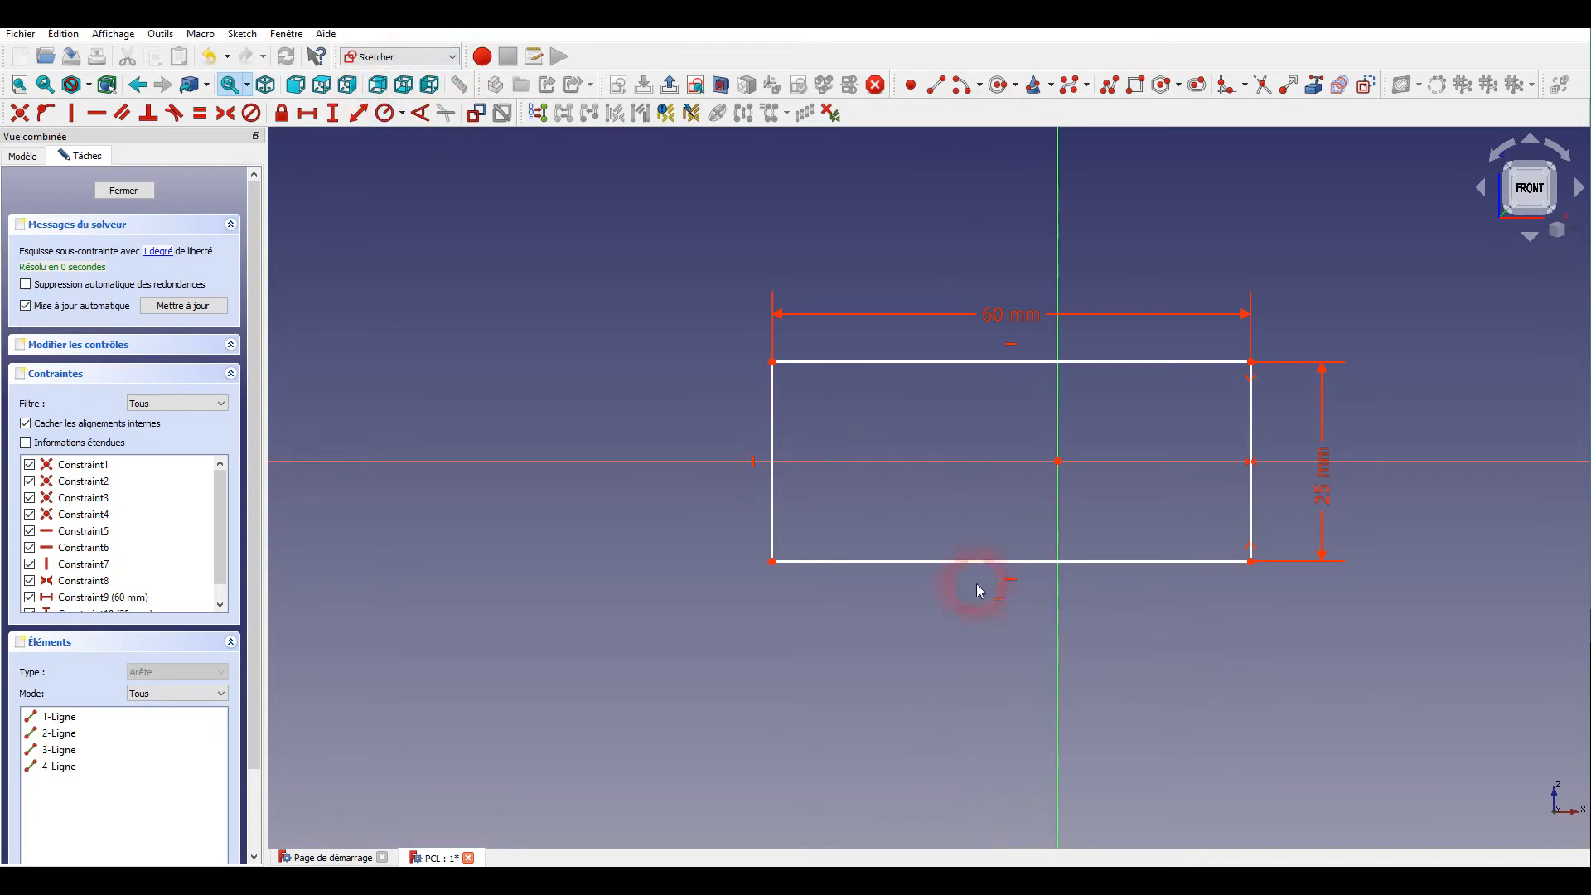
- Constrain the horizontal distance between the rectangle's lower right corner and the origin to 30 mm
{"action": "left_click", "coordinate": [1251, 561]}
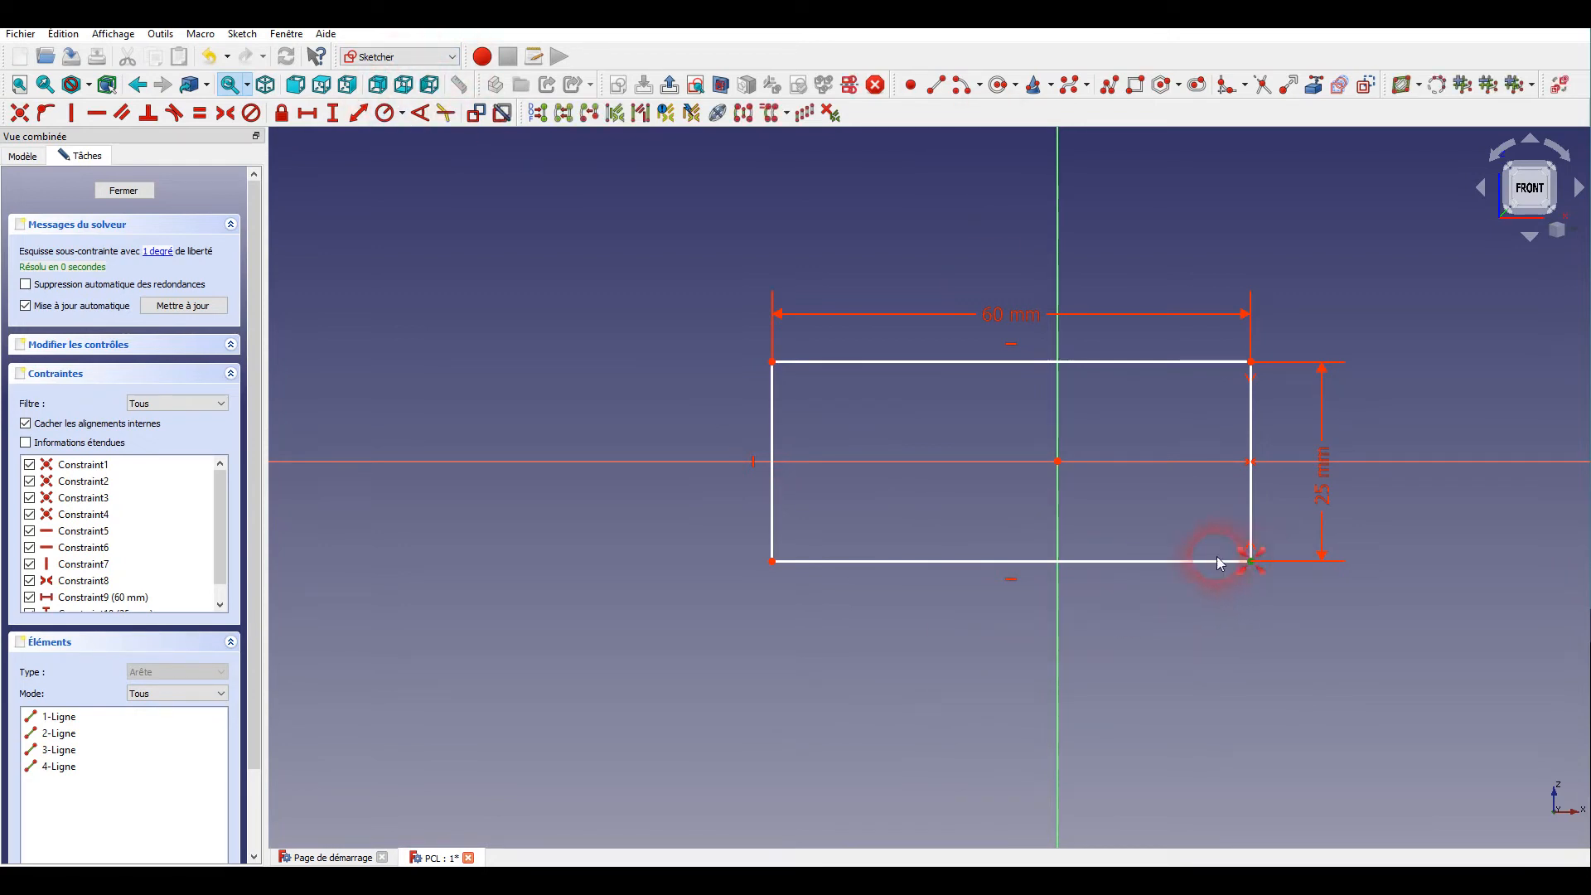
{"action": "left_click", "coordinate": [1058, 461]}
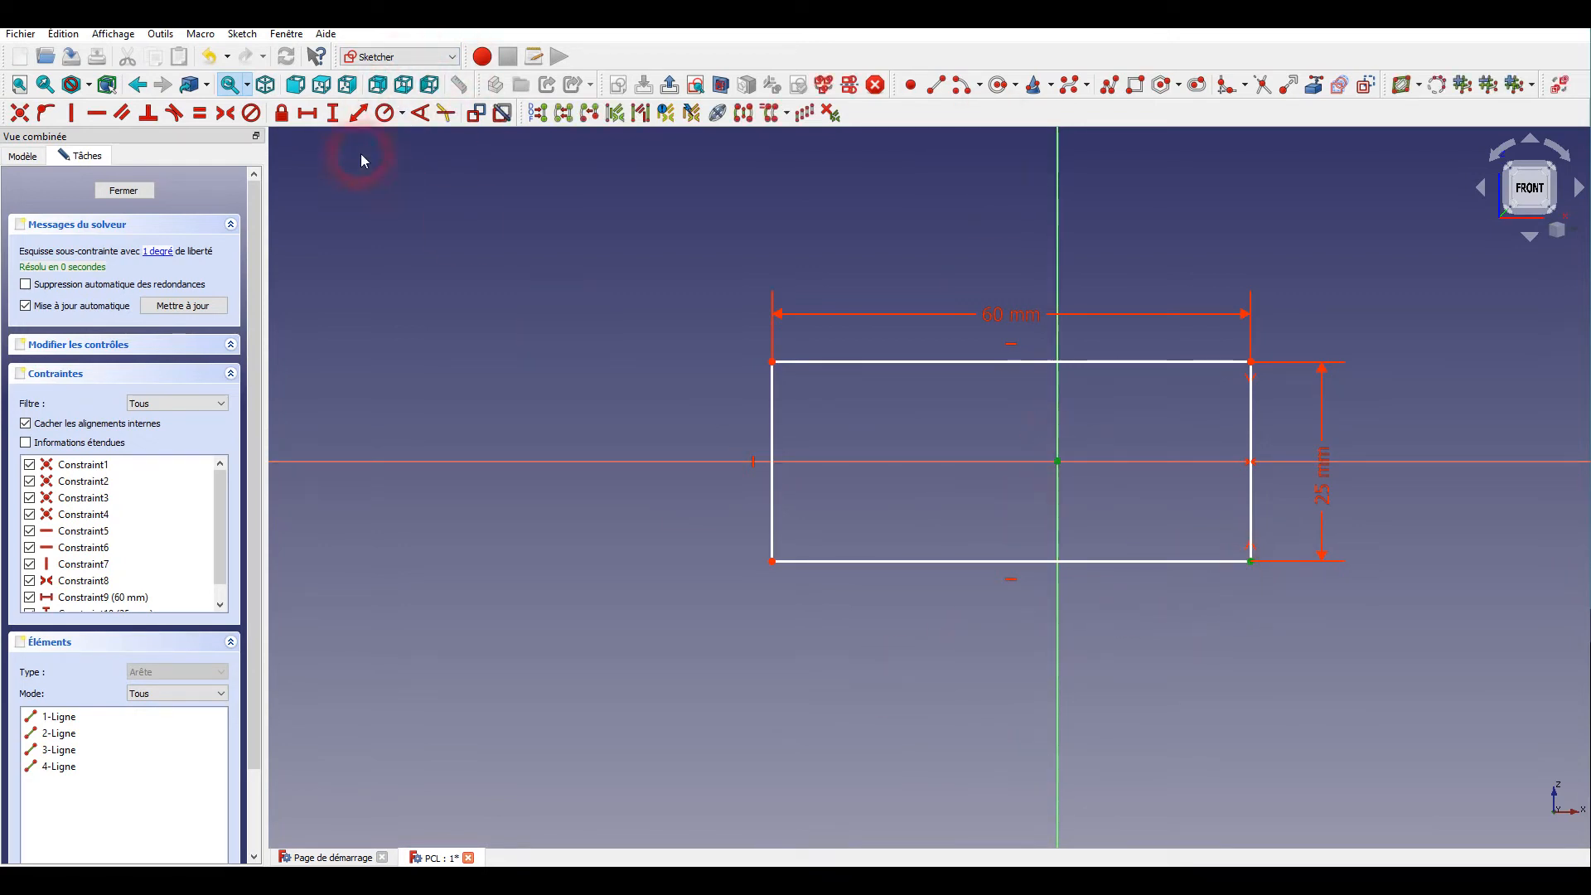
{"action": "left_click", "coordinate": [309, 116]}
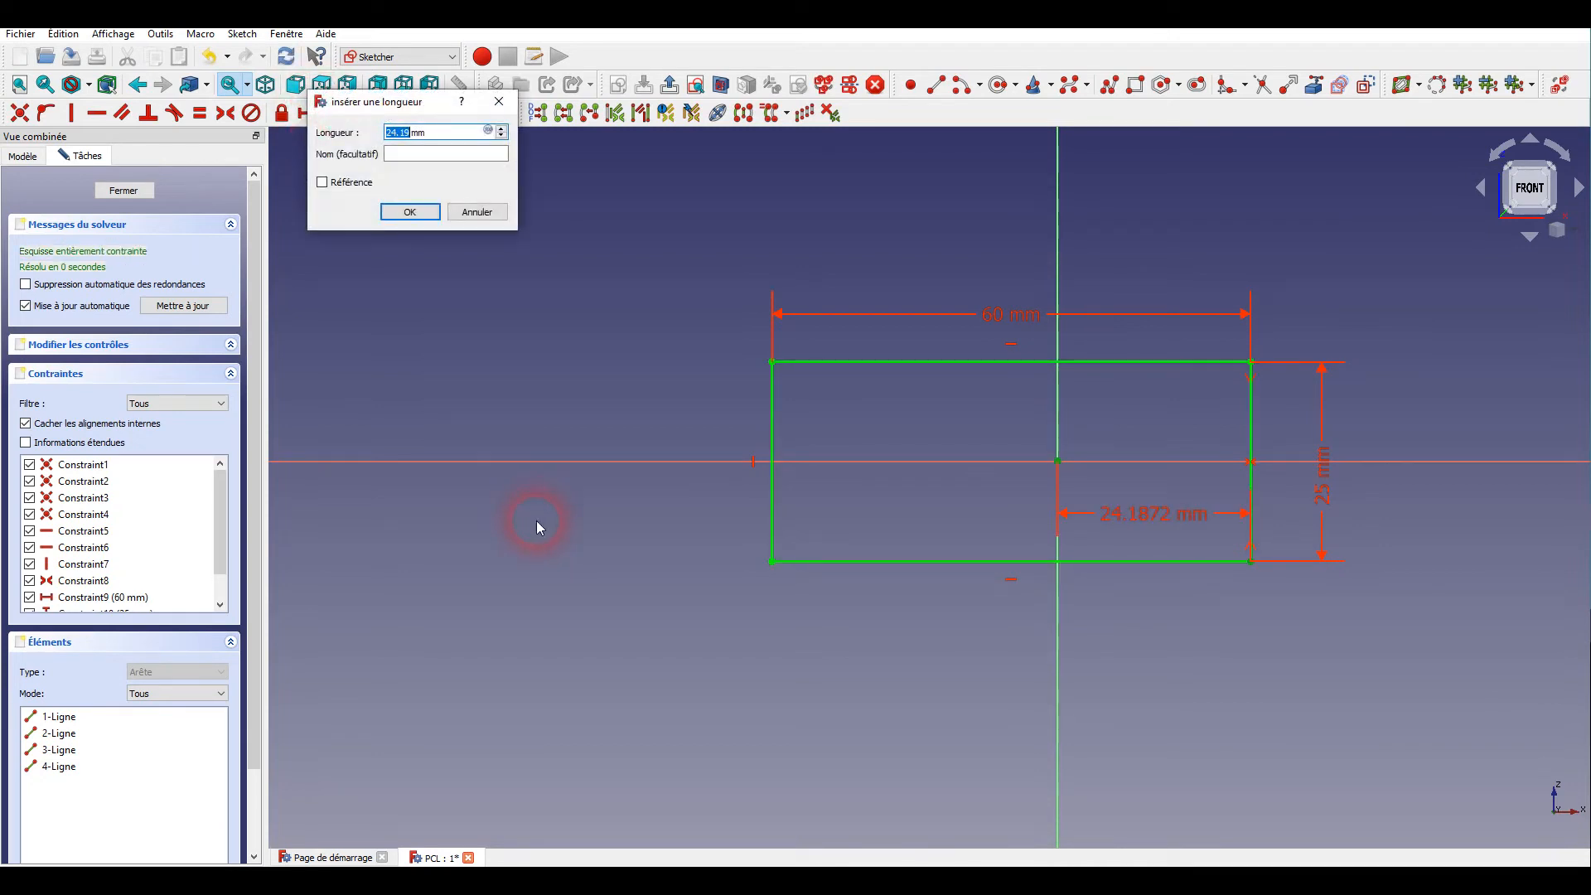
{"action": "type", "text": "30"}
{"action": "key", "text": "Return"}
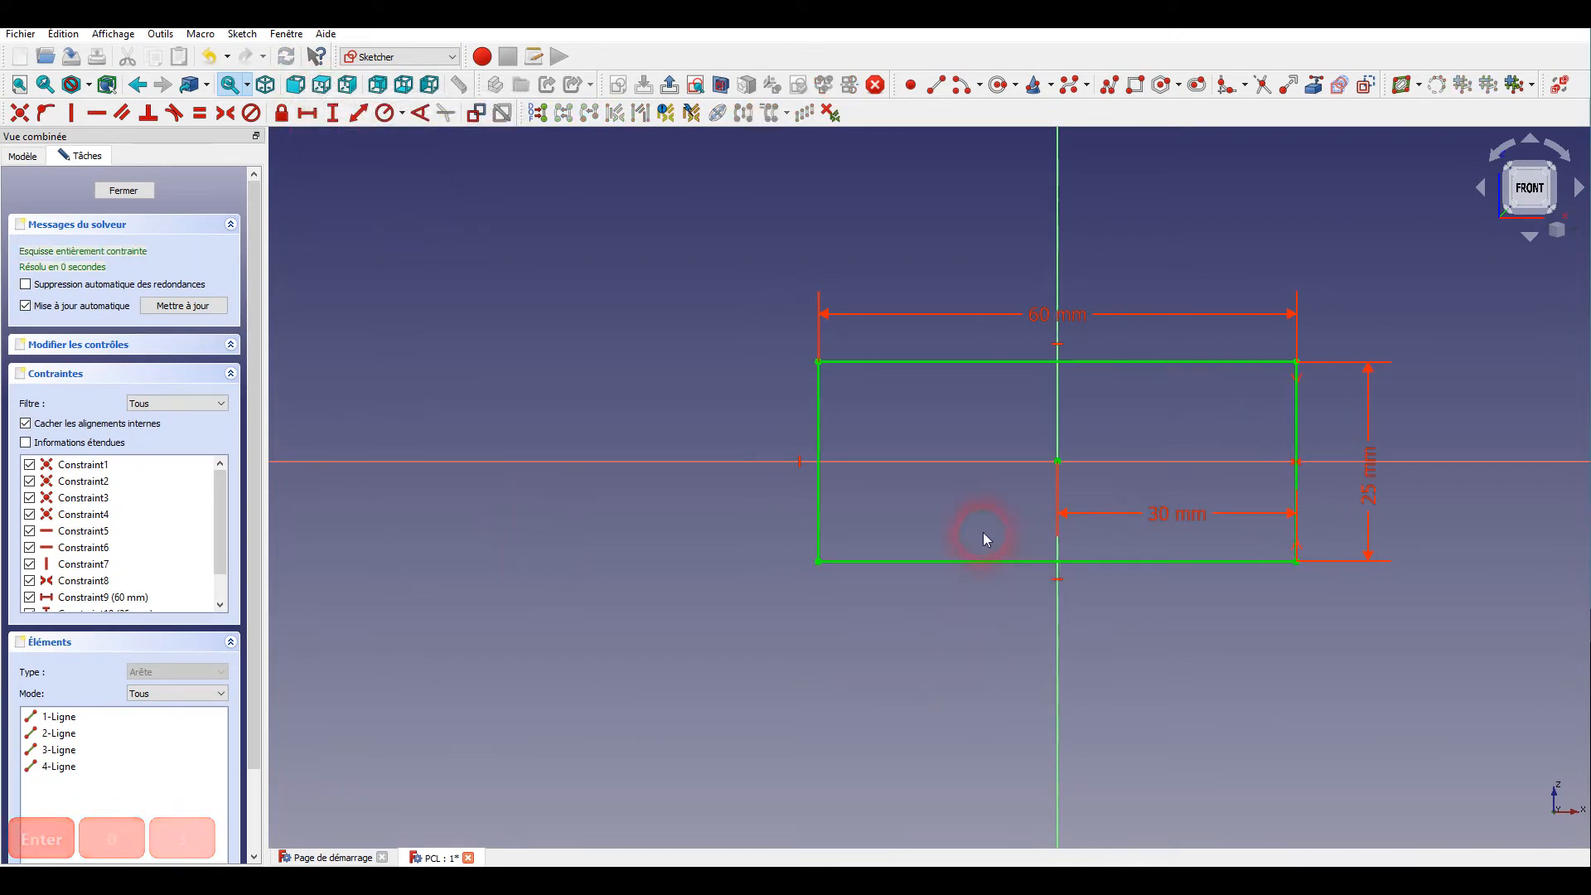
- Sketch a circle of about 2.8 mm radius centred on the horizontal axis, about 8.6 mm from the rectangle's left edge
{"action": "mouse_move", "coordinate": [1368, 597]}
{"action": "middle_mouse_down"}
{"action": "mouse_move", "coordinate": [1155, 664]}
{"action": "mouse_move", "coordinate": [1233, 550]}
{"action": "mouse_move", "coordinate": [1201, 588]}
{"action": "middle_mouse_up"}
{"action": "left_click", "coordinate": [1001, 84]}
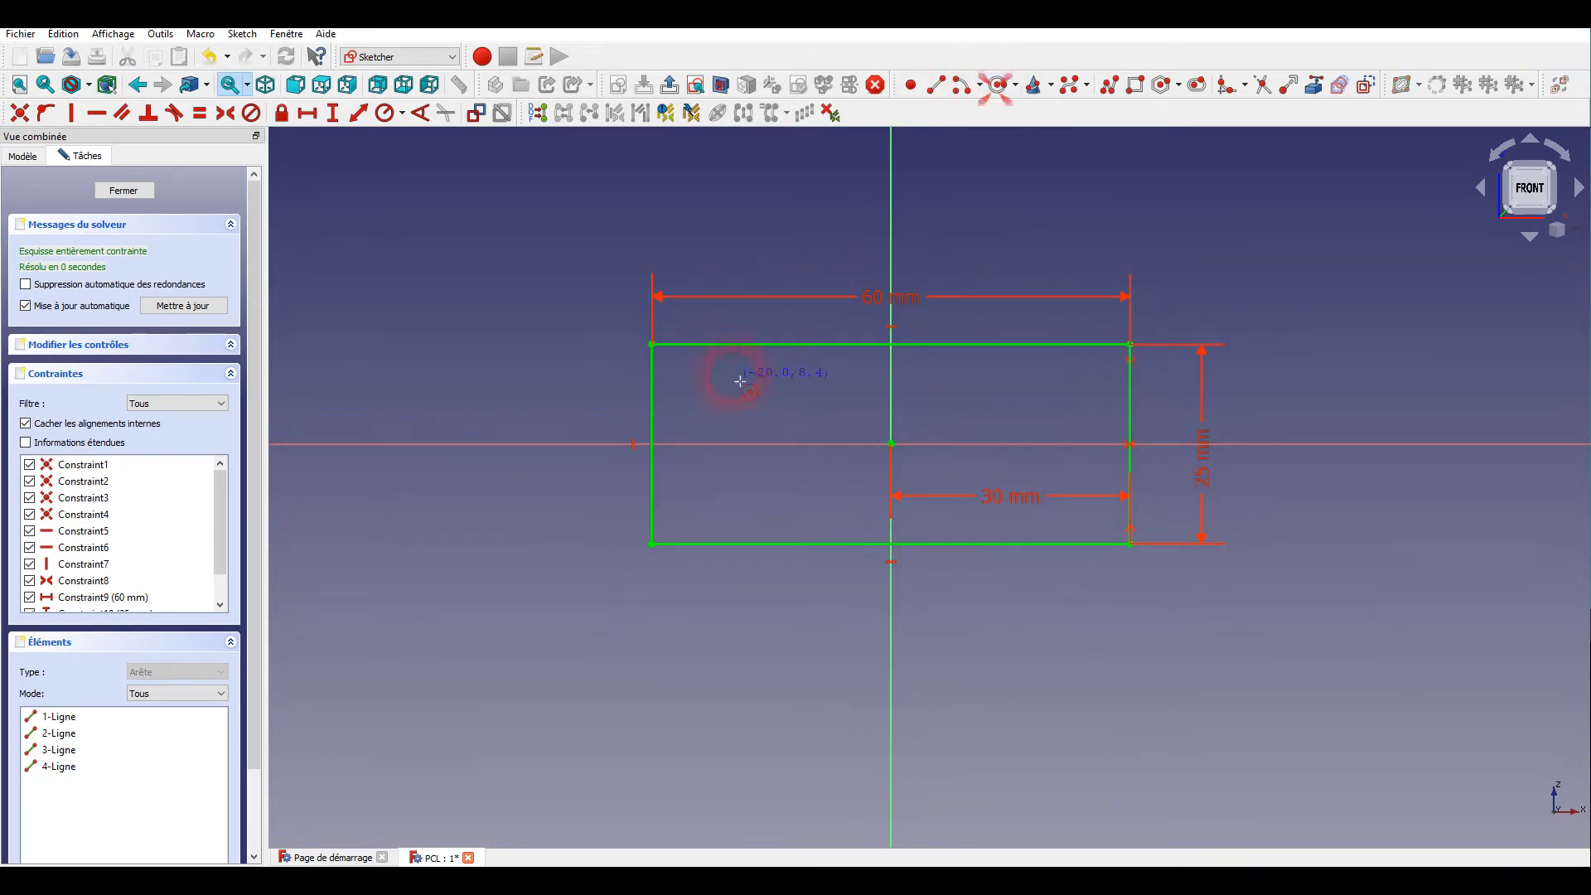
{"action": "left_click", "coordinate": [720, 444]}
{"action": "left_click", "coordinate": [703, 447]}
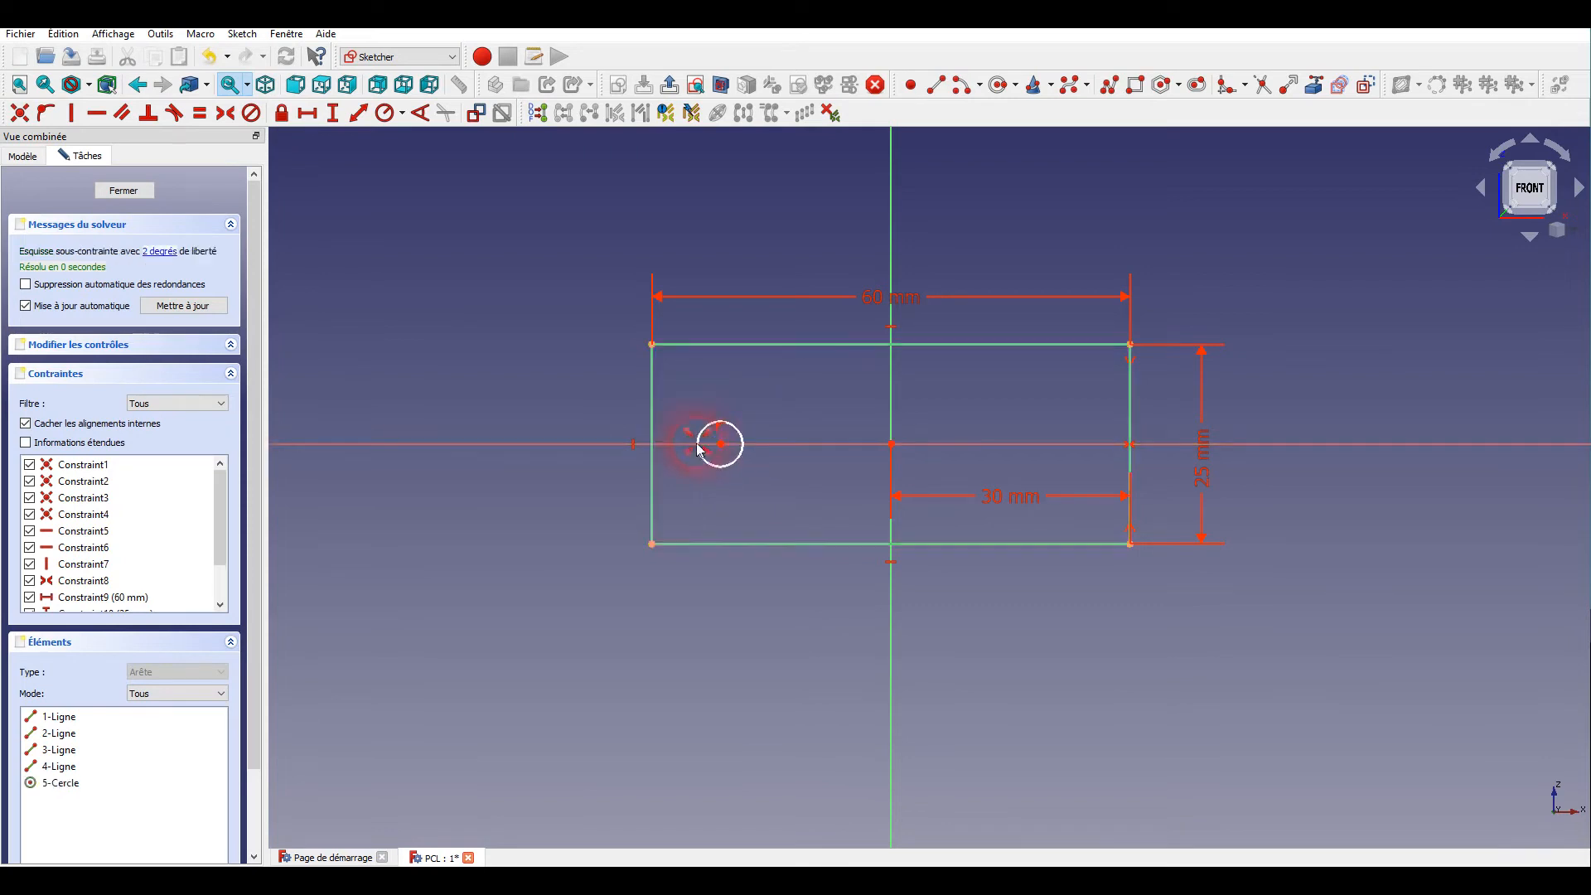
- Constrain the circle's radius to 2 mm
{"action": "left_click", "coordinate": [741, 463]}
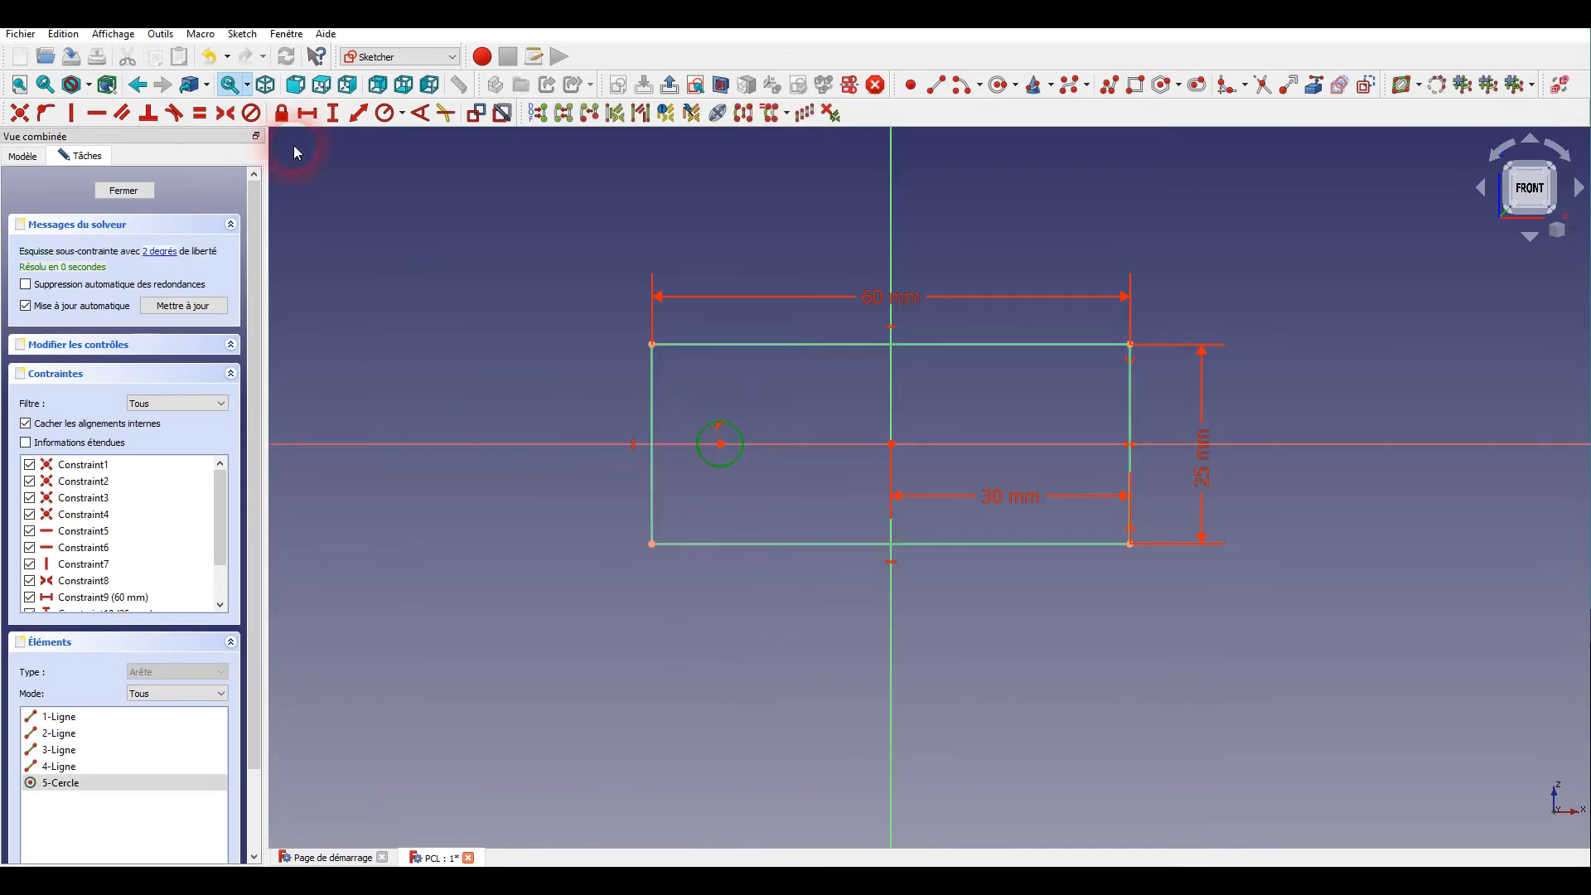
{"action": "left_click", "coordinate": [384, 113]}
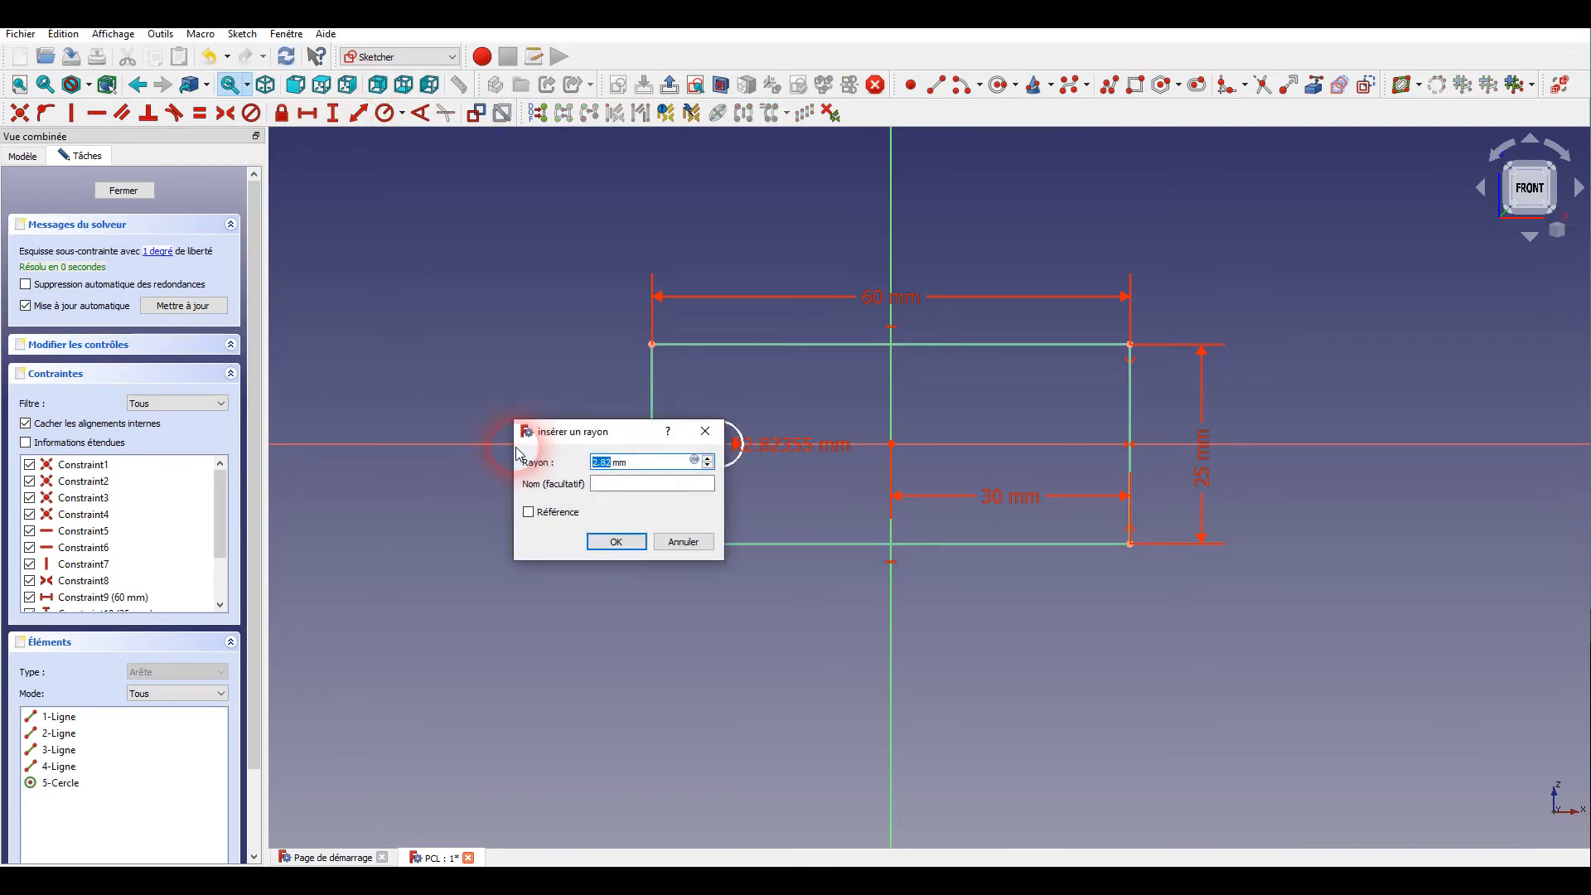
{"action": "type", "text": "2"}
{"action": "key", "text": "Return"}
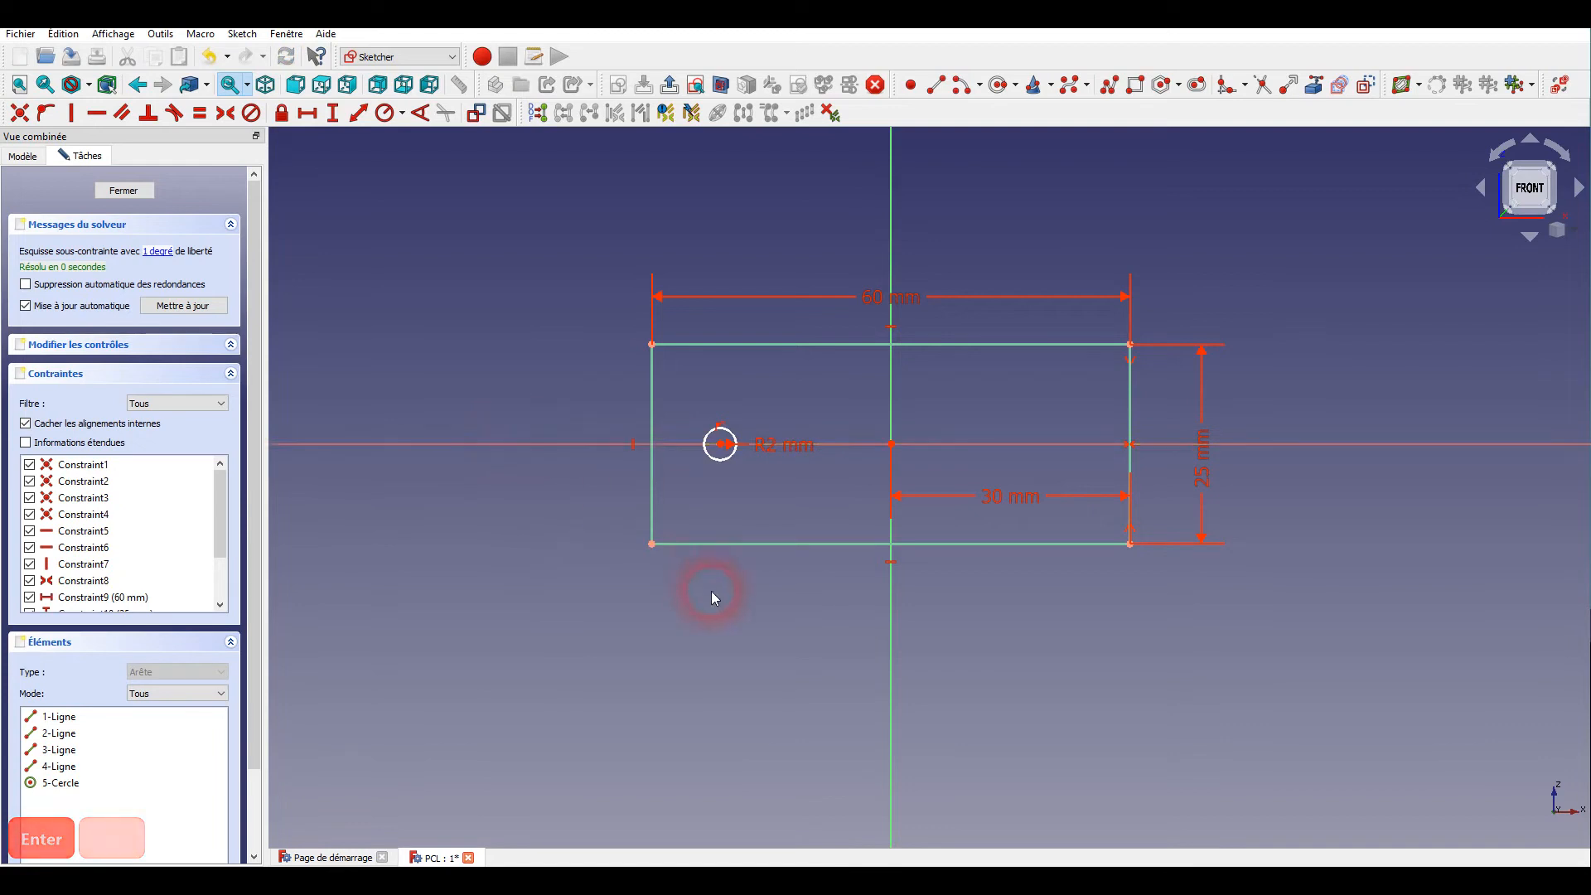
- Constrain the circle's centre 7 mm horizontally from the rectangle's lower left corner and place that dimension below the rectangle
{"action": "left_click", "coordinate": [308, 113]}
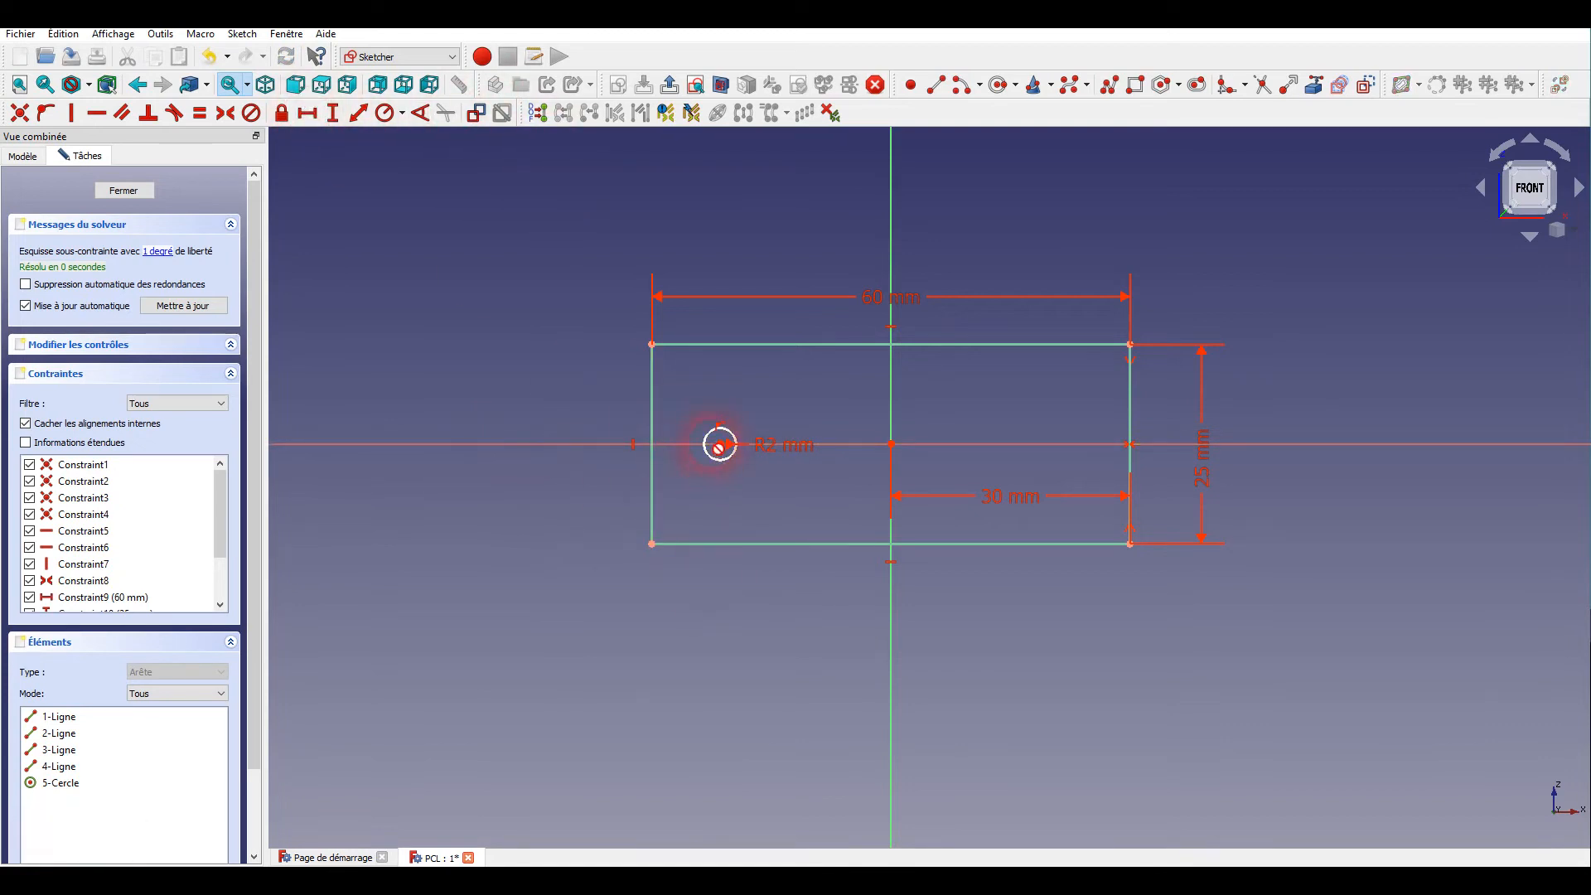
{"action": "left_click", "coordinate": [652, 547]}
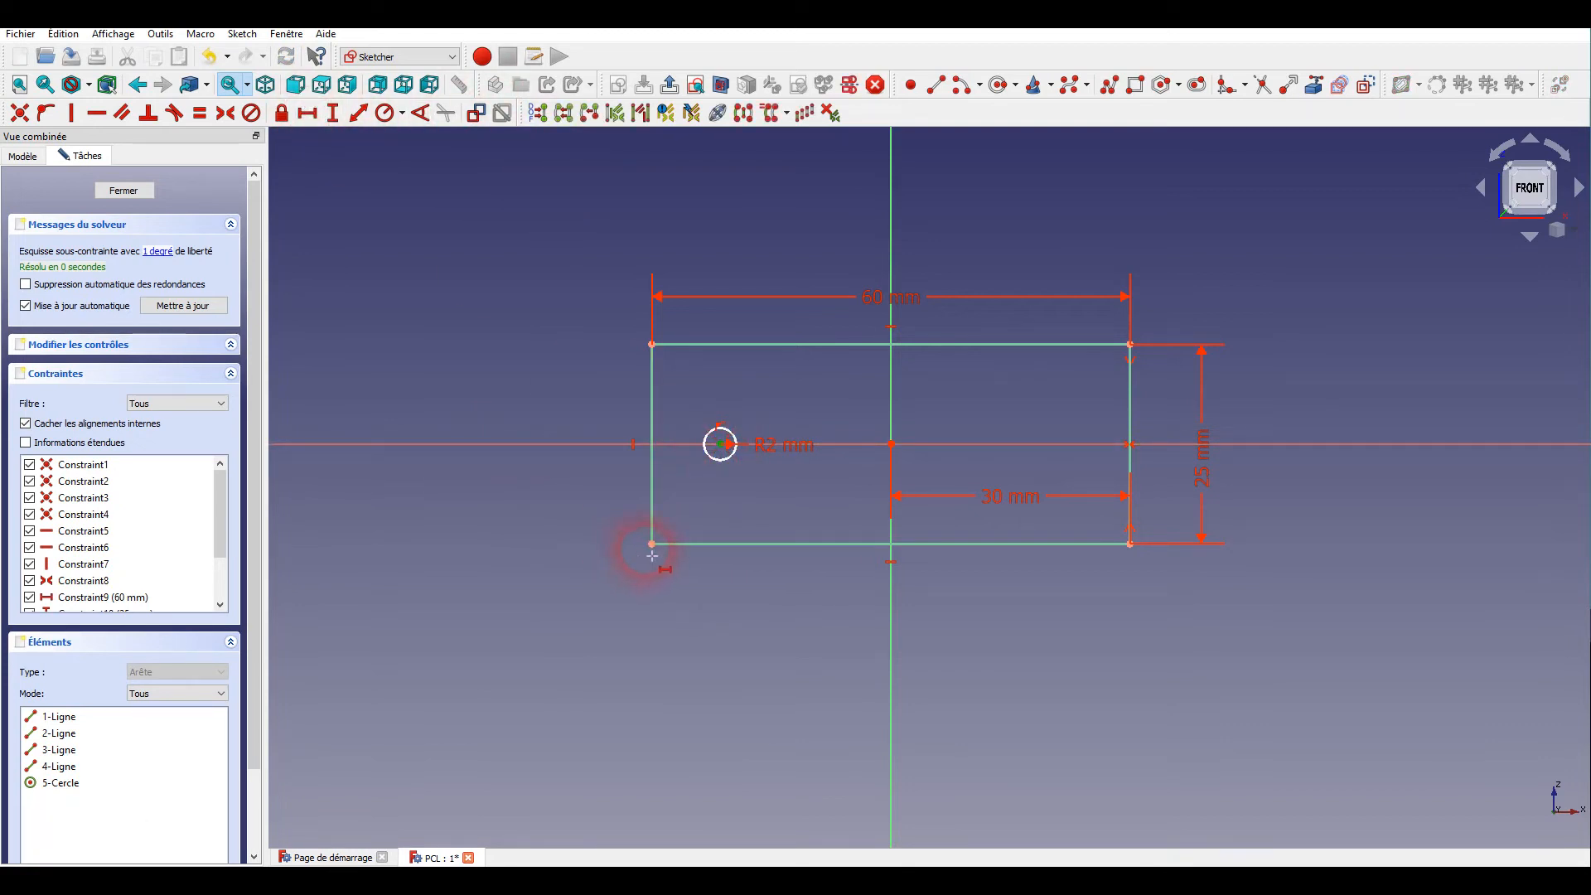
{"action": "left_click", "coordinate": [653, 544]}
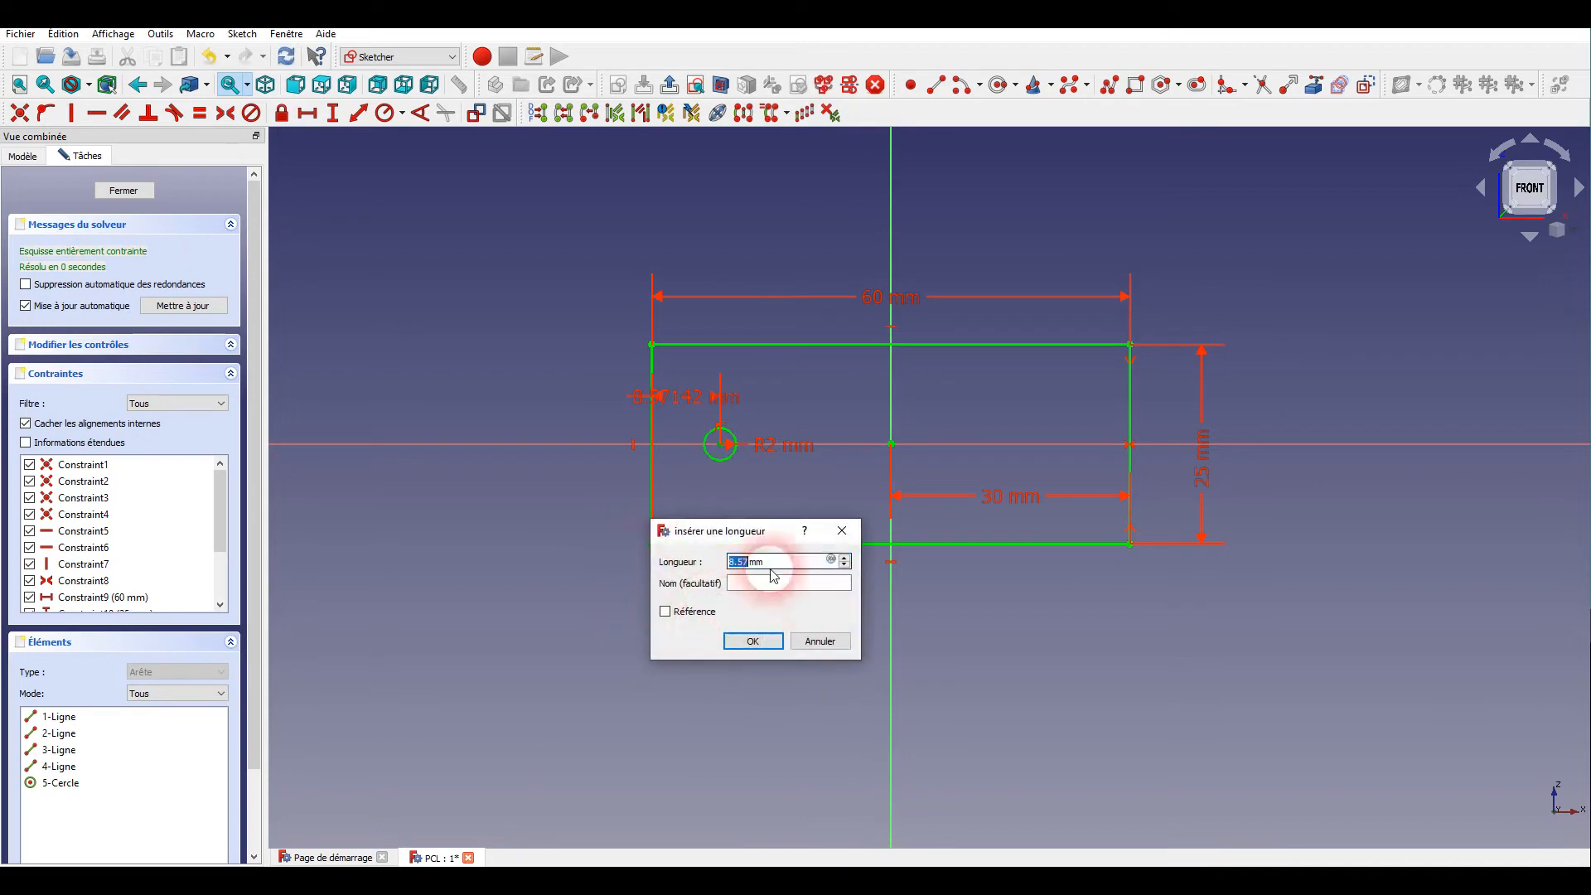
{"action": "type", "text": "7"}
{"action": "key", "text": "Return"}
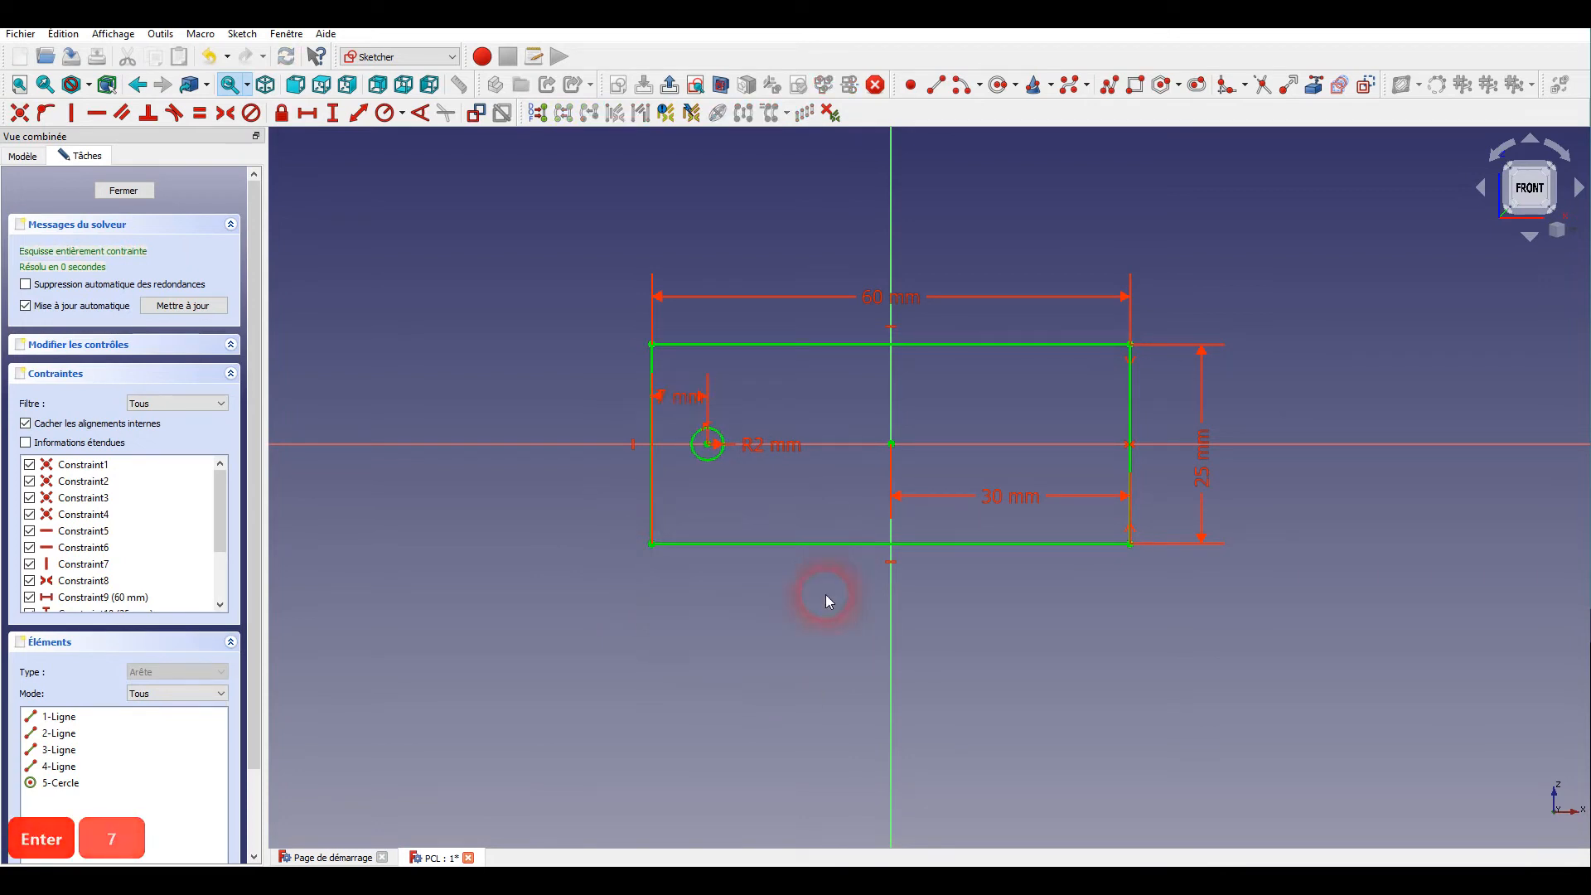
{"action": "left_click_drag", "start_coordinate": [681, 398], "coordinate": [612, 596]}
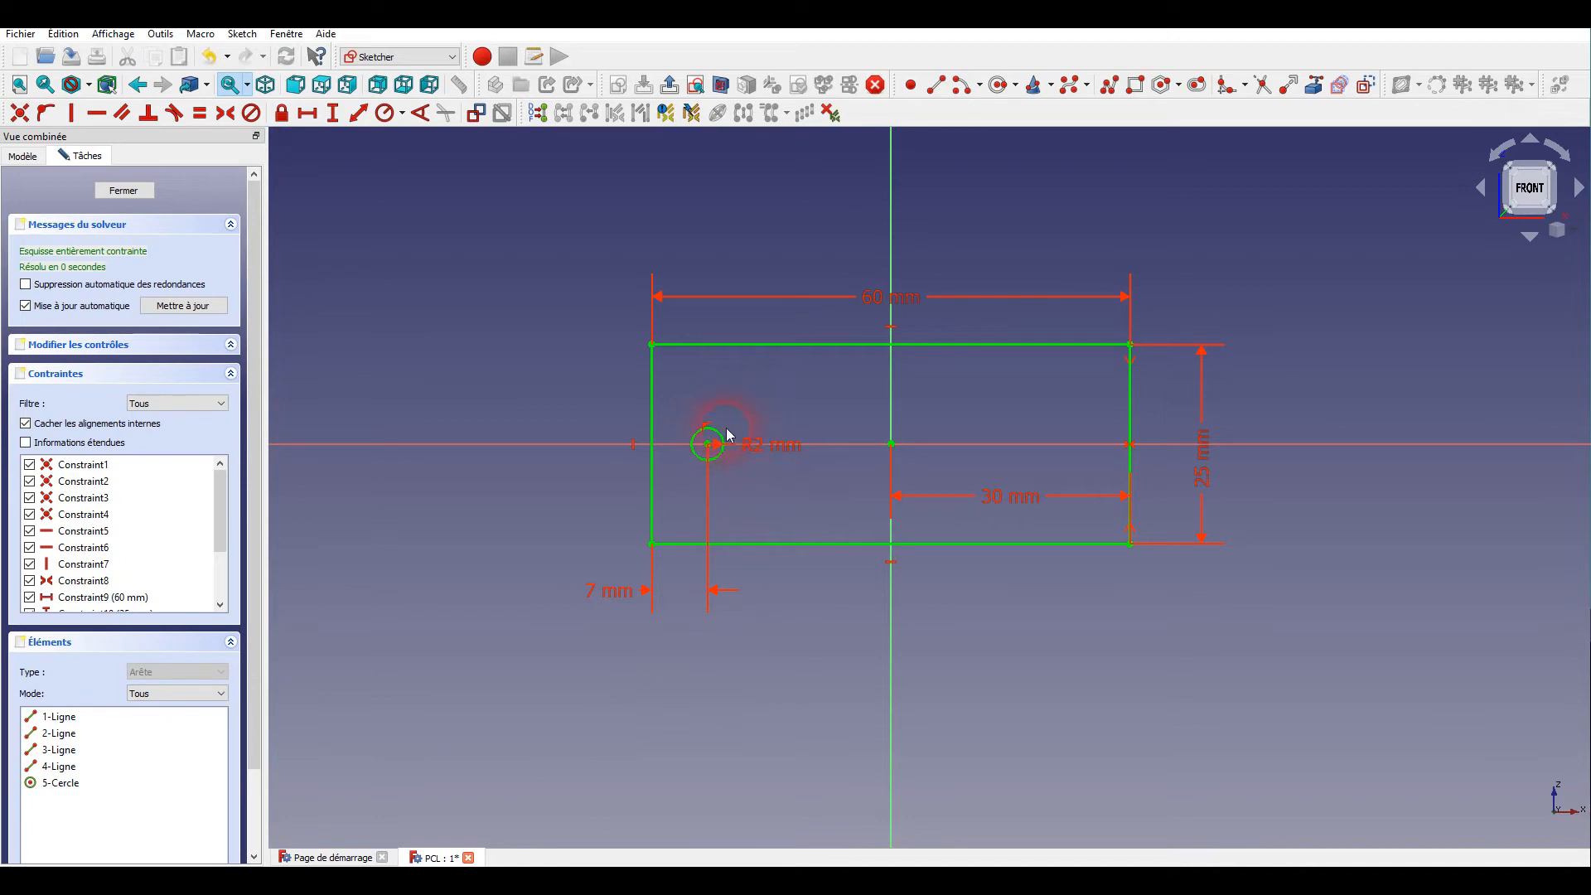
- Close the sketch and pad it to a length of 3 mm
{"action": "left_click", "coordinate": [118, 196]}
{"action": "mouse_move", "coordinate": [946, 450]}
{"action": "left_mouse_down"}
{"action": "mouse_move", "coordinate": [977, 493]}
{"action": "mouse_move", "coordinate": [949, 610]}
{"action": "mouse_move", "coordinate": [838, 647]}
{"action": "mouse_move", "coordinate": [677, 557]}
{"action": "left_mouse_up"}
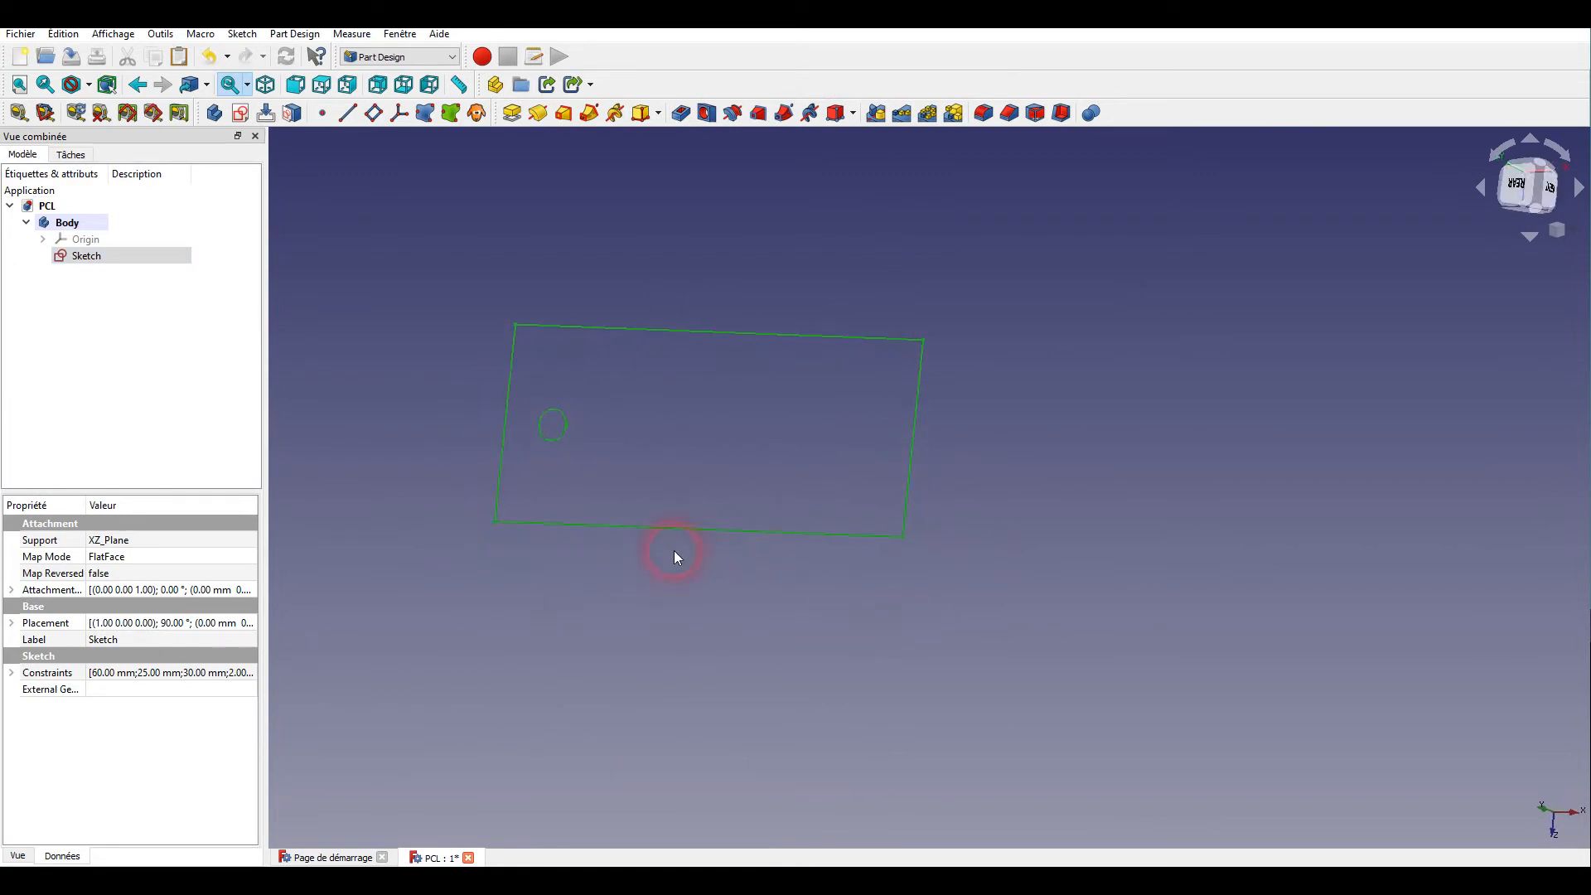
{"action": "left_click", "coordinate": [509, 120]}
{"action": "left_click", "coordinate": [625, 694]}
{"action": "left_click_drag", "start_coordinate": [633, 668], "coordinate": [646, 569]}
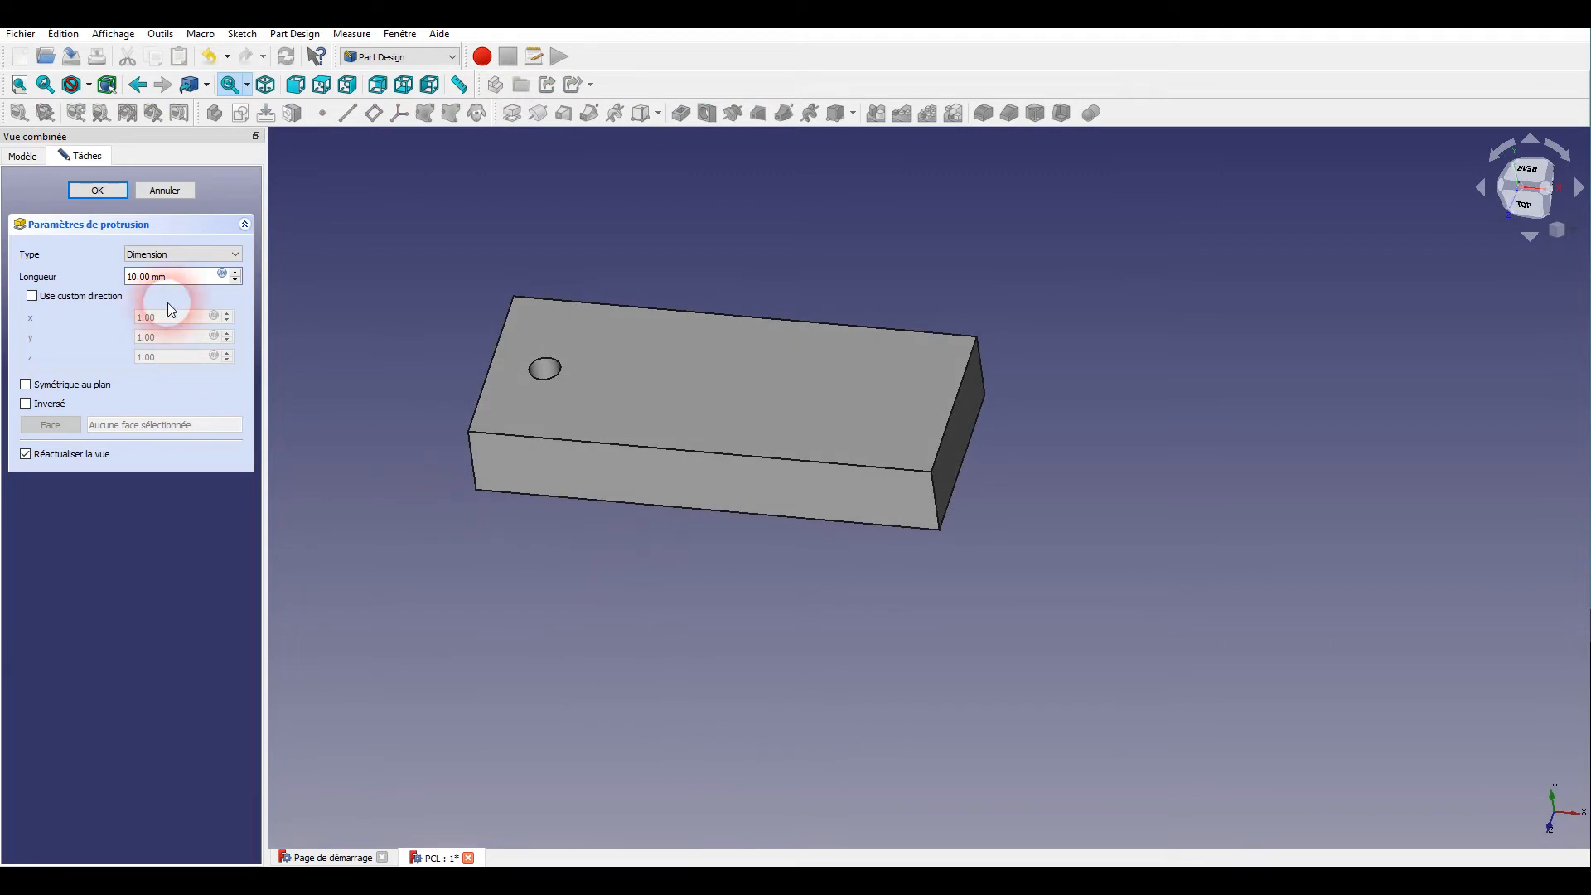
{"action": "left_click_drag", "start_coordinate": [199, 276], "coordinate": [114, 284]}
{"action": "type", "text": "3"}
{"action": "key", "text": "Return"}
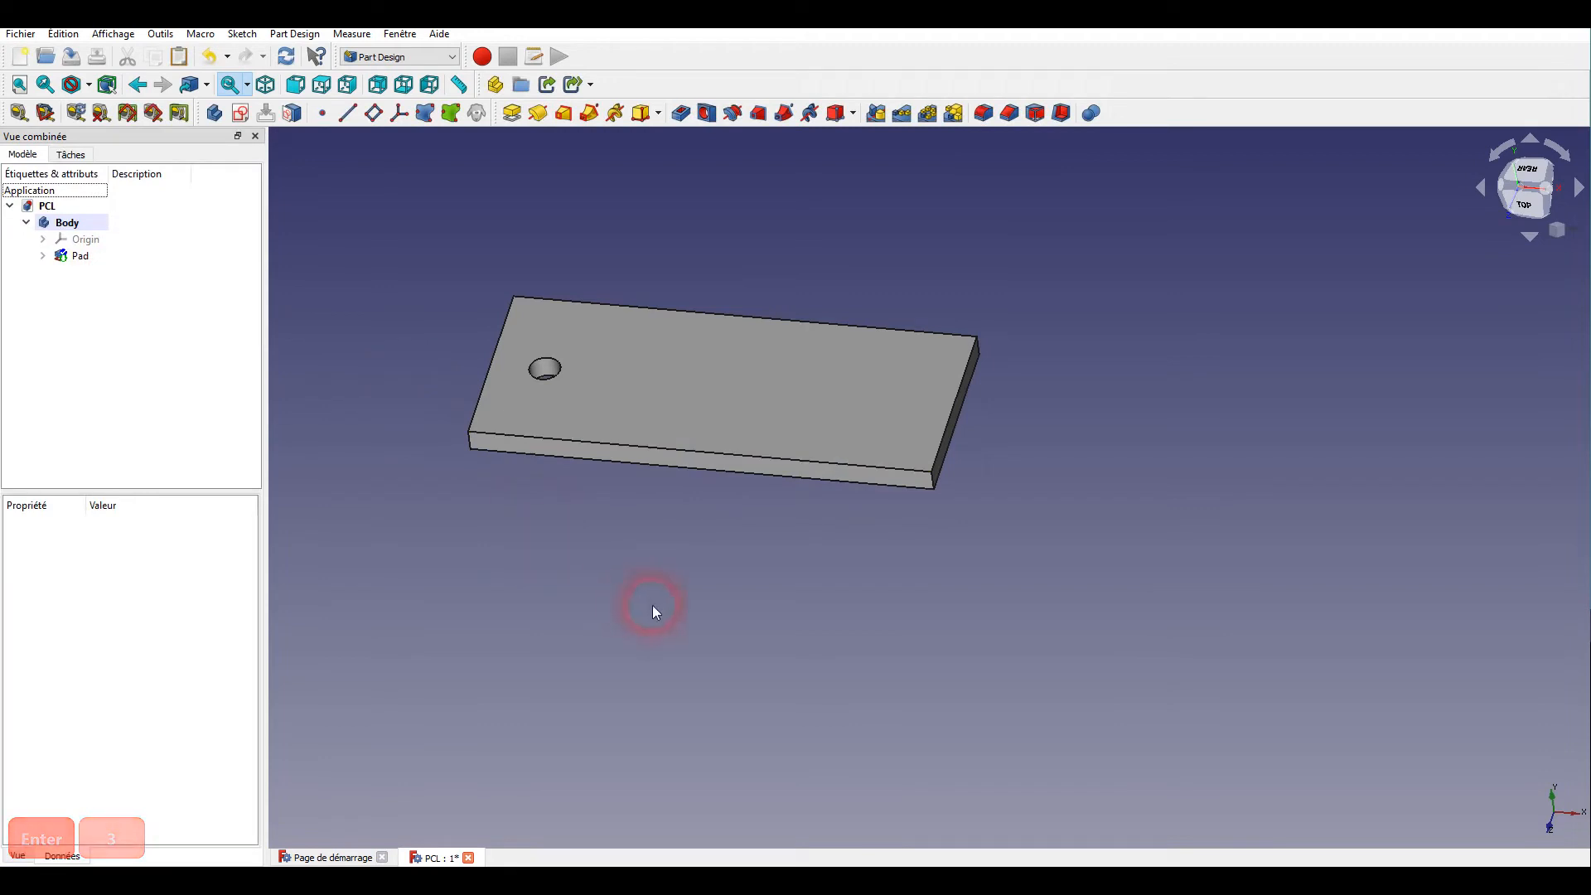
- Fillet the plate's four vertical corner edges with a 3 mm radius
{"action": "left_click_drag", "start_coordinate": [937, 596], "coordinate": [1069, 543]}
{"action": "left_click", "coordinate": [464, 522]}
{"action": "left_click", "coordinate": [499, 495]}
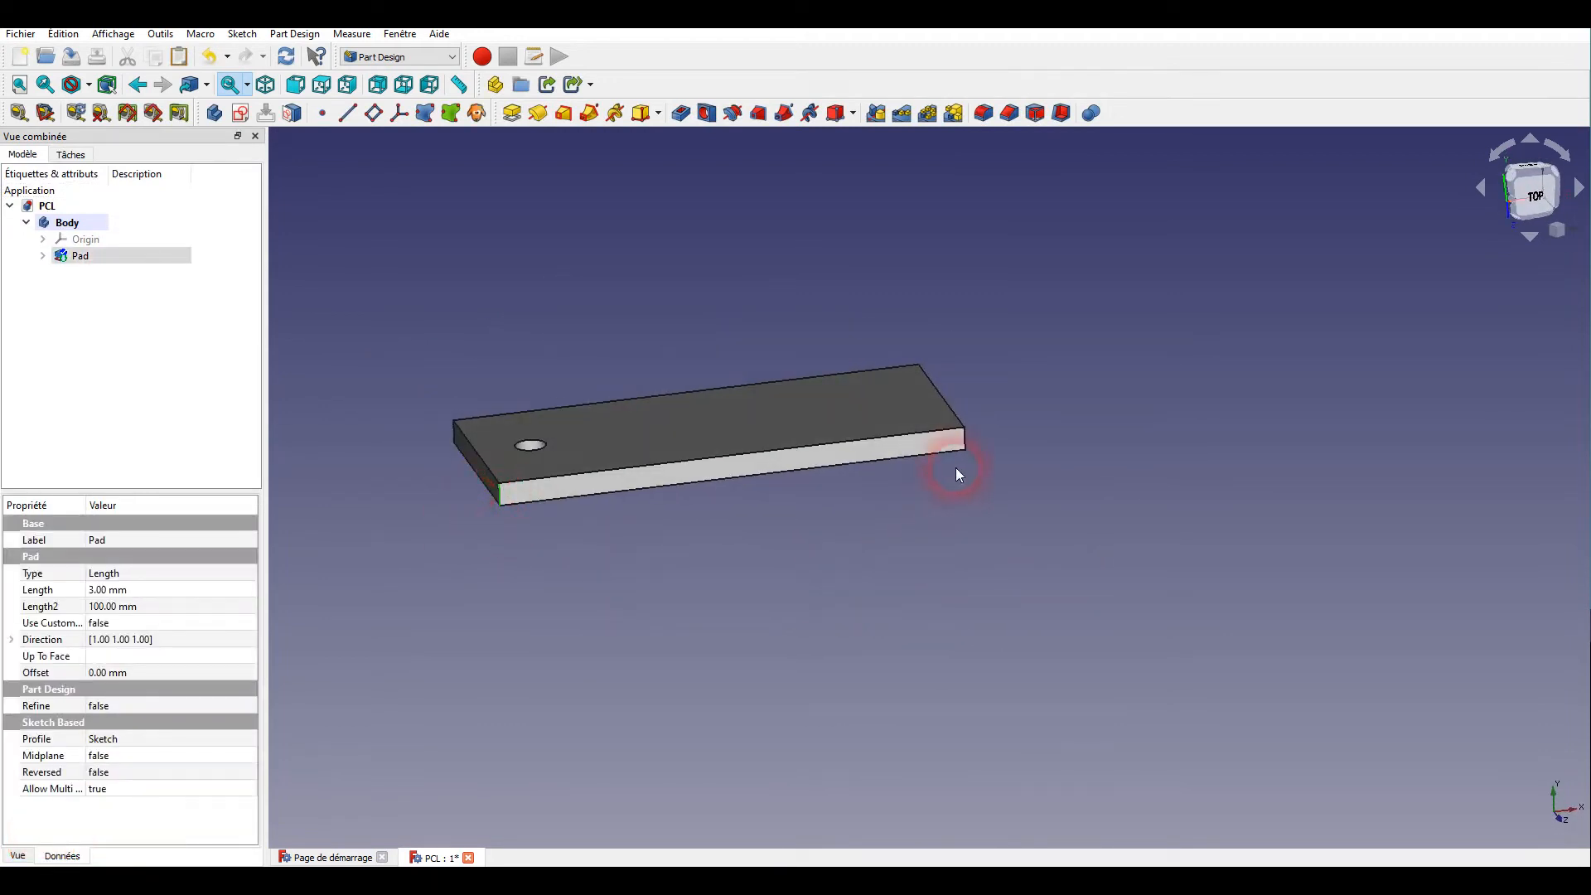
{"action": "left_click_drag", "start_coordinate": [1067, 426], "coordinate": [848, 672], "text": "ctrl"}
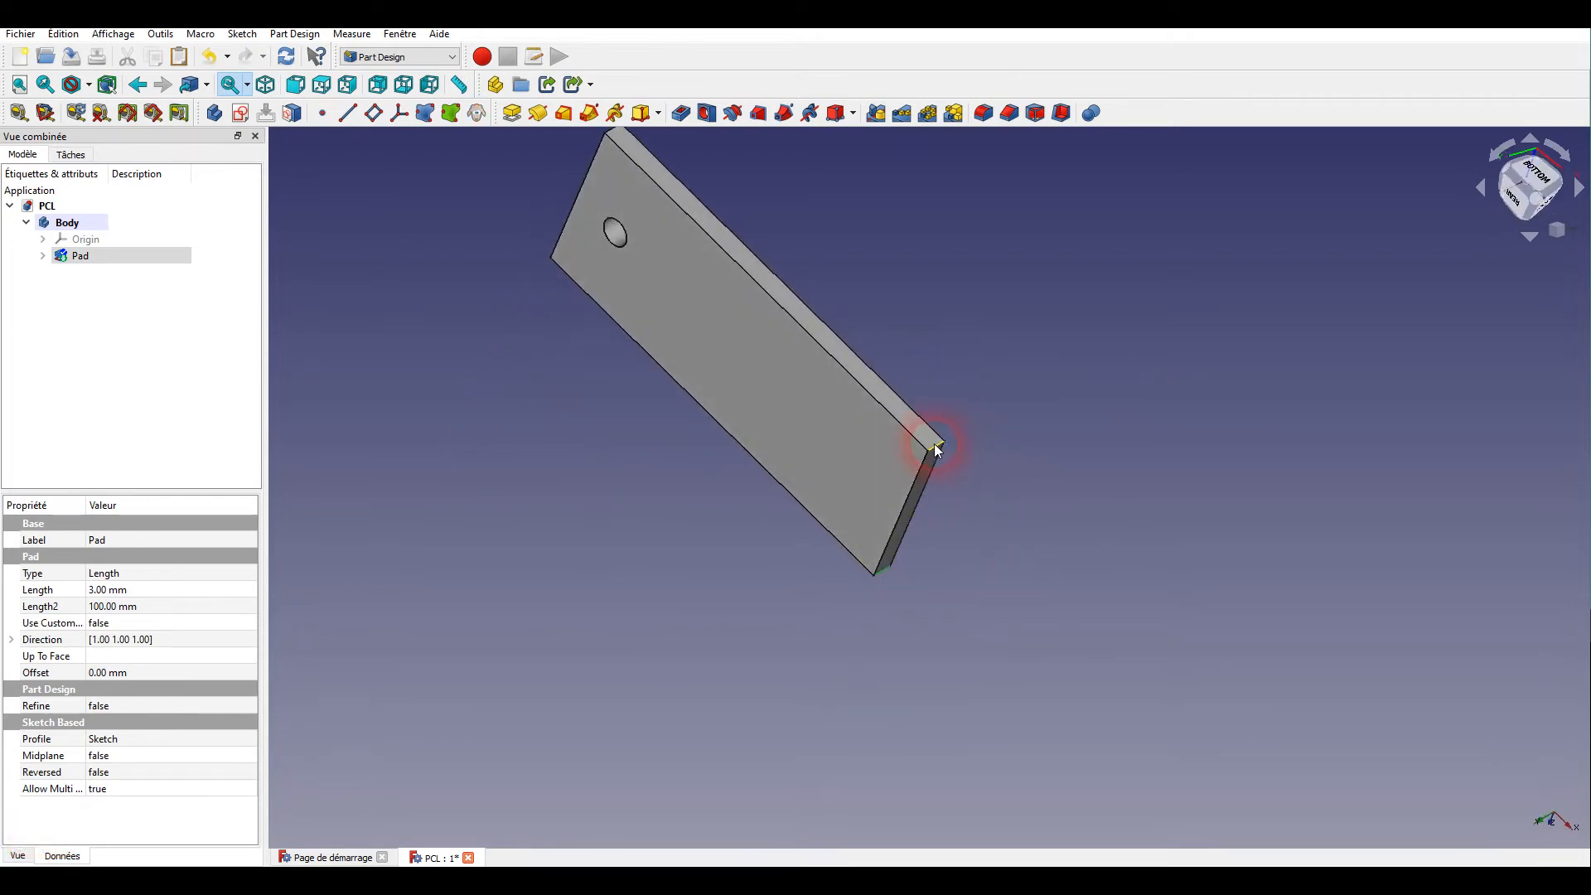
{"action": "left_click", "coordinate": [609, 128], "text": "ctrl"}
{"action": "left_click", "coordinate": [984, 112]}
{"action": "middle_click_drag", "start_coordinate": [753, 628], "coordinate": [960, 568]}
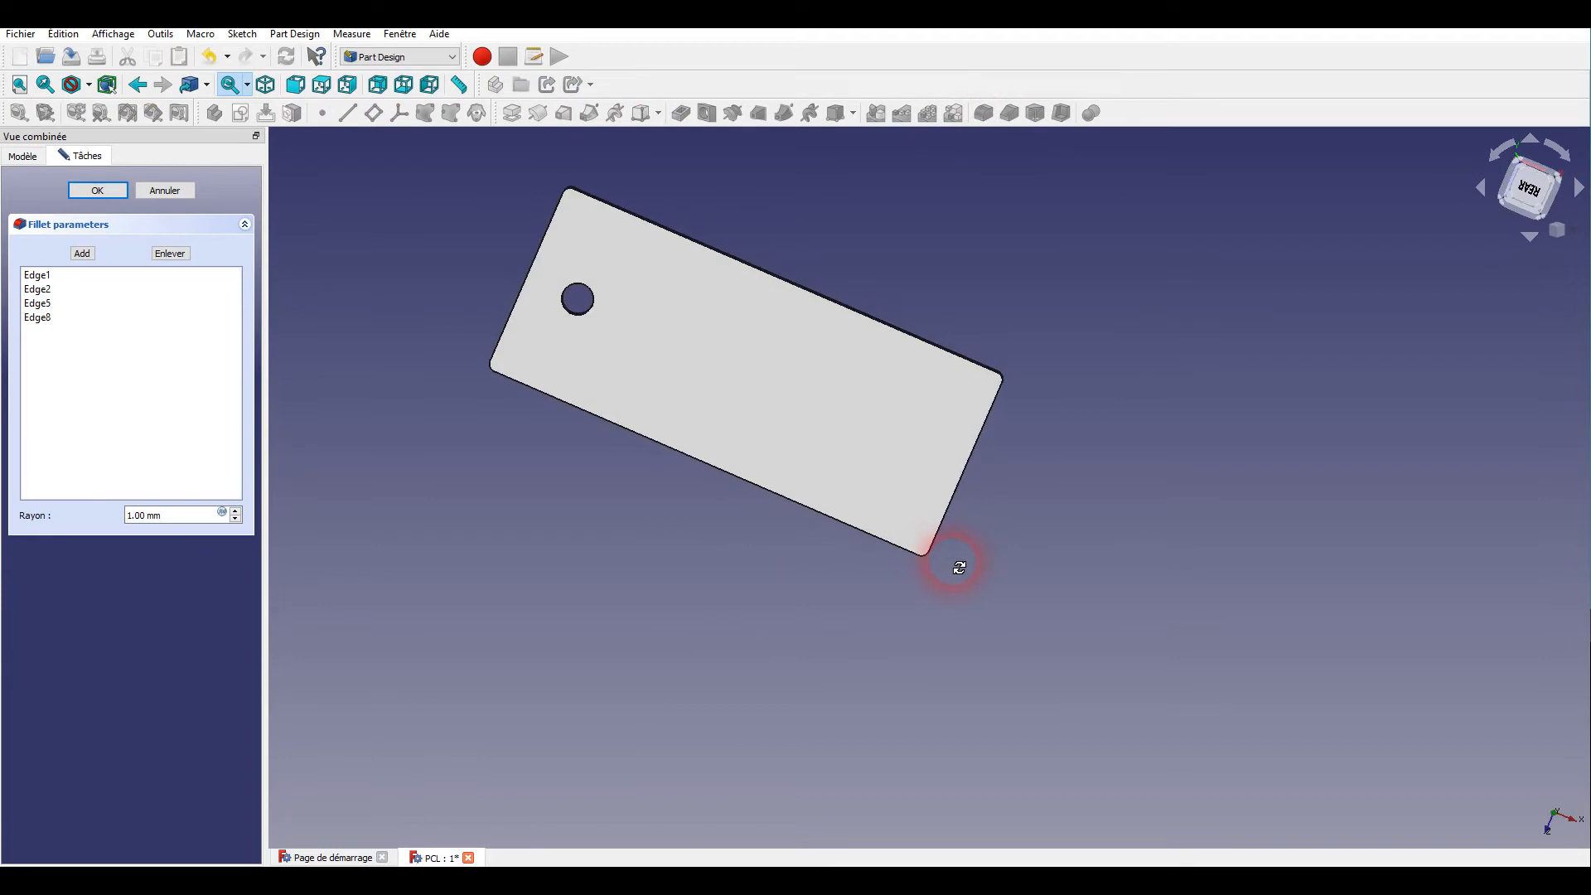
{"action": "left_click", "coordinate": [236, 512]}
{"action": "left_click", "coordinate": [235, 512]}
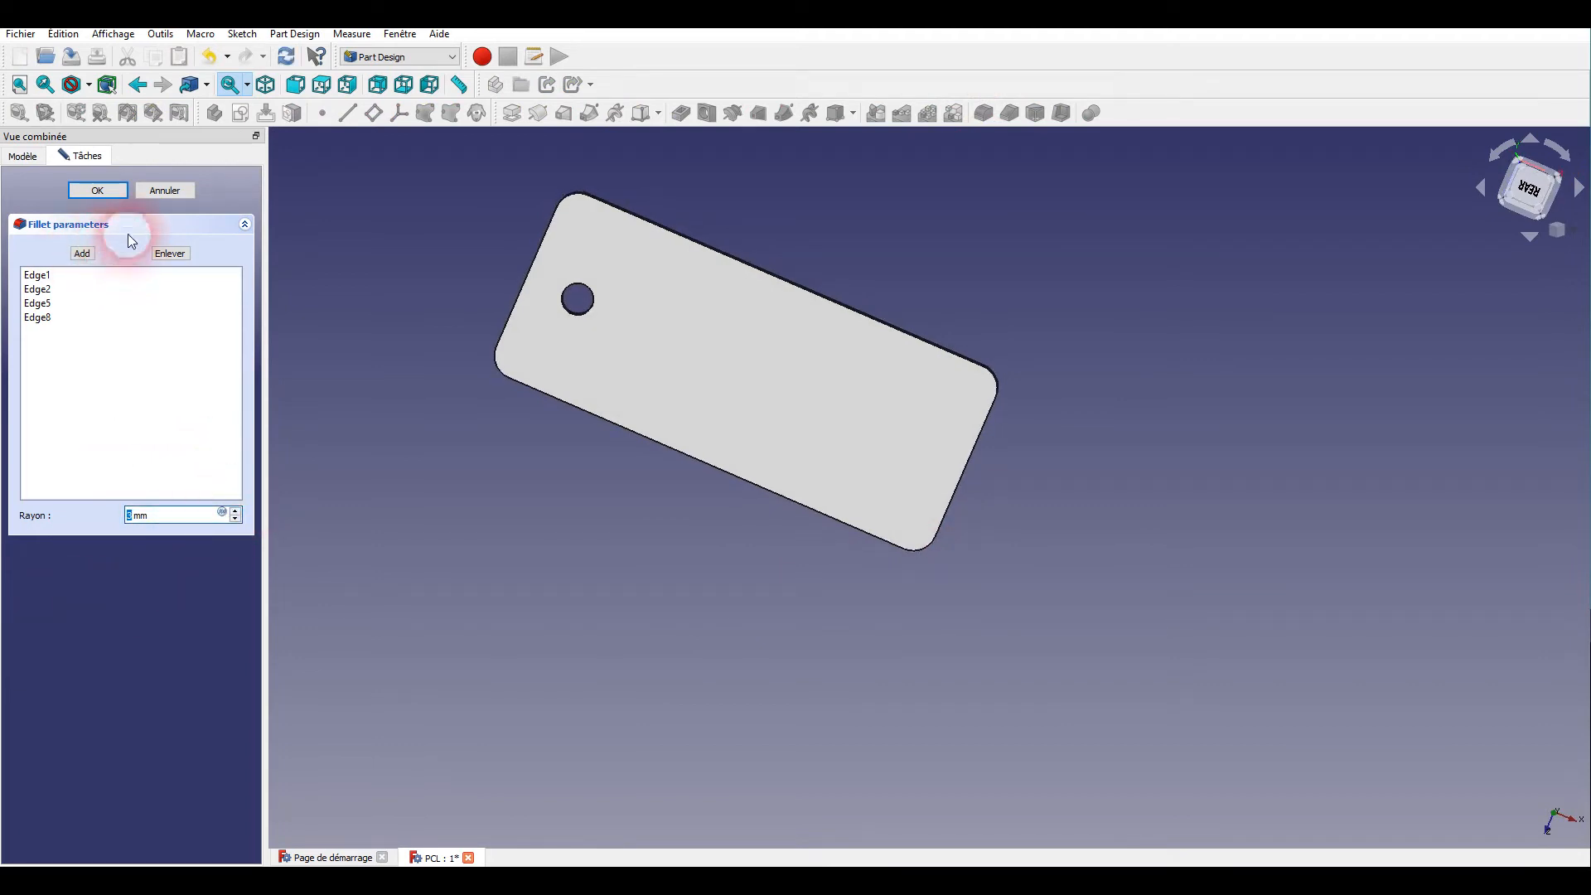
{"action": "left_click", "coordinate": [105, 190]}
- Save the document with the rounded plate
{"action": "middle_click_drag", "start_coordinate": [729, 643], "coordinate": [1007, 622]}
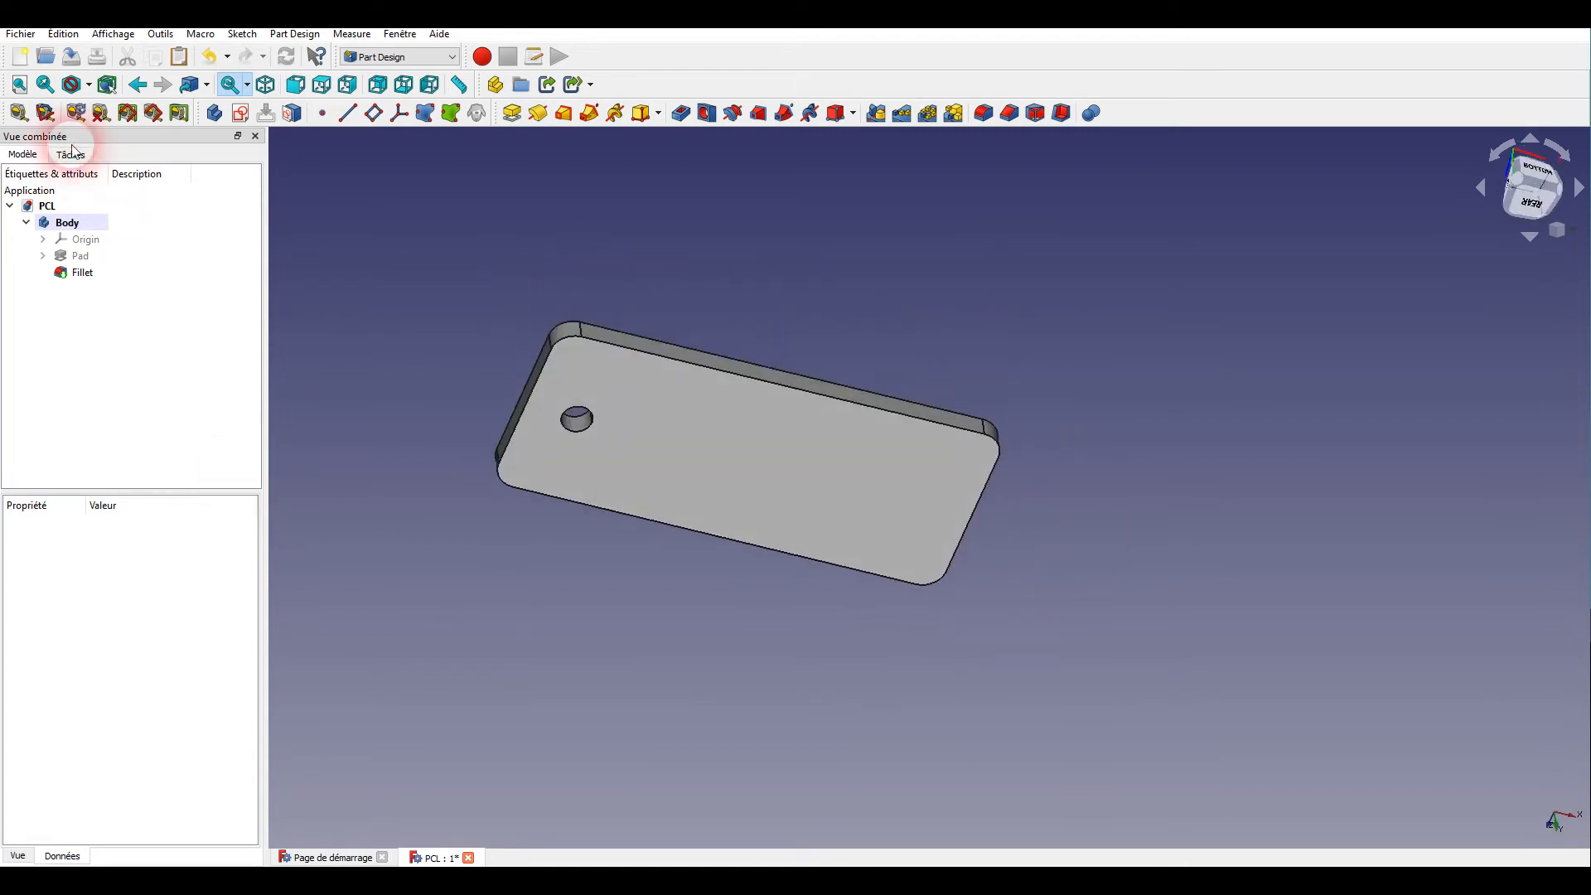
{"action": "left_click", "coordinate": [74, 62]}
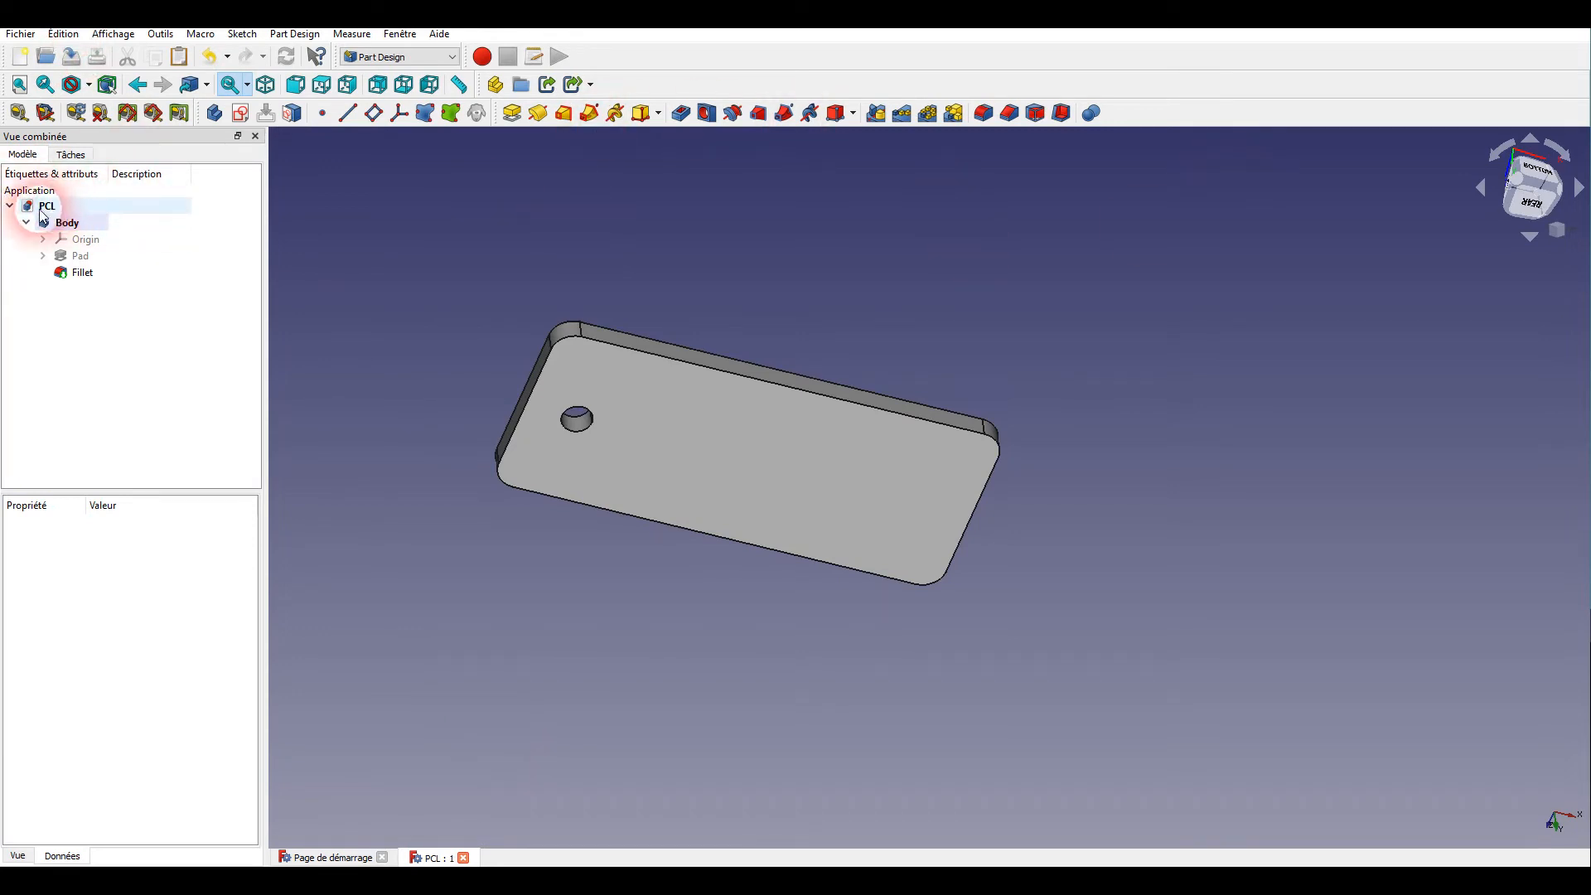
{"action": "middle_click_drag", "start_coordinate": [664, 718], "coordinate": [754, 686]}
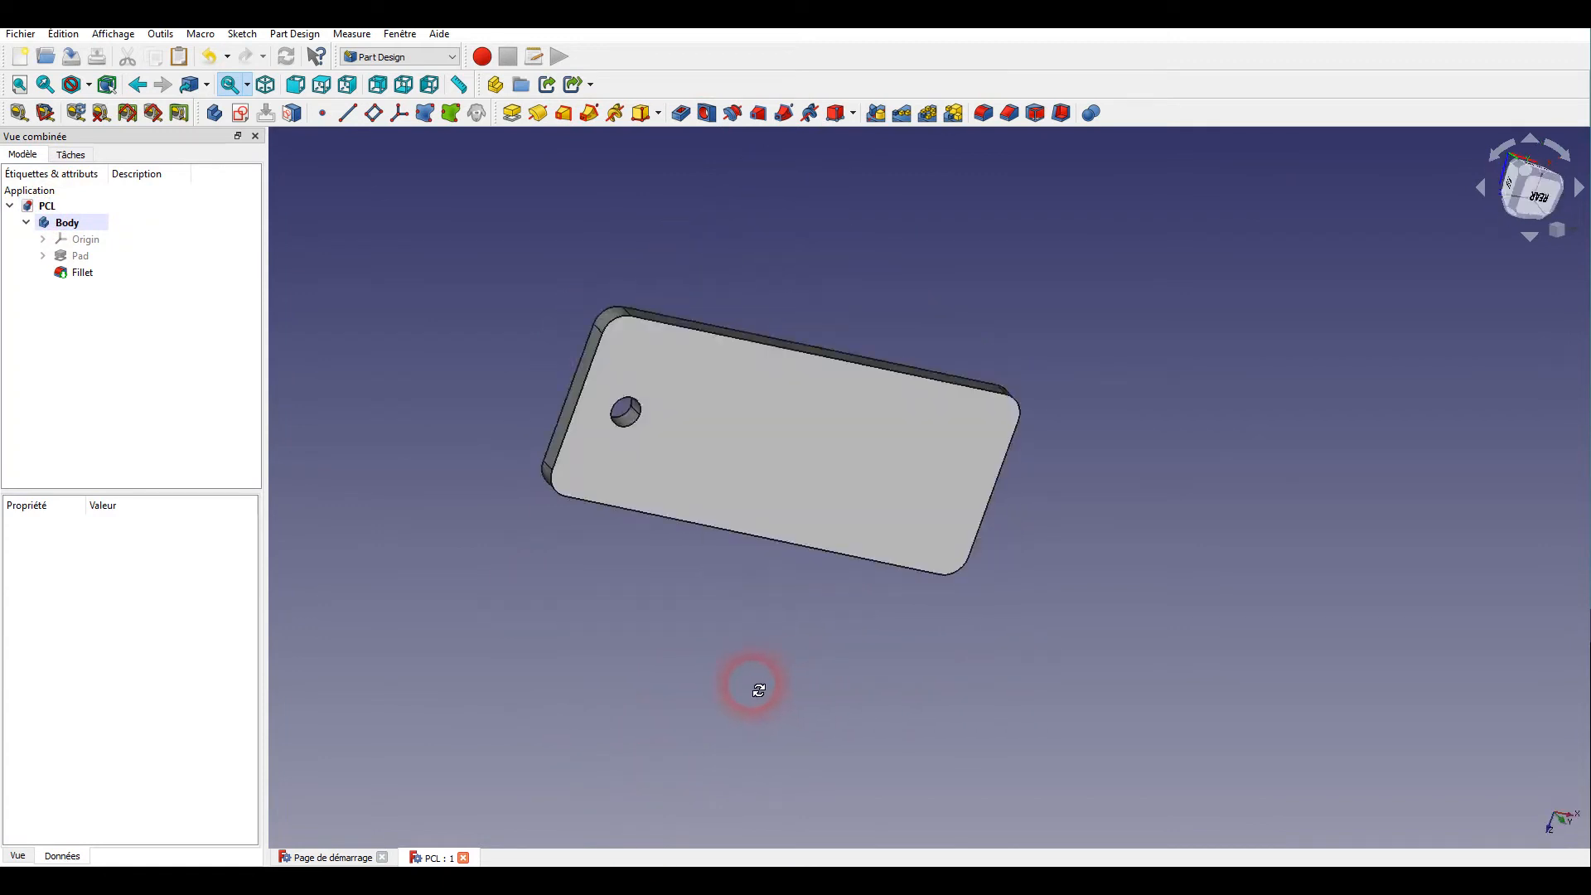
- Import arduino_logo.svg into the document as SVG geometry, using 96 dpi
{"action": "left_click", "coordinate": [17, 37]}
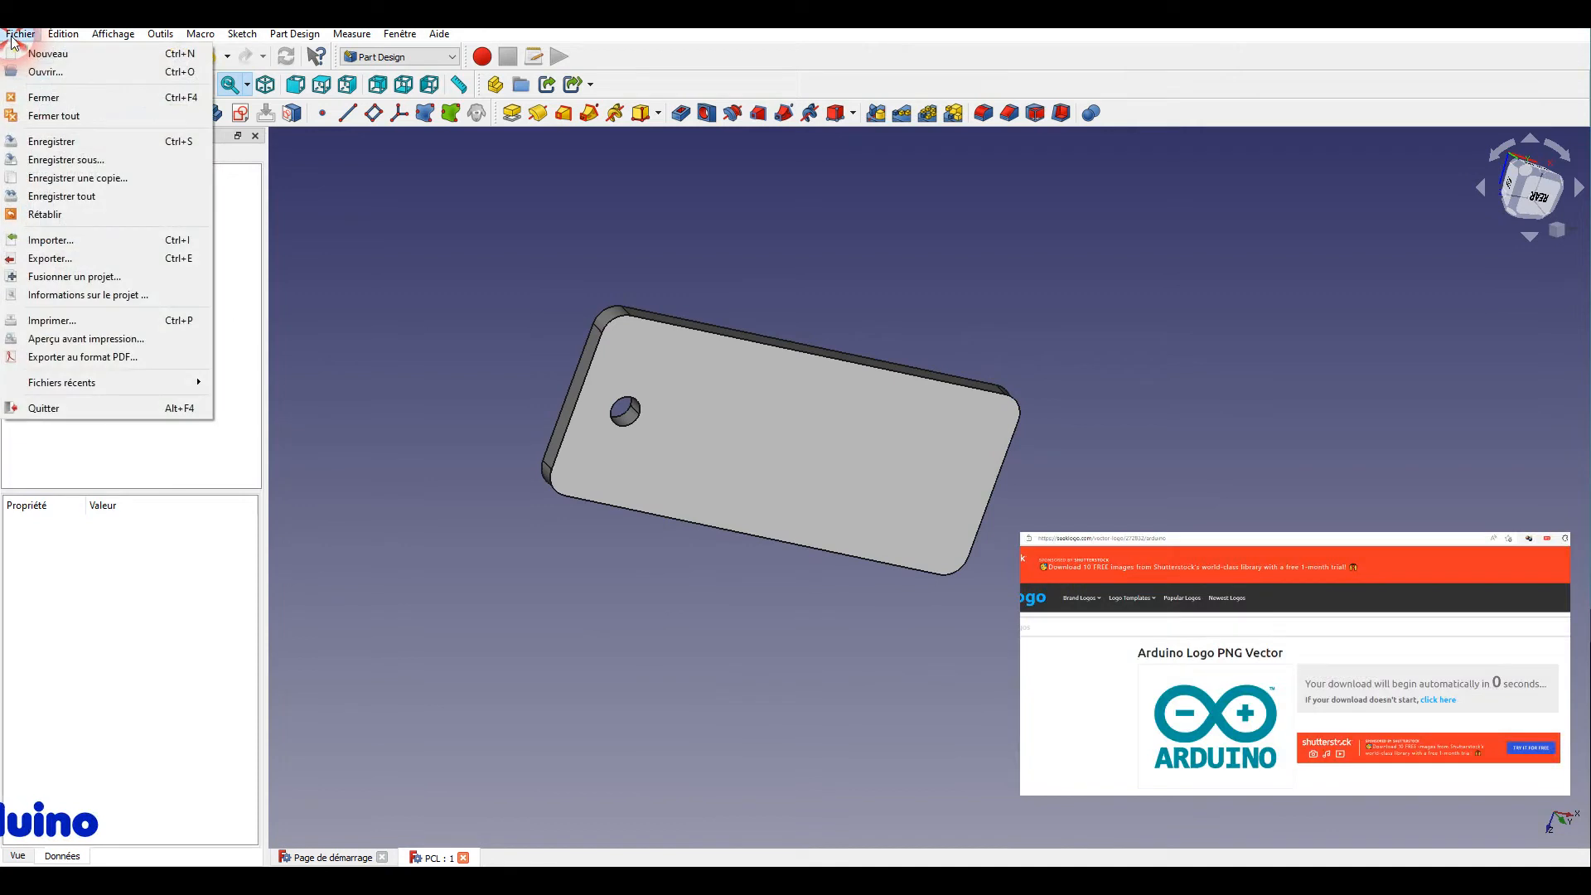
{"action": "left_click", "coordinate": [97, 242]}
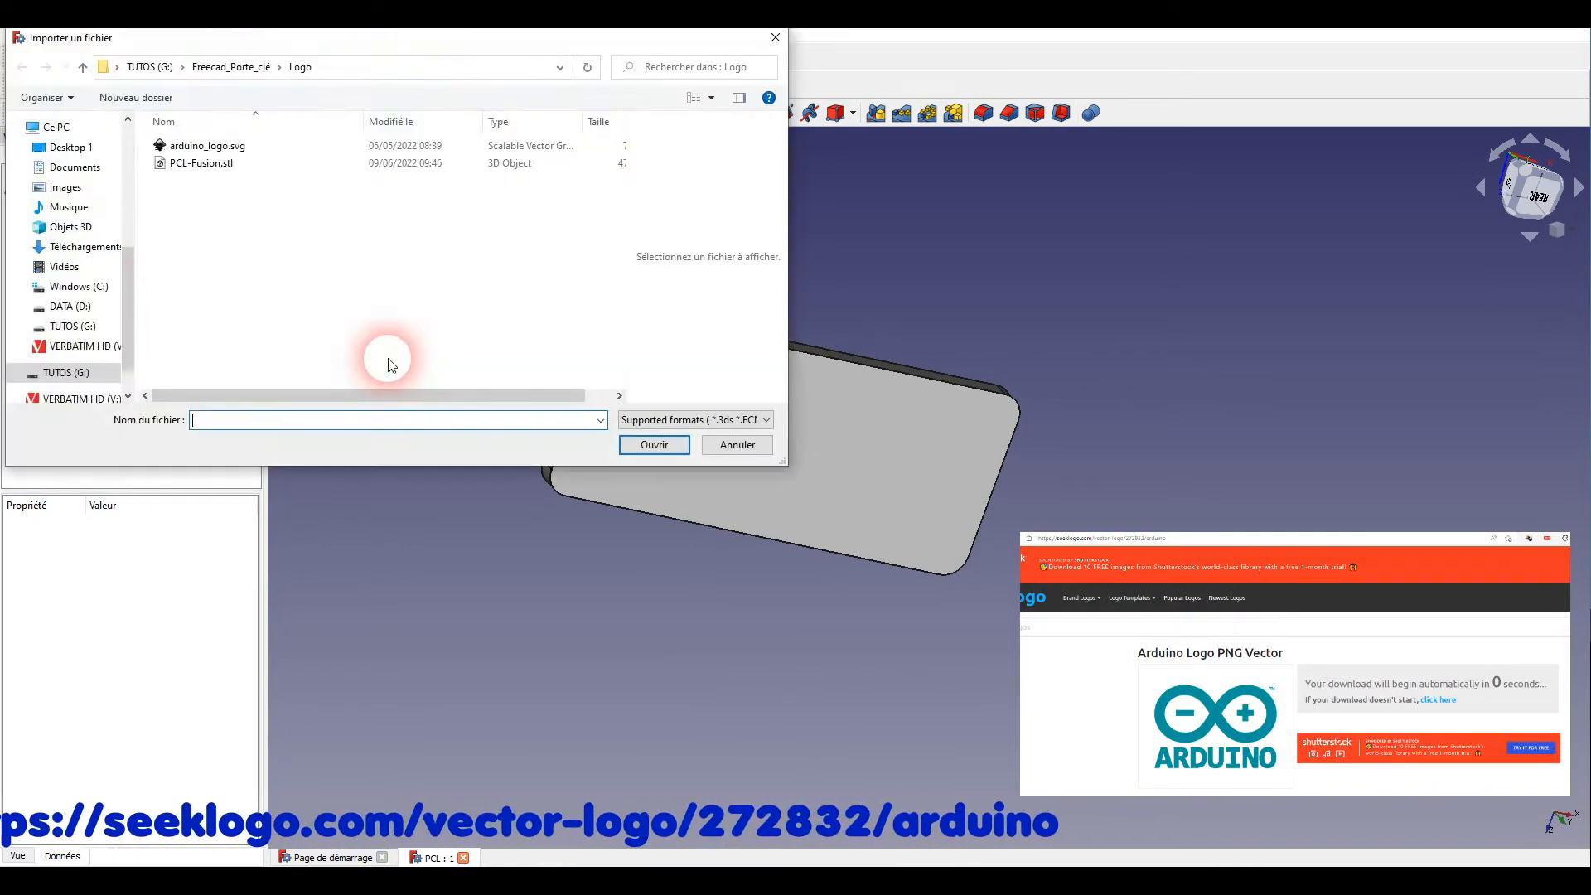
{"action": "left_click", "coordinate": [218, 145]}
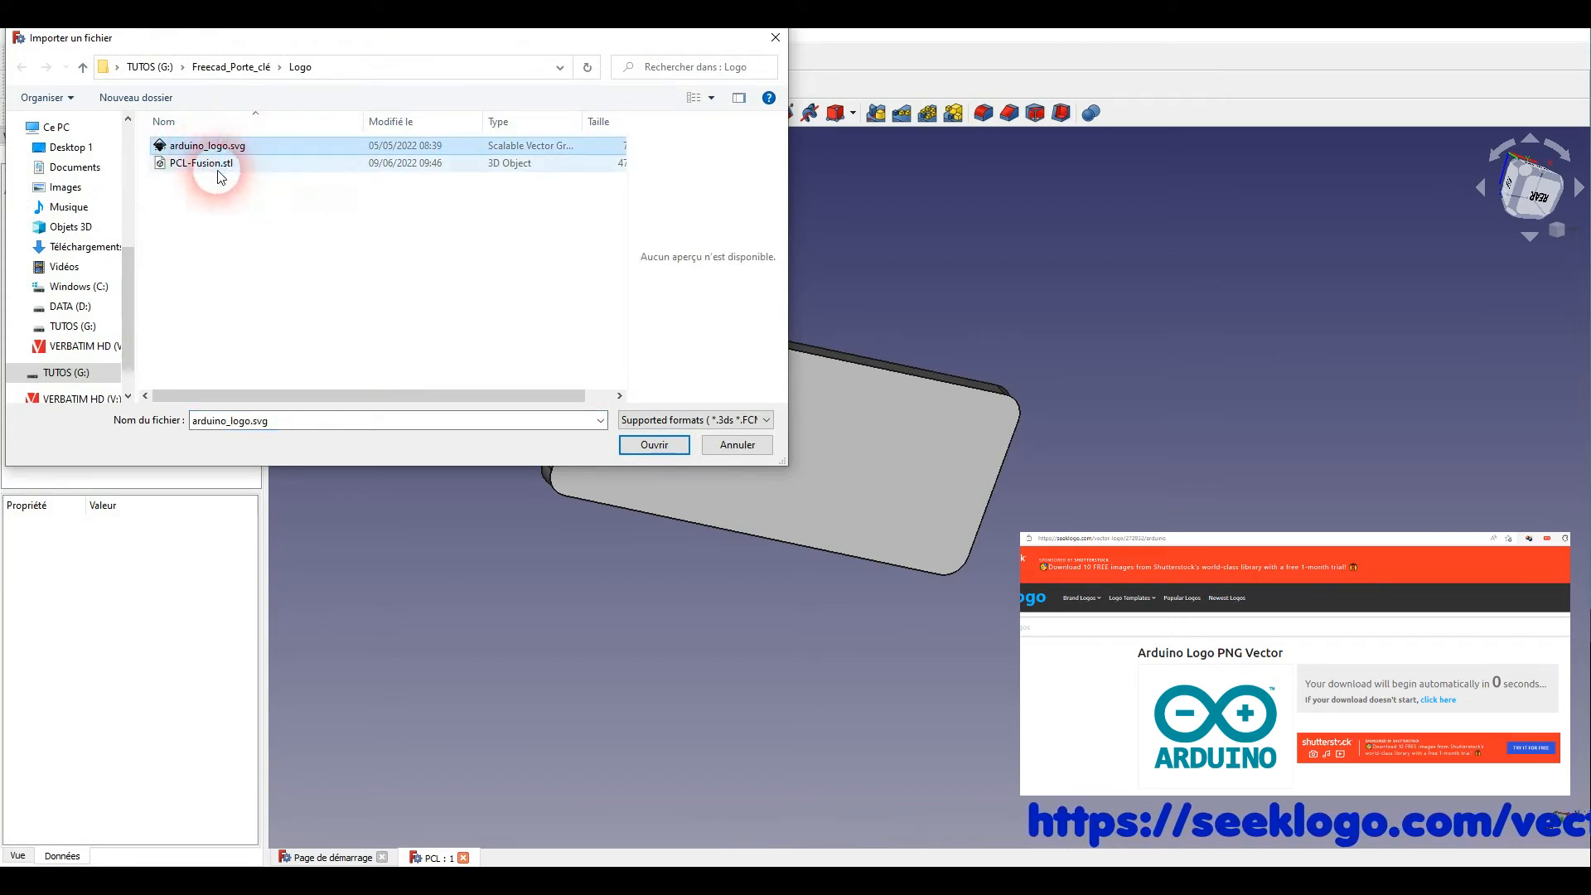
{"action": "left_click", "coordinate": [662, 451]}
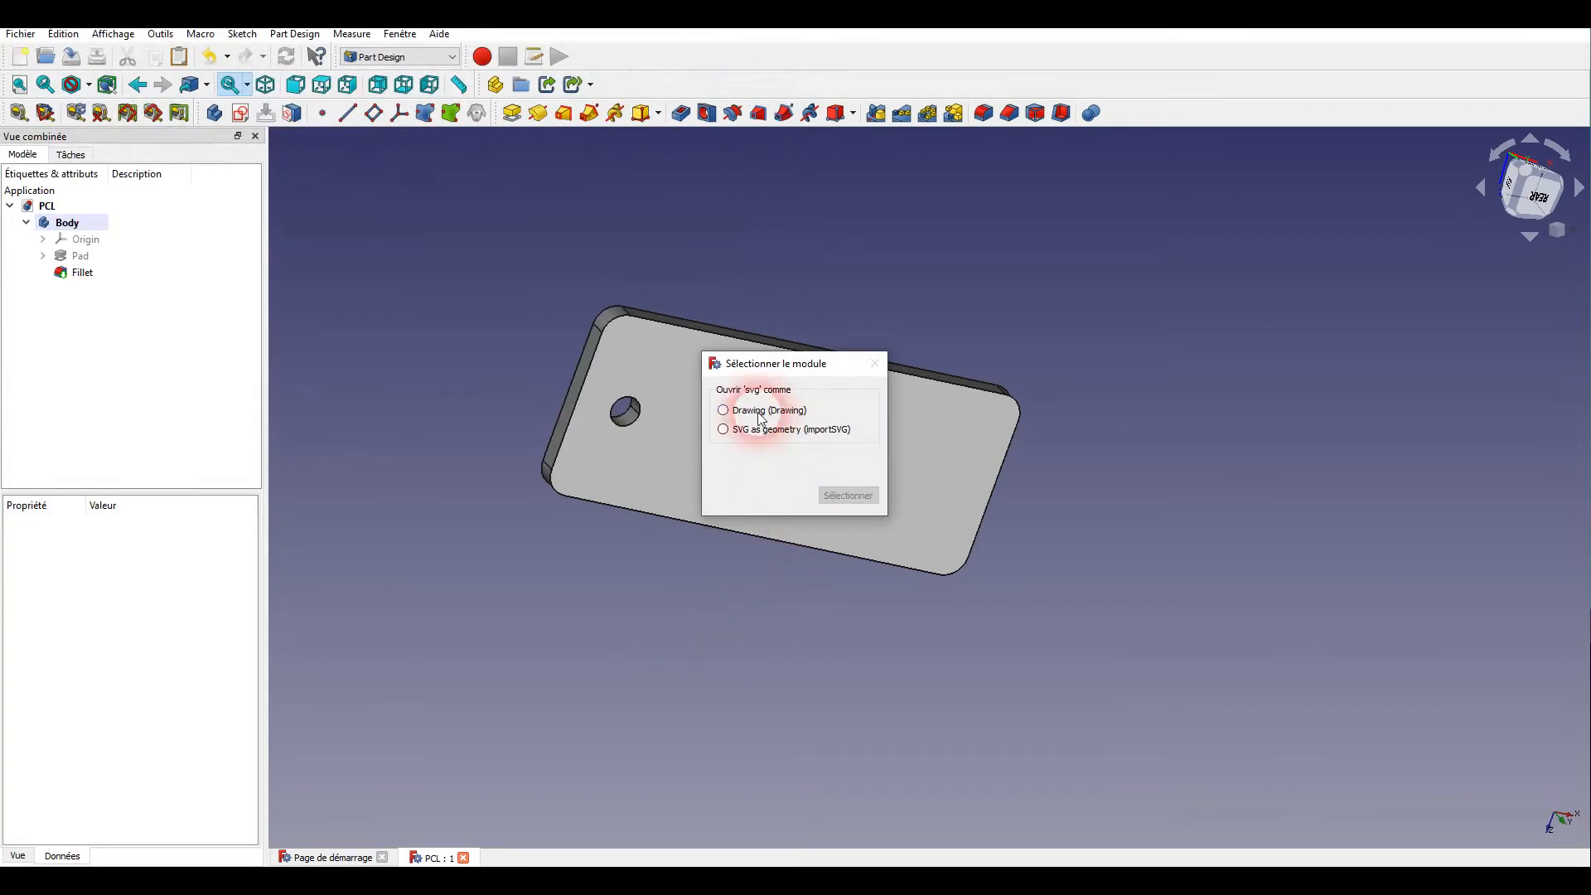
{"action": "left_click", "coordinate": [854, 495]}
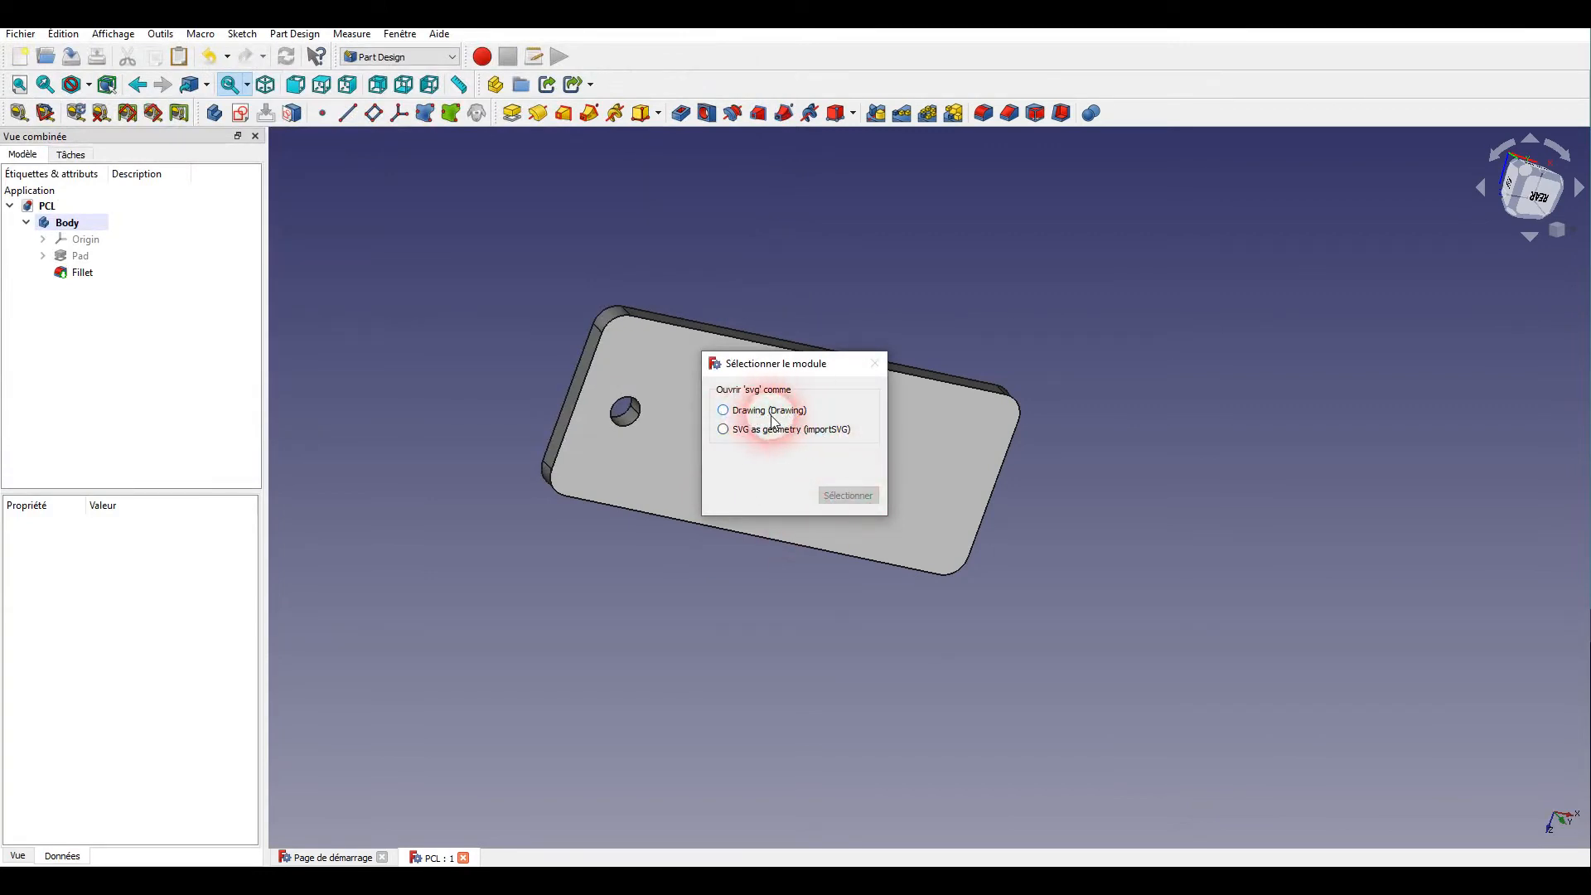
{"action": "left_click", "coordinate": [736, 431]}
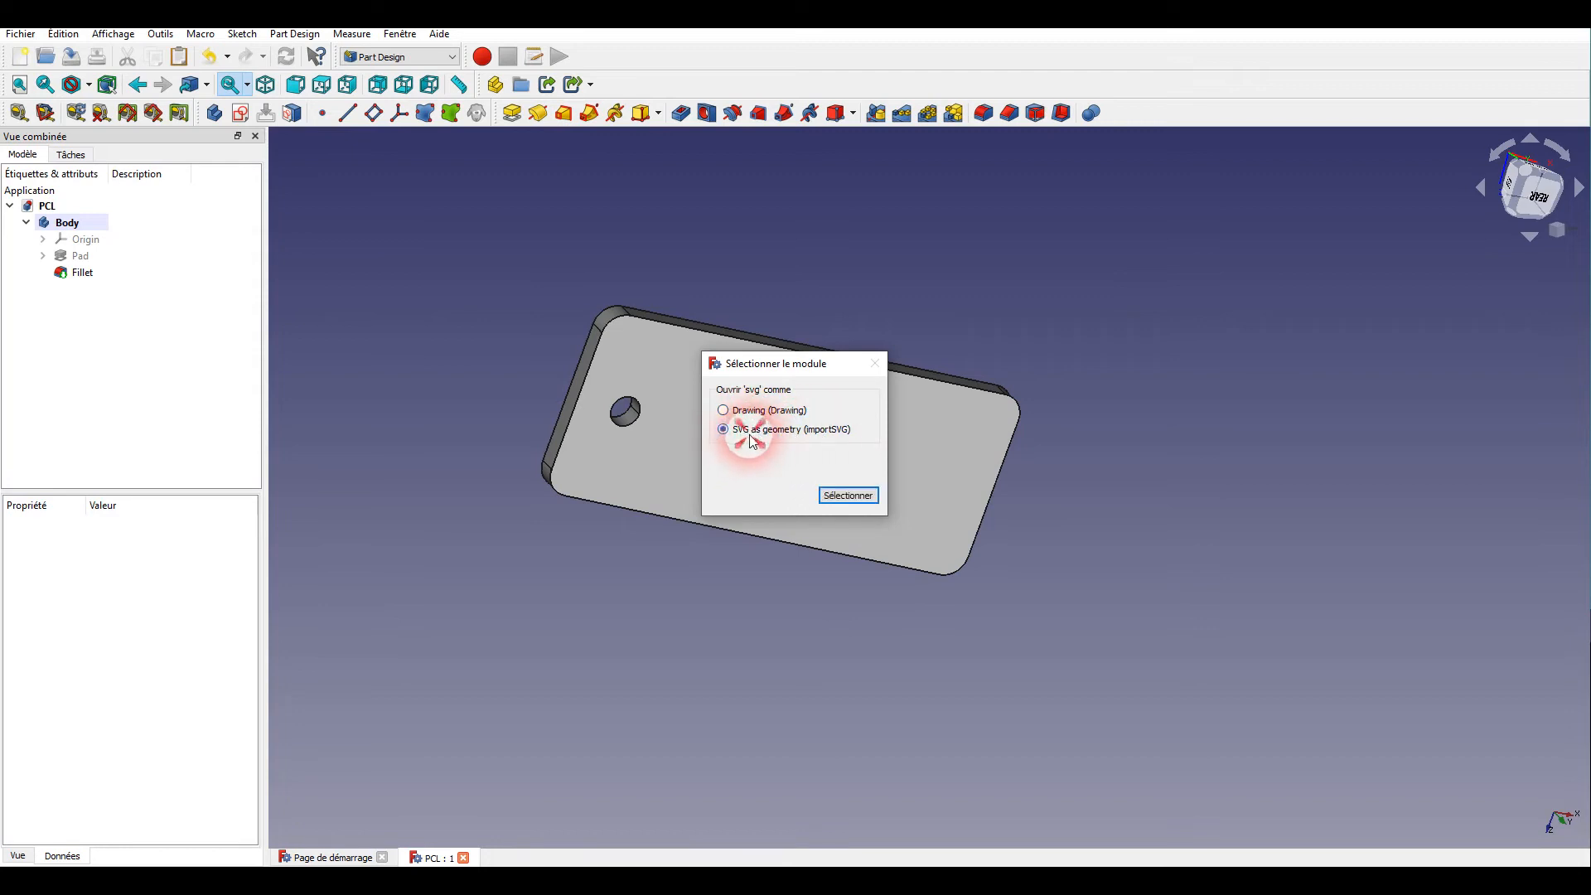
{"action": "left_click", "coordinate": [841, 495]}
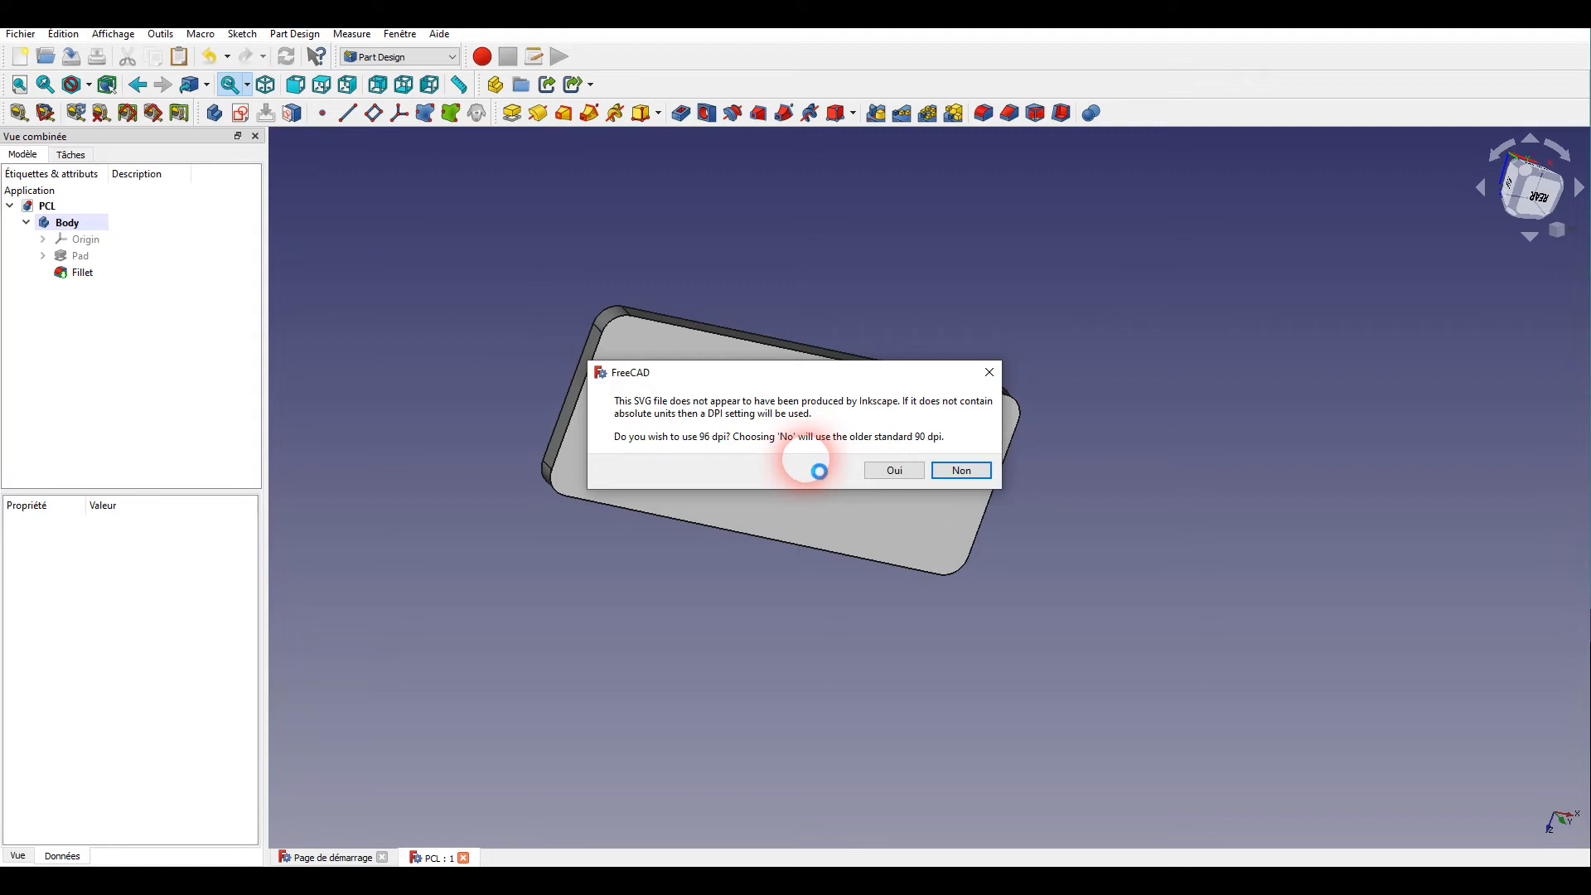
{"action": "left_click", "coordinate": [903, 472]}
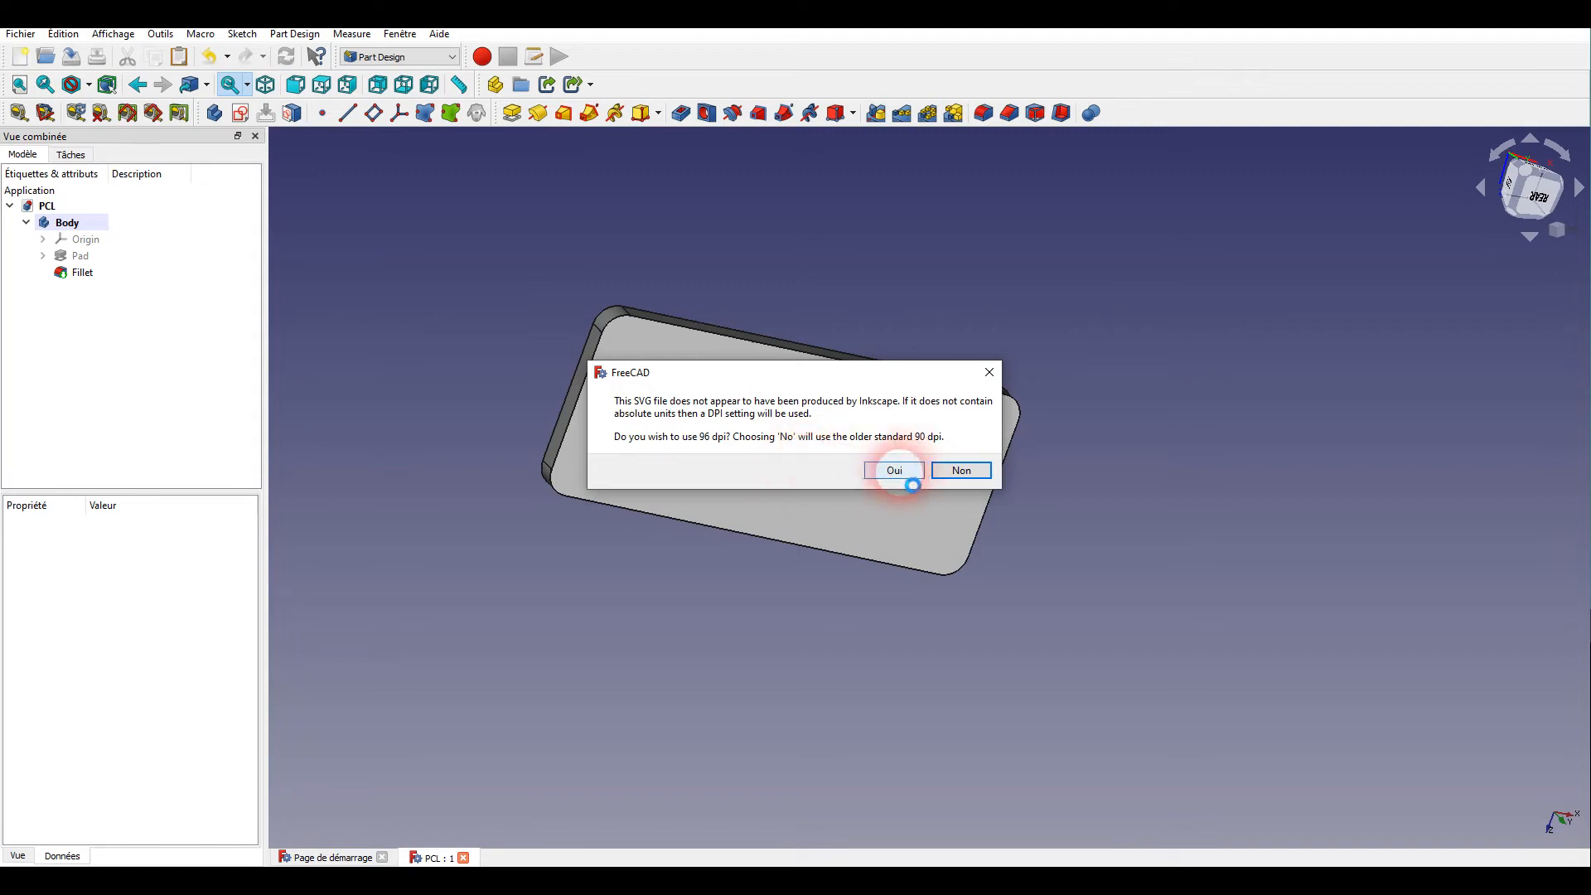
{"action": "middle_click_drag", "start_coordinate": [864, 730], "coordinate": [1072, 283]}
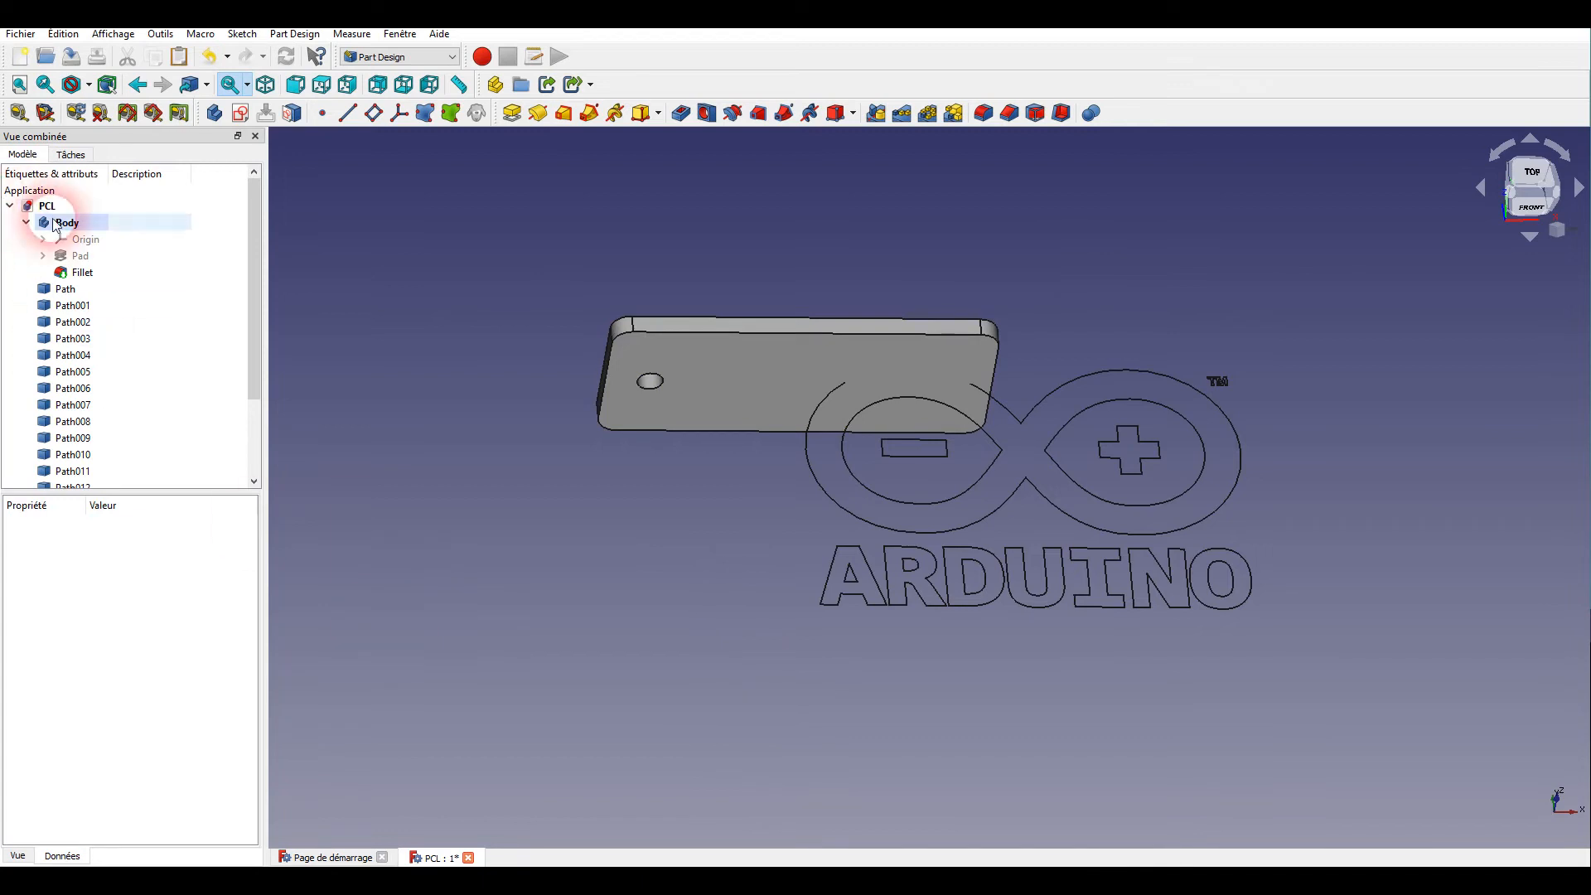
- Hide the filleted plate so that only the imported logo paths are displayed
{"action": "left_click", "coordinate": [76, 273]}
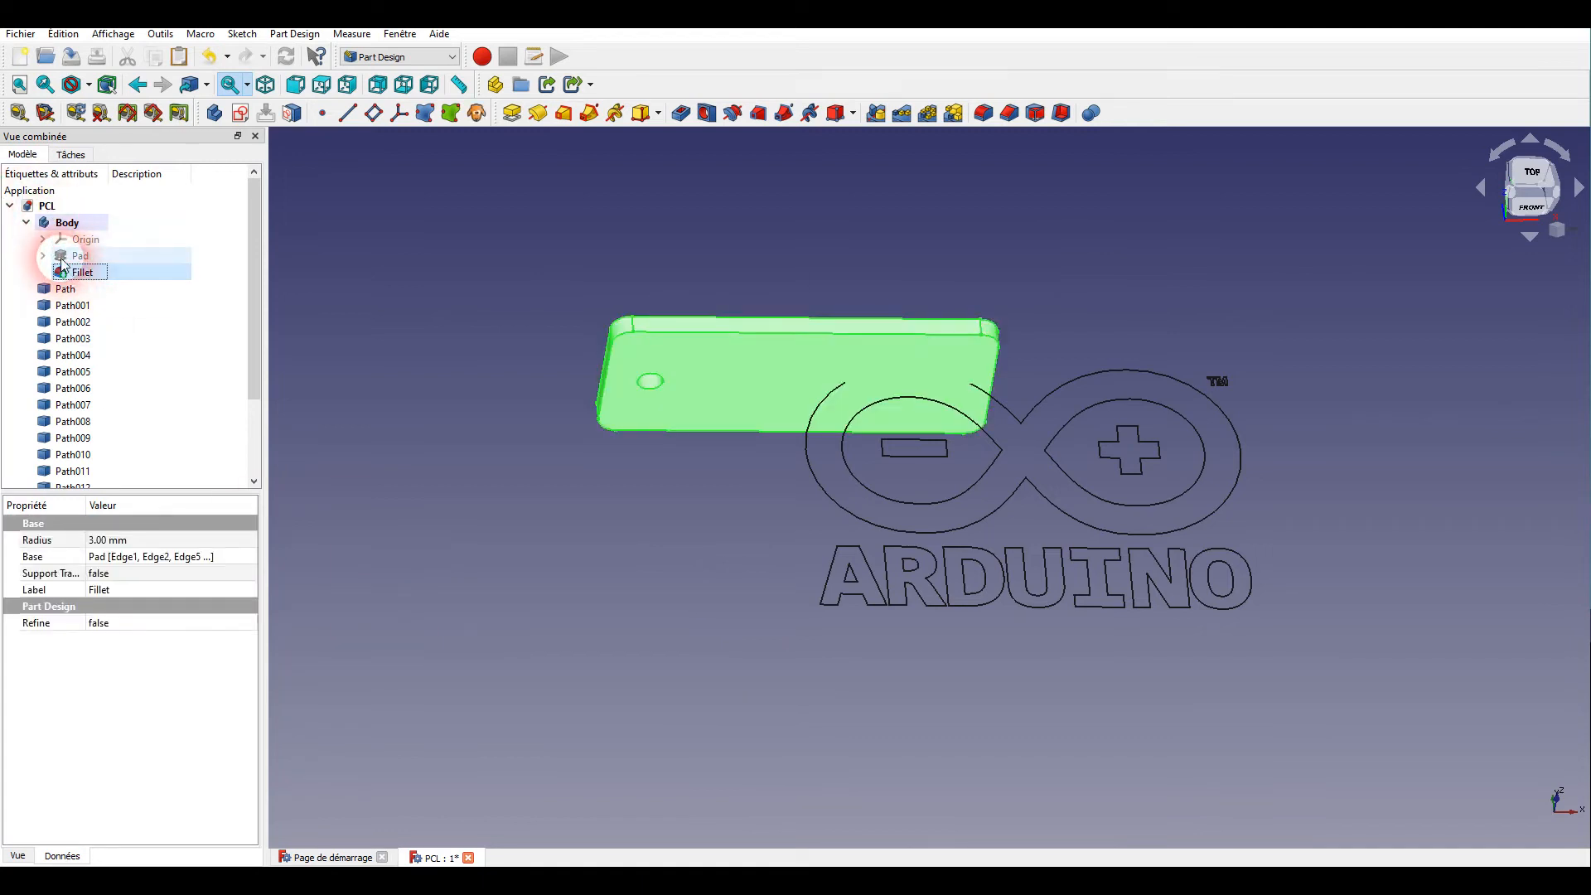
{"action": "key", "text": "space"}
{"action": "mouse_move", "coordinate": [1122, 250]}
{"action": "left_mouse_down"}
{"action": "mouse_move", "coordinate": [1115, 355]}
{"action": "mouse_move", "coordinate": [1097, 266]}
{"action": "left_mouse_up"}
{"action": "left_click_drag", "start_coordinate": [1119, 604], "coordinate": [895, 617]}
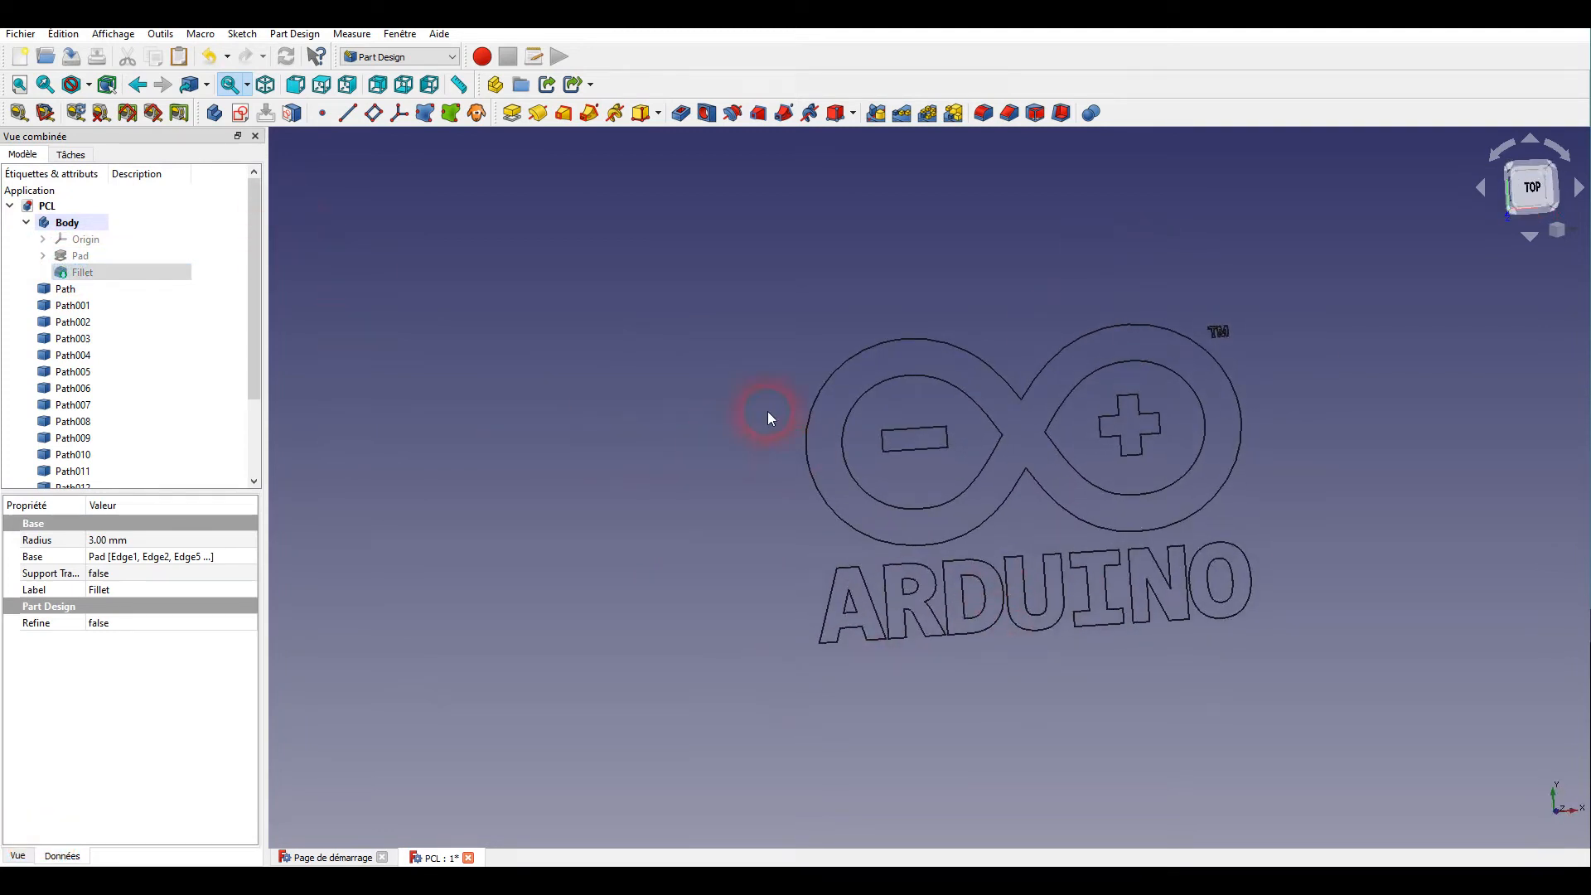
- Switch to the Draft workbench and set the view to the top
{"action": "left_click", "coordinate": [415, 58]}
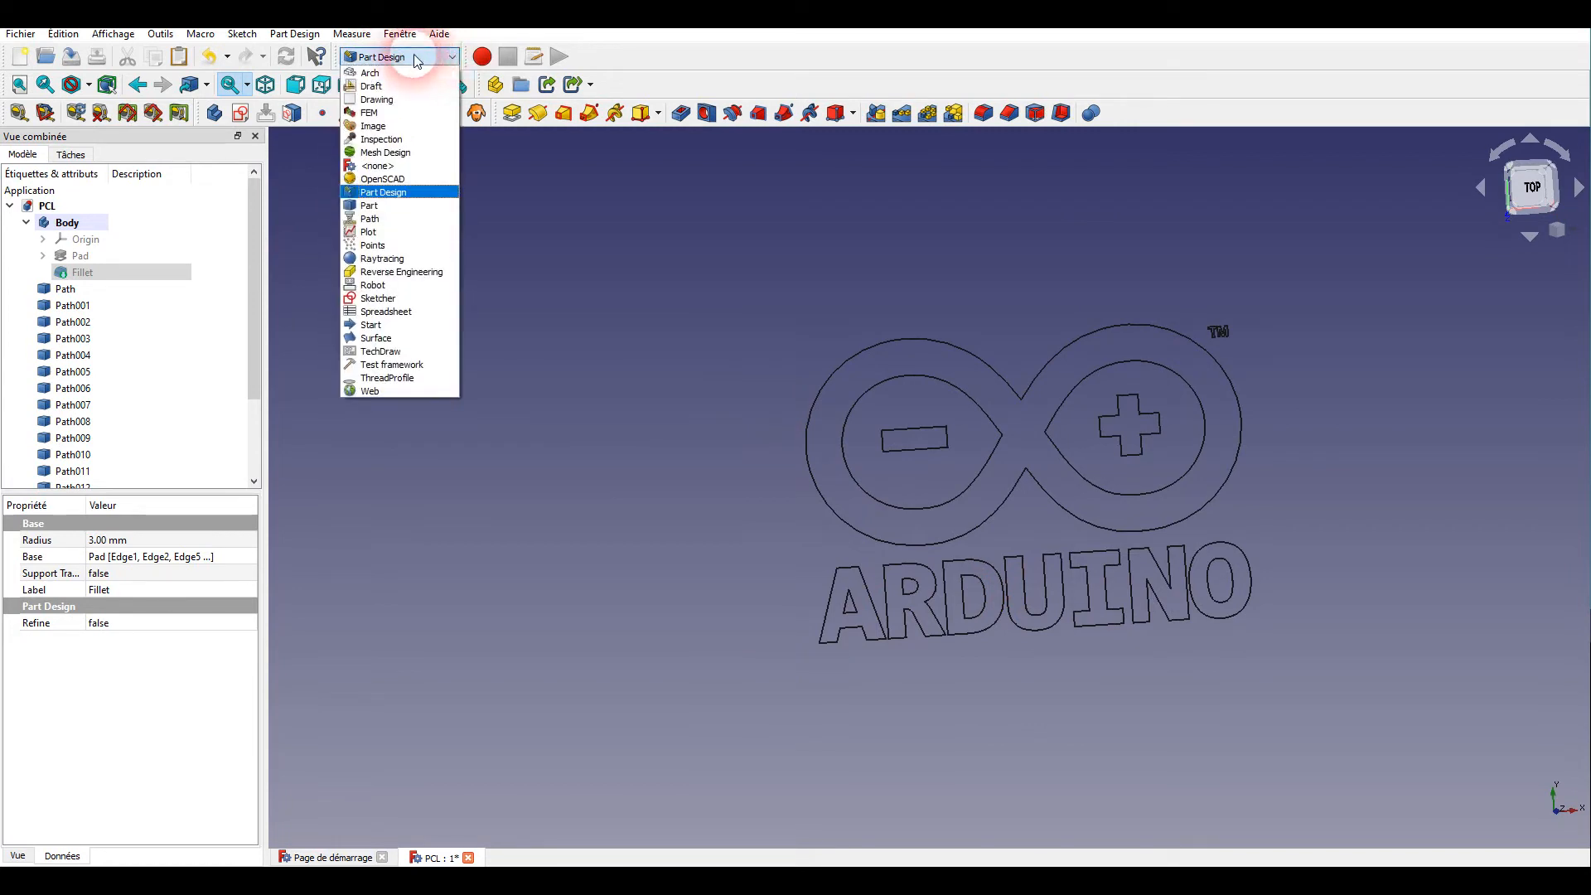
{"action": "left_click", "coordinate": [372, 85]}
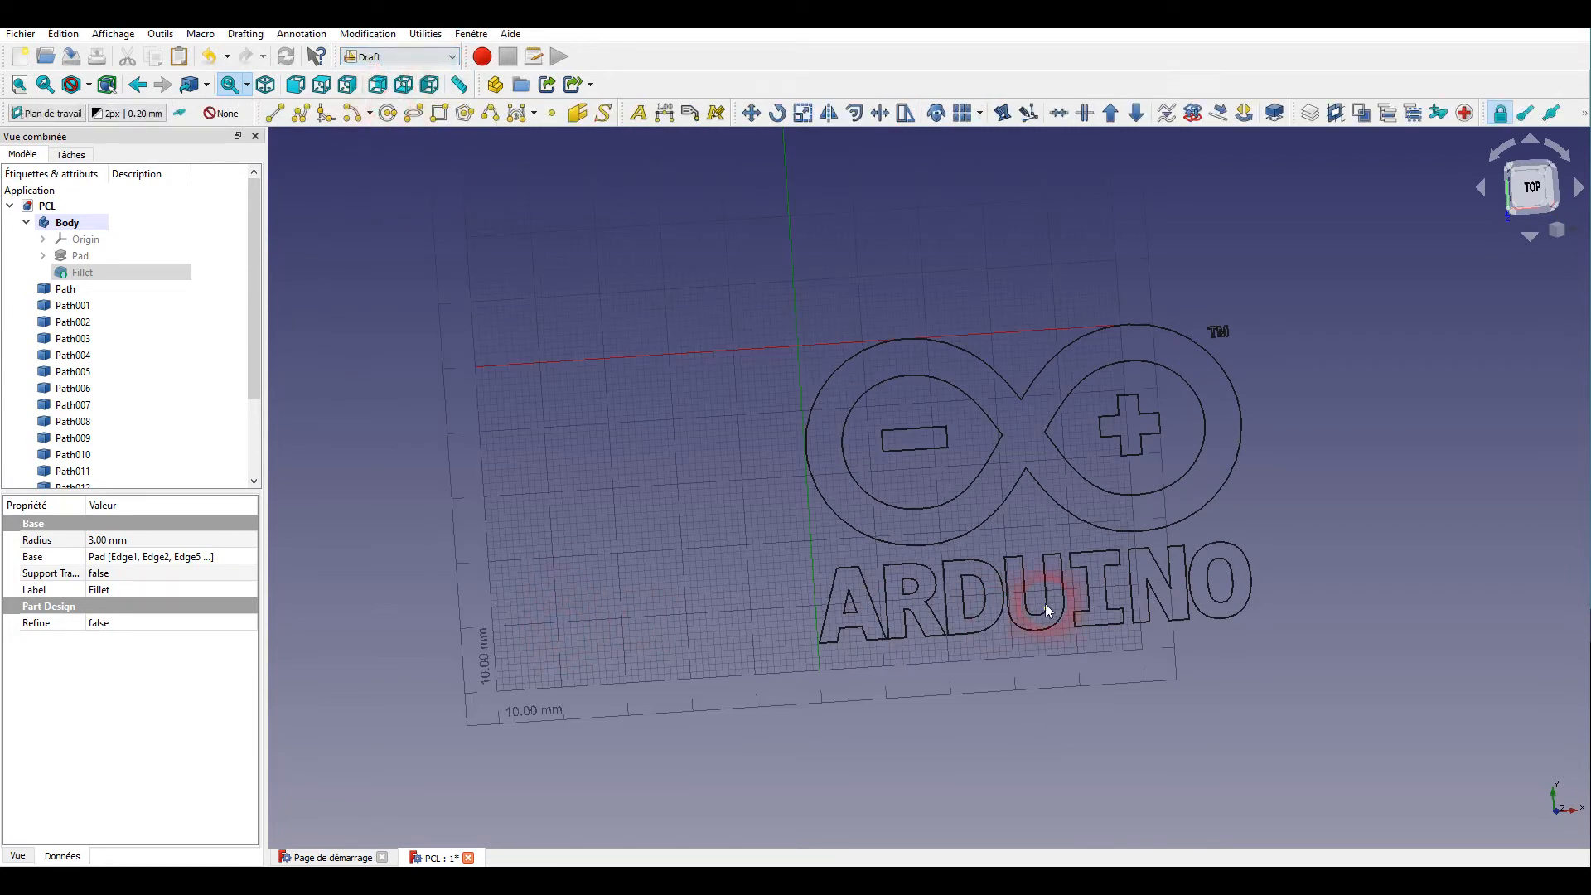
{"action": "left_click", "coordinate": [322, 84]}
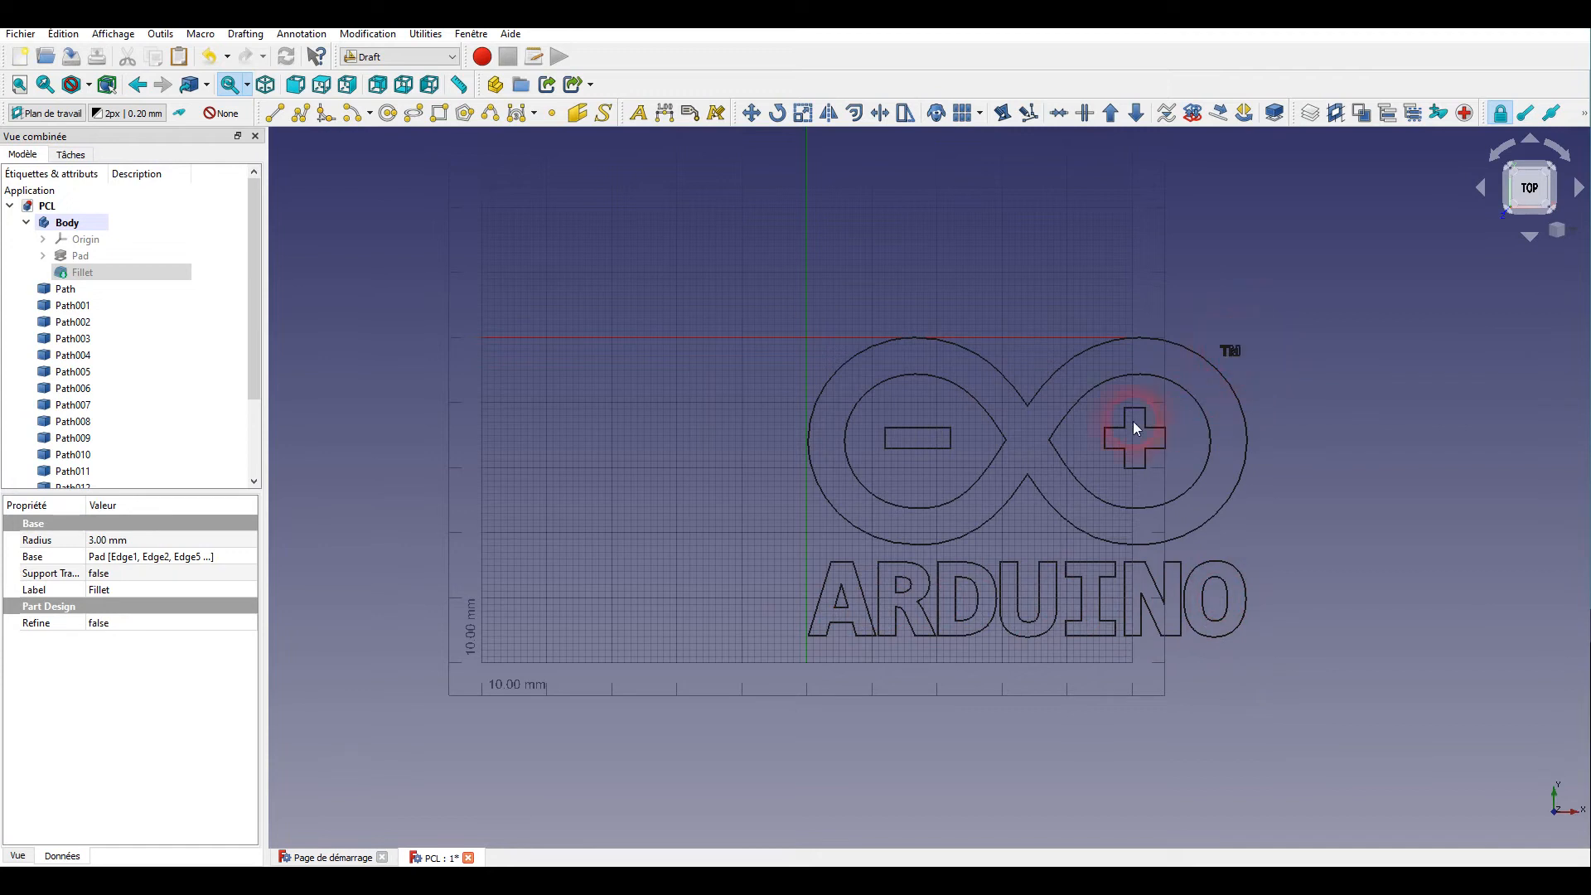
- Delete all the paths that form the ARDUINO lettering below the logo symbol
{"action": "left_click", "coordinate": [71, 289]}
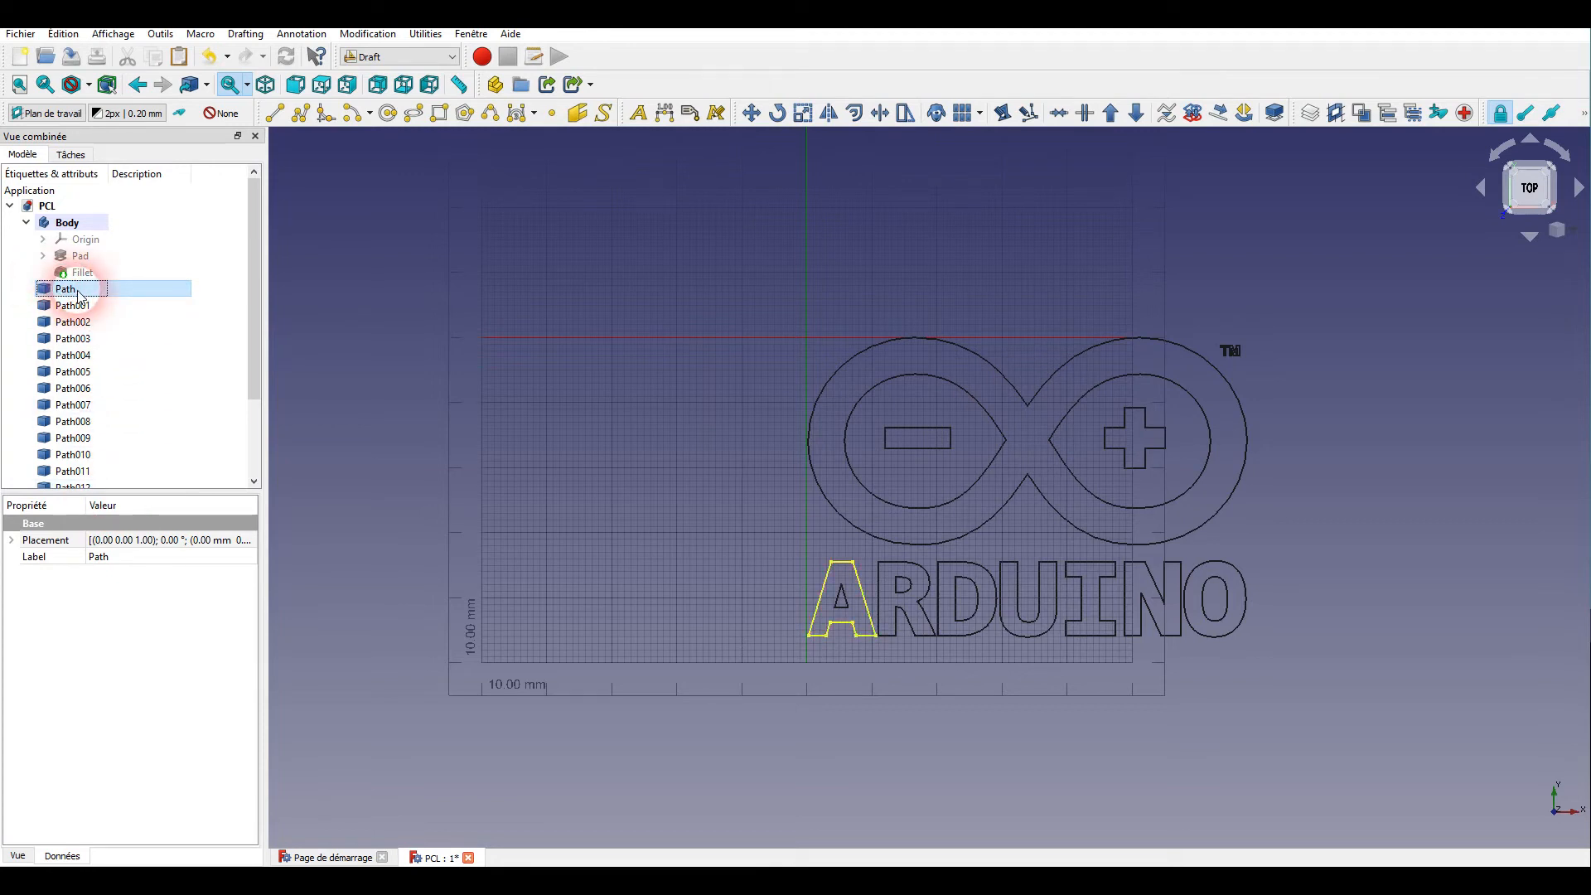
{"action": "key", "text": "Delete"}
{"action": "key", "text": "Delete"}
{"action": "key", "text": "Delete"}
{"action": "key", "text": "Delete"}
{"action": "key", "text": "Delete"}
{"action": "key", "text": "Delete"}
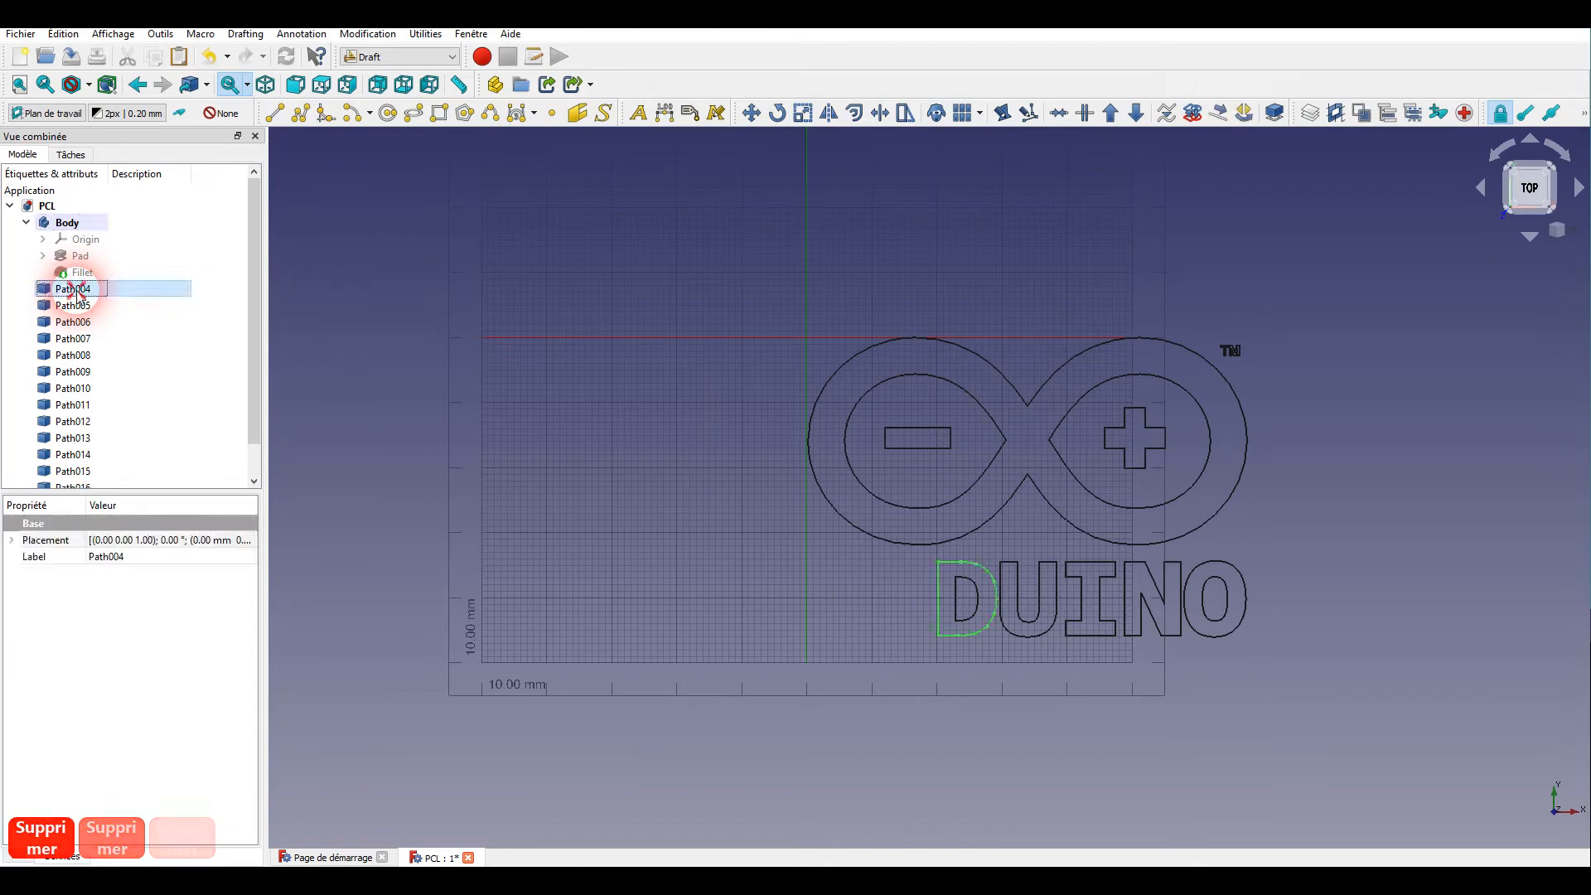
{"action": "key", "text": "Delete"}
{"action": "key", "text": "Delete"}
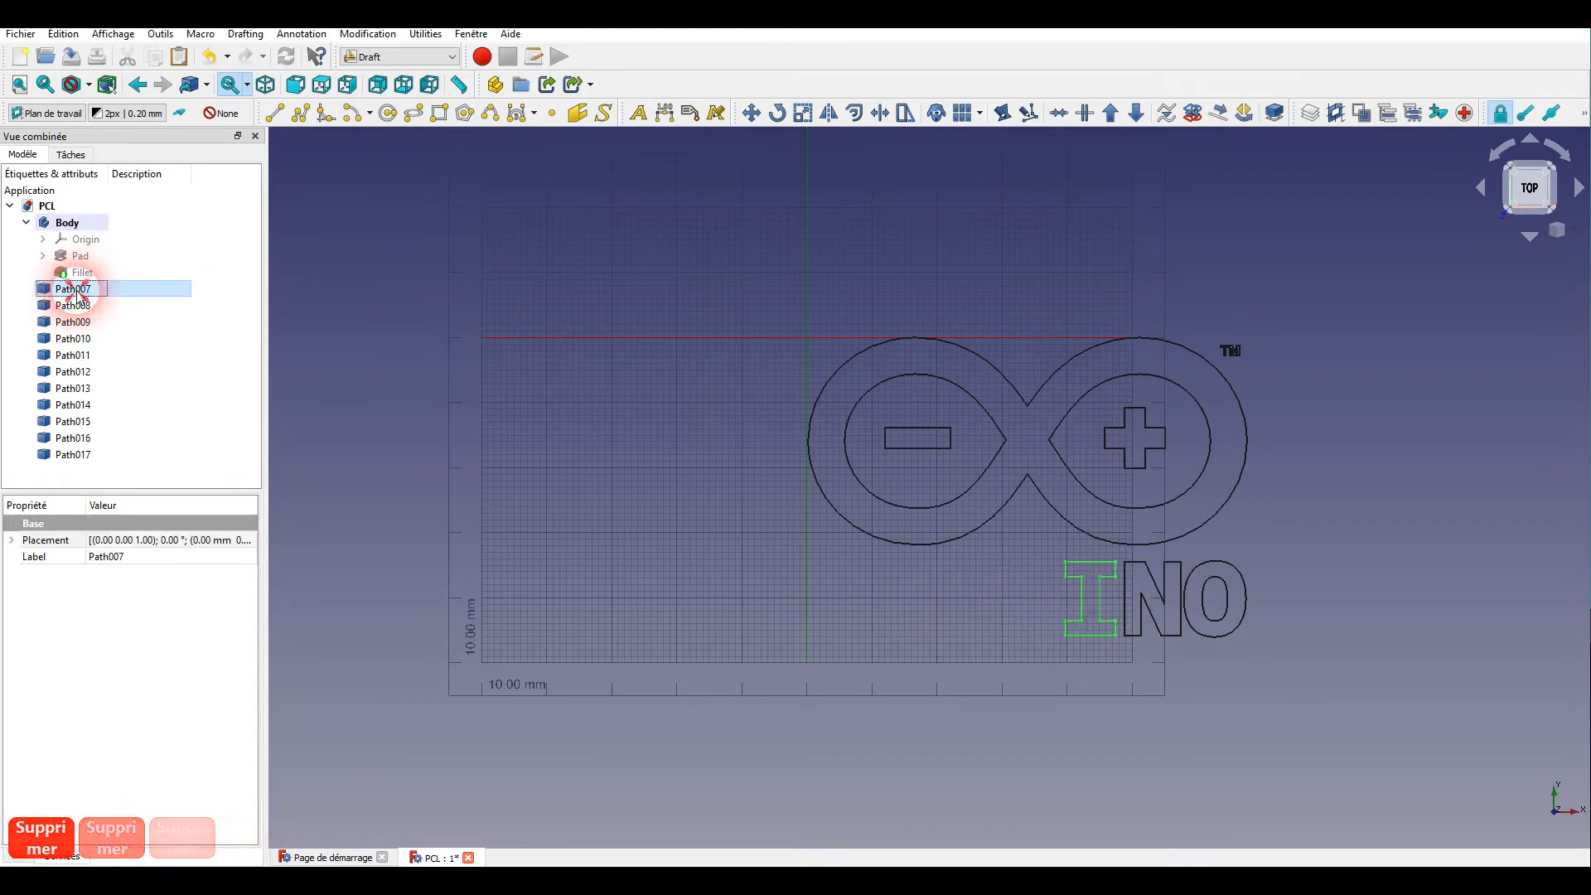
{"action": "key", "text": "Delete"}
{"action": "key", "text": "Delete"}
{"action": "left_click", "coordinate": [77, 289]}
{"action": "key", "text": "Delete"}
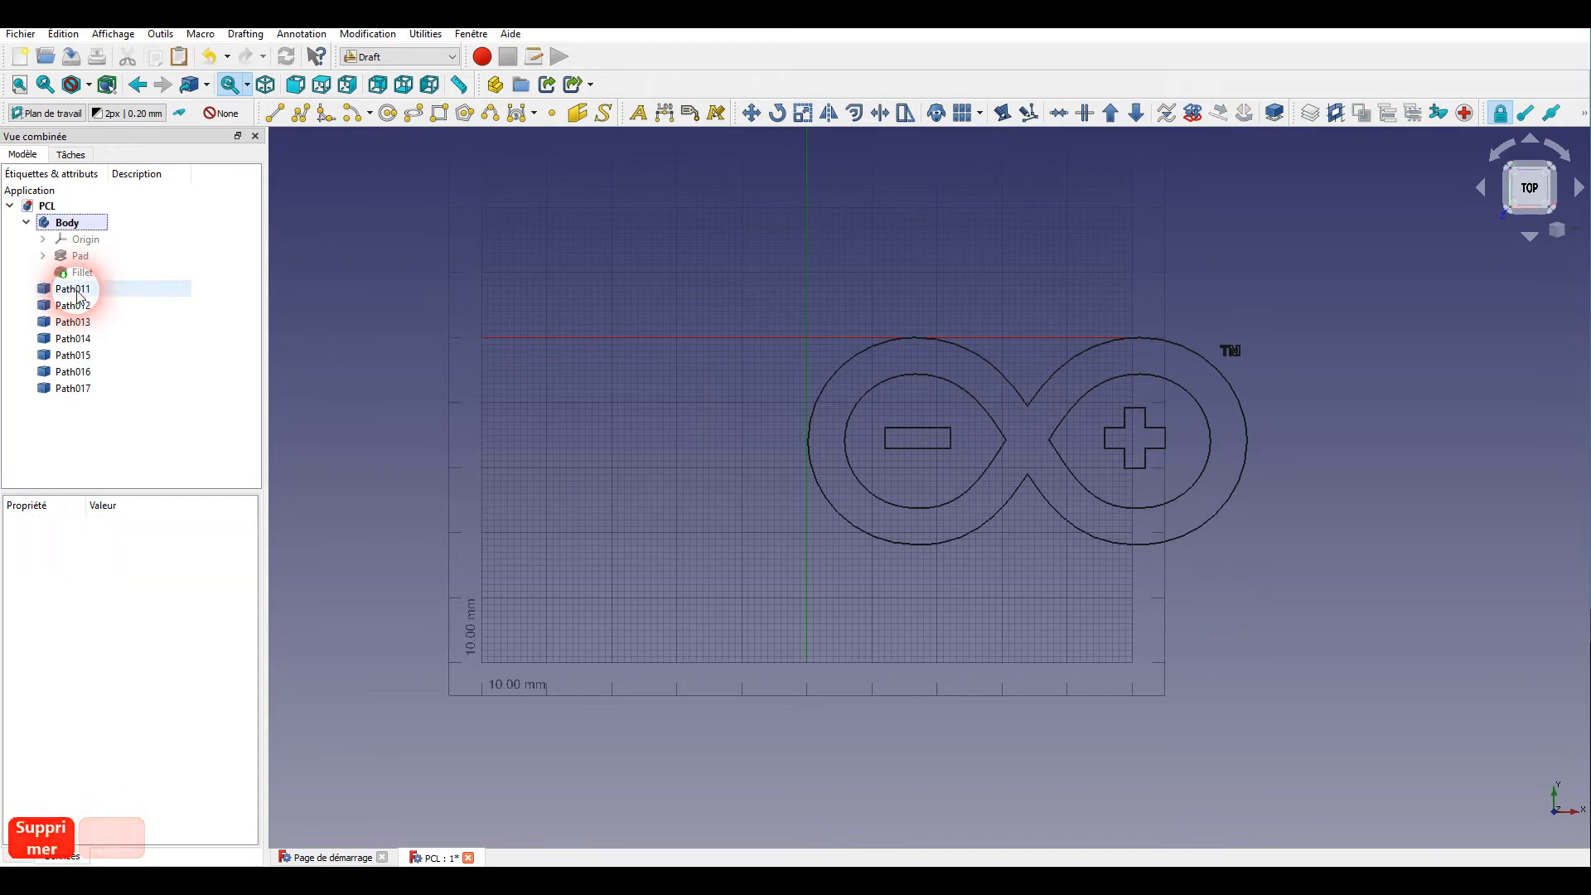
- Delete Path011 and Path012, the two letters of the TM mark beside the logo symbol
{"action": "left_click", "coordinate": [76, 289]}
{"action": "key", "text": "Delete"}
{"action": "left_click", "coordinate": [77, 289]}
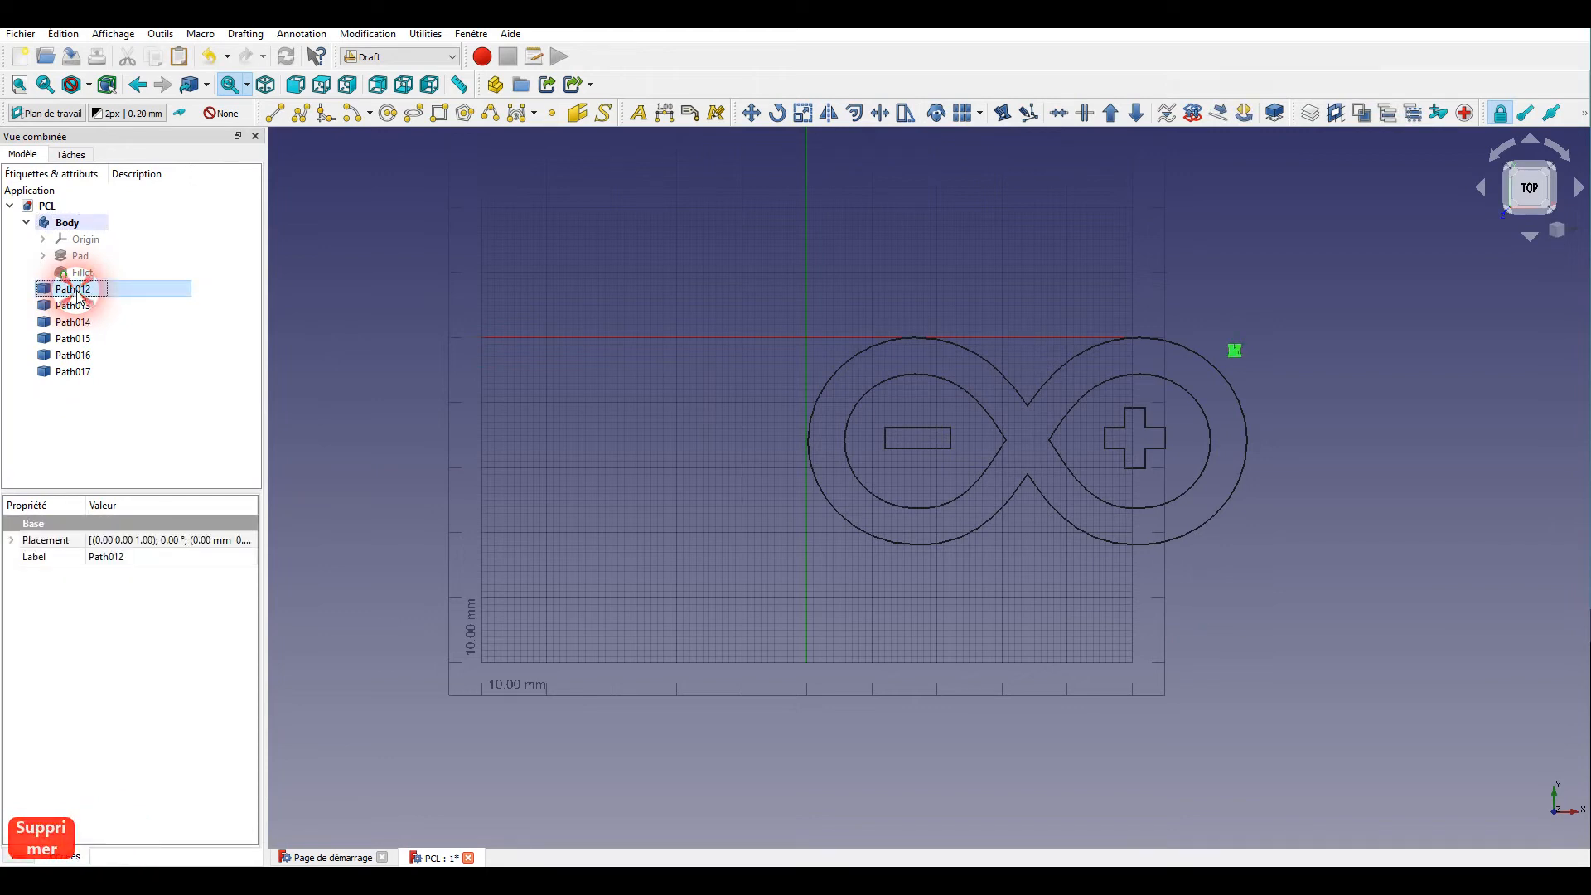
{"action": "key", "text": "Delete"}
- Delete the minus and plus symbols inside the logo's loops, keeping the outer outline and both inner loops
{"action": "left_click", "coordinate": [76, 290]}
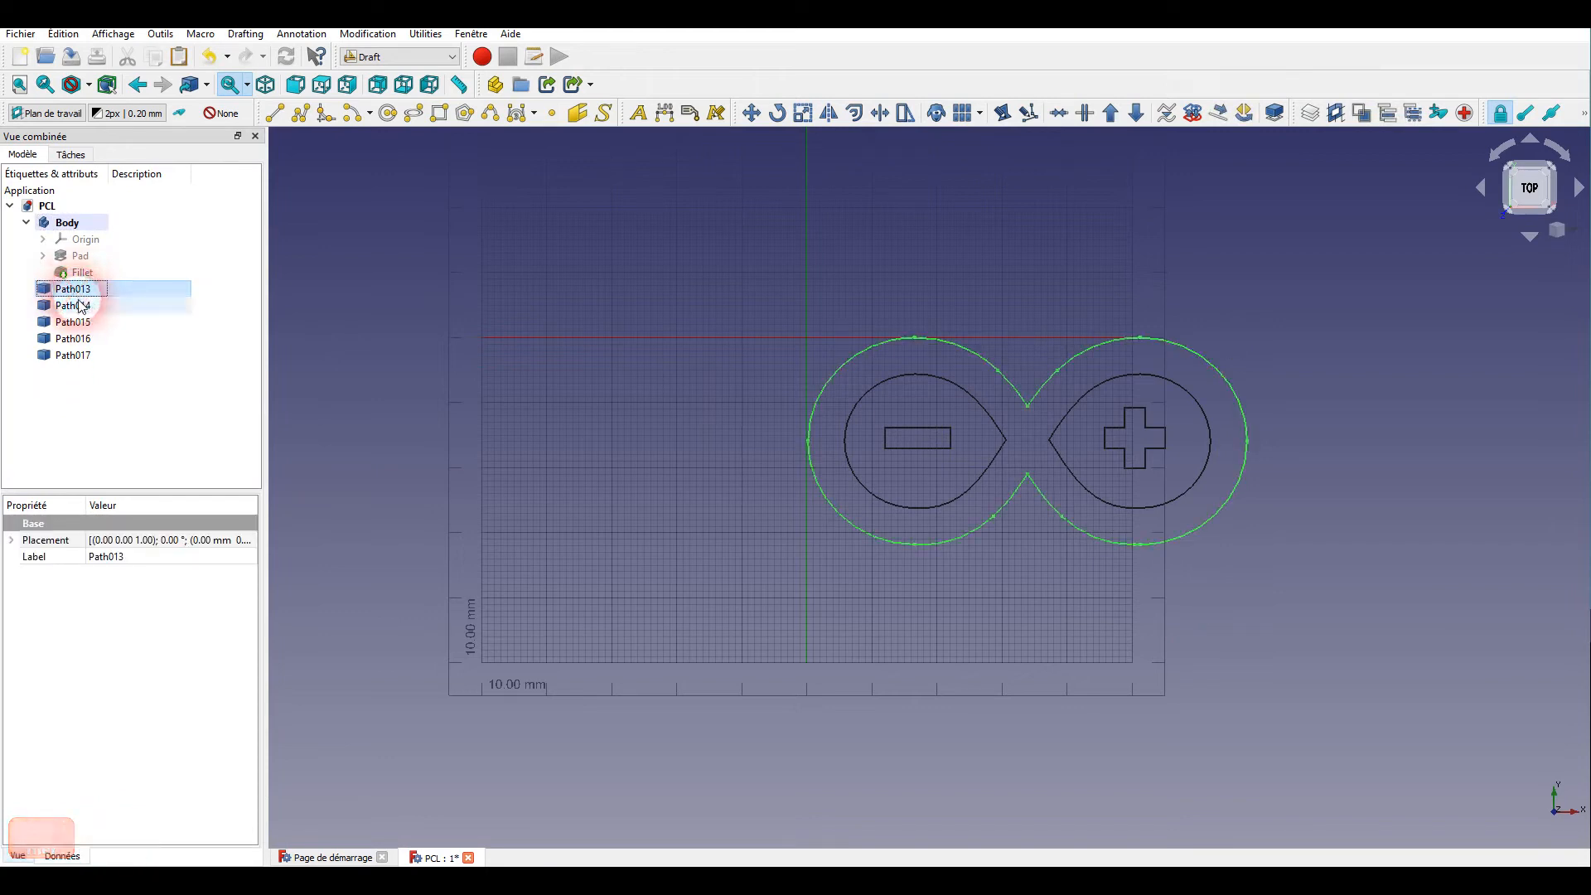
{"action": "left_click", "coordinate": [76, 306]}
{"action": "left_click", "coordinate": [79, 322]}
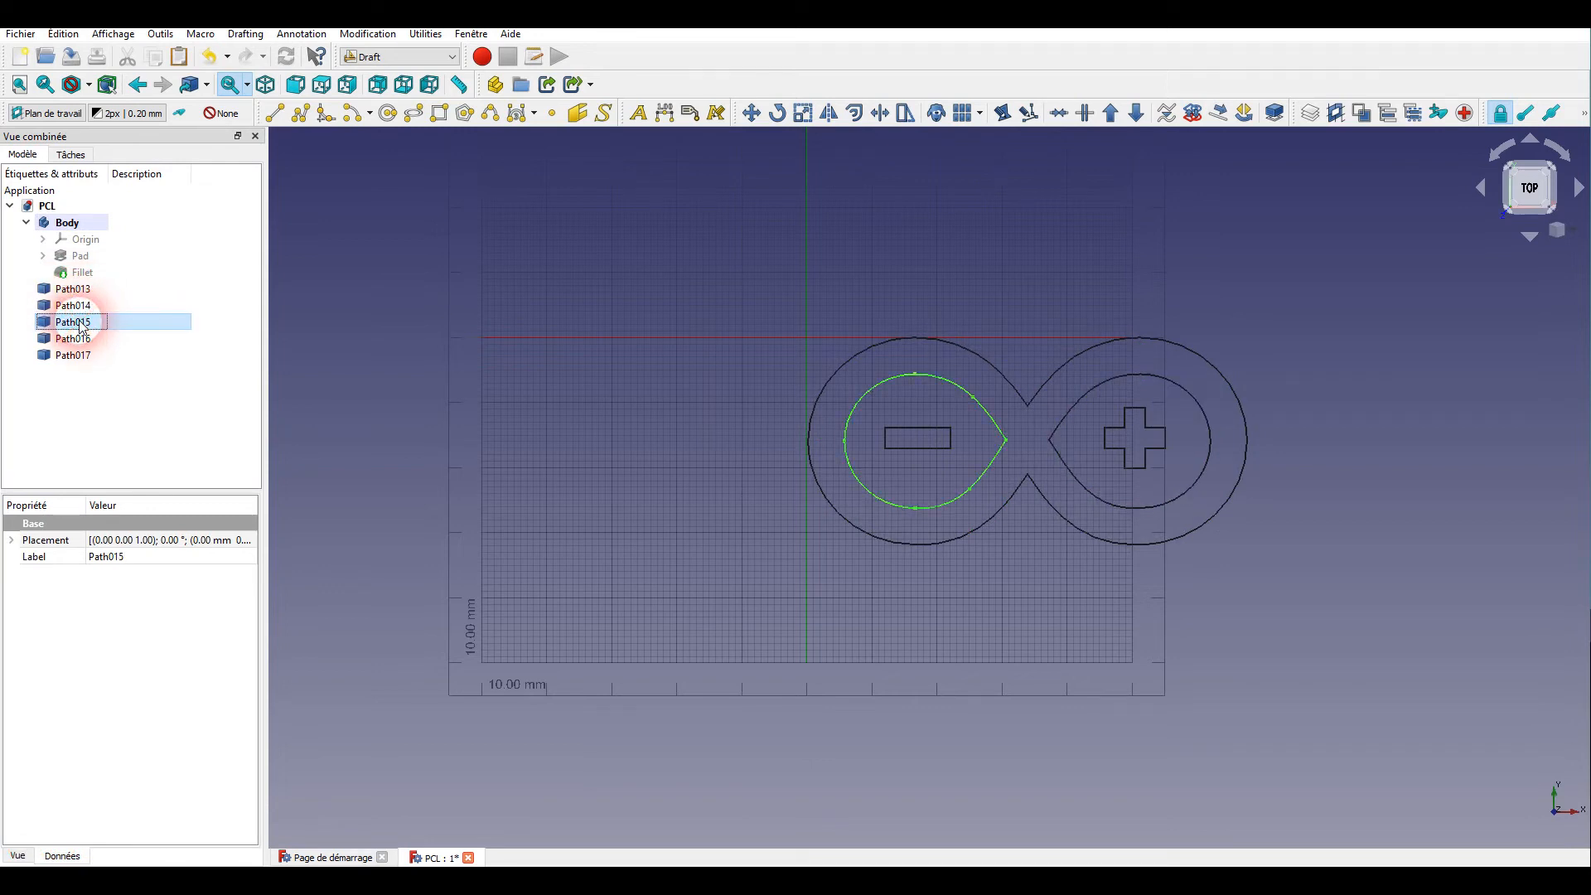
{"action": "left_click", "coordinate": [79, 339]}
{"action": "key", "text": "Delete"}
{"action": "left_click", "coordinate": [79, 341]}
{"action": "key", "text": "Delete"}
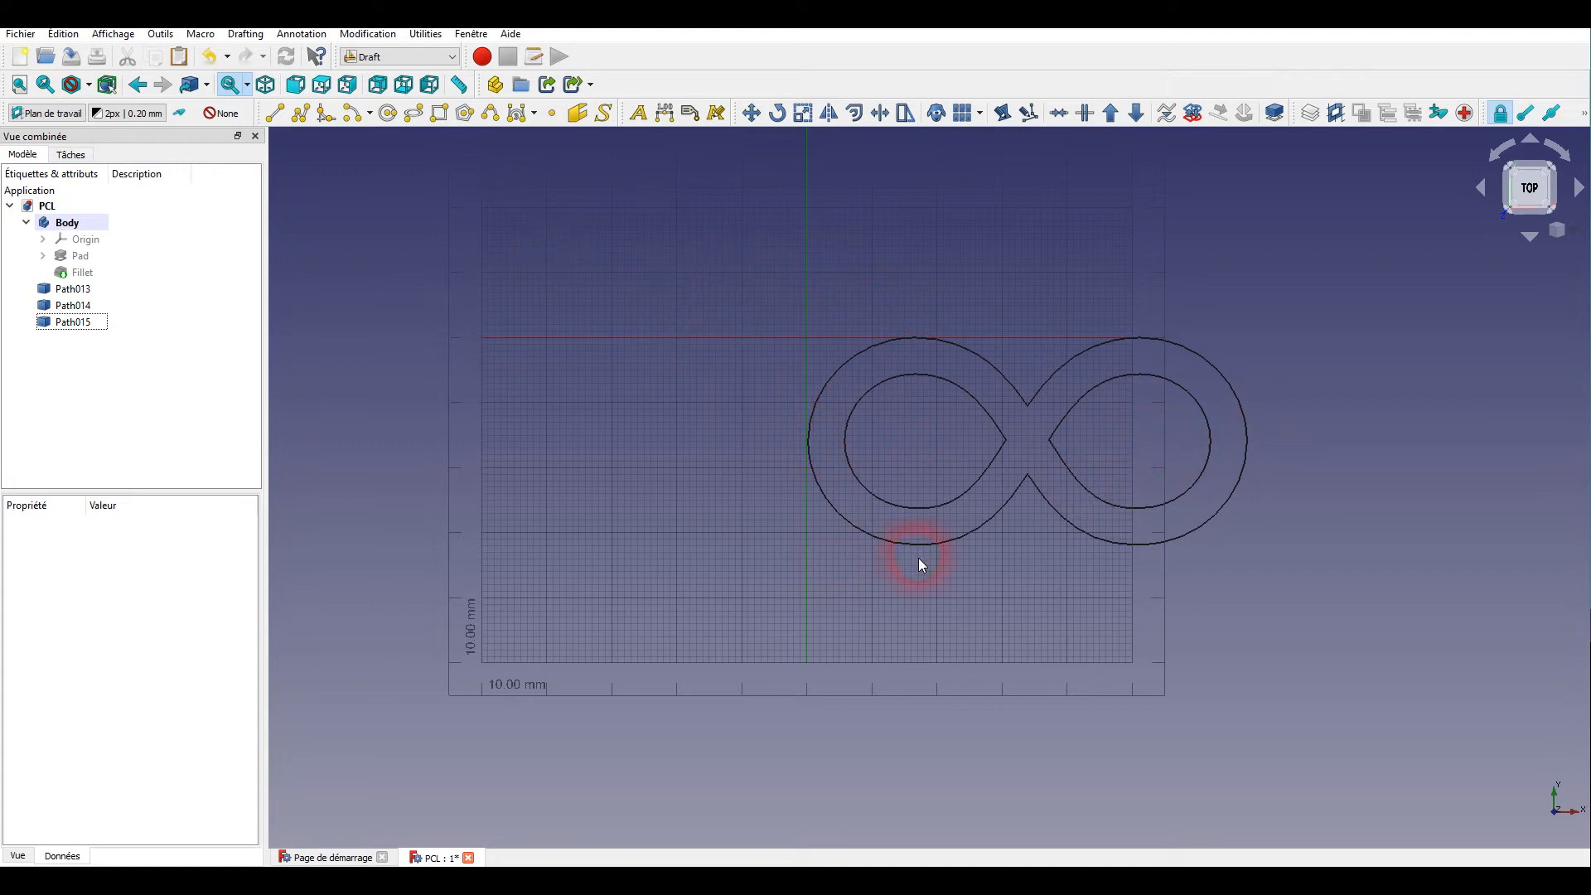
{"action": "left_click_drag", "start_coordinate": [91, 401], "coordinate": [38, 292]}
{"action": "double_click", "coordinate": [38, 293]}
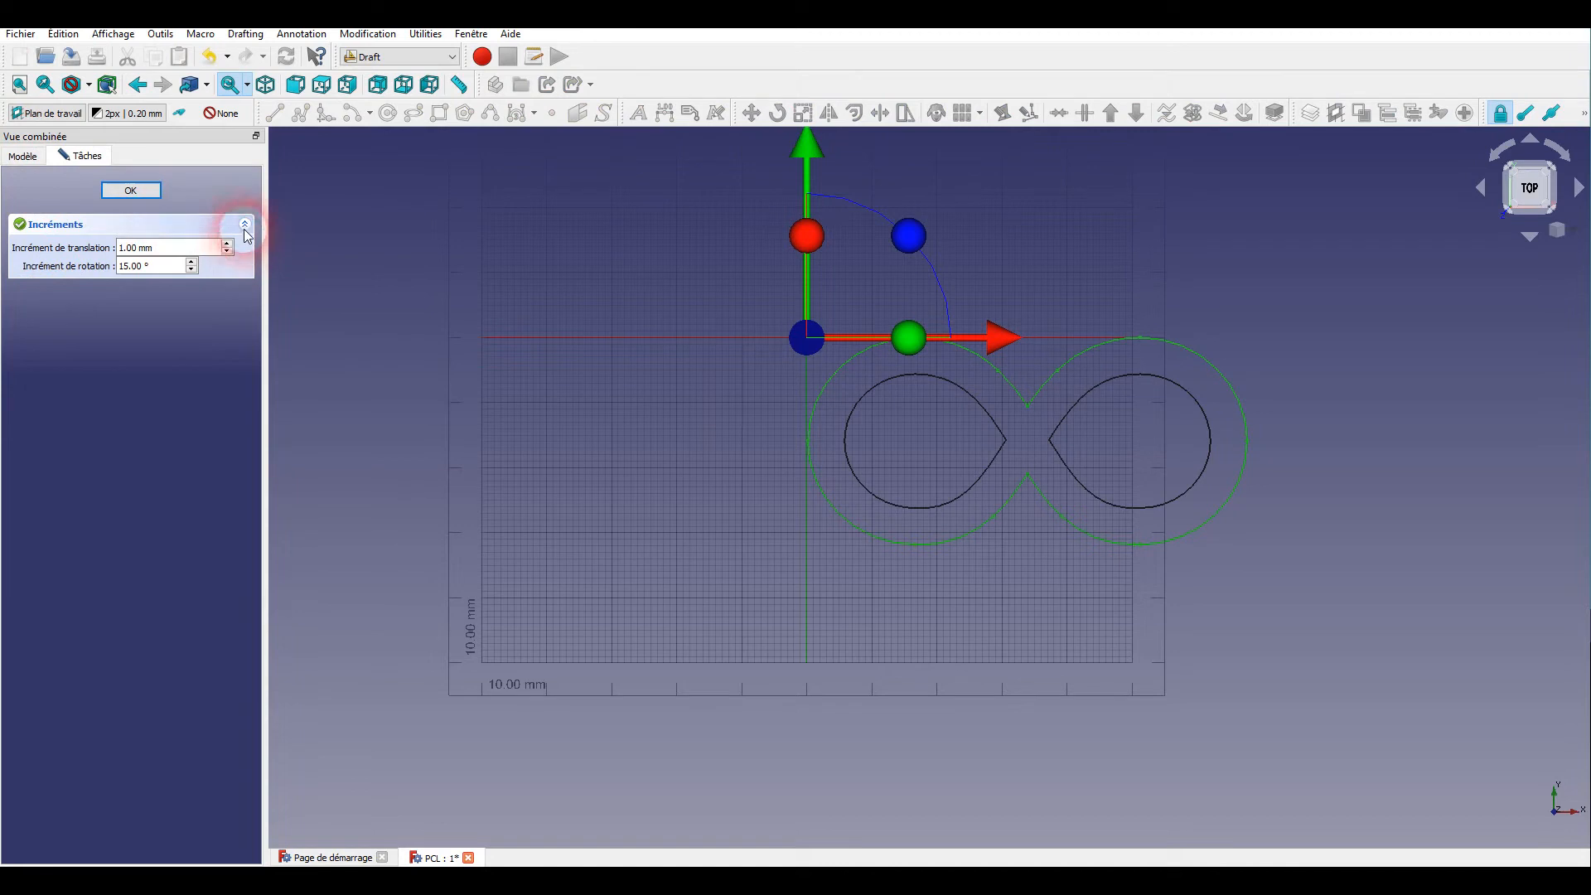
{"action": "left_click", "coordinate": [123, 190]}
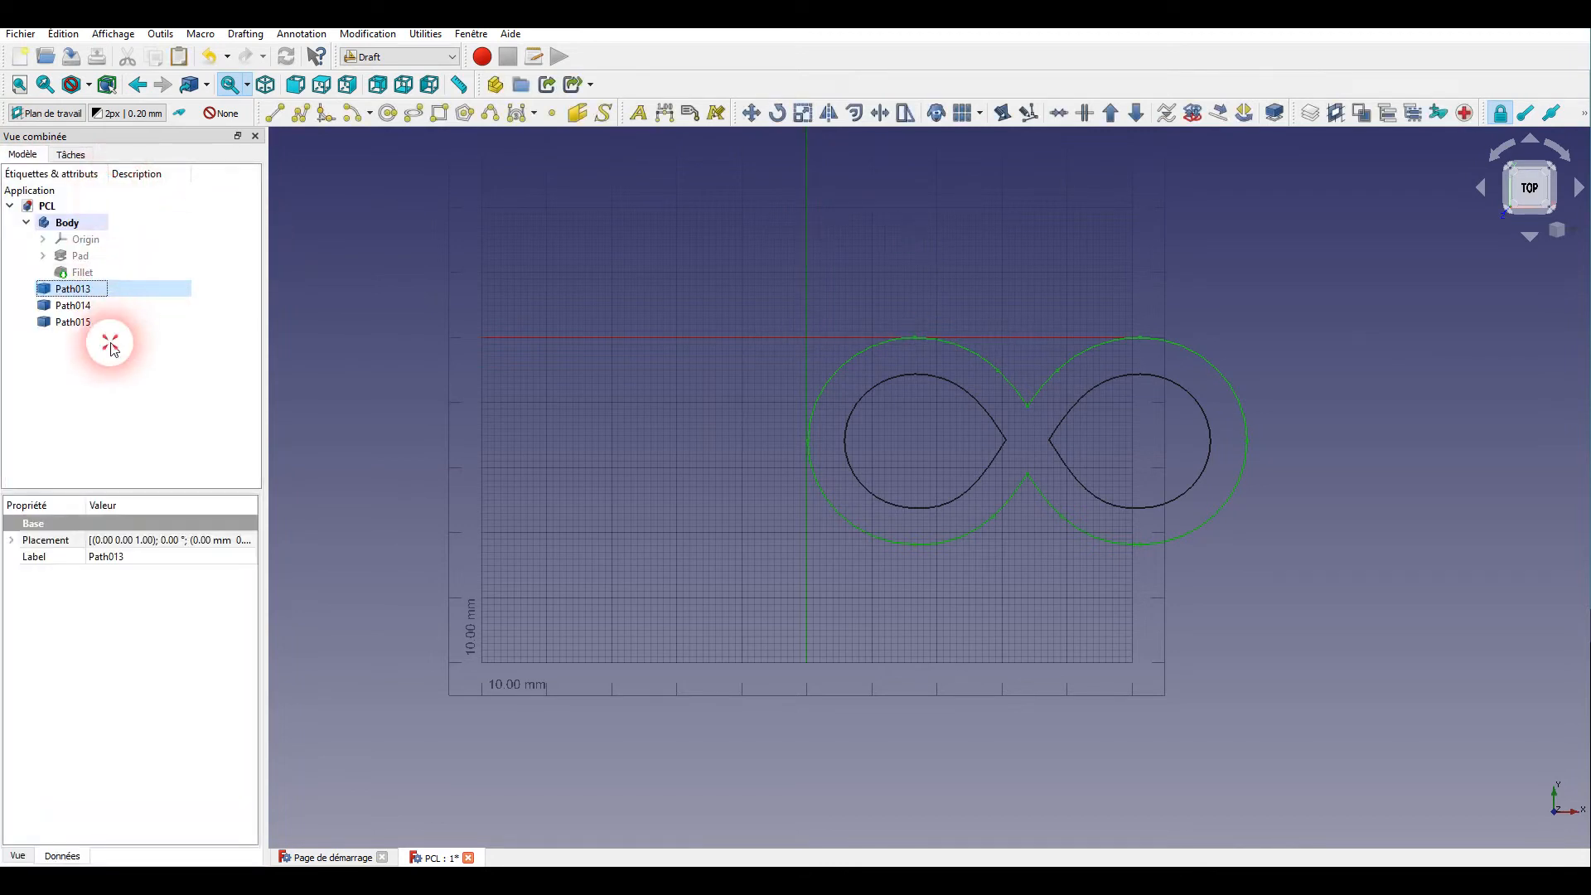
{"action": "left_click", "coordinate": [106, 372]}
- Scale Path013, Path014 and Path015 uniformly by 0.6 about the logo's centre, creating a clone
{"action": "left_click", "coordinate": [47, 319]}
{"action": "left_click", "coordinate": [68, 288], "text": "shift"}
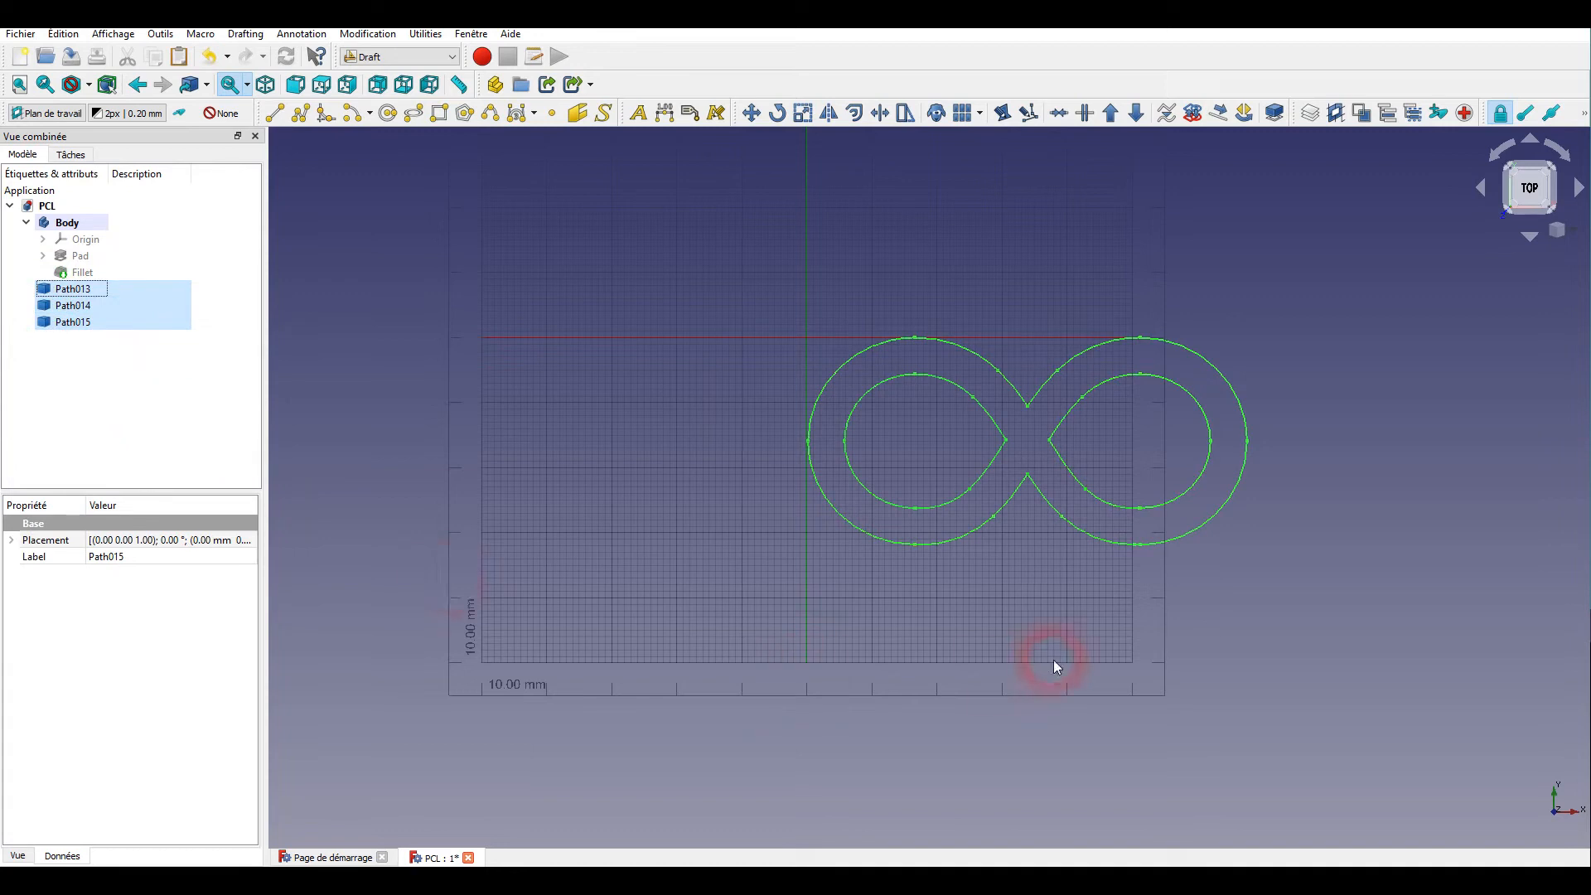
{"action": "left_click", "coordinate": [803, 115]}
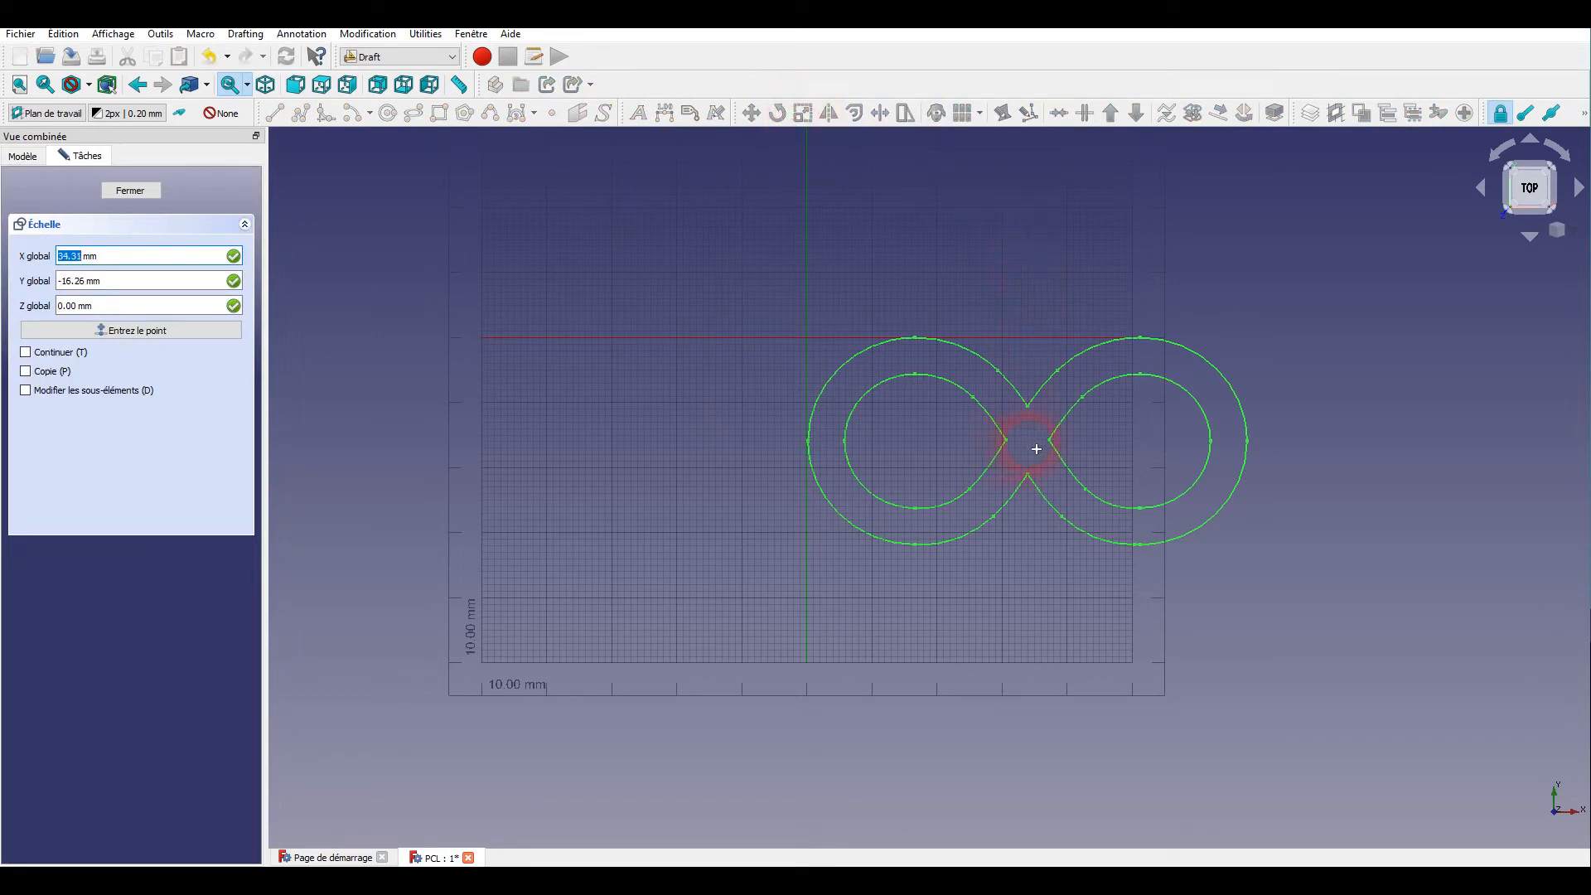
{"action": "scroll", "coordinate": [1036, 448], "scroll_direction": "up", "scroll_amount": 5}
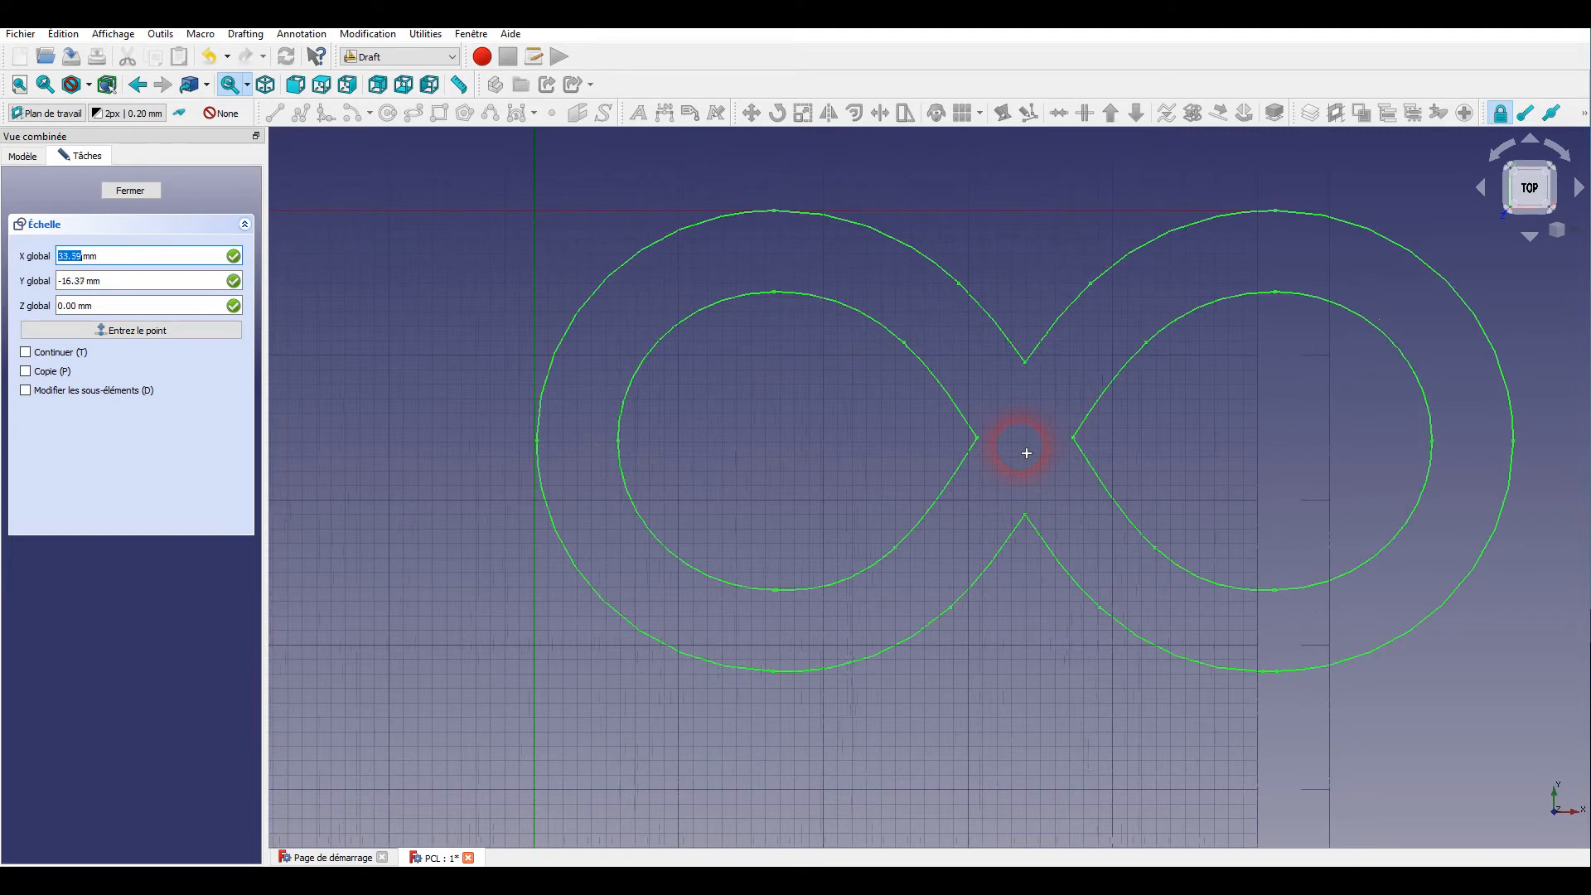
{"action": "left_click", "coordinate": [1032, 446]}
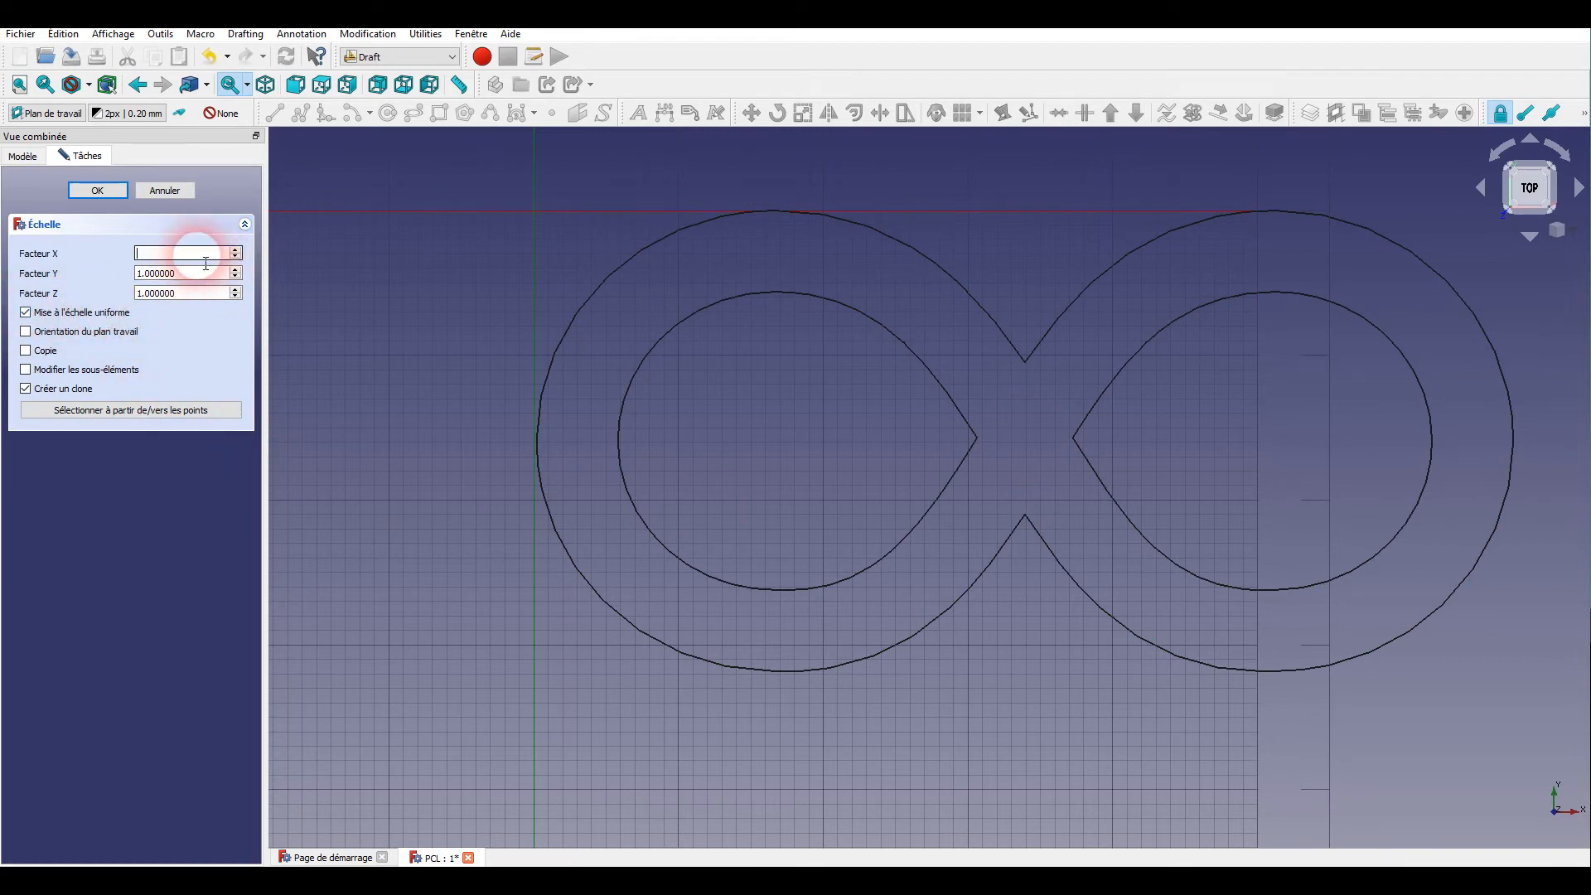
{"action": "key", "text": "BackSpace"}
{"action": "type", "text": "0"}
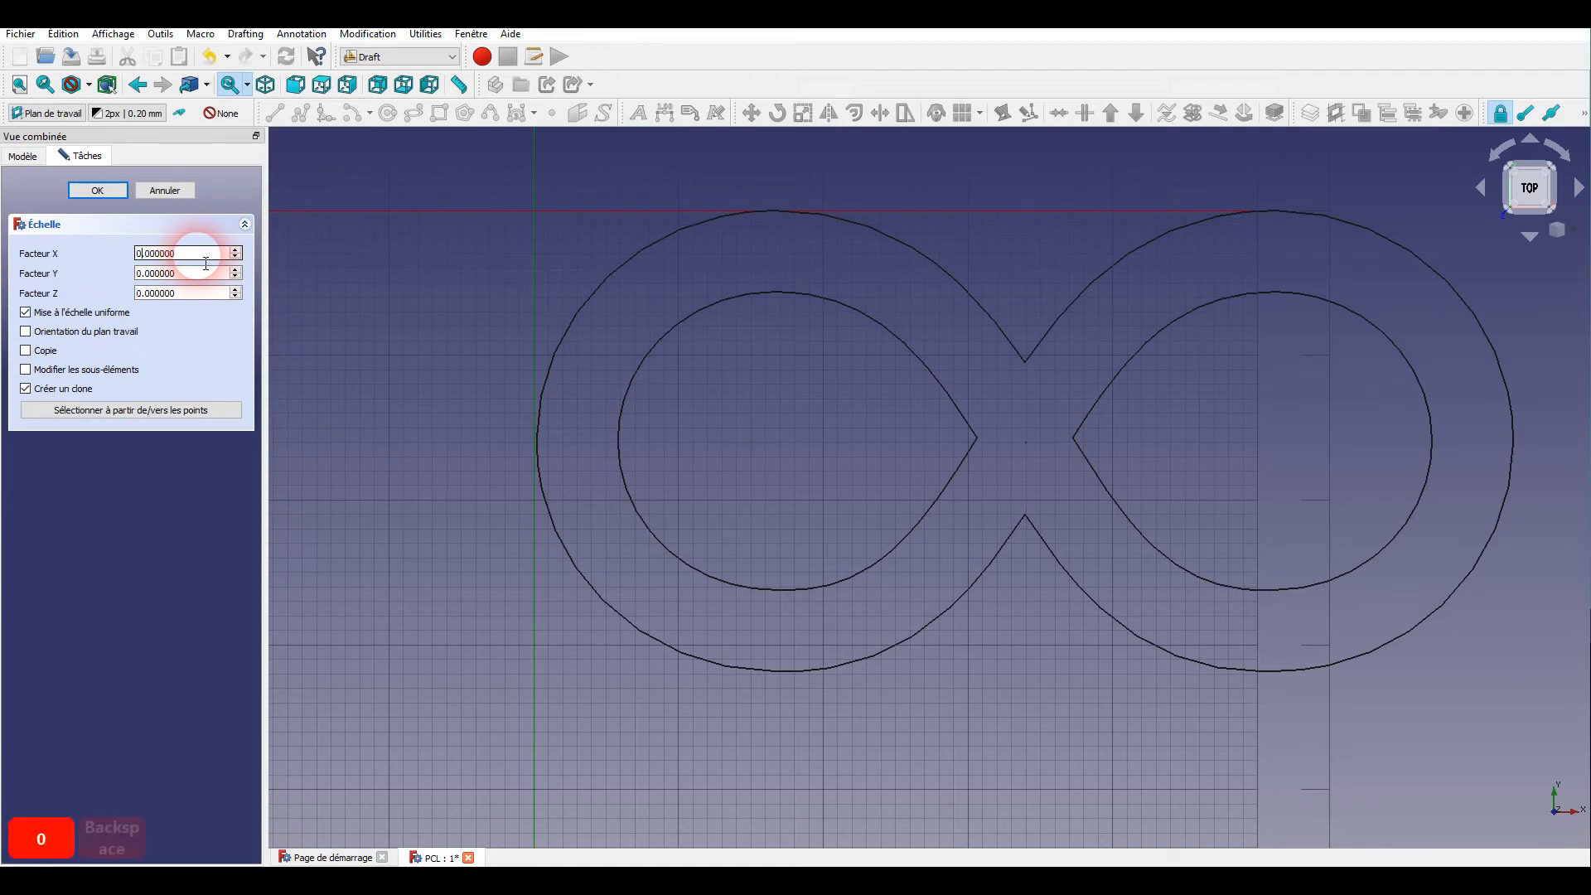
{"action": "key", "text": "Delete"}
{"action": "key", "text": "Delete"}
{"action": "key", "text": "Delete"}
{"action": "key", "text": "Delete"}
{"action": "key", "text": "Delete"}
{"action": "key", "text": "Delete"}
{"action": "key", "text": "Delete"}
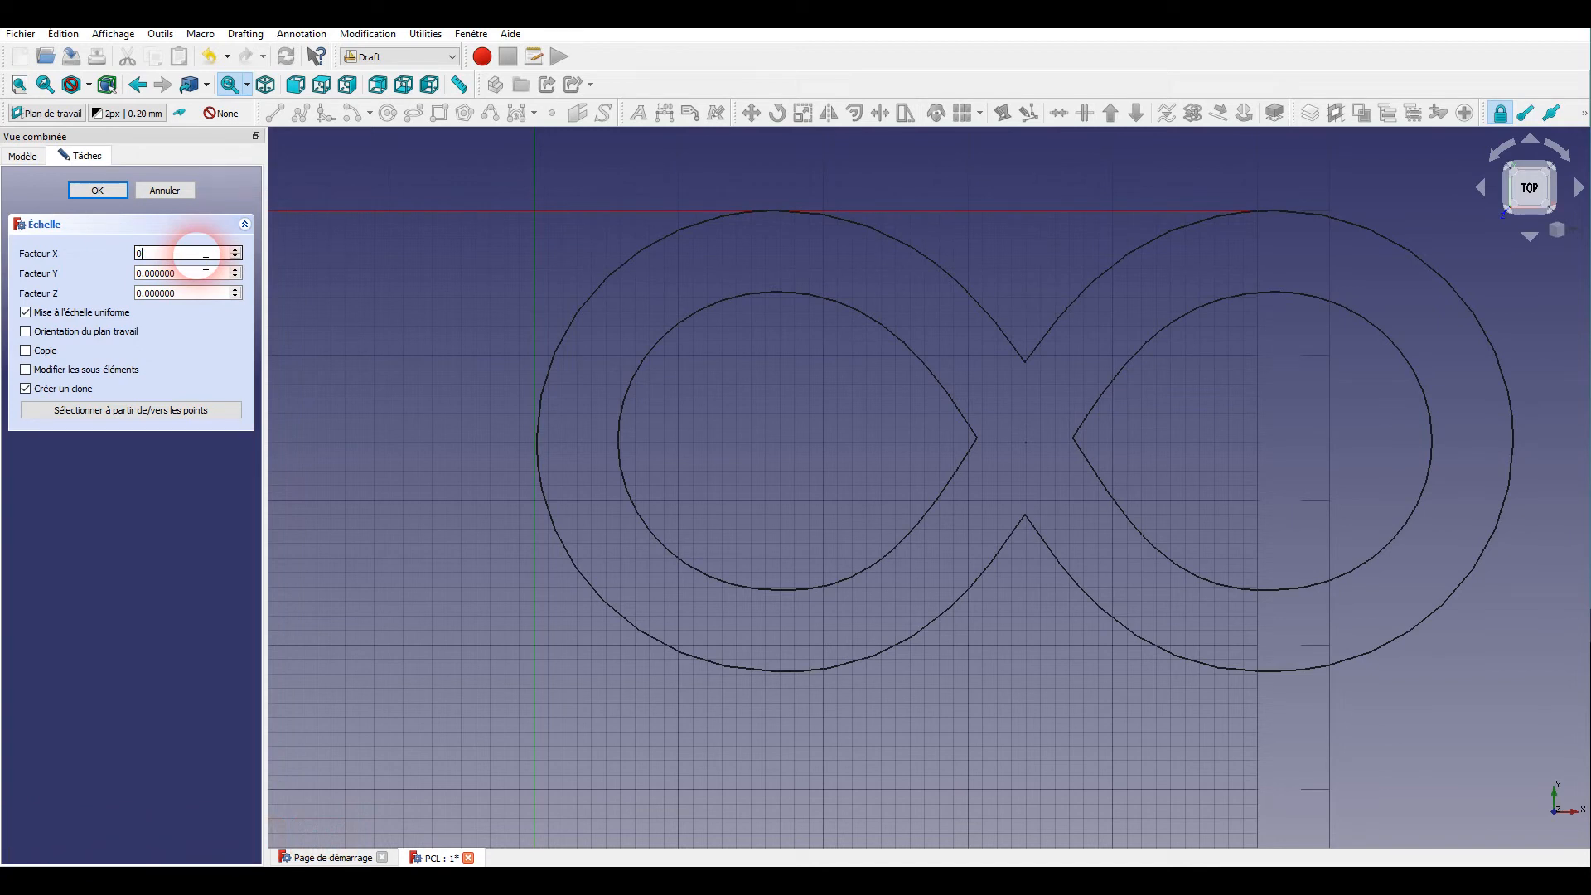
{"action": "type", "text": "."}
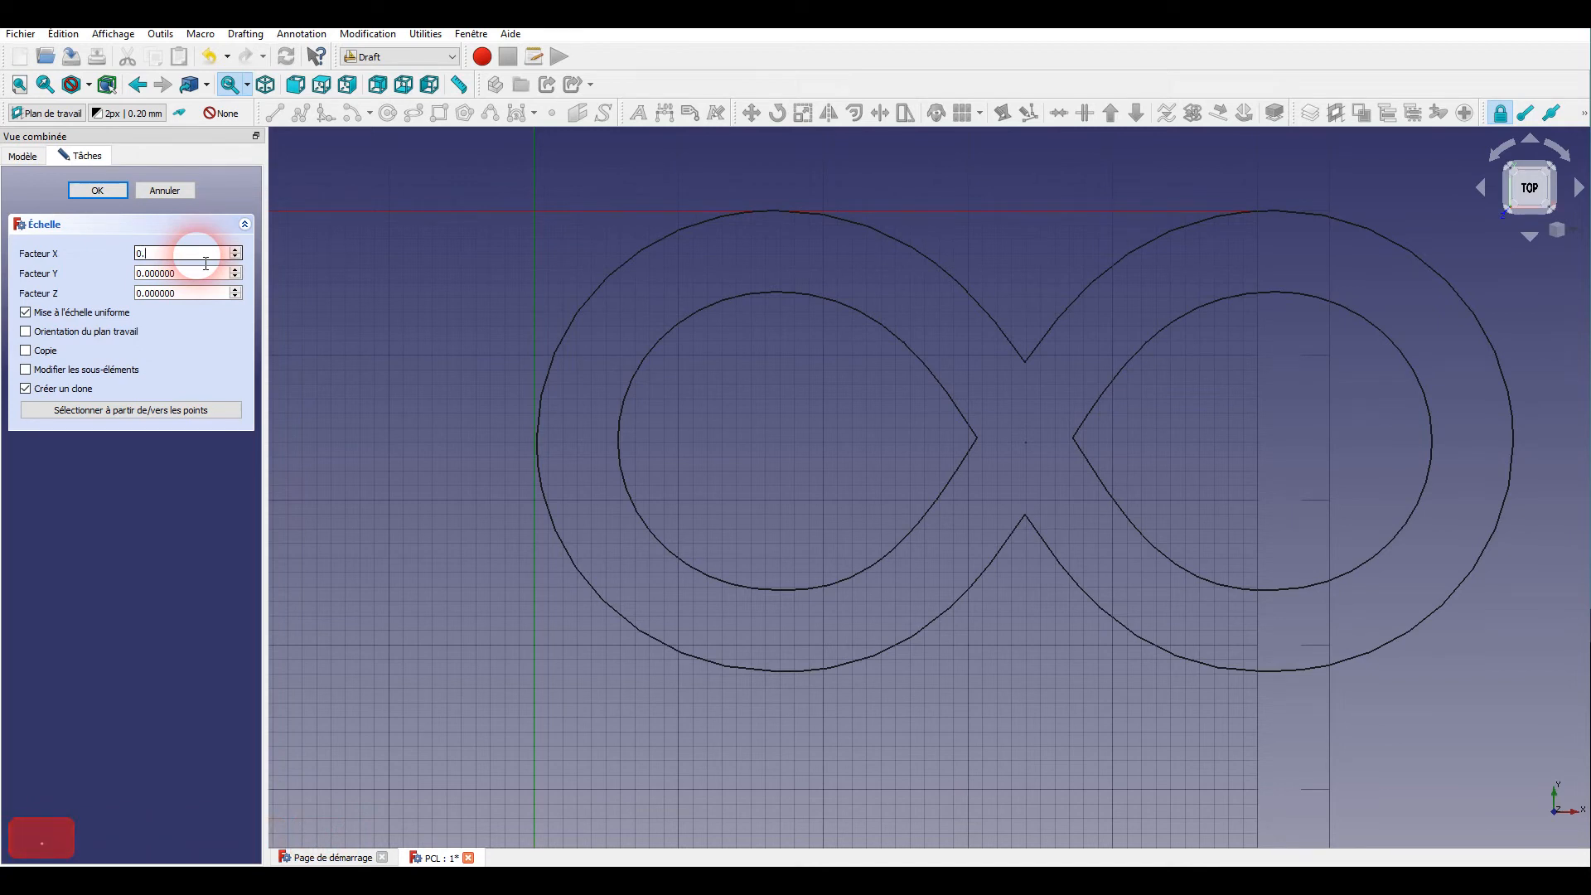
{"action": "type", "text": "600000"}
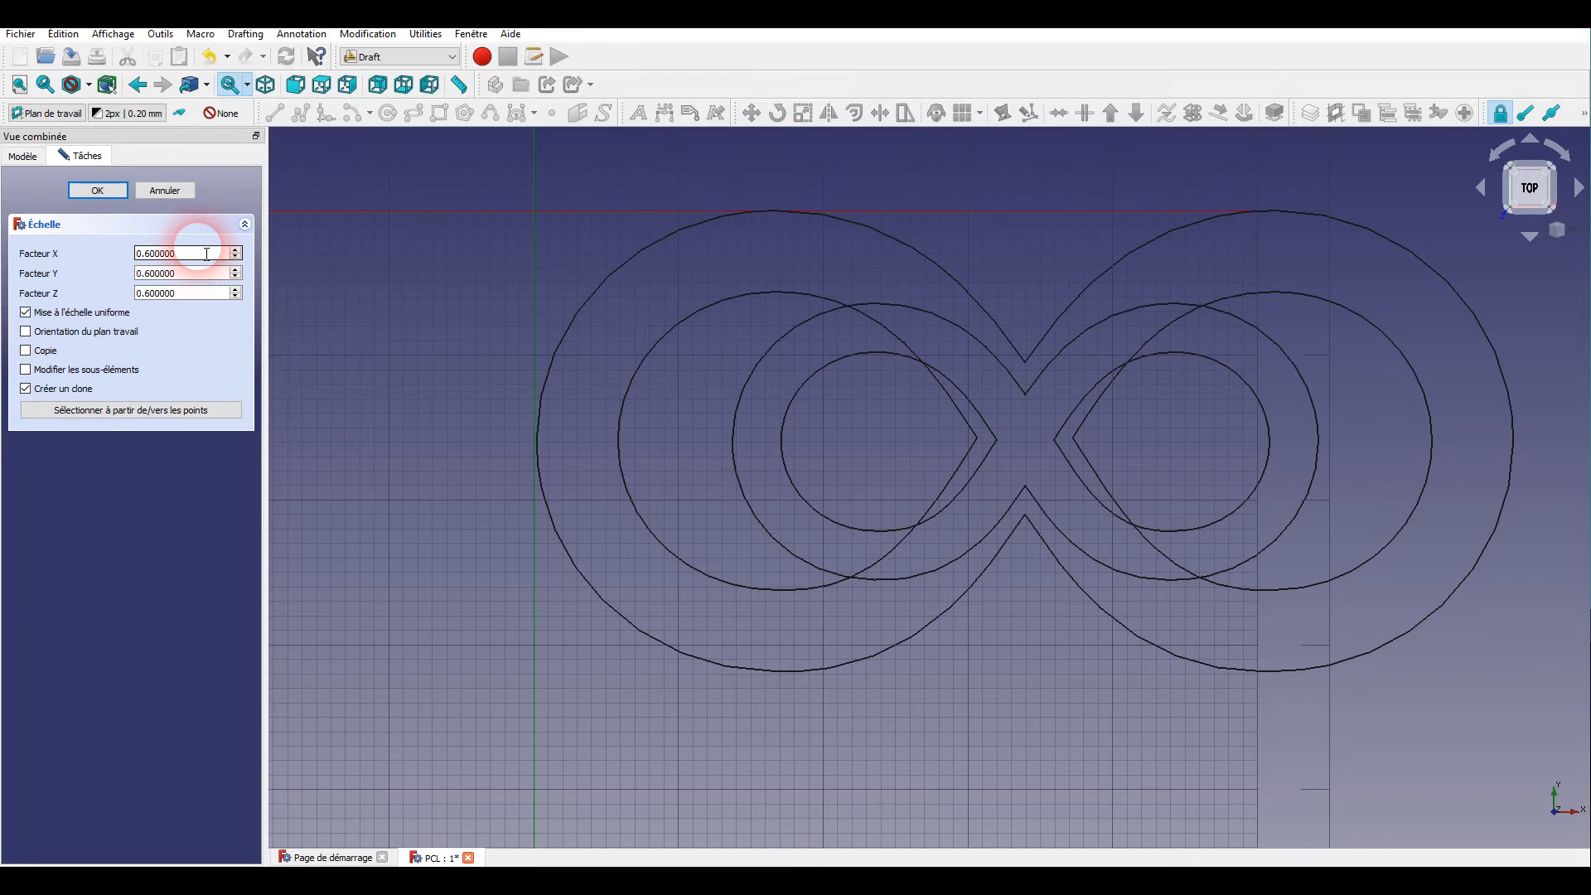
{"action": "left_click", "coordinate": [98, 190]}
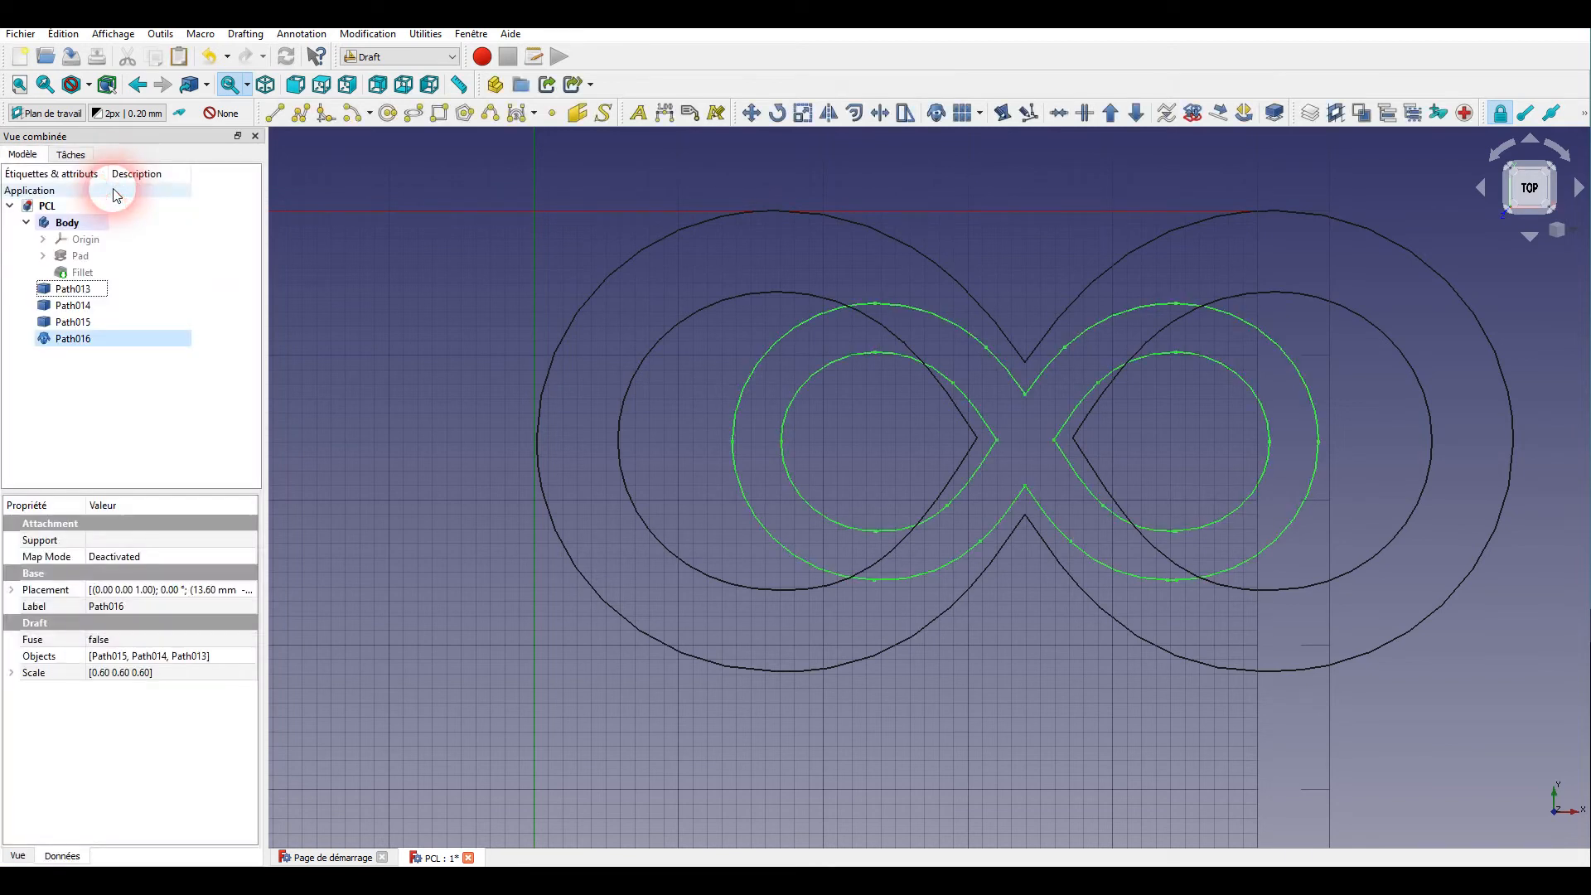
- Hide the original full-size outlines Path013, Path014 and Path015, leaving only the scaled clone
{"action": "left_click", "coordinate": [70, 290]}
{"action": "key", "text": "space"}
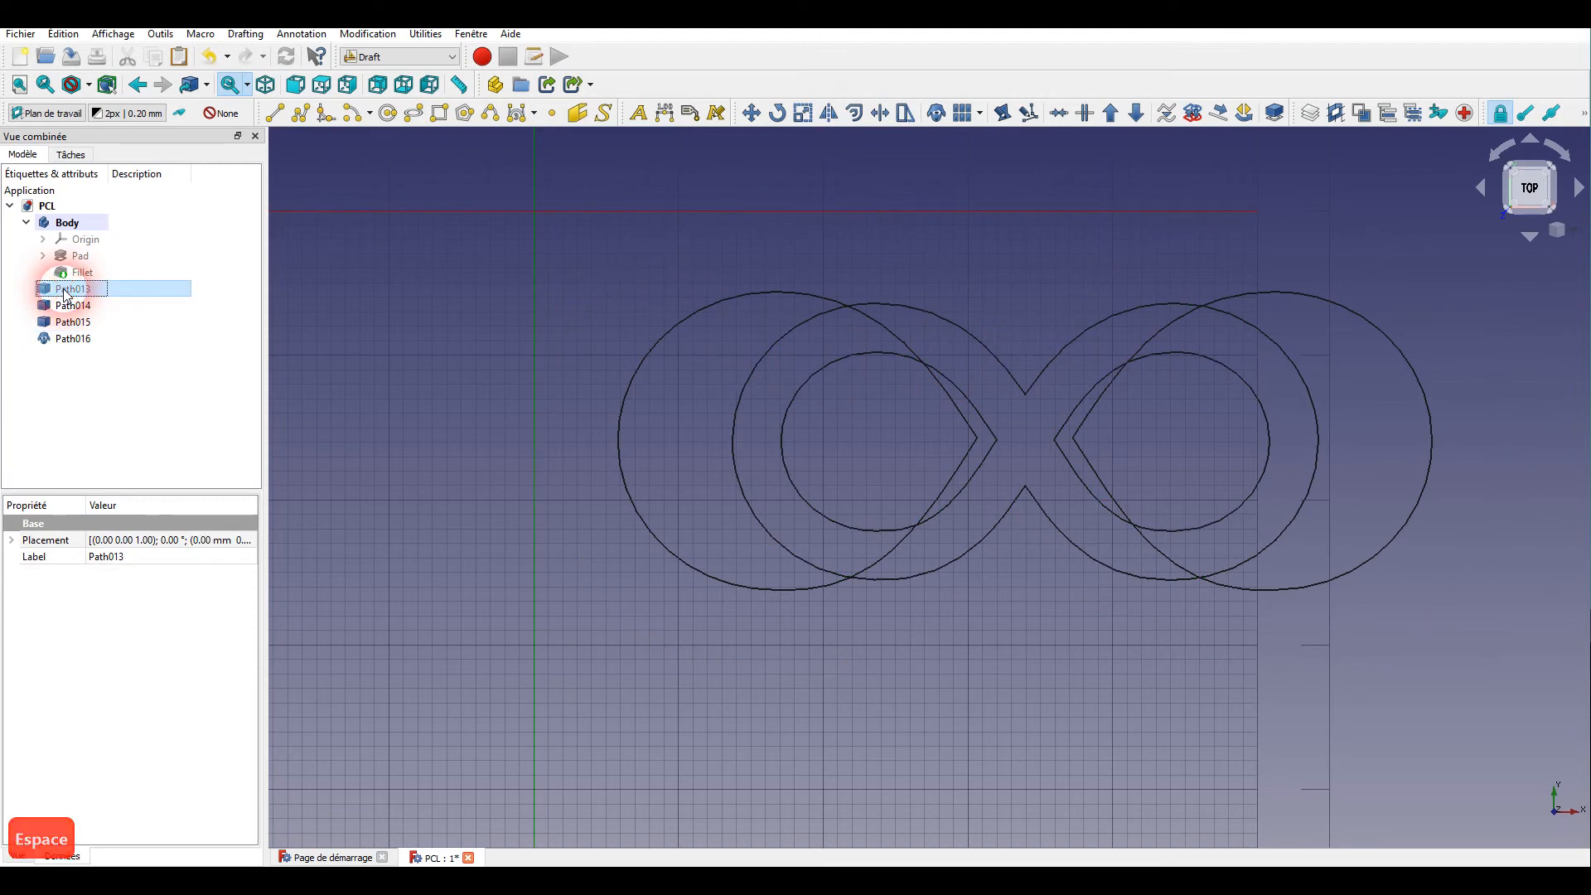
{"action": "left_click", "coordinate": [79, 306]}
{"action": "key", "text": "space"}
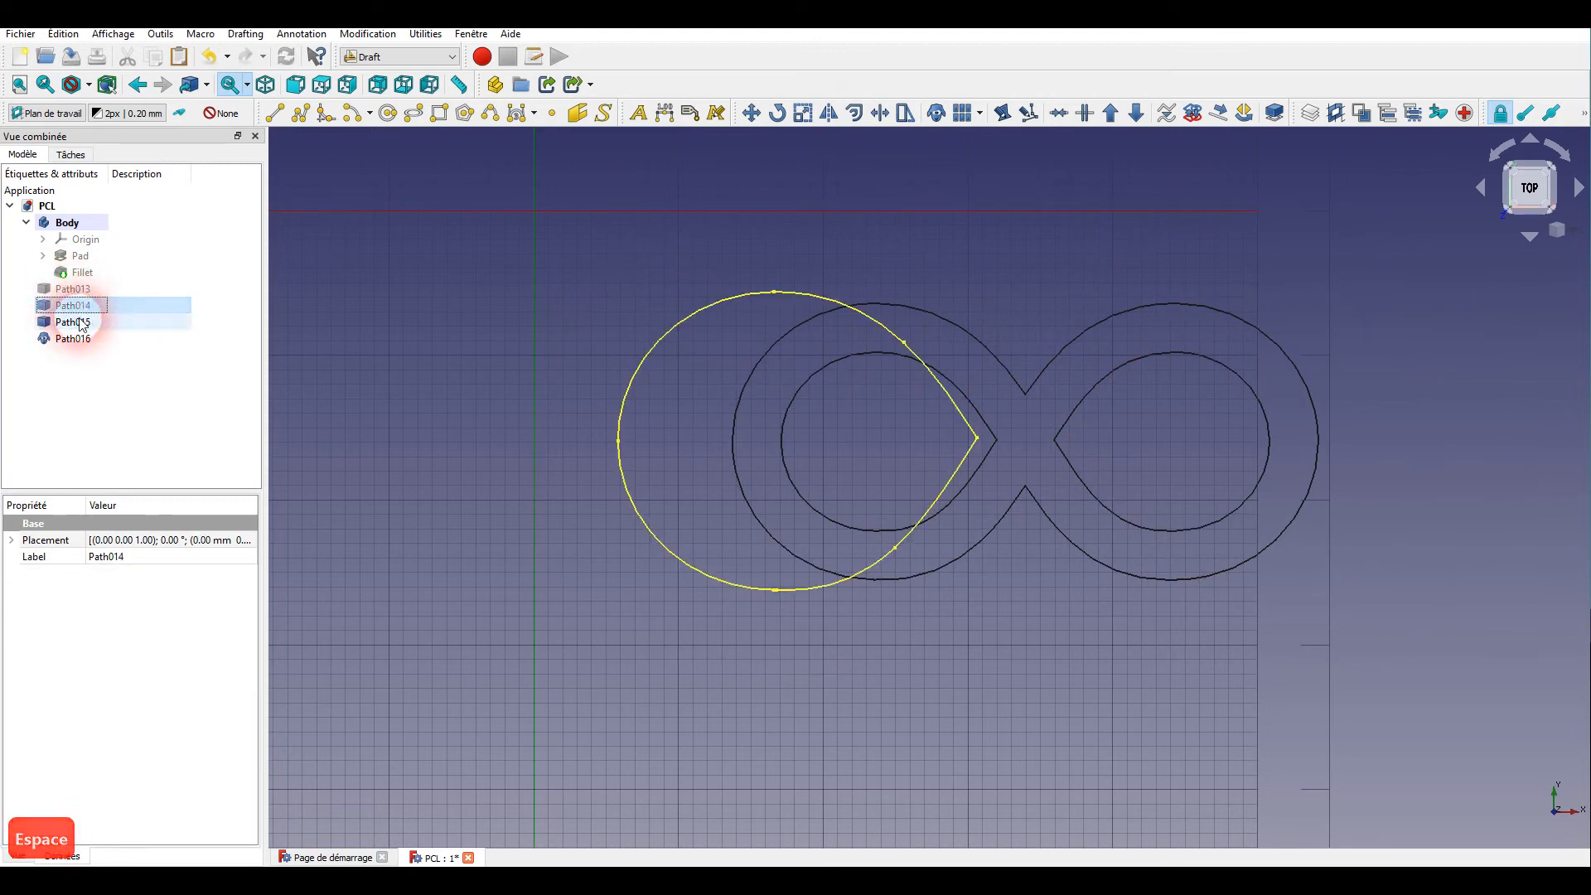
{"action": "left_click", "coordinate": [73, 322]}
{"action": "key", "text": "space"}
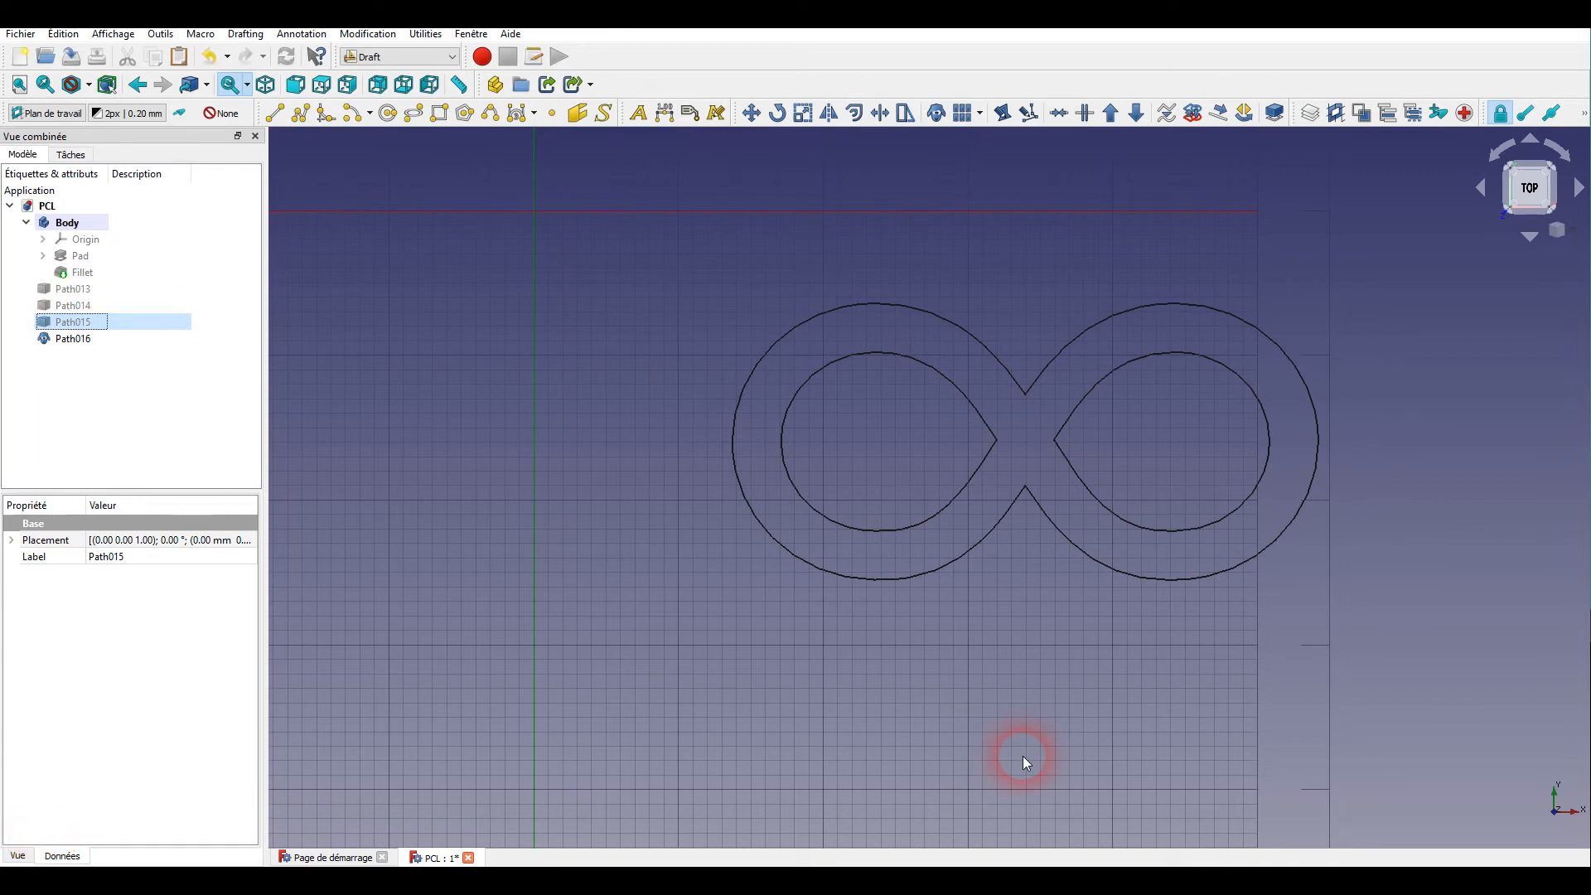
- Show the filleted plate to compare its placement with the scaled logo, and hide it again
{"action": "scroll", "coordinate": [797, 657], "scroll_direction": "down", "scroll_amount": 5}
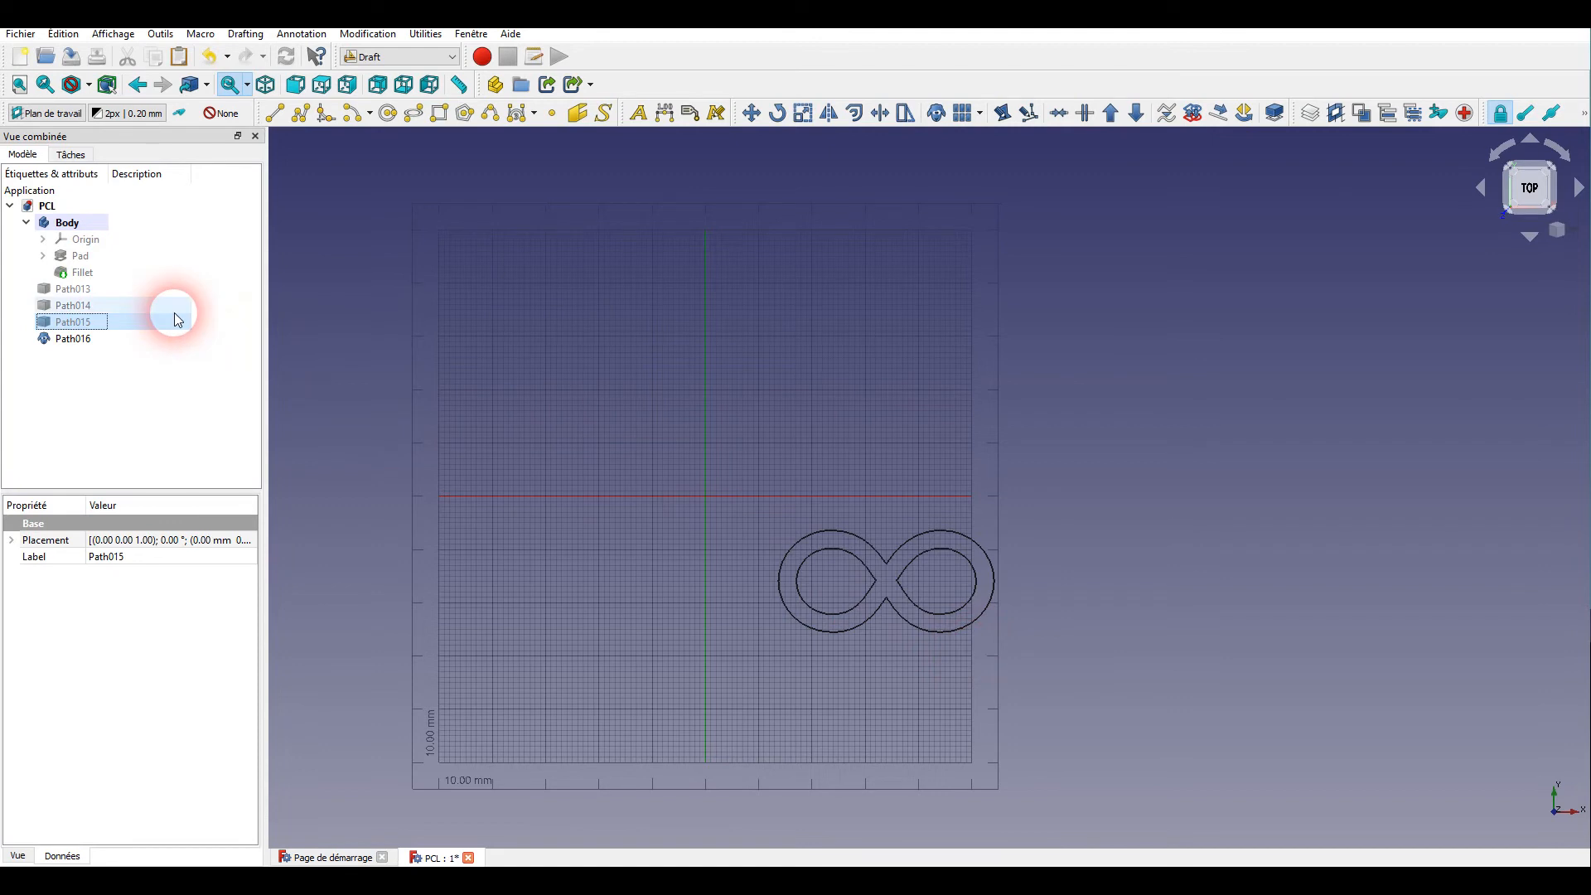
{"action": "left_click", "coordinate": [83, 273]}
{"action": "key", "text": "space"}
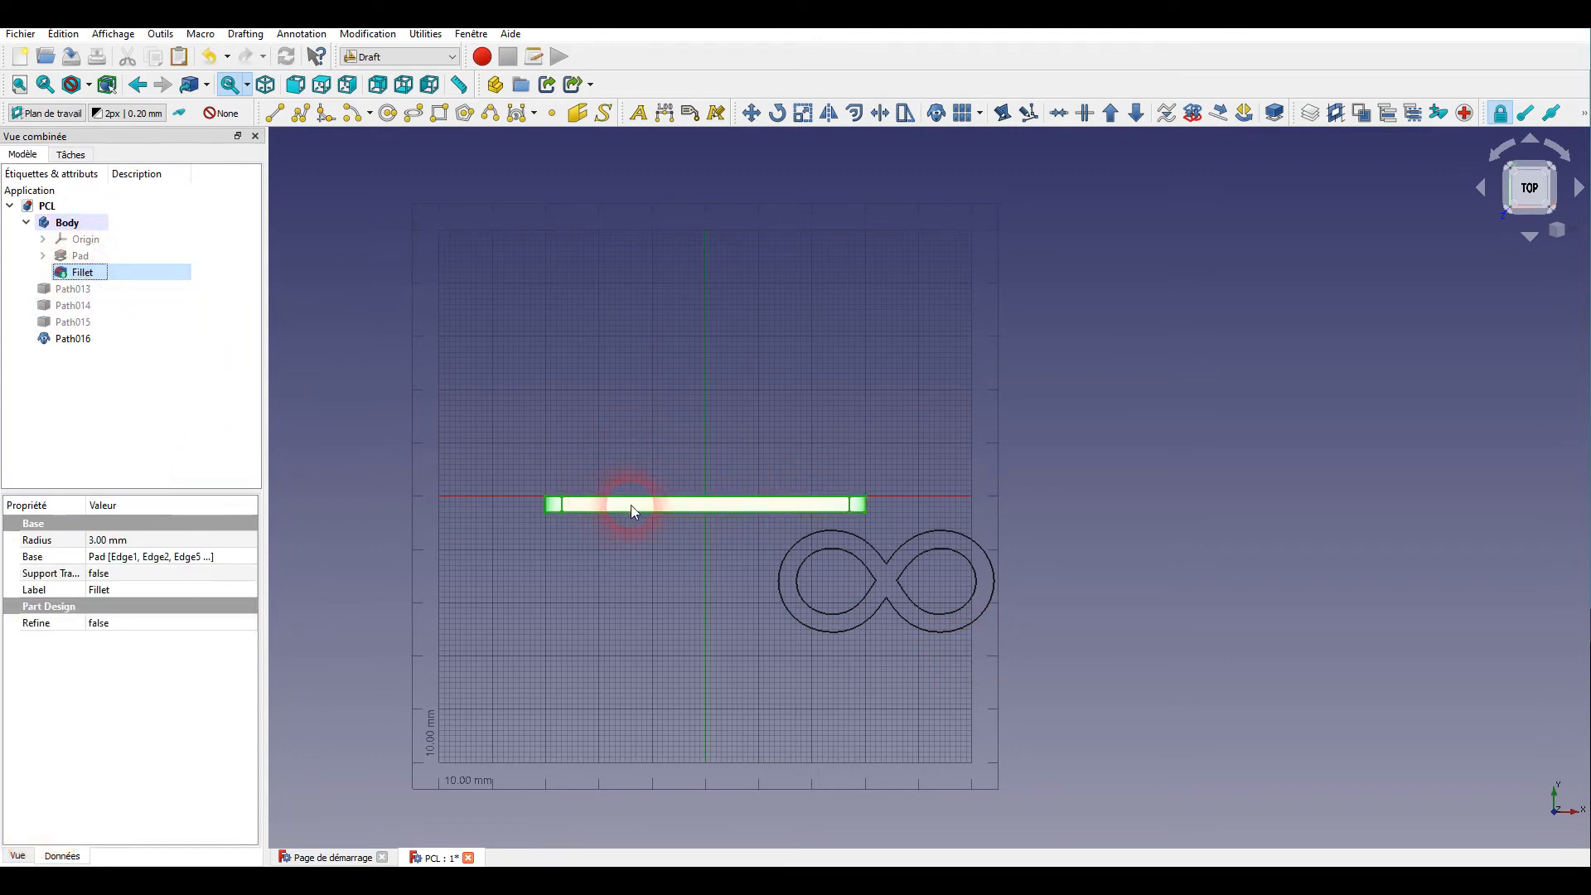
{"action": "left_click", "coordinate": [88, 275]}
{"action": "key", "text": "space"}
- Try to move the selected Fillet from the logo's centre point to the origin
{"action": "scroll", "coordinate": [883, 579], "scroll_direction": "up", "scroll_amount": 3}
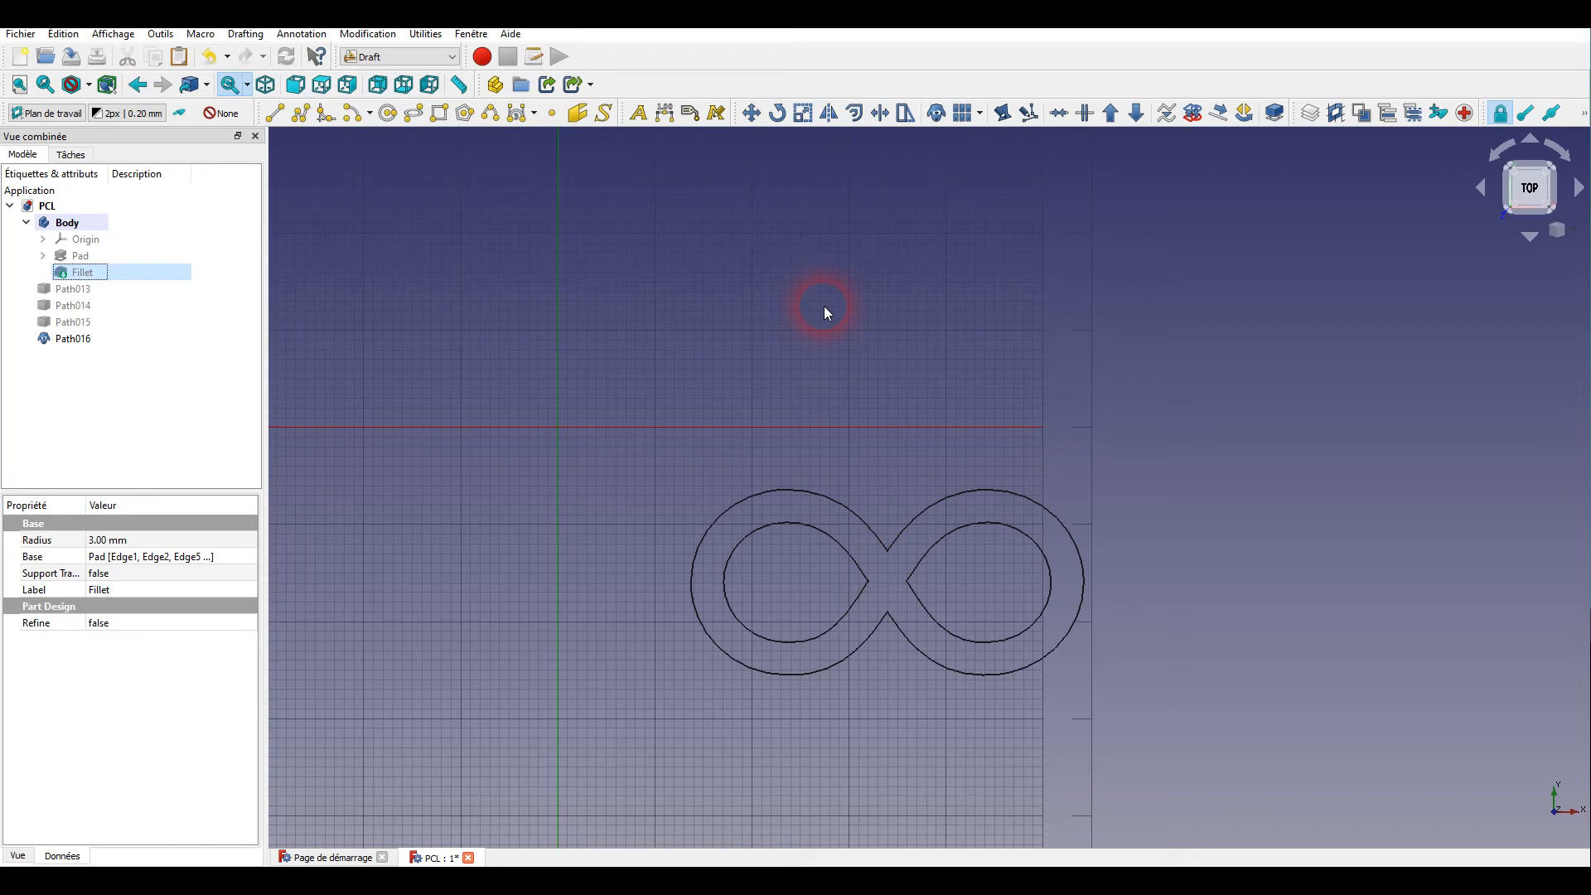
{"action": "left_click", "coordinate": [752, 115]}
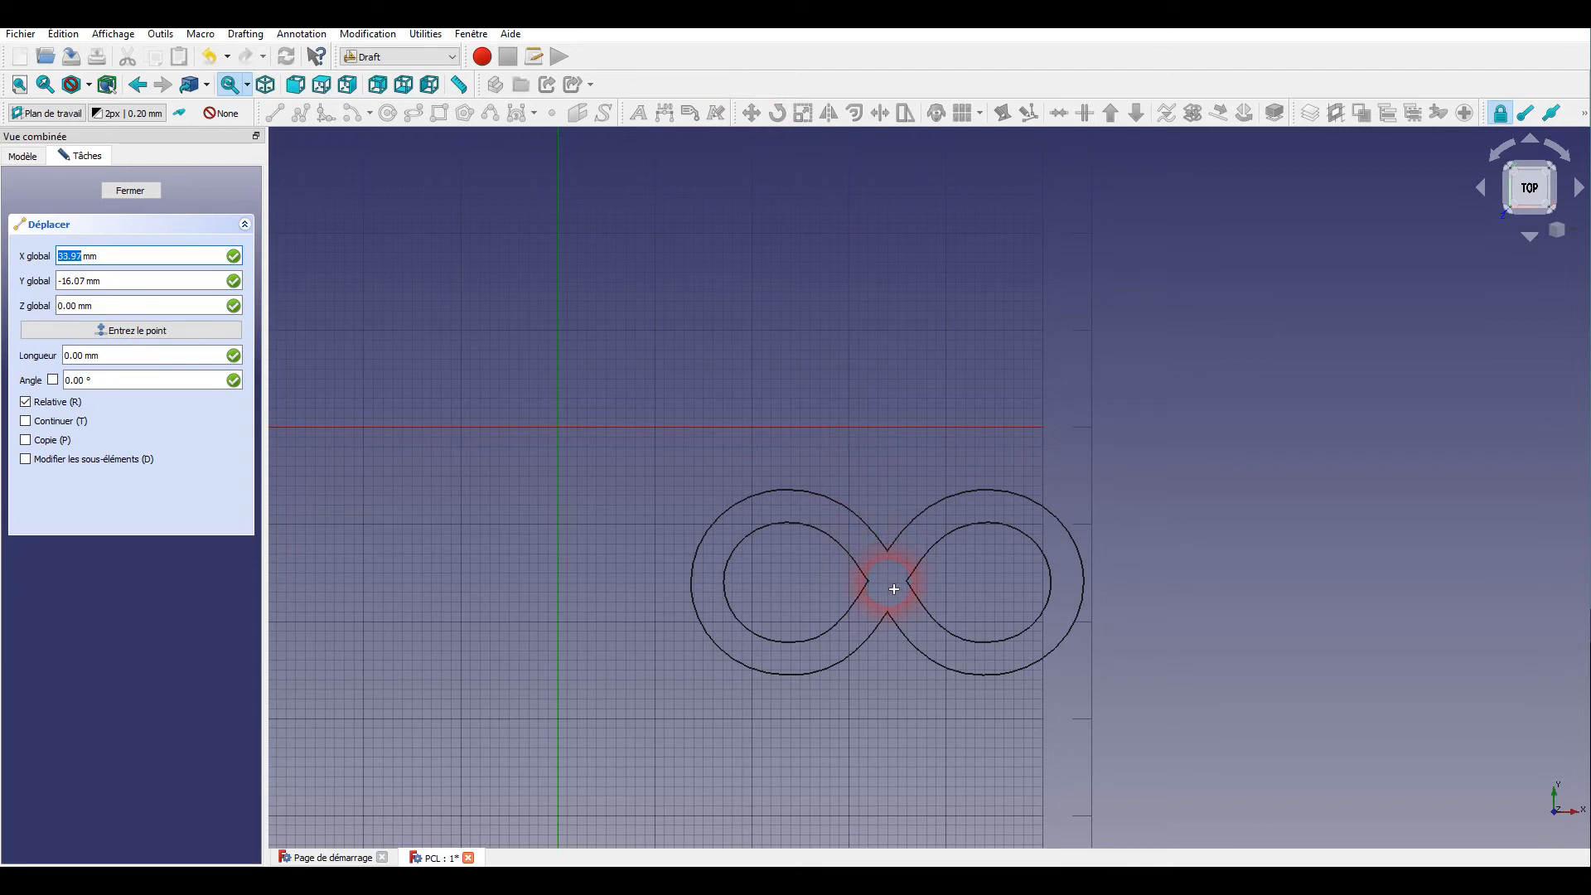
{"action": "left_click", "coordinate": [884, 582]}
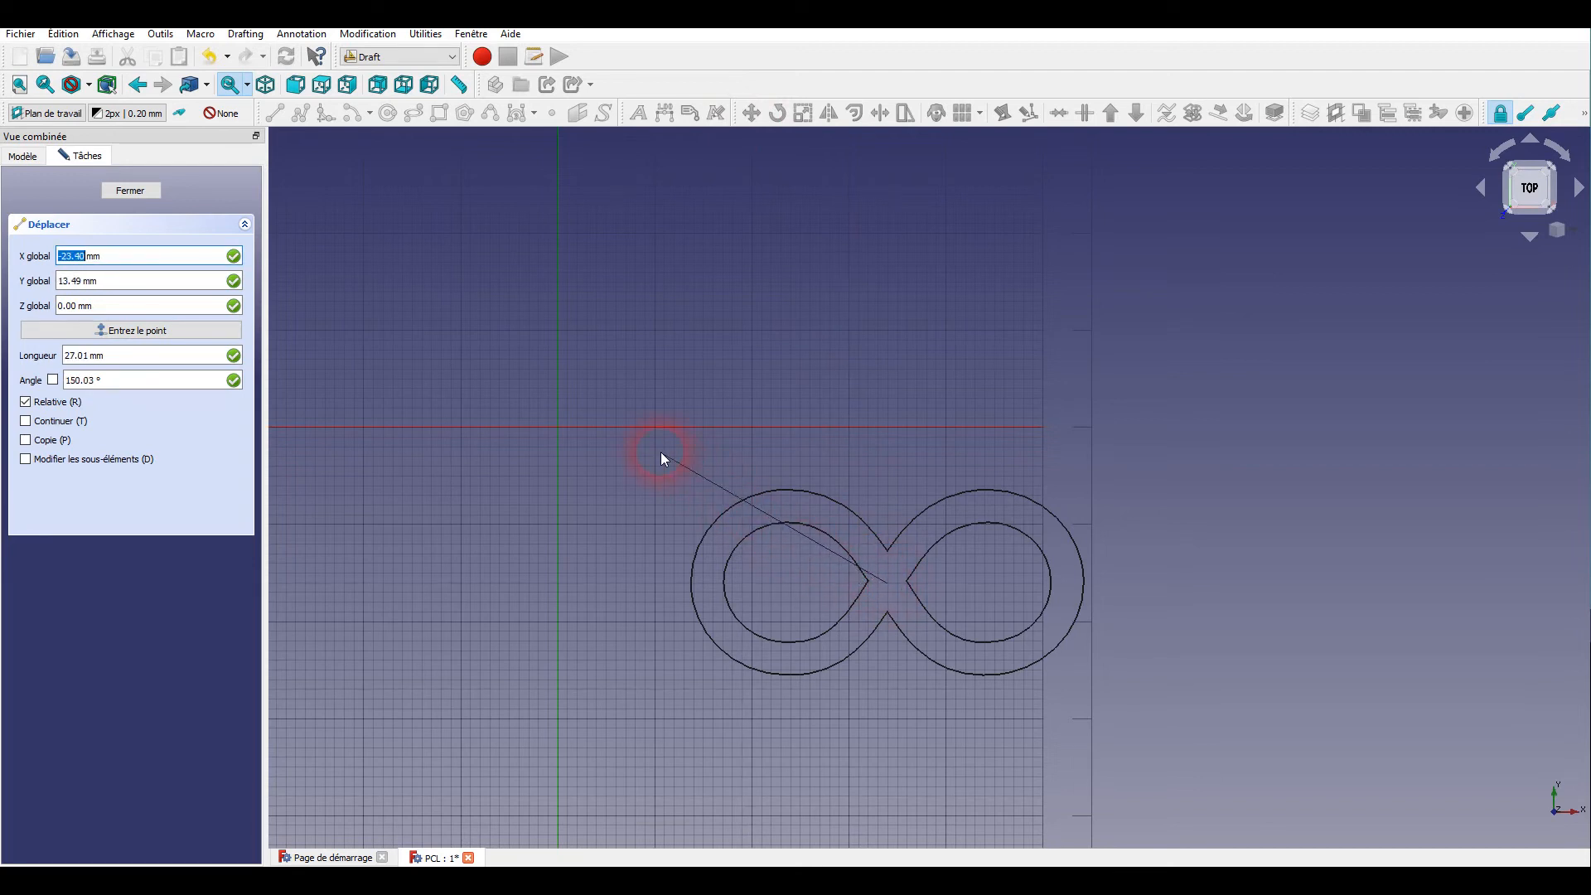
{"action": "left_click", "coordinate": [560, 428]}
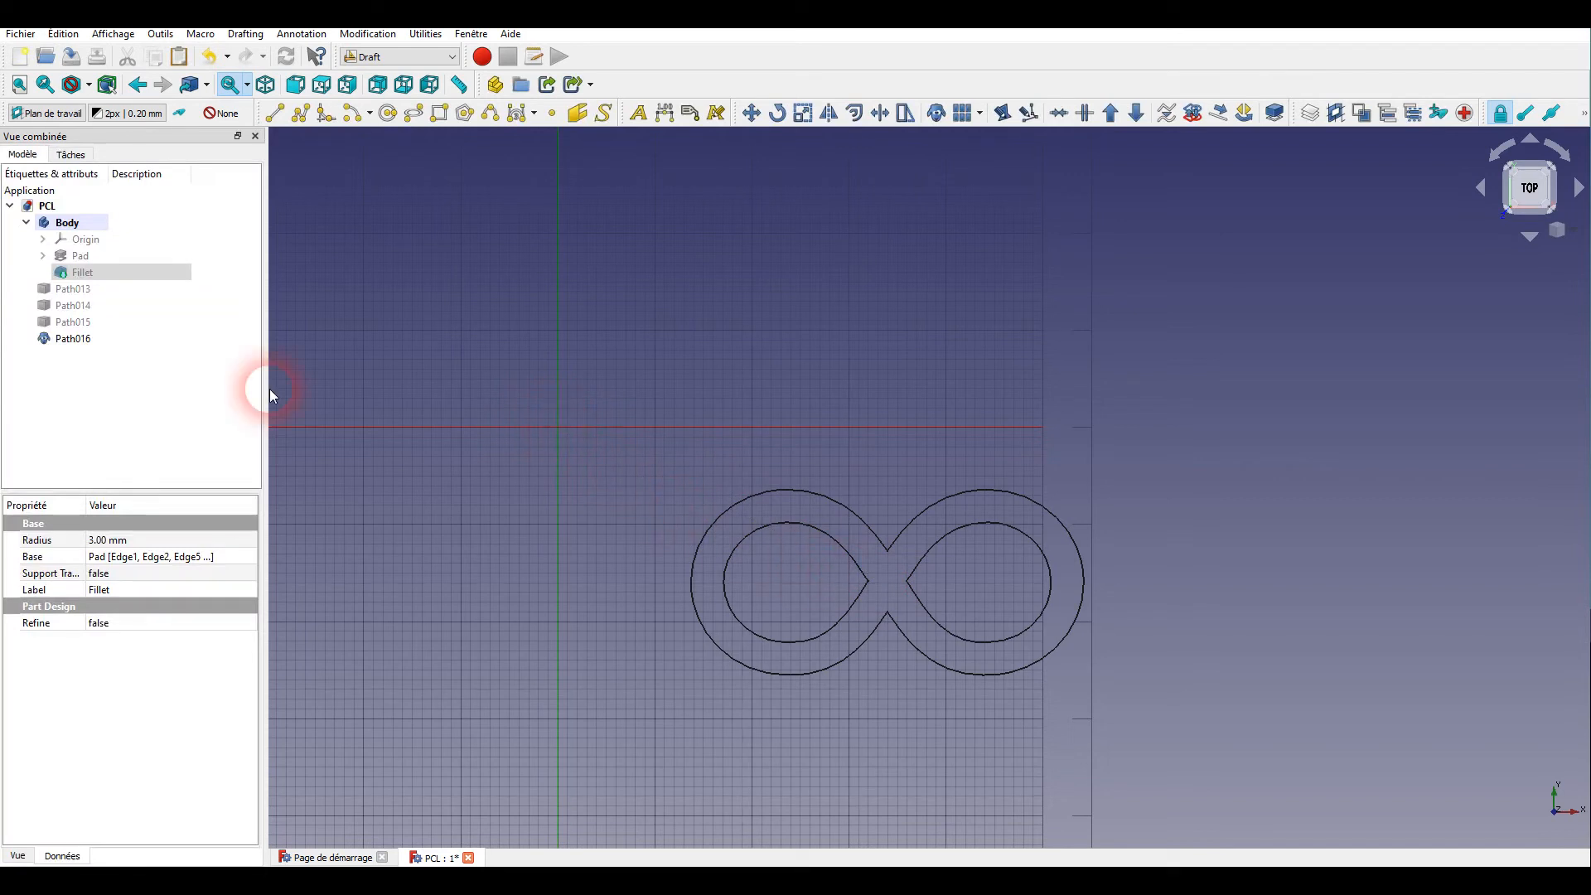
- Move the scaled logo Path016 from its centre point to the origin
{"action": "left_click", "coordinate": [63, 339]}
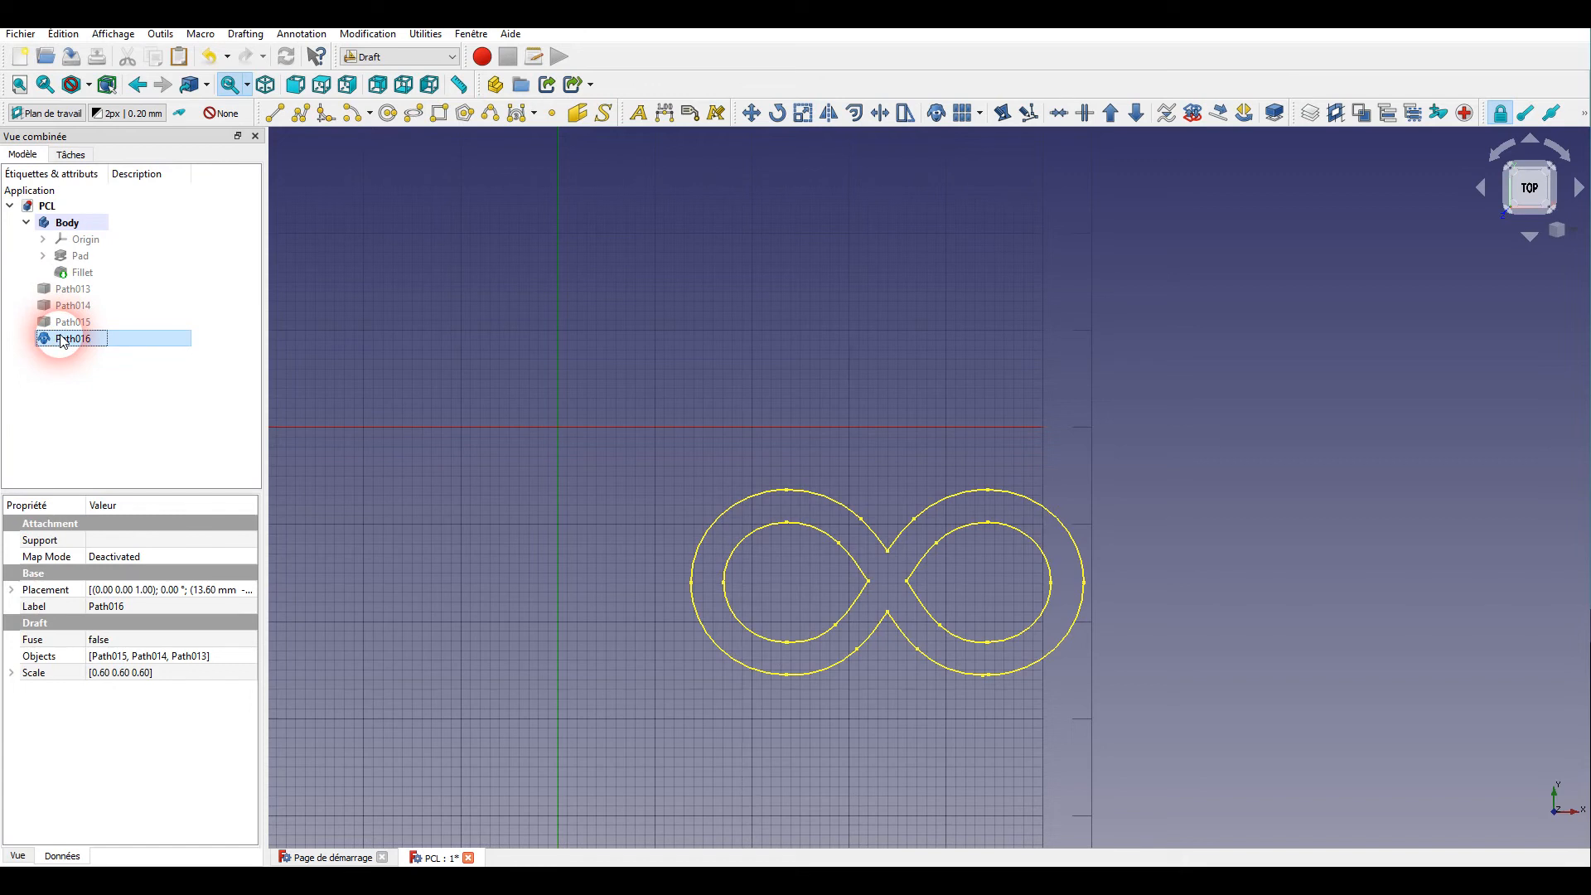
{"action": "left_click", "coordinate": [750, 112]}
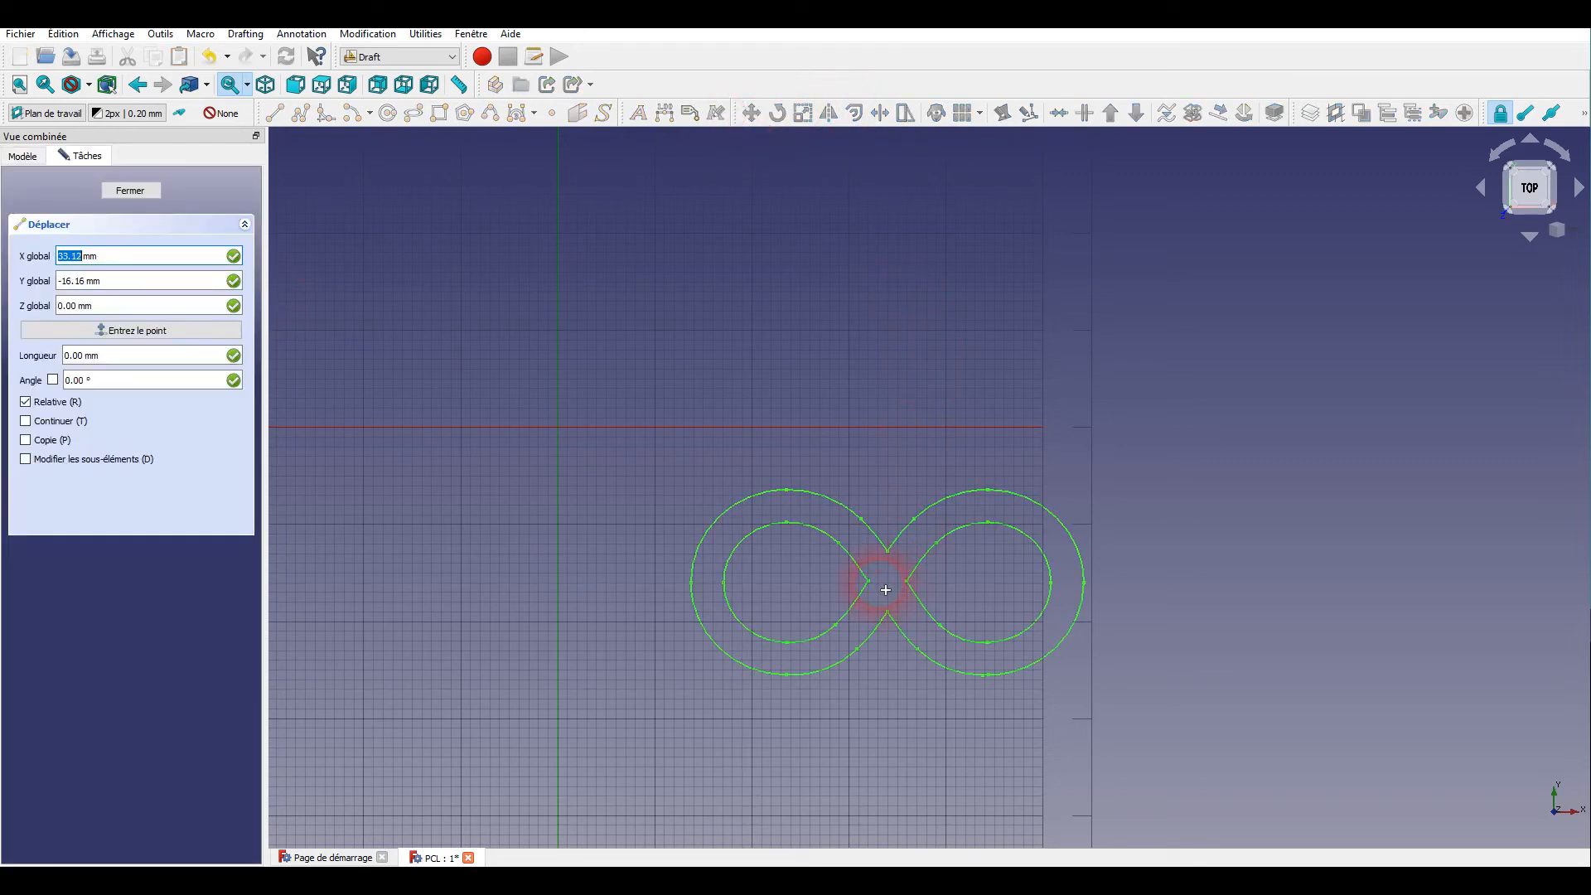
{"action": "left_click", "coordinate": [896, 589]}
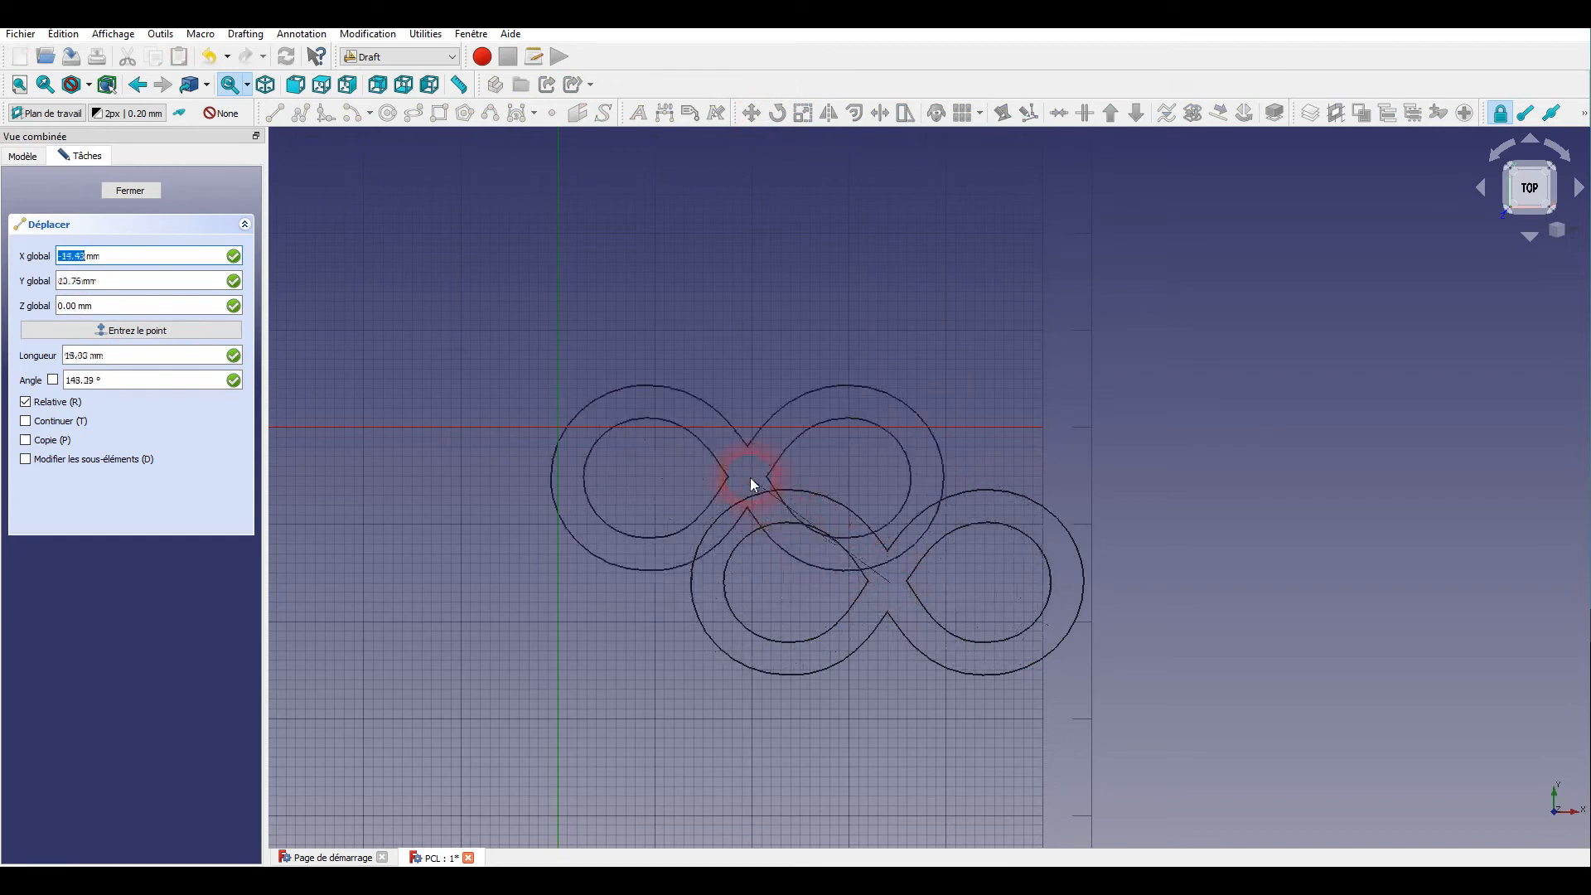
{"action": "left_click", "coordinate": [559, 426]}
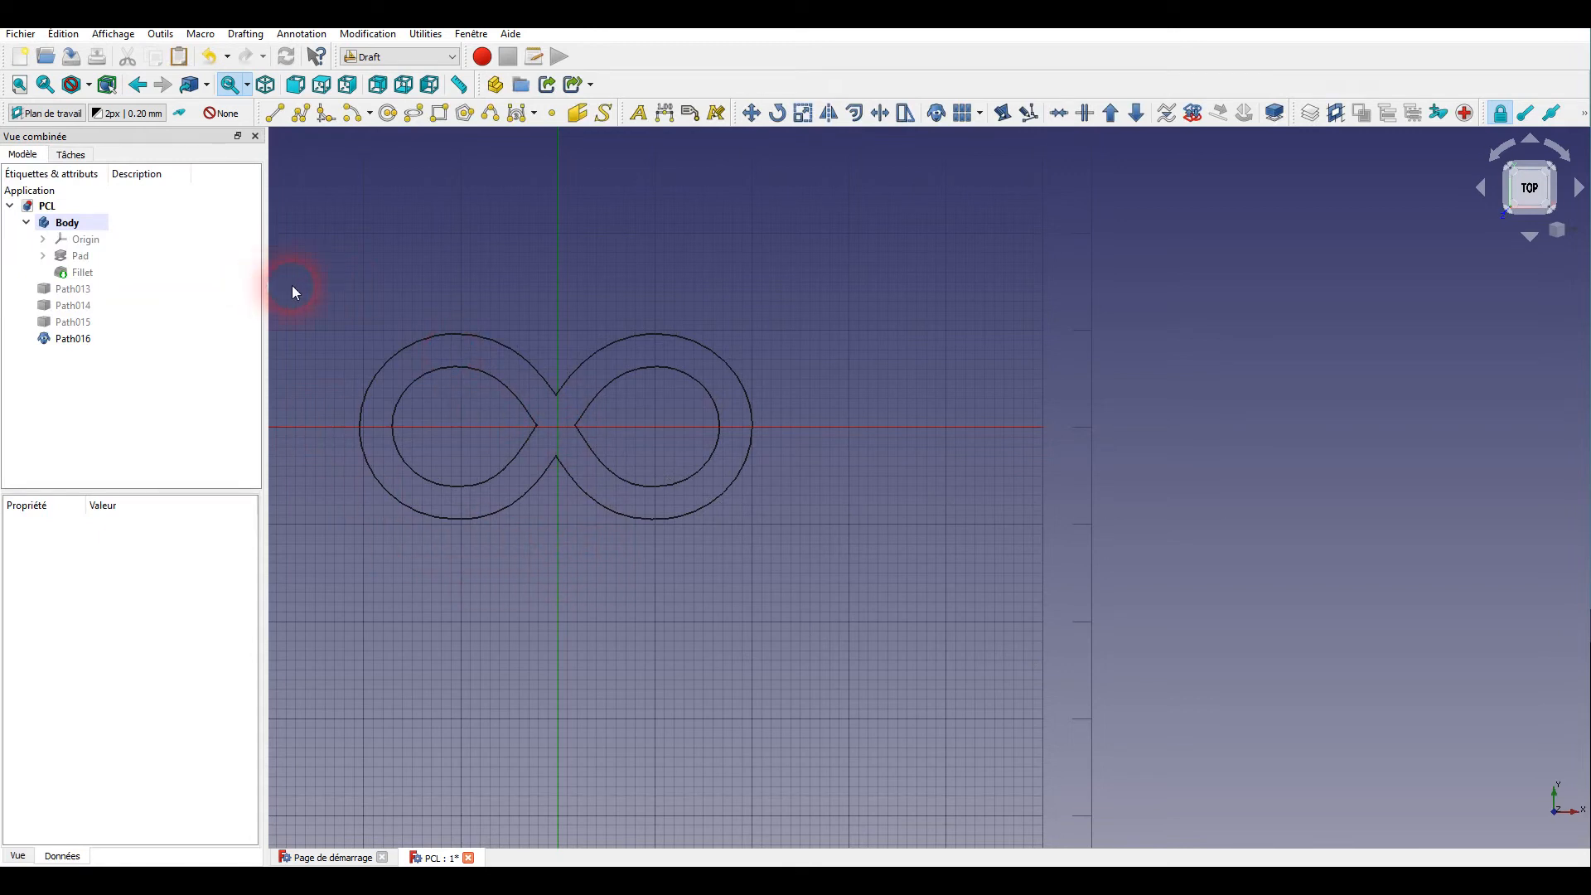
- Convert the scaled logo Path016 to a sketch and hide the source path
{"action": "middle_click_drag", "start_coordinate": [298, 277], "coordinate": [696, 375]}
{"action": "scroll", "coordinate": [957, 550], "scroll_direction": "up", "scroll_amount": 3}
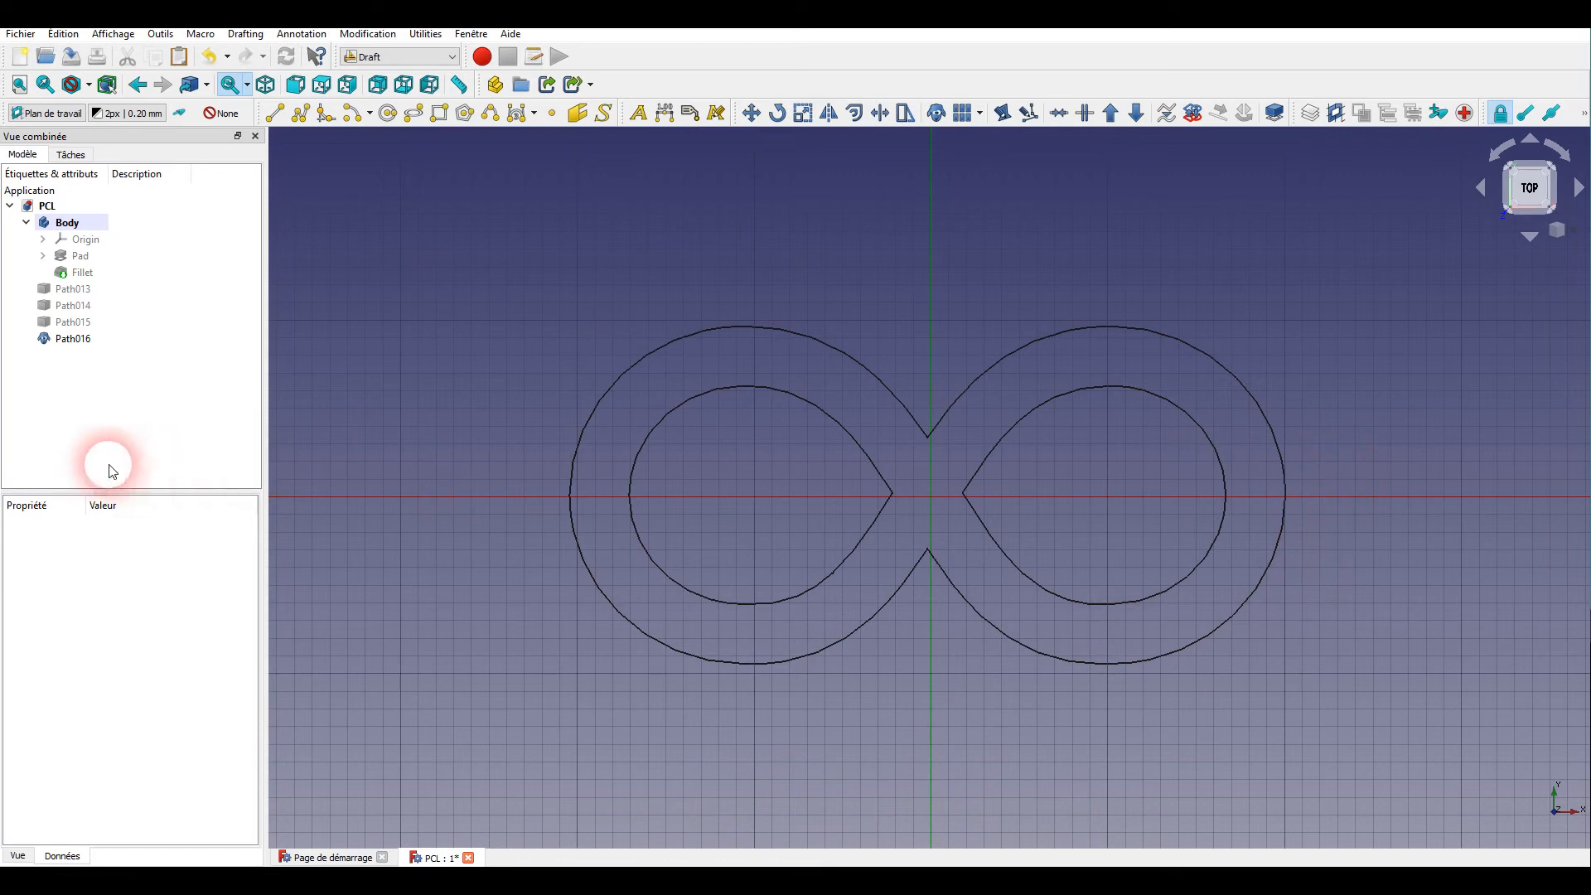
{"action": "left_click", "coordinate": [72, 338]}
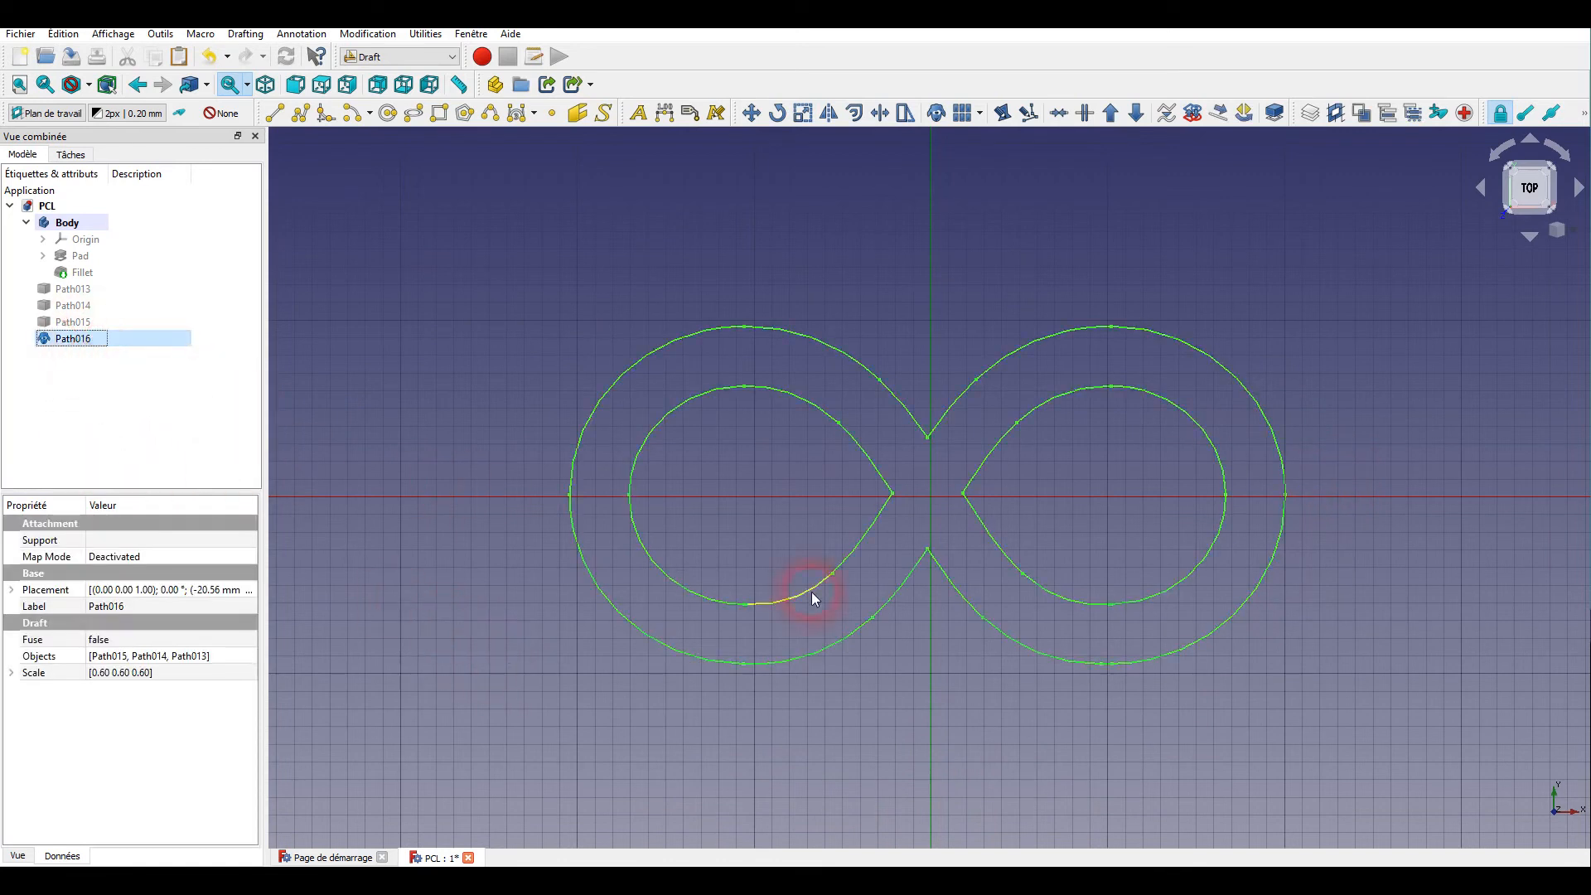
{"action": "left_click", "coordinate": [1194, 113]}
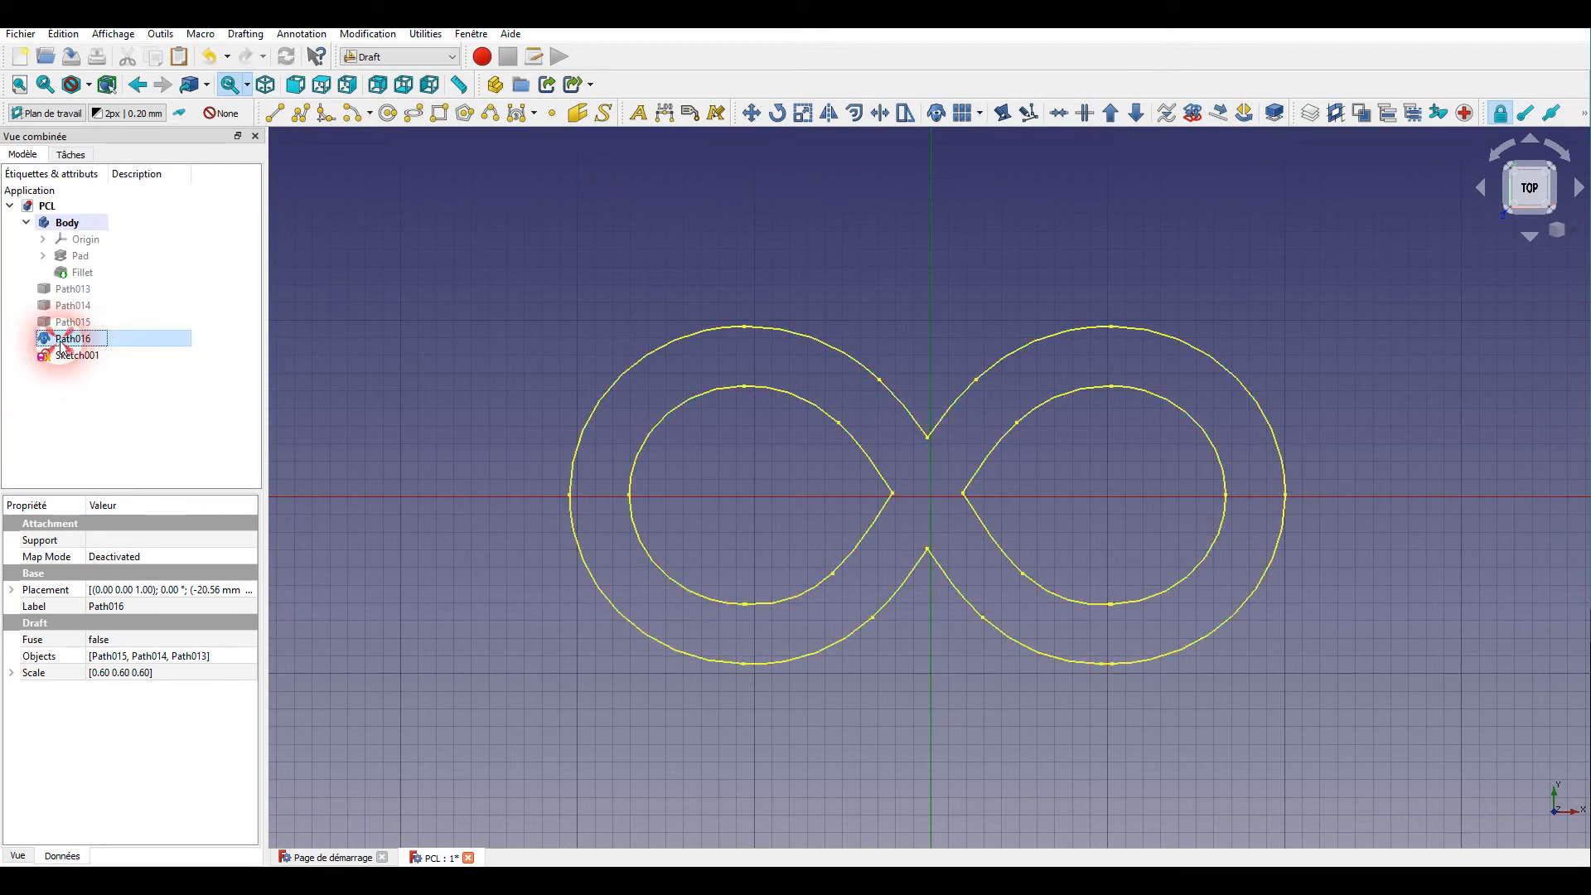
{"action": "key", "text": "space"}
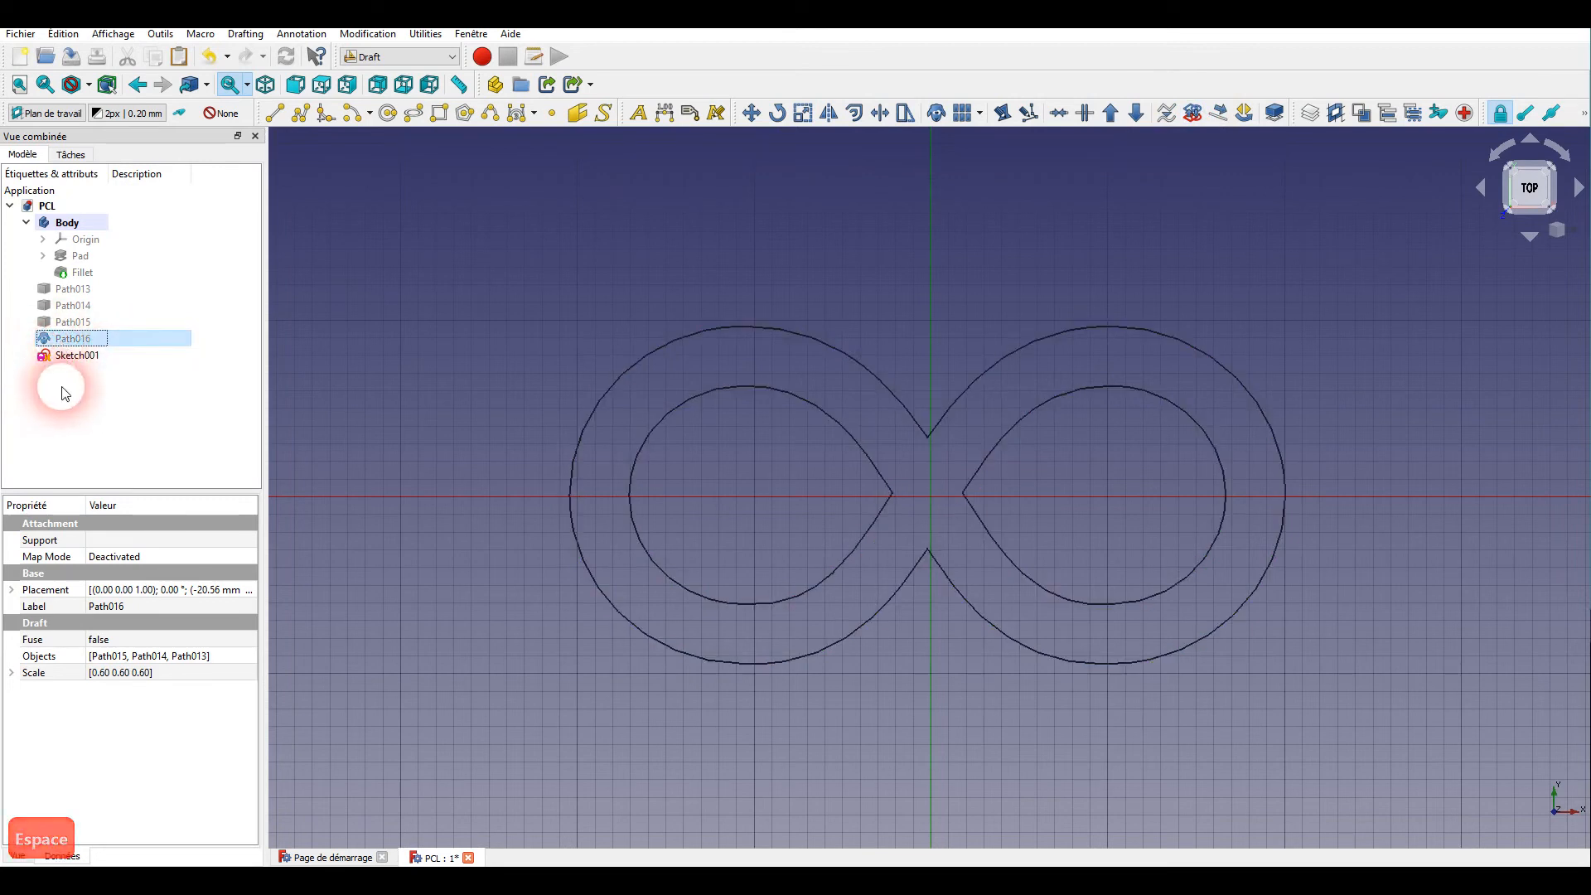
- Switch to the Part workbench and extrude Sketch001 2 mm along its normal as a solid
{"action": "left_click", "coordinate": [77, 355]}
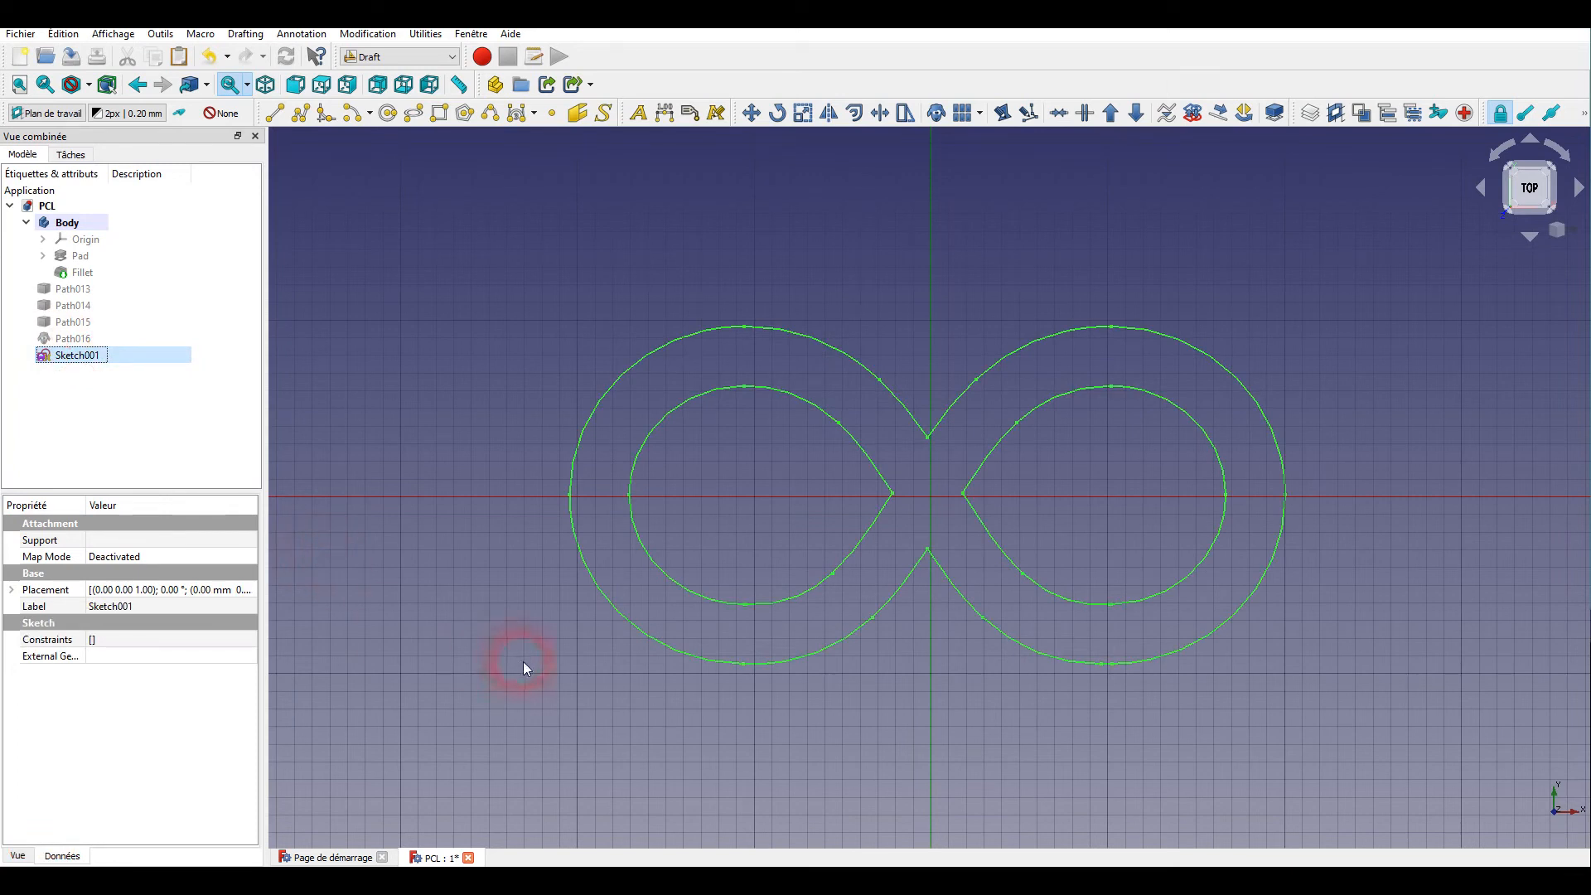
{"action": "left_click", "coordinate": [424, 57]}
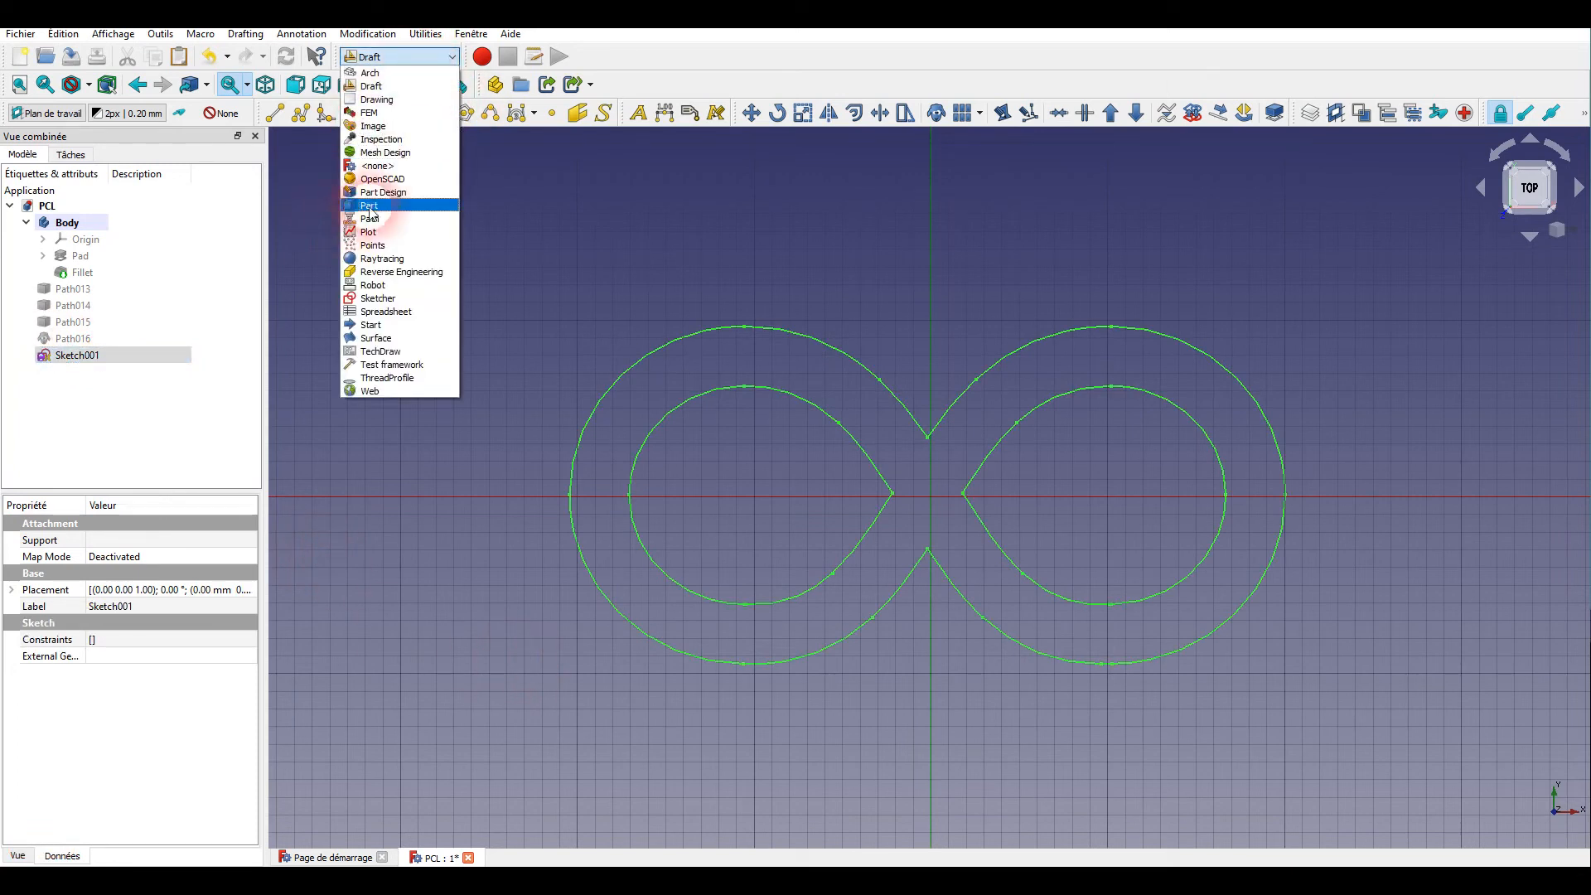
{"action": "left_click", "coordinate": [379, 204]}
{"action": "scroll", "coordinate": [530, 688], "scroll_direction": "down", "scroll_amount": 2}
{"action": "mouse_move", "coordinate": [565, 745]}
{"action": "middle_mouse_down"}
{"action": "mouse_move", "coordinate": [675, 702]}
{"action": "mouse_move", "coordinate": [725, 636]}
{"action": "mouse_move", "coordinate": [782, 604]}
{"action": "mouse_move", "coordinate": [888, 604]}
{"action": "mouse_move", "coordinate": [917, 584]}
{"action": "mouse_move", "coordinate": [853, 641]}
{"action": "mouse_move", "coordinate": [732, 677]}
{"action": "middle_mouse_up"}
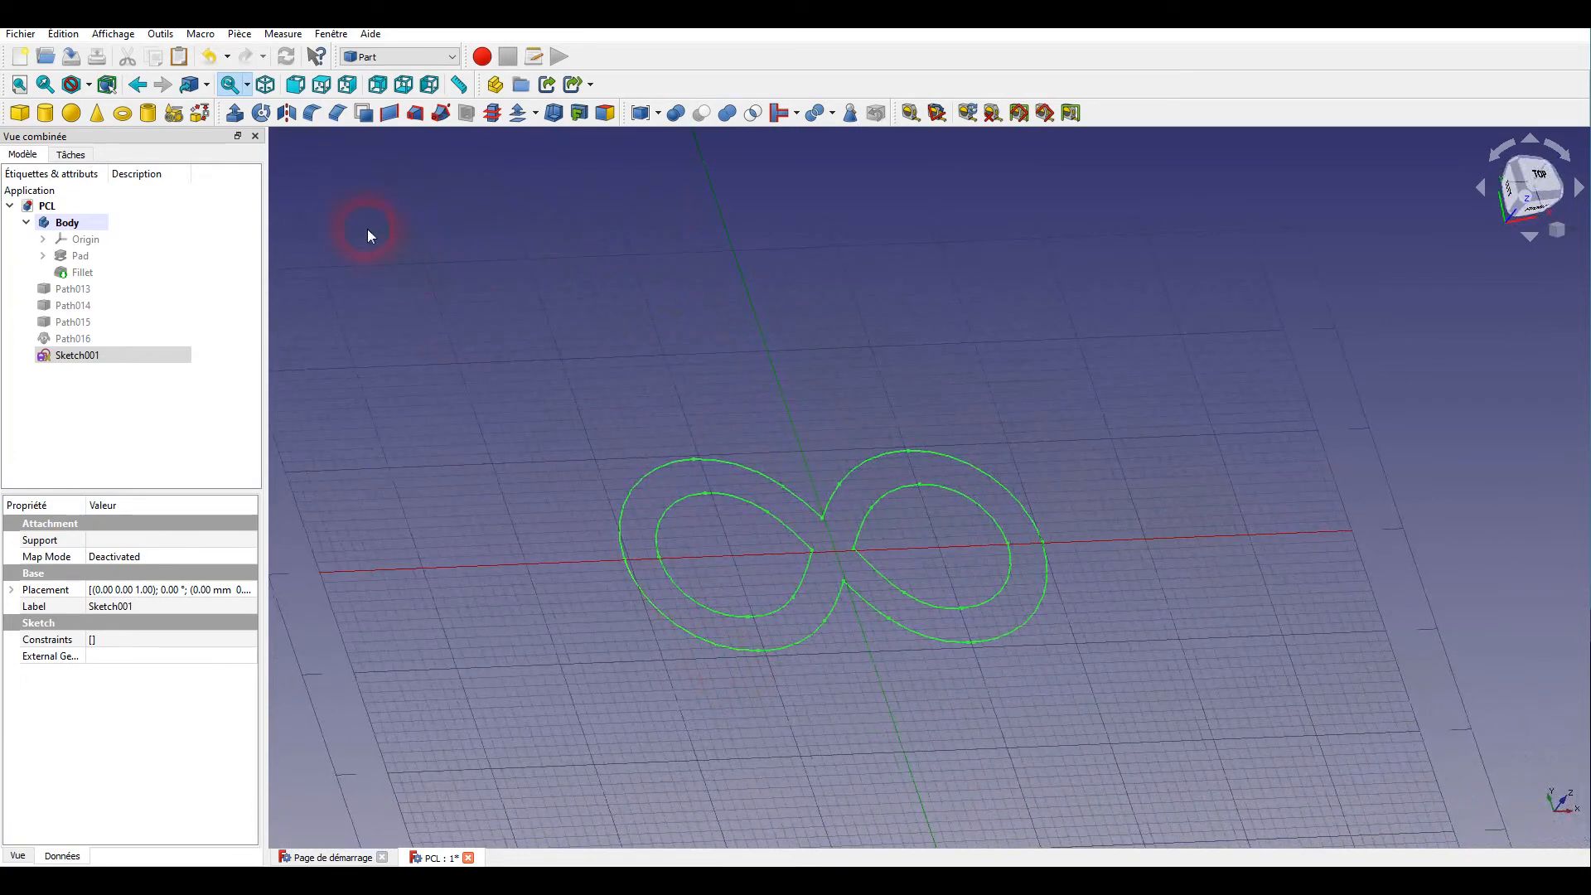
{"action": "left_click", "coordinate": [234, 113]}
{"action": "double_click", "coordinate": [101, 455]}
{"action": "type", "text": "2"}
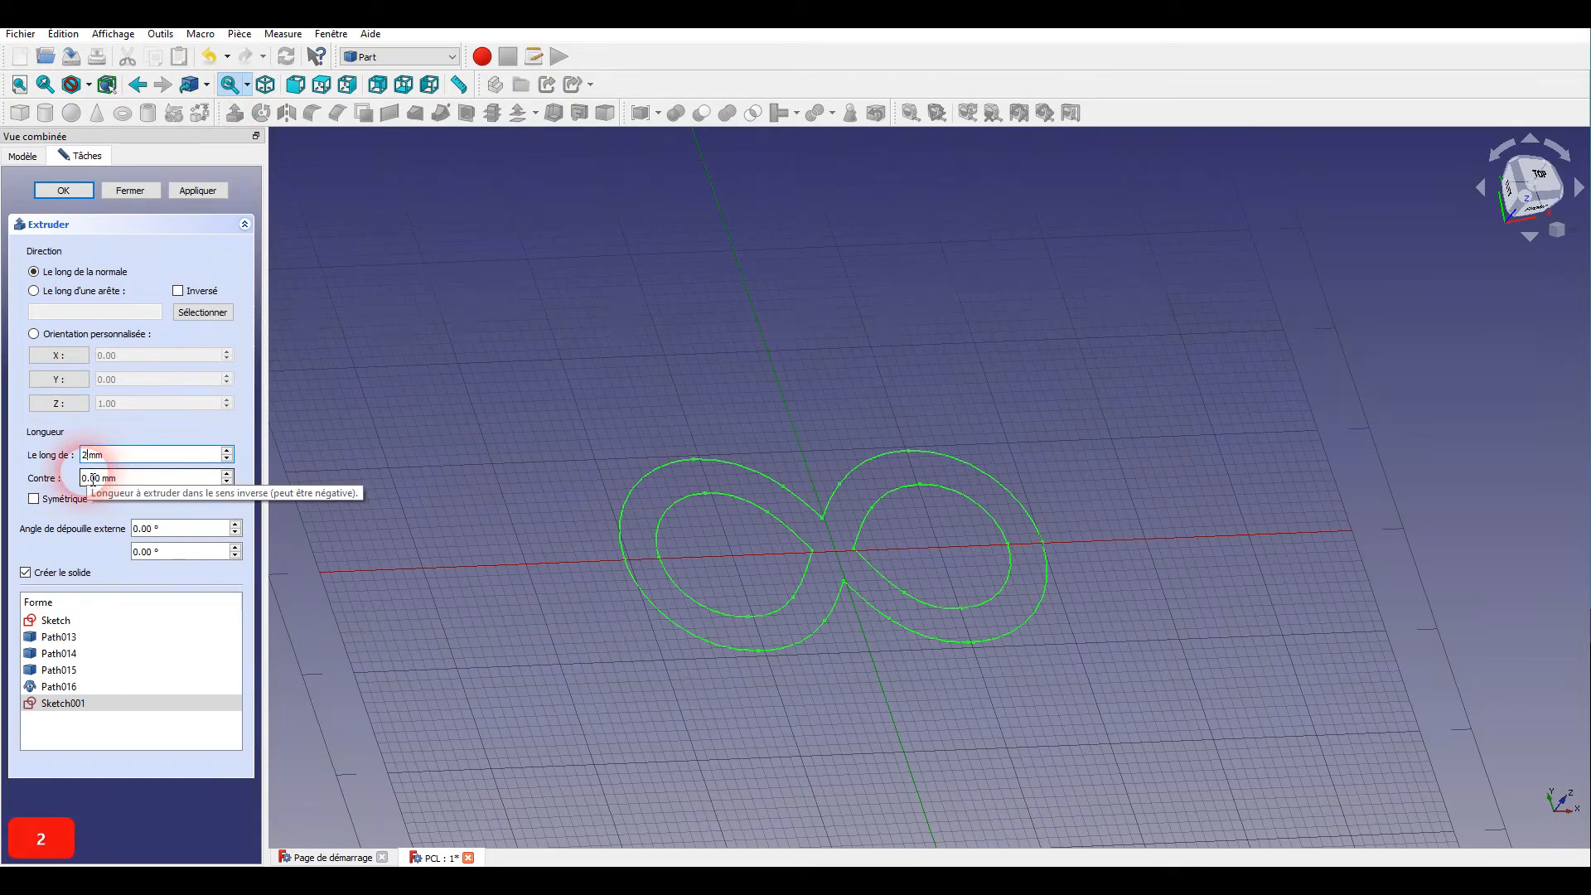
{"action": "left_click", "coordinate": [63, 189]}
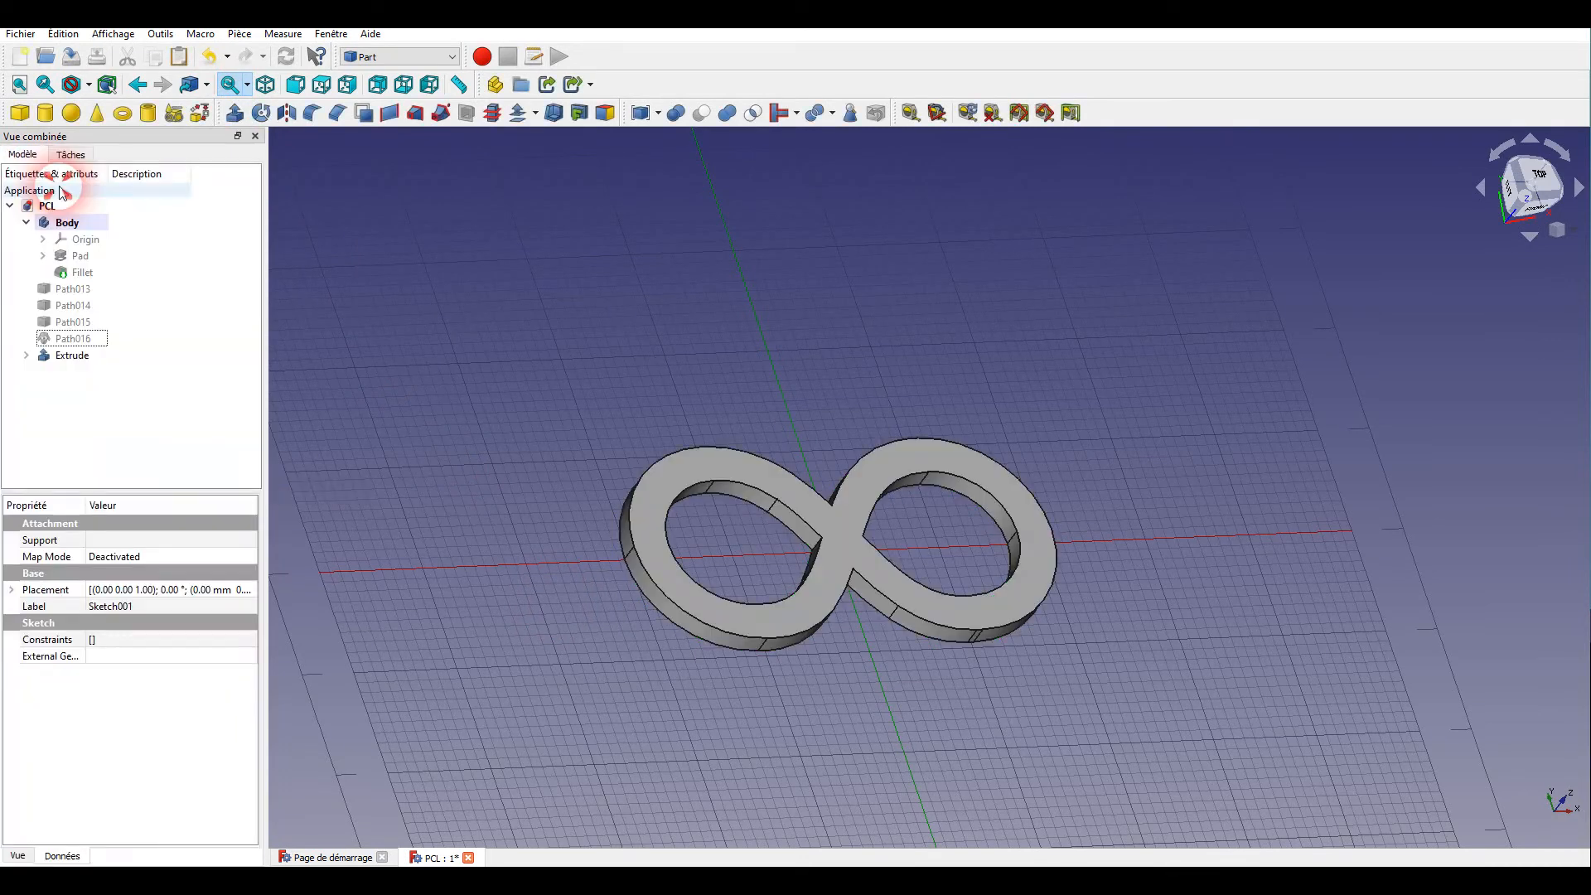
- Show the filleted plate again and examine how the extruded logo sits relative to it
{"action": "left_click_drag", "start_coordinate": [835, 788], "coordinate": [806, 741]}
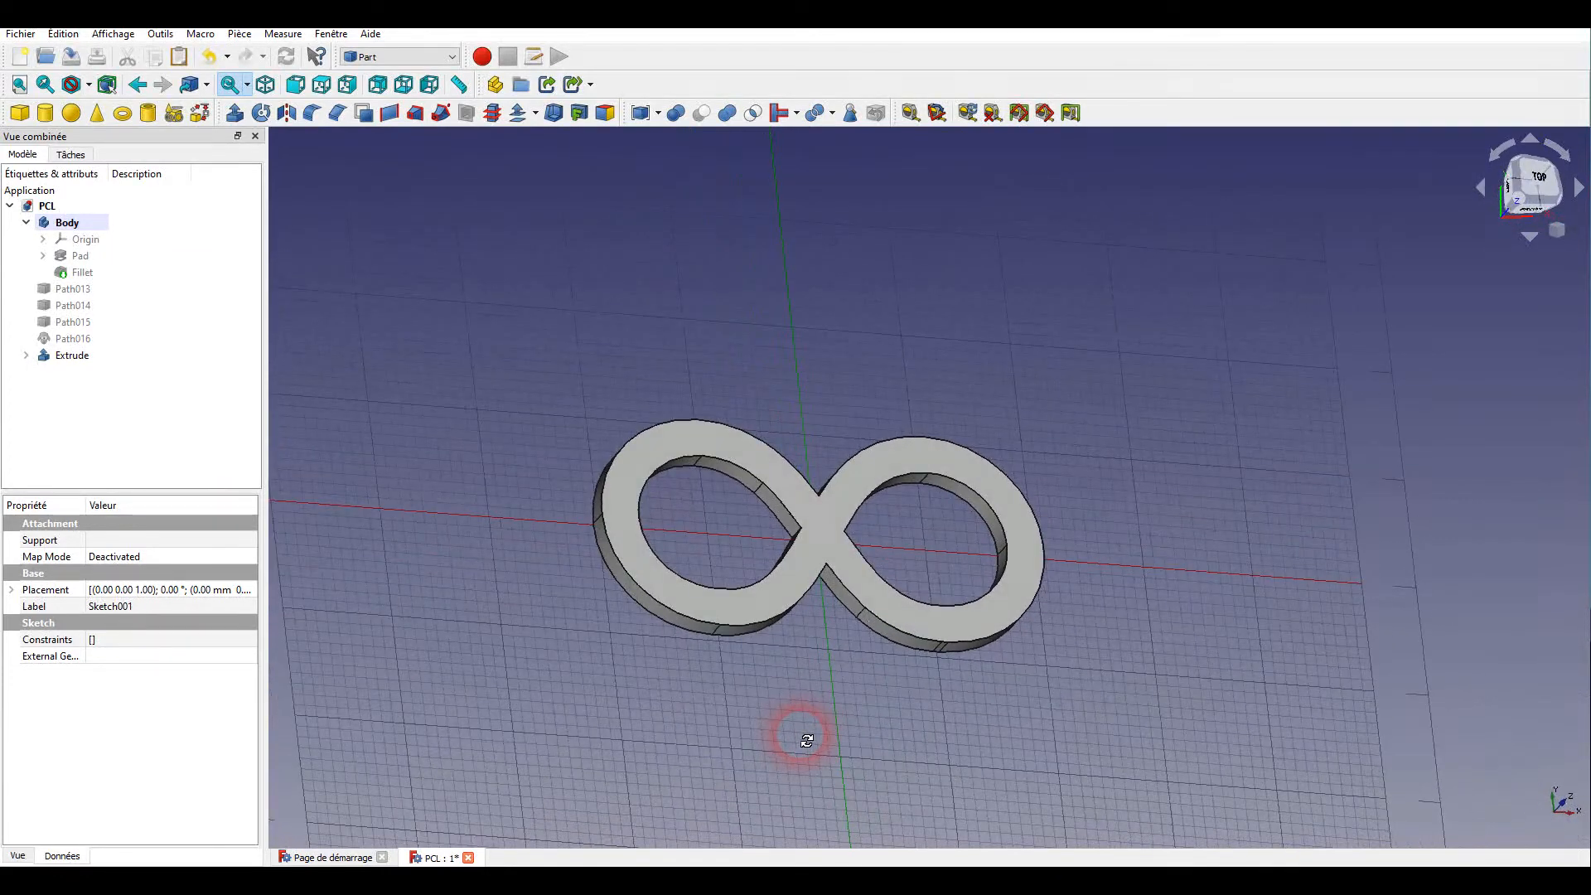
{"action": "left_click", "coordinate": [82, 272]}
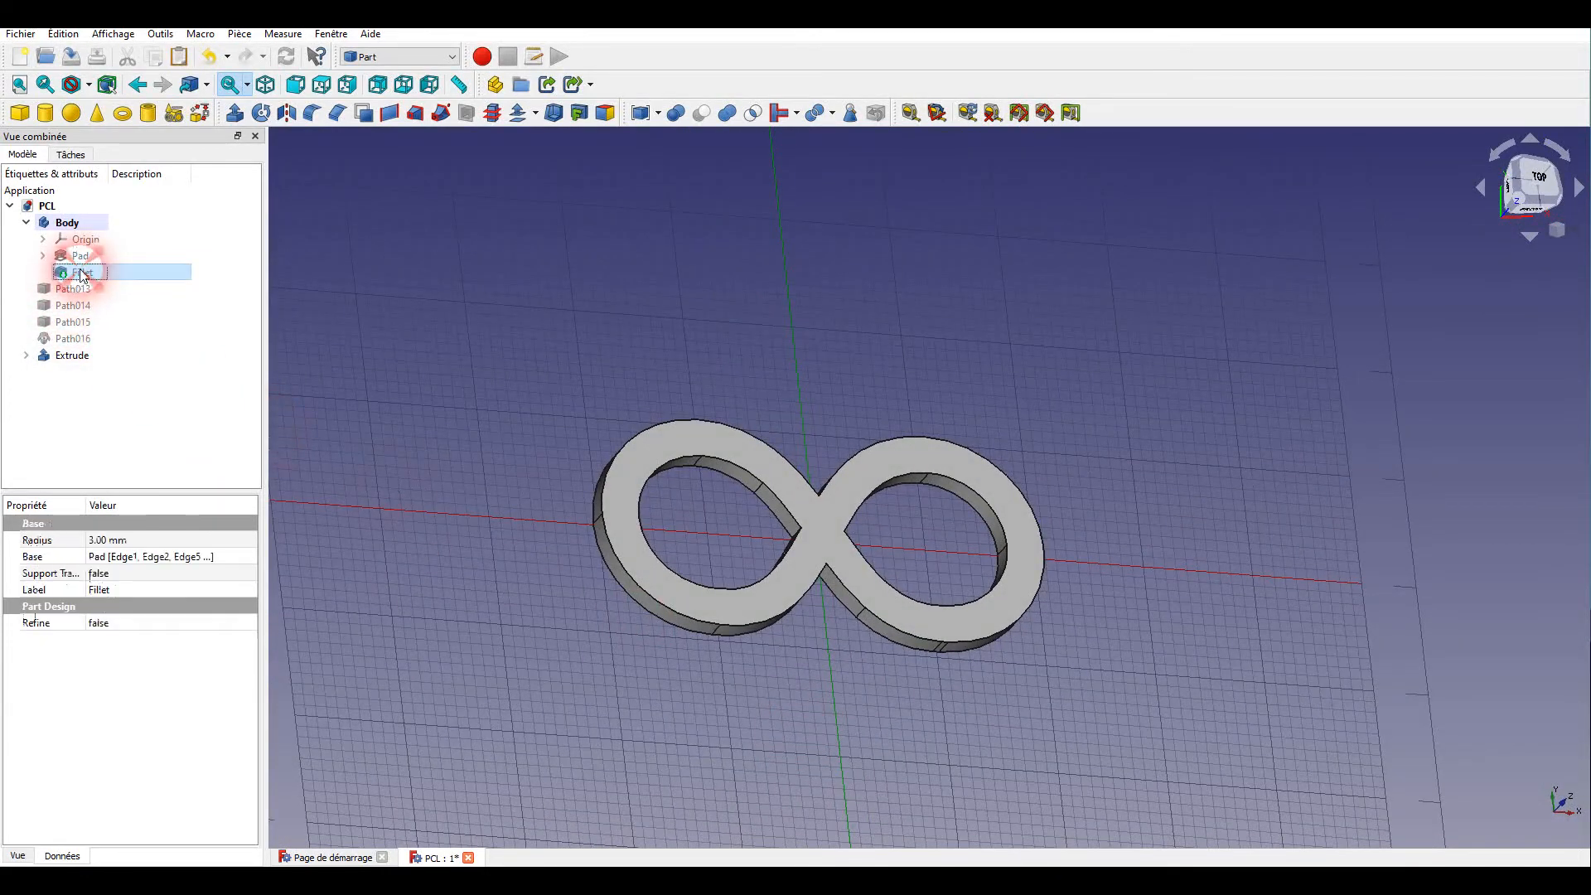
{"action": "key", "text": "space"}
{"action": "left_click_drag", "start_coordinate": [1082, 336], "coordinate": [964, 531]}
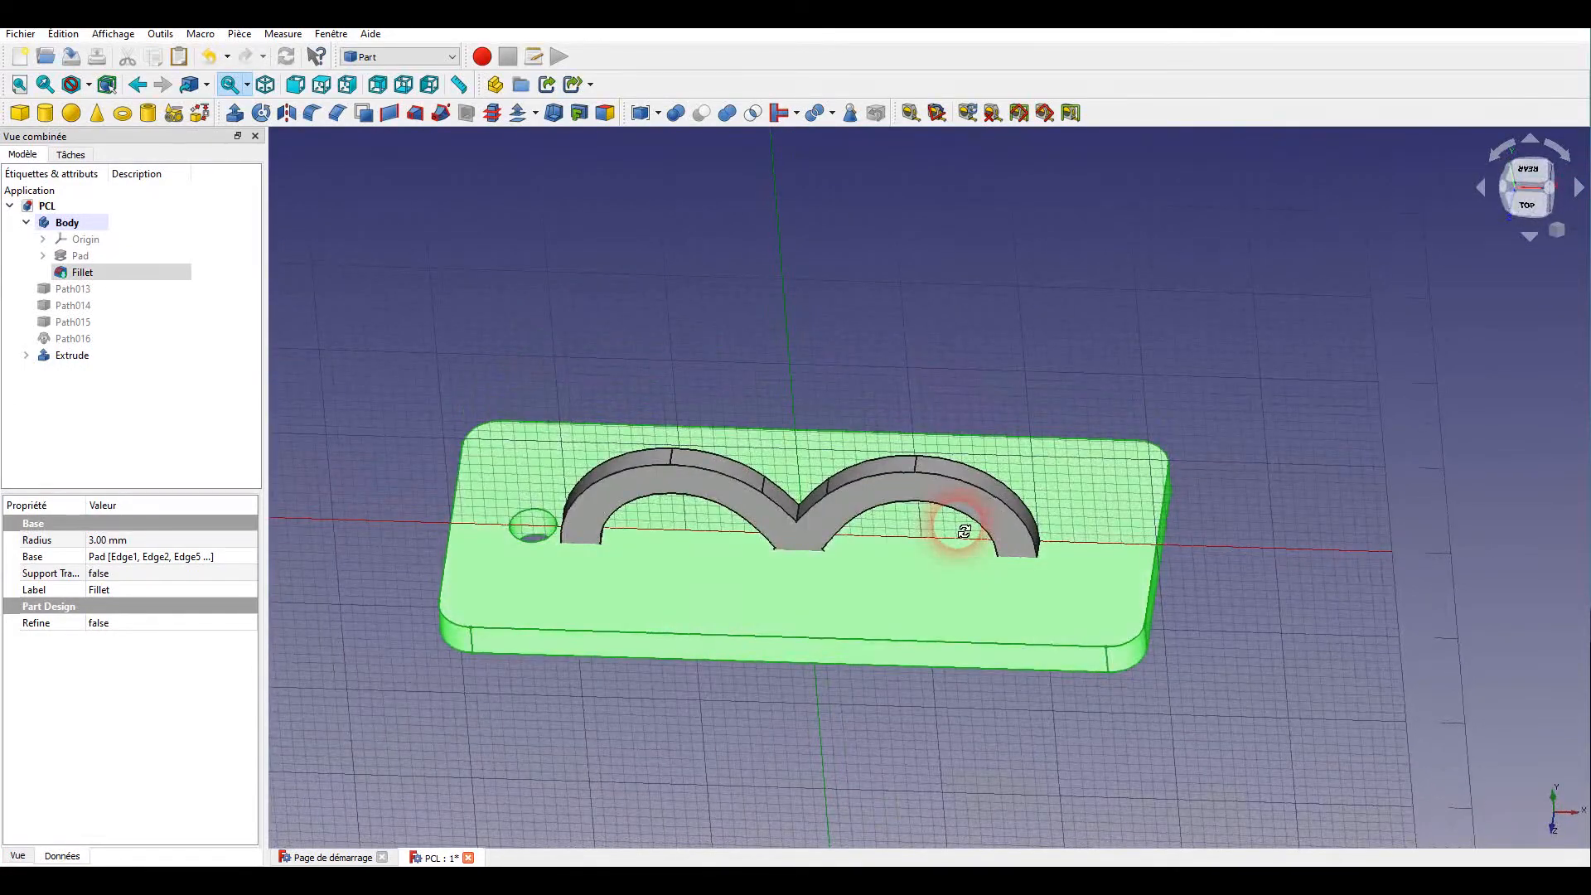
{"action": "mouse_move", "coordinate": [912, 764]}
{"action": "left_mouse_down"}
{"action": "mouse_move", "coordinate": [902, 704]}
{"action": "mouse_move", "coordinate": [906, 750]}
{"action": "left_mouse_up"}
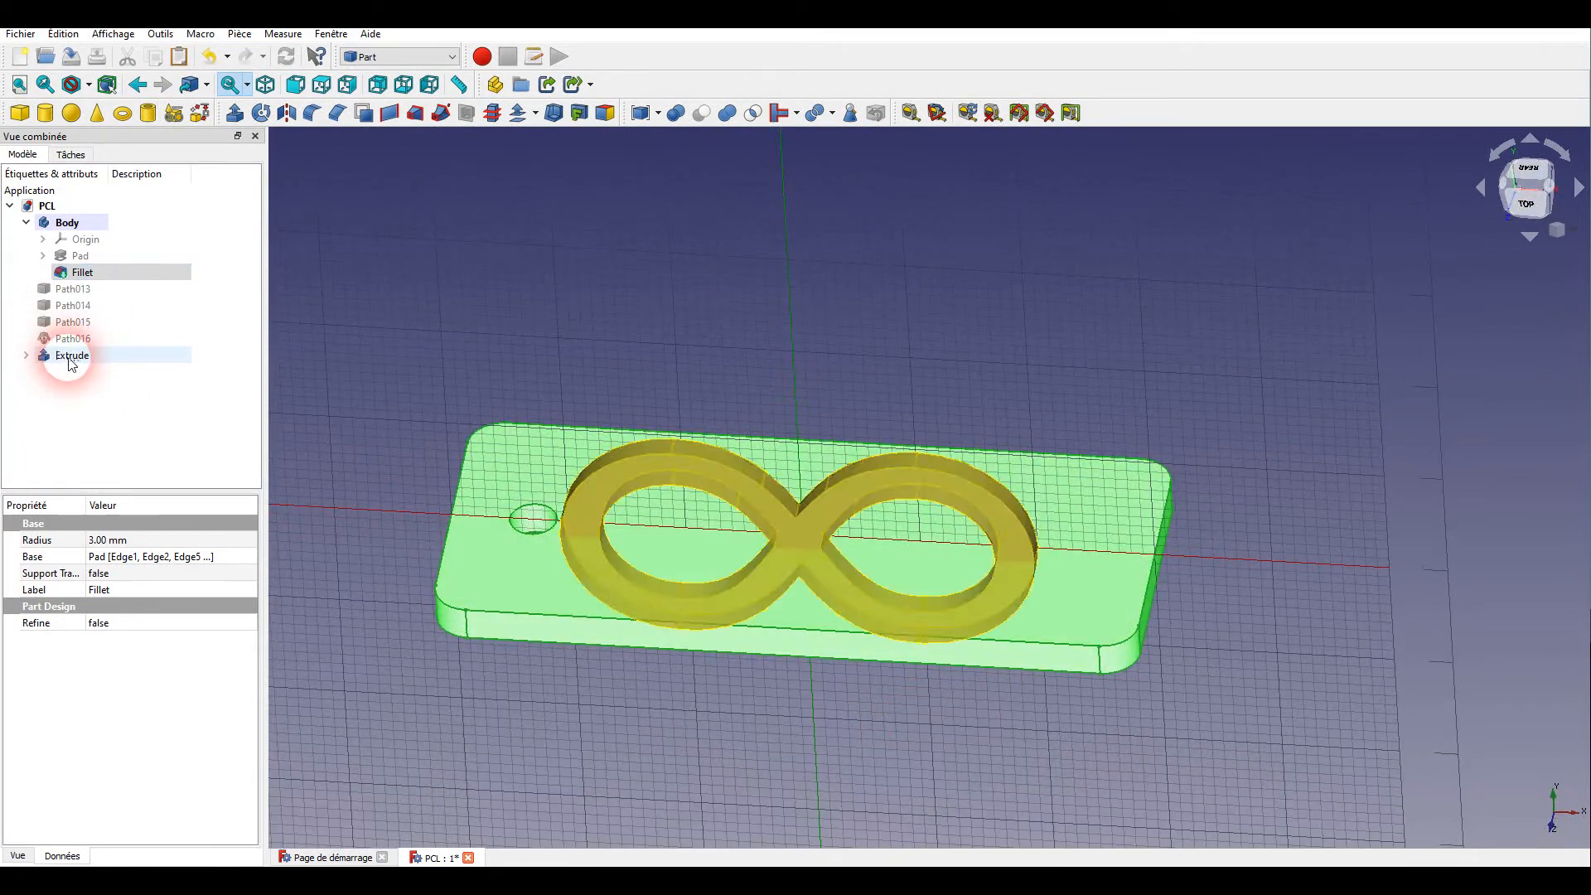
- Transform the extruded logo by rotating it to 270° about the X axis so it lies flat on the plate's large face
{"action": "left_click", "coordinate": [69, 358]}
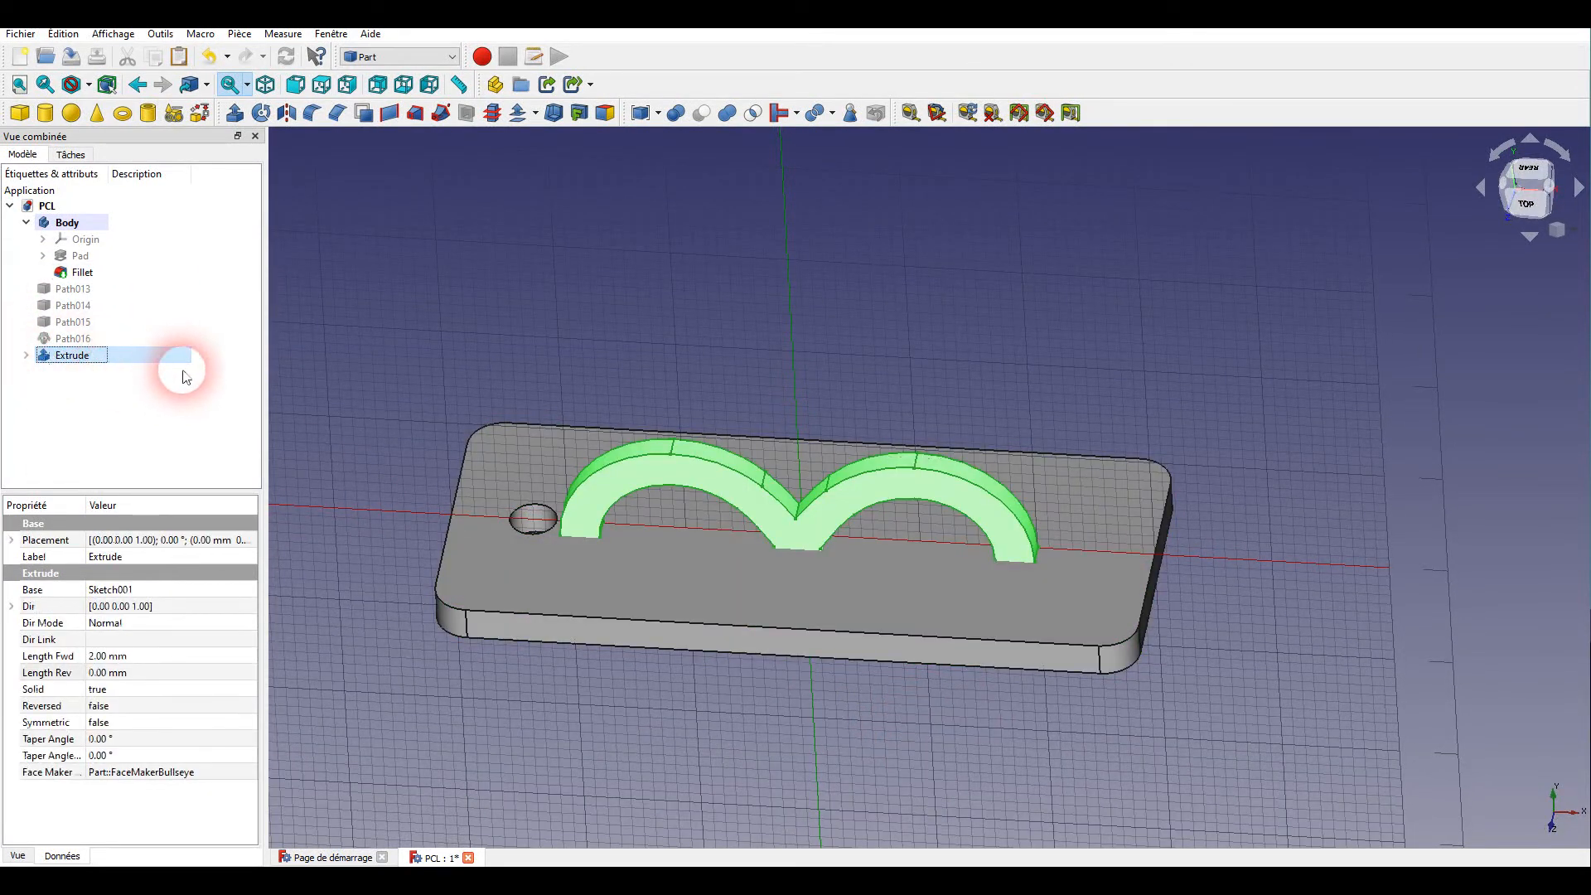
{"action": "right_click", "coordinate": [92, 360]}
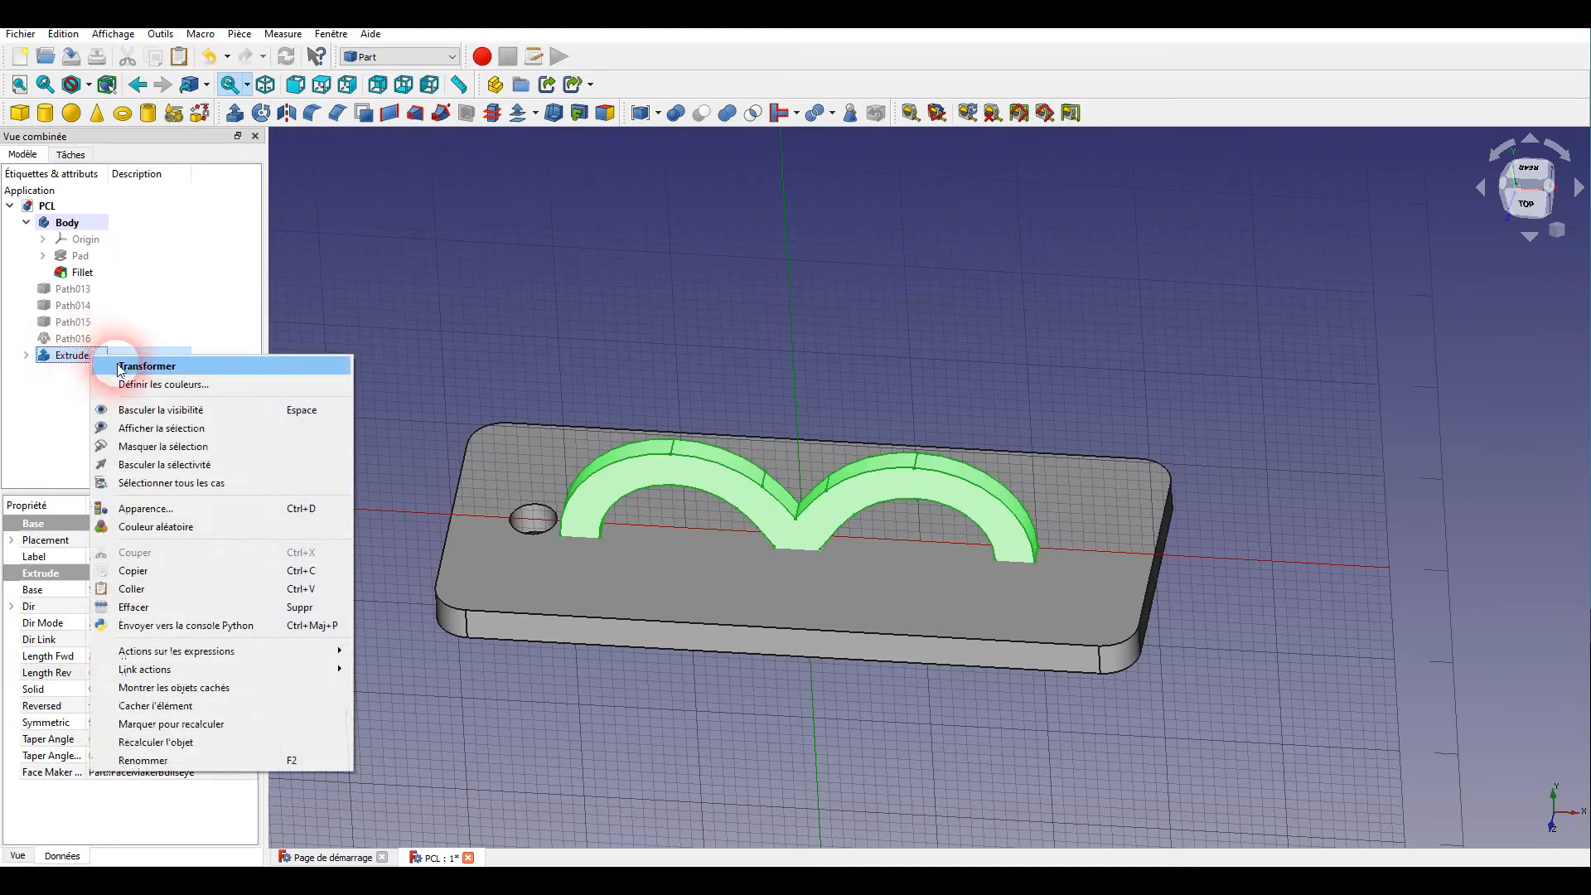
{"action": "left_click", "coordinate": [124, 367]}
{"action": "middle_click_drag", "start_coordinate": [1135, 739], "coordinate": [983, 748]}
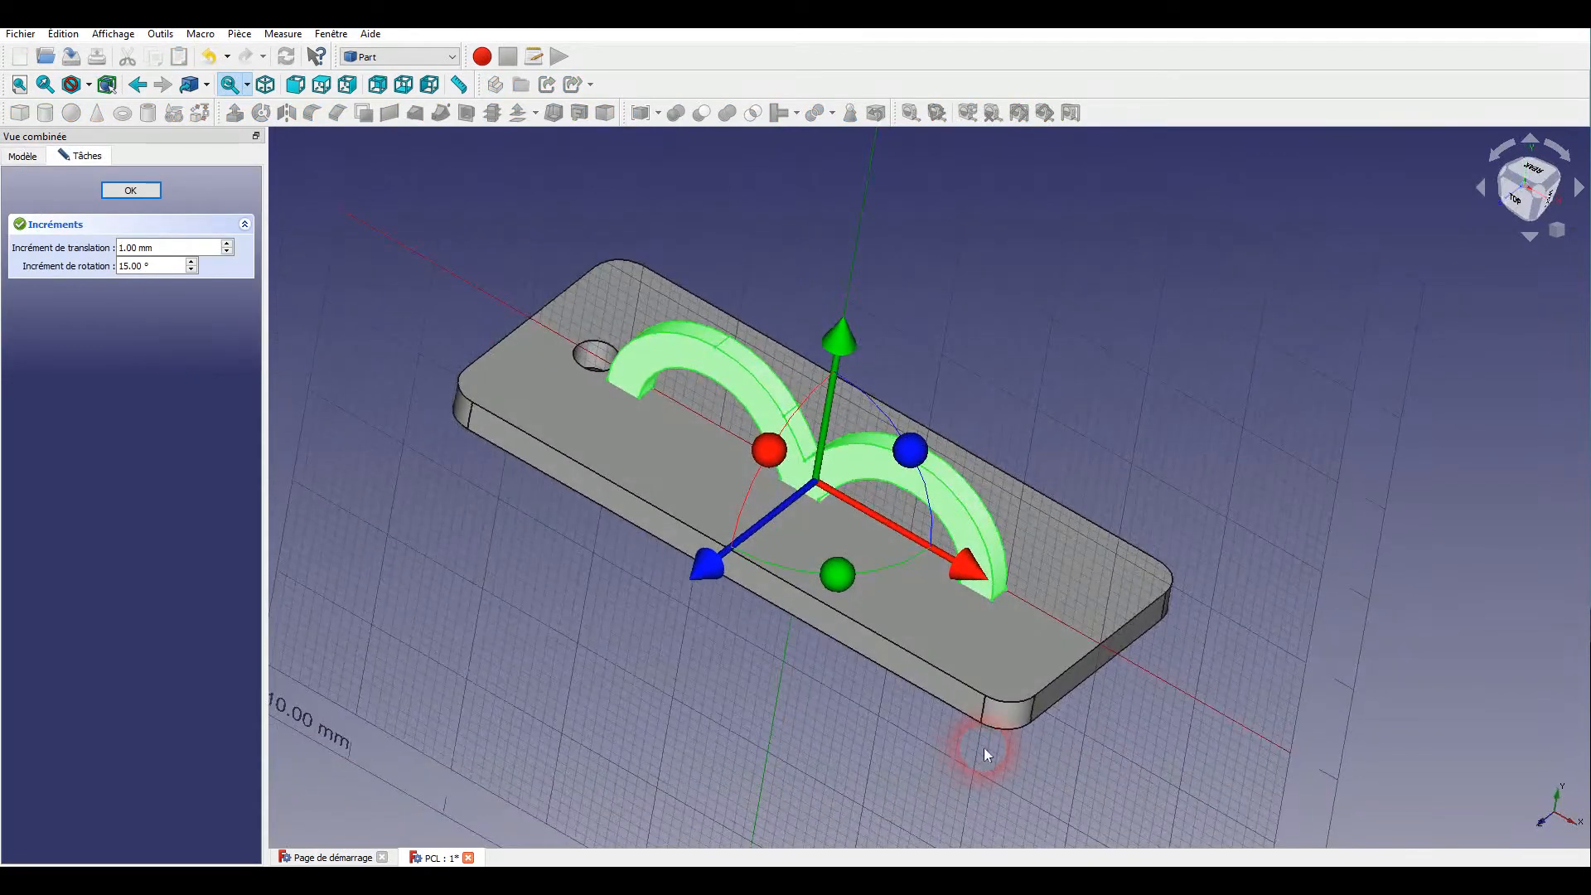
{"action": "left_click_drag", "start_coordinate": [850, 343], "coordinate": [849, 343]}
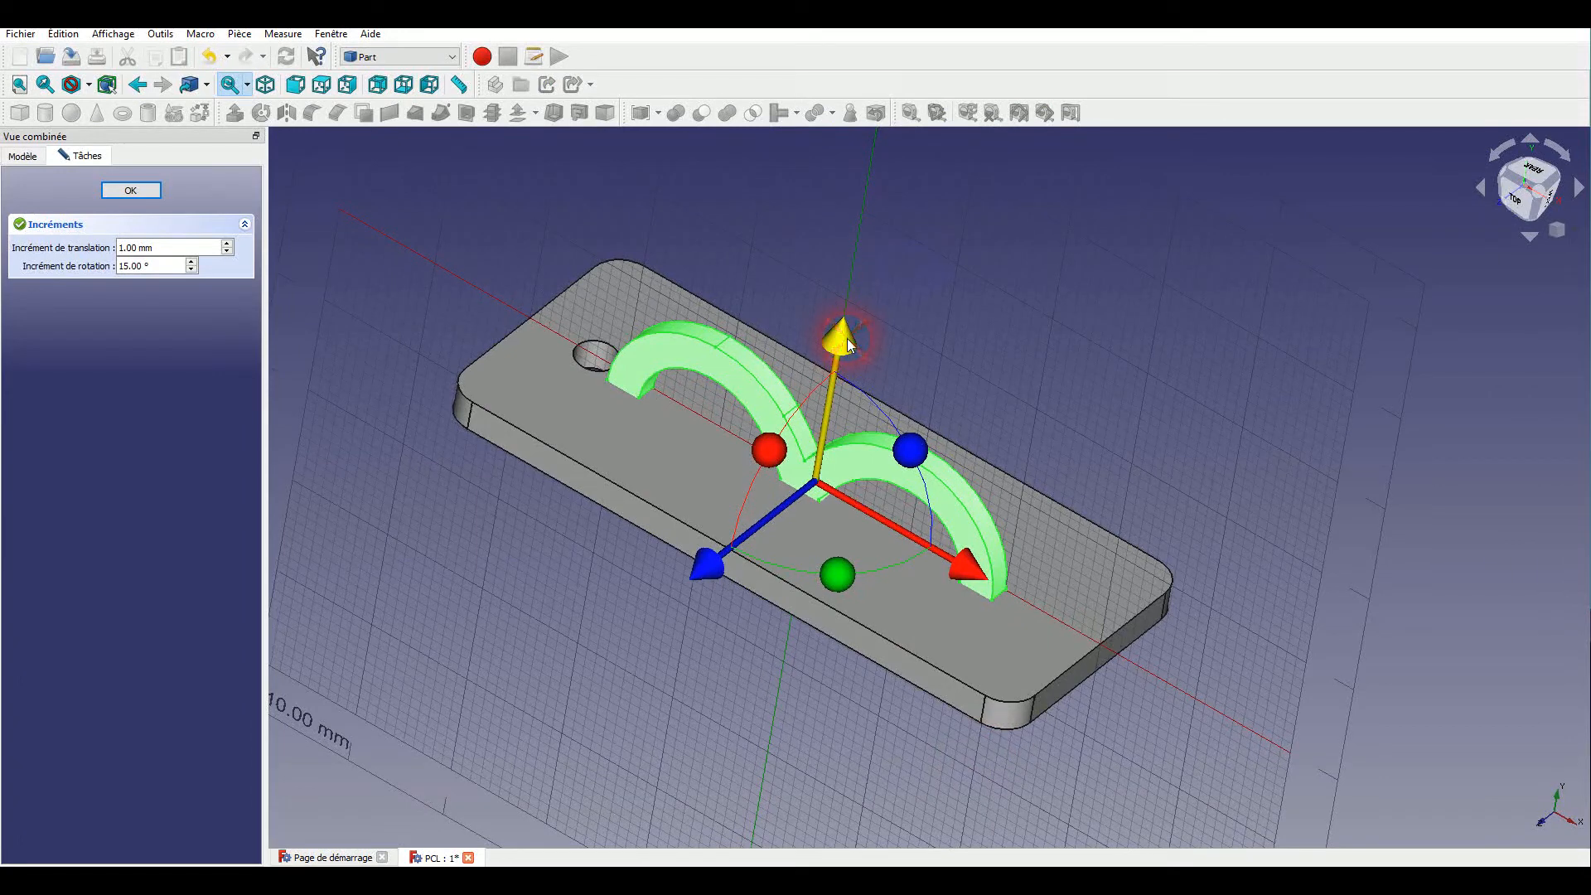
{"action": "middle_click_drag", "start_coordinate": [841, 728], "coordinate": [752, 696]}
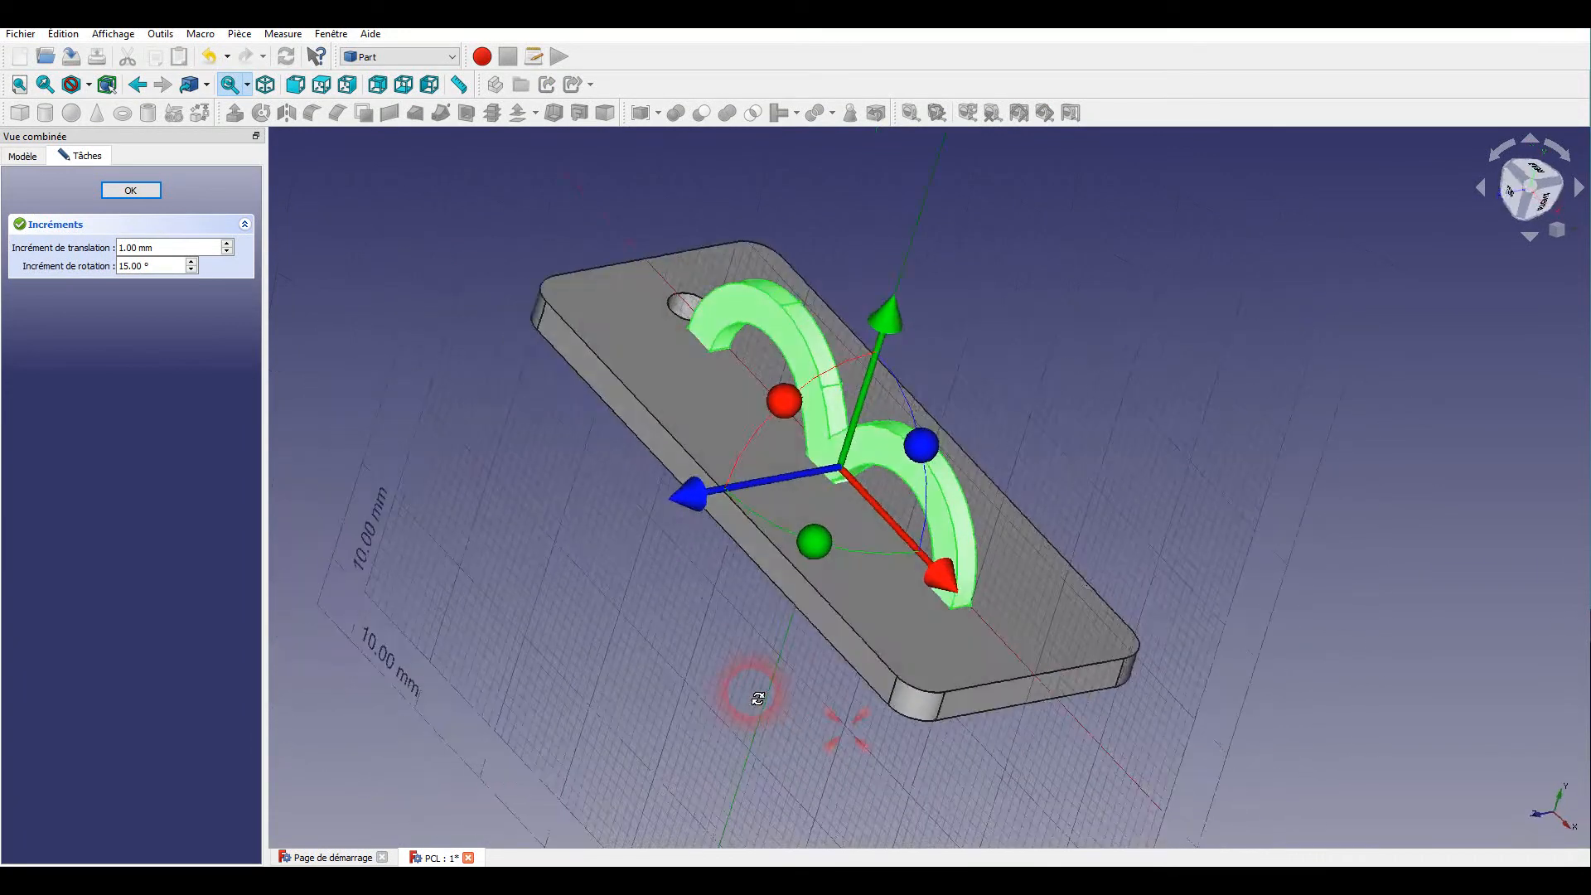
{"action": "left_click_drag", "start_coordinate": [784, 401], "coordinate": [945, 383]}
{"action": "middle_click_drag", "start_coordinate": [718, 681], "coordinate": [813, 754]}
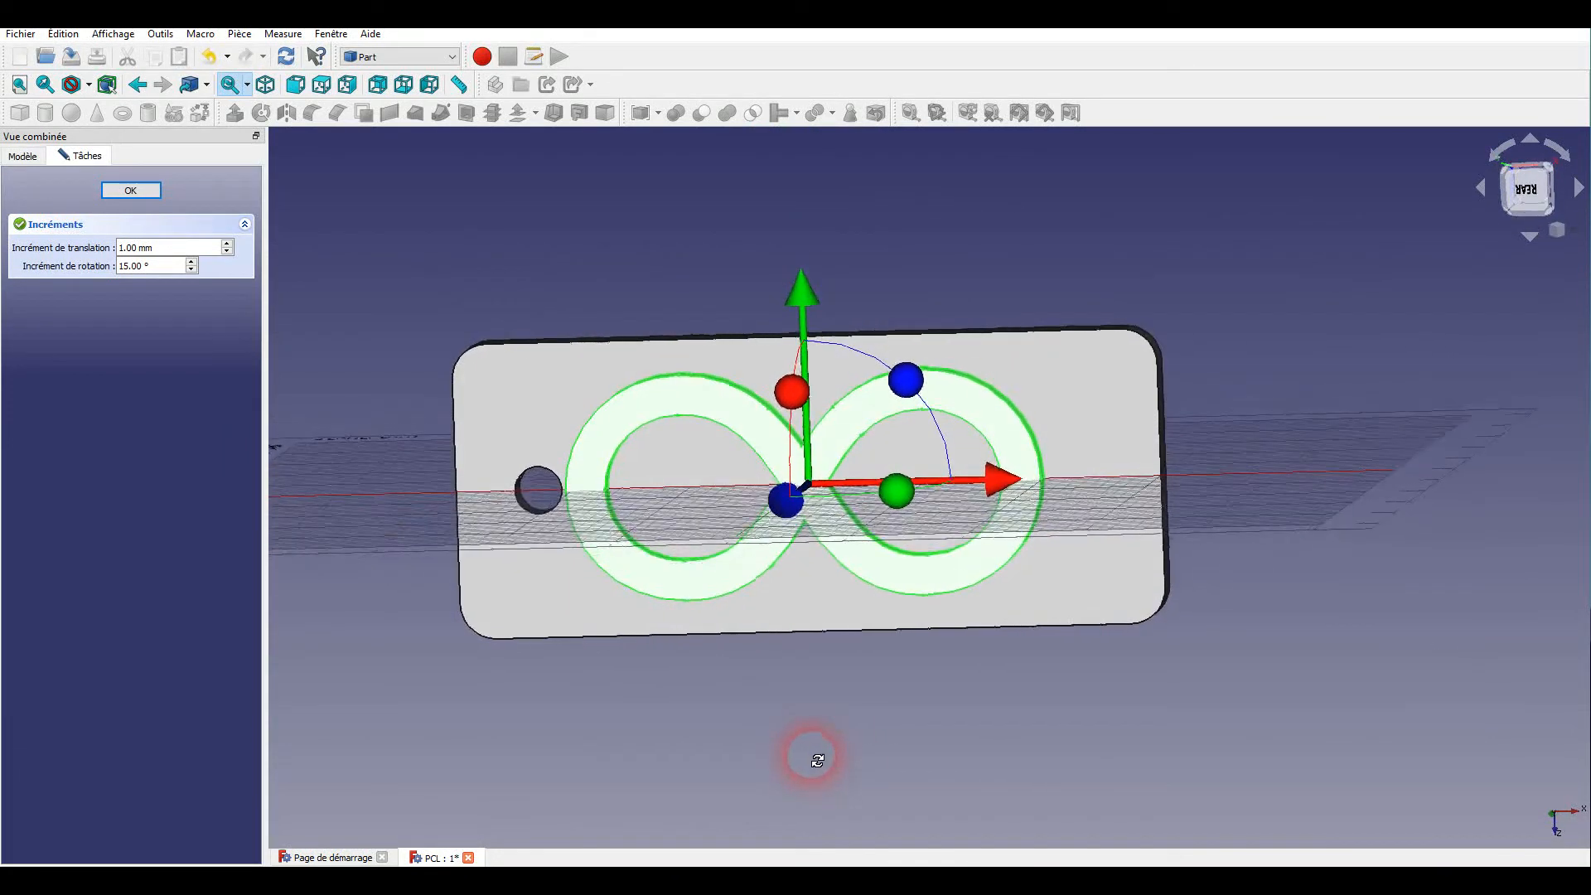
- Shift the extruded logo 4 mm along the X axis, away from the key ring hole, and finish the transform
{"action": "left_click", "coordinate": [322, 85]}
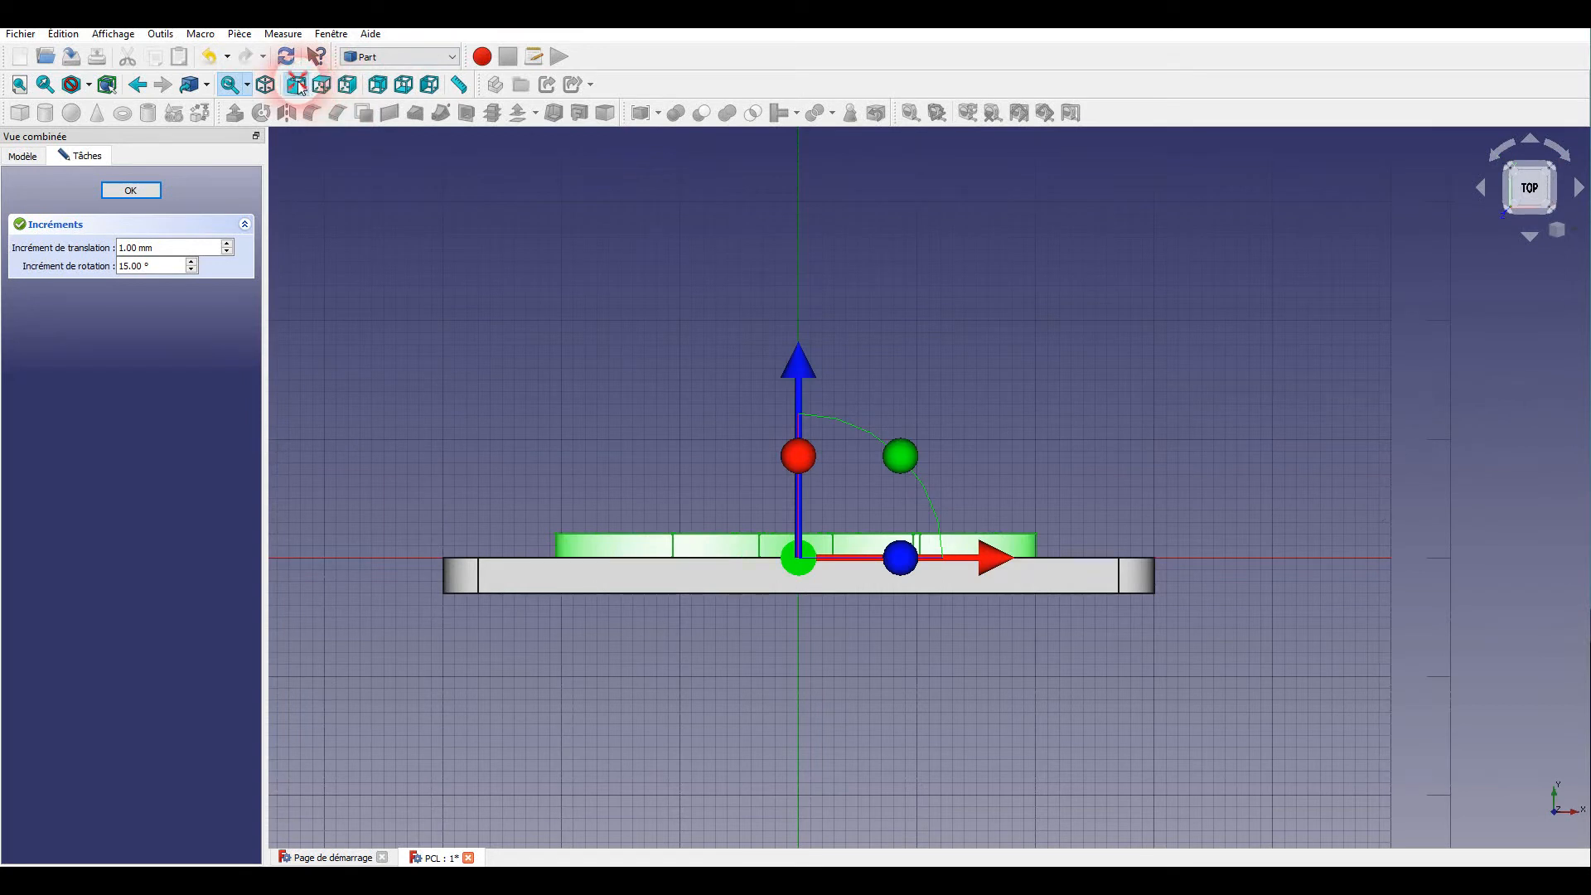
{"action": "left_click", "coordinate": [298, 85]}
{"action": "left_click", "coordinate": [378, 84]}
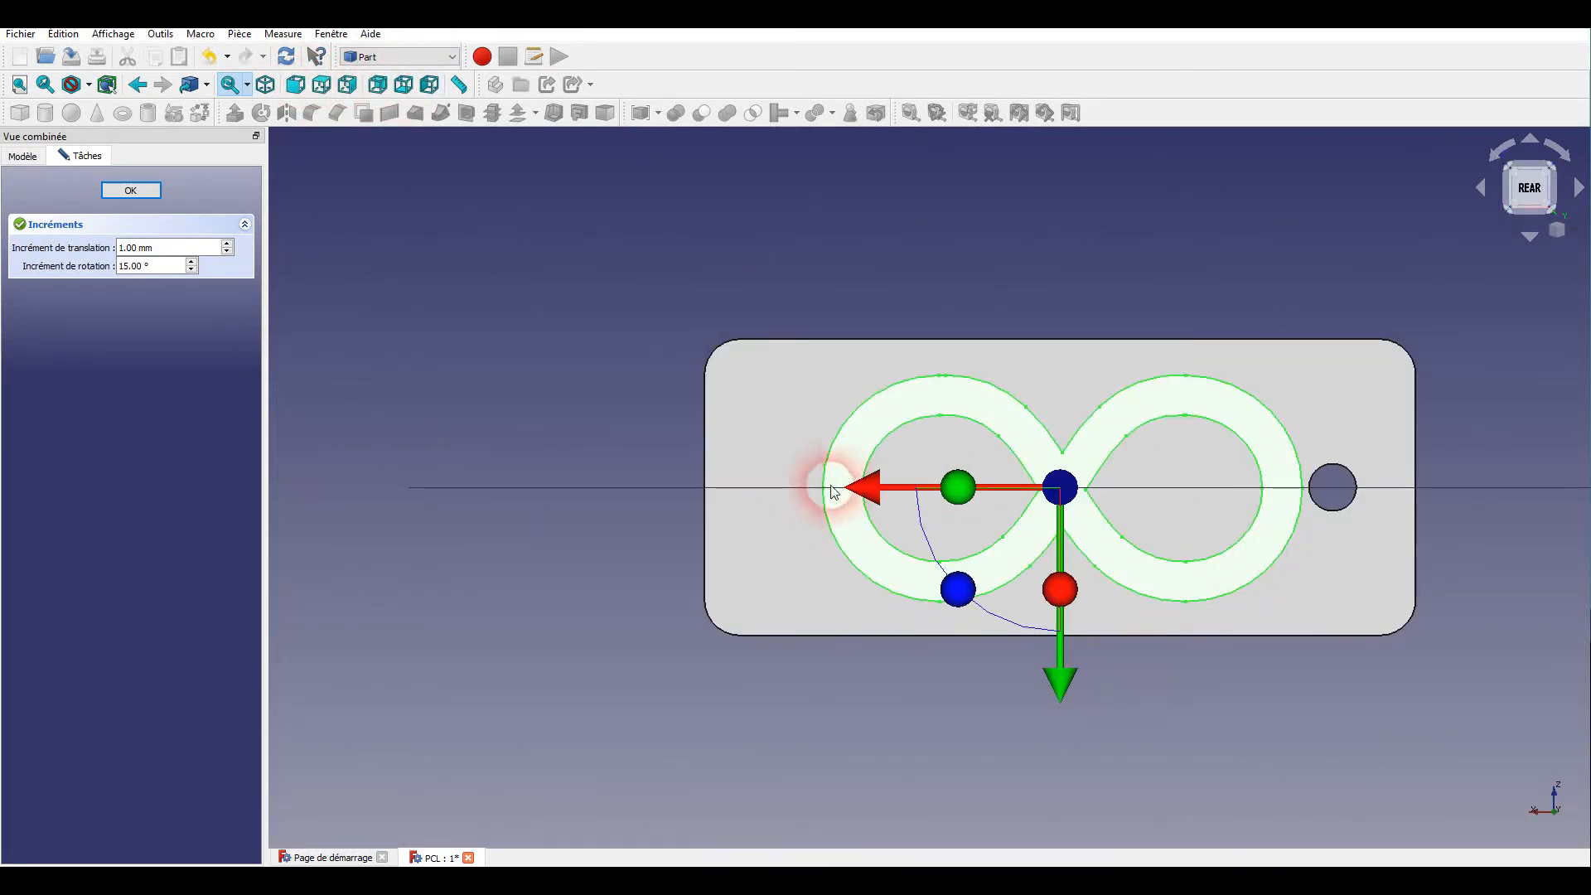
{"action": "left_click_drag", "start_coordinate": [863, 489], "coordinate": [823, 497]}
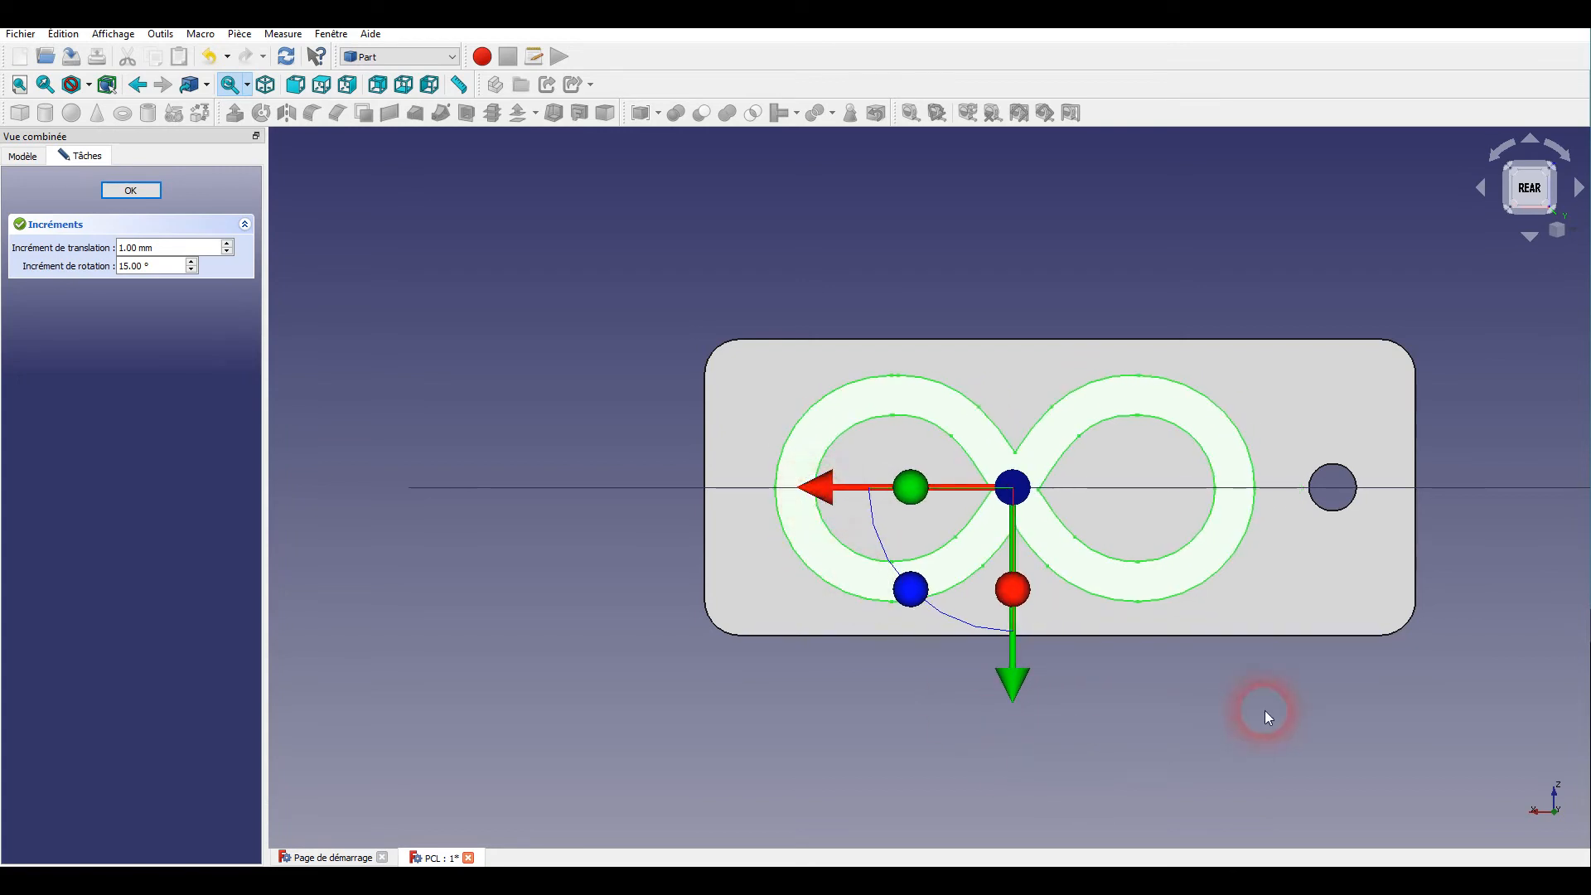
{"action": "left_click", "coordinate": [1265, 709]}
{"action": "middle_click_drag", "start_coordinate": [1023, 782], "coordinate": [272, 536]}
{"action": "middle_click_drag", "start_coordinate": [906, 723], "coordinate": [881, 788]}
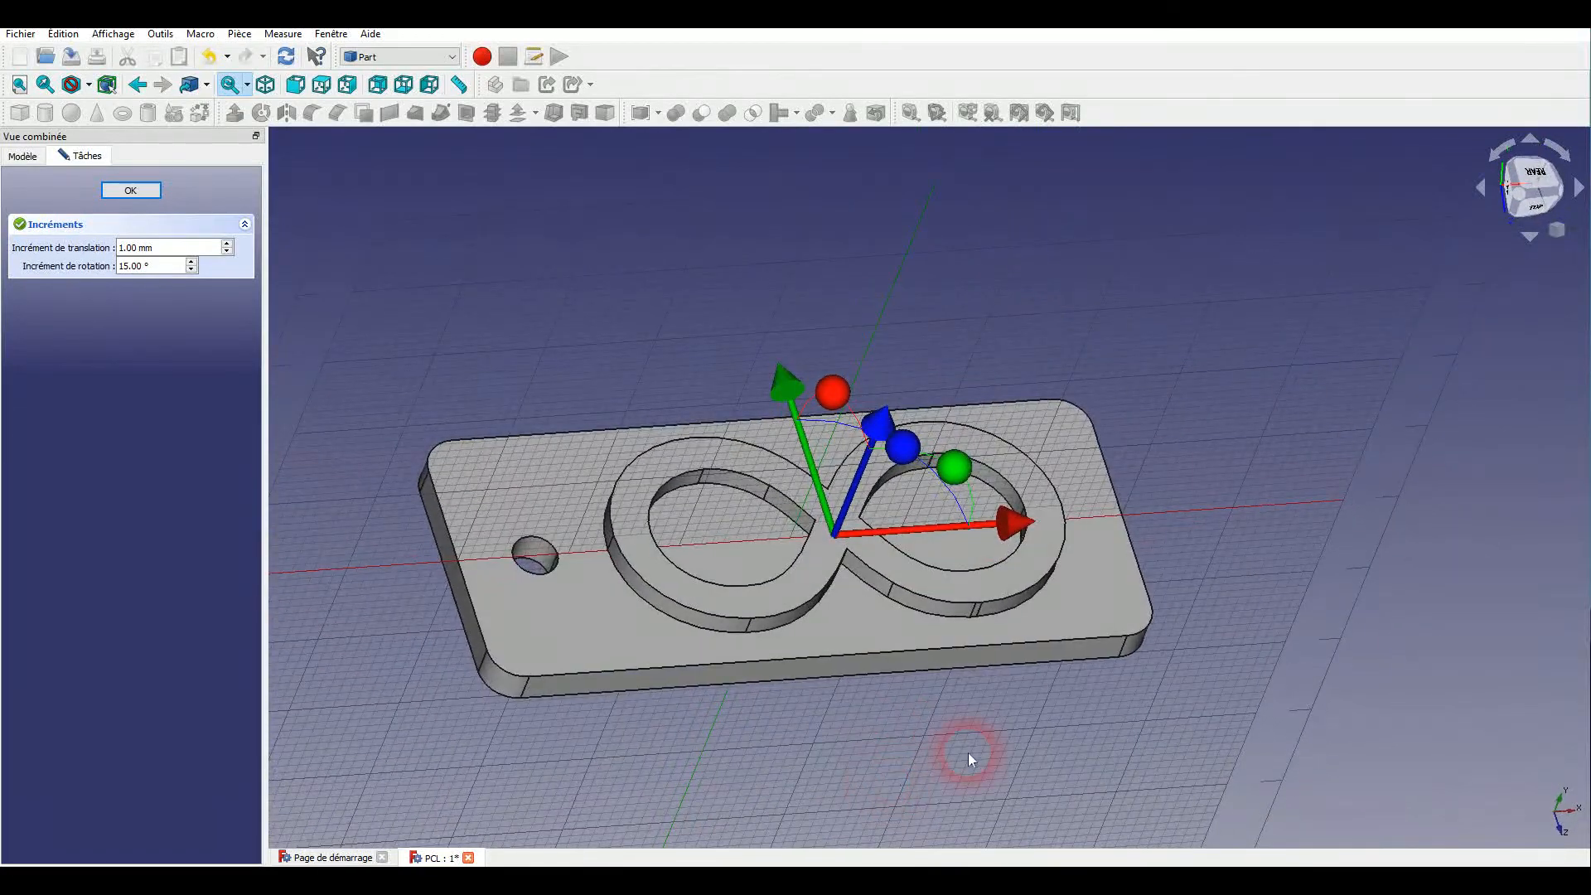
{"action": "mouse_move", "coordinate": [923, 711]}
{"action": "middle_mouse_down"}
{"action": "mouse_move", "coordinate": [905, 757]}
{"action": "mouse_move", "coordinate": [914, 733]}
{"action": "middle_mouse_up"}
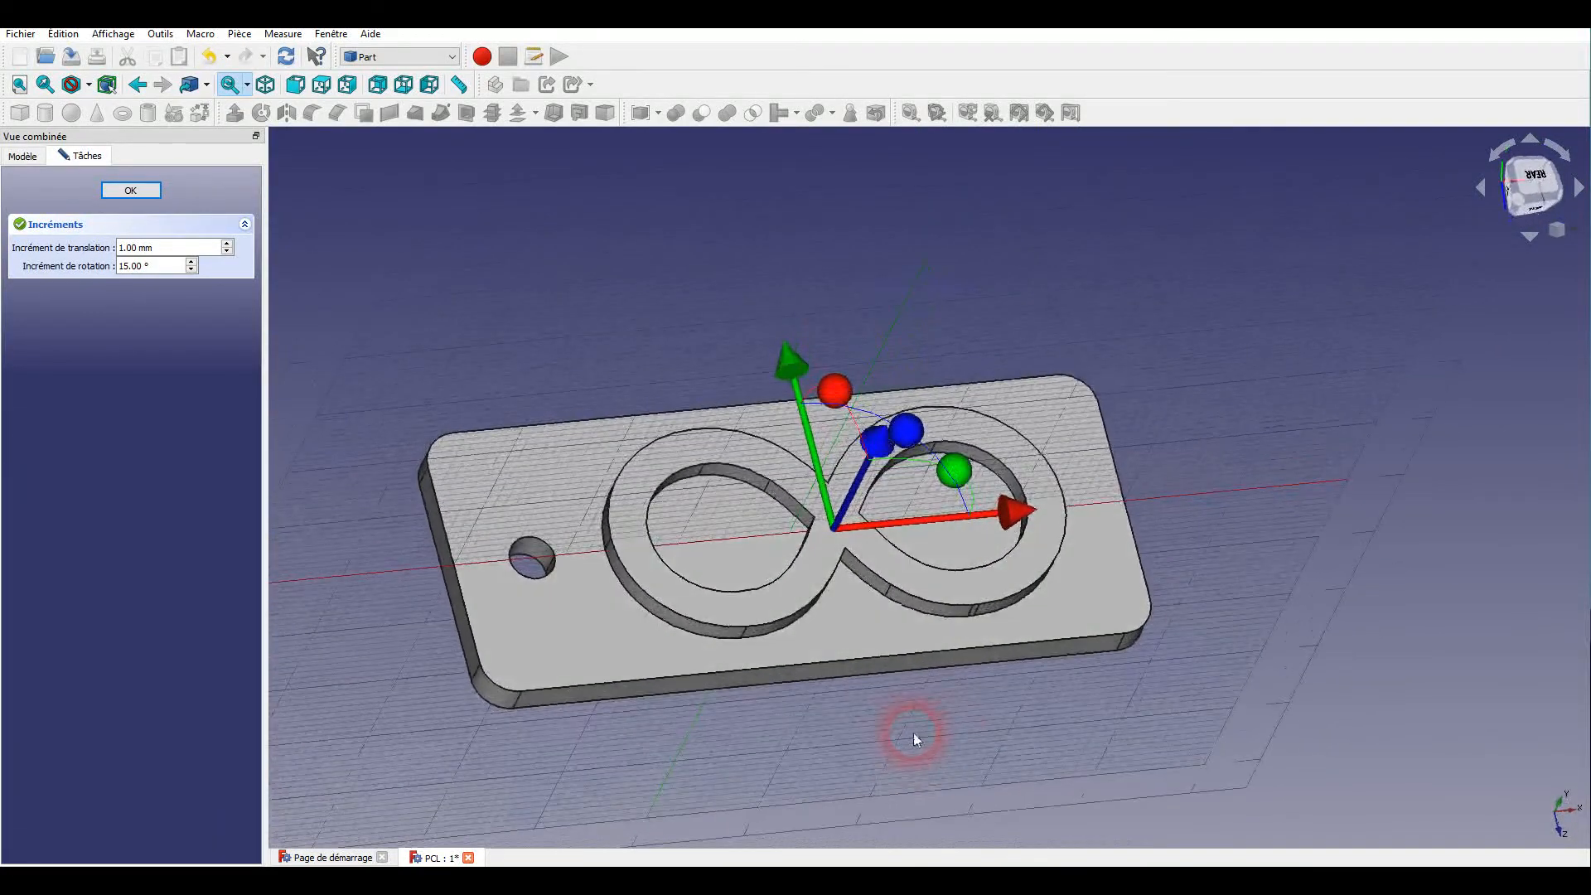
{"action": "left_click", "coordinate": [130, 189]}
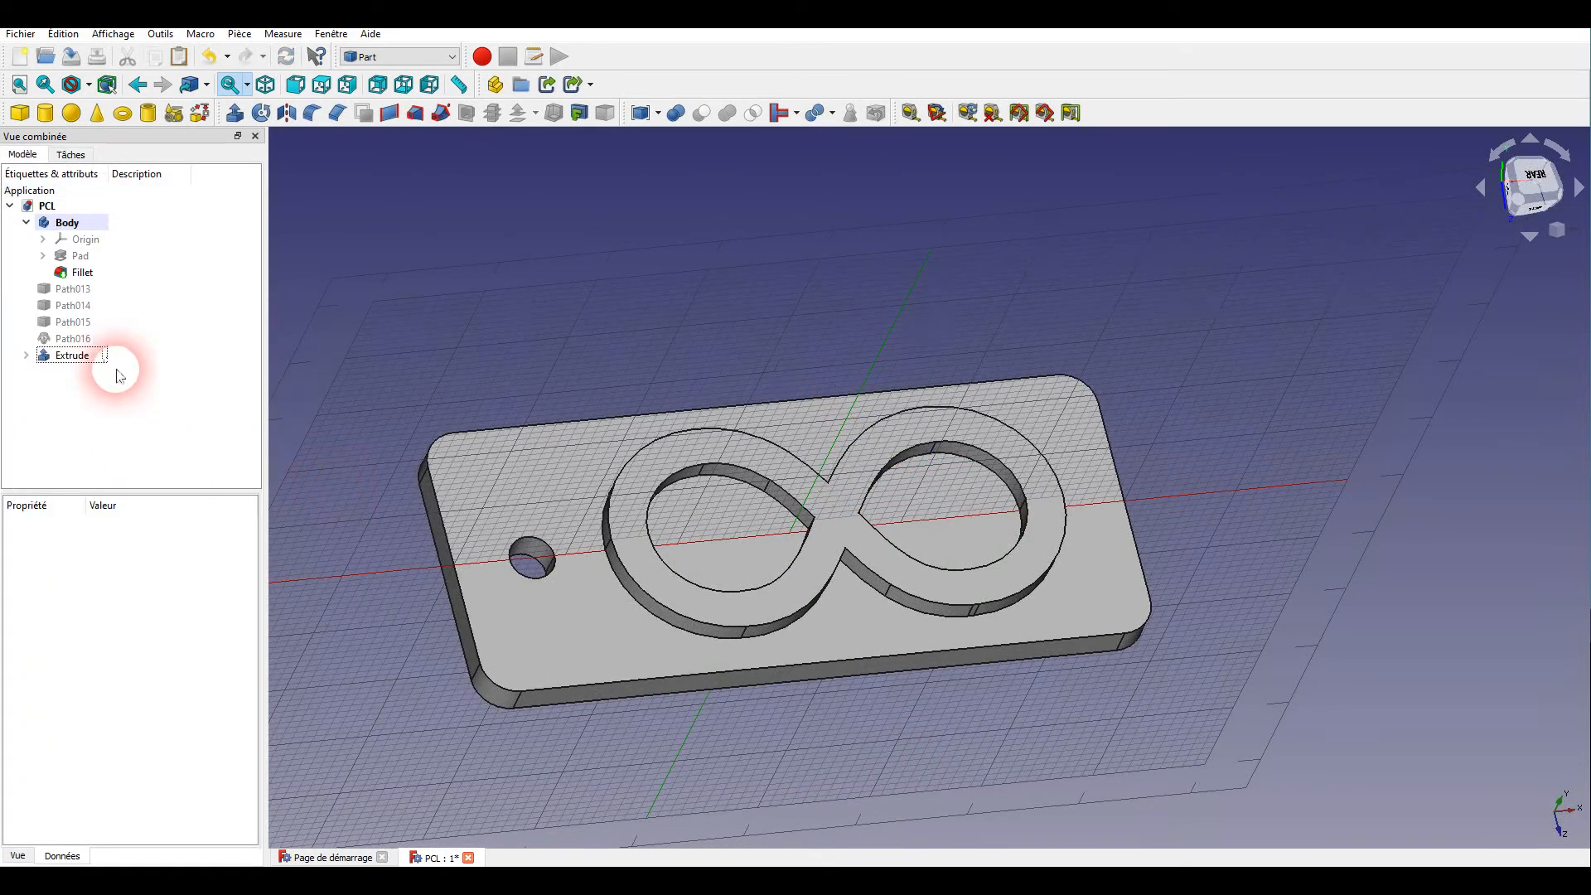
- Fuse the plate's Fillet and the logo's Extrude into one solid with a Boolean union and dismiss the report view
{"action": "middle_click_drag", "start_coordinate": [843, 763], "coordinate": [789, 746]}
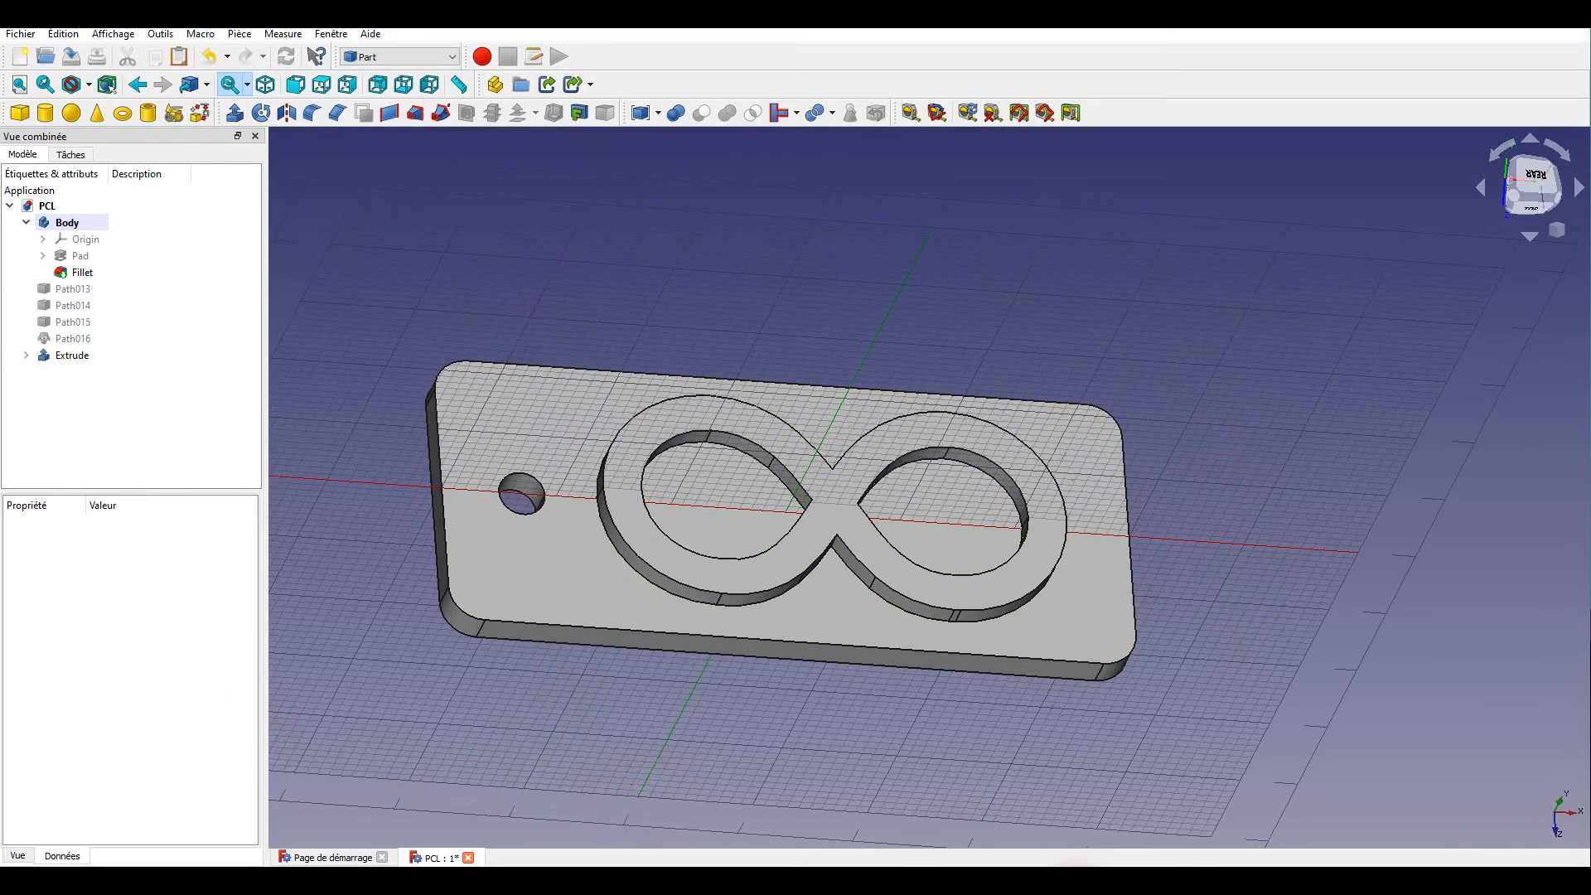
{"action": "middle_click_drag", "start_coordinate": [1066, 768], "coordinate": [1012, 682]}
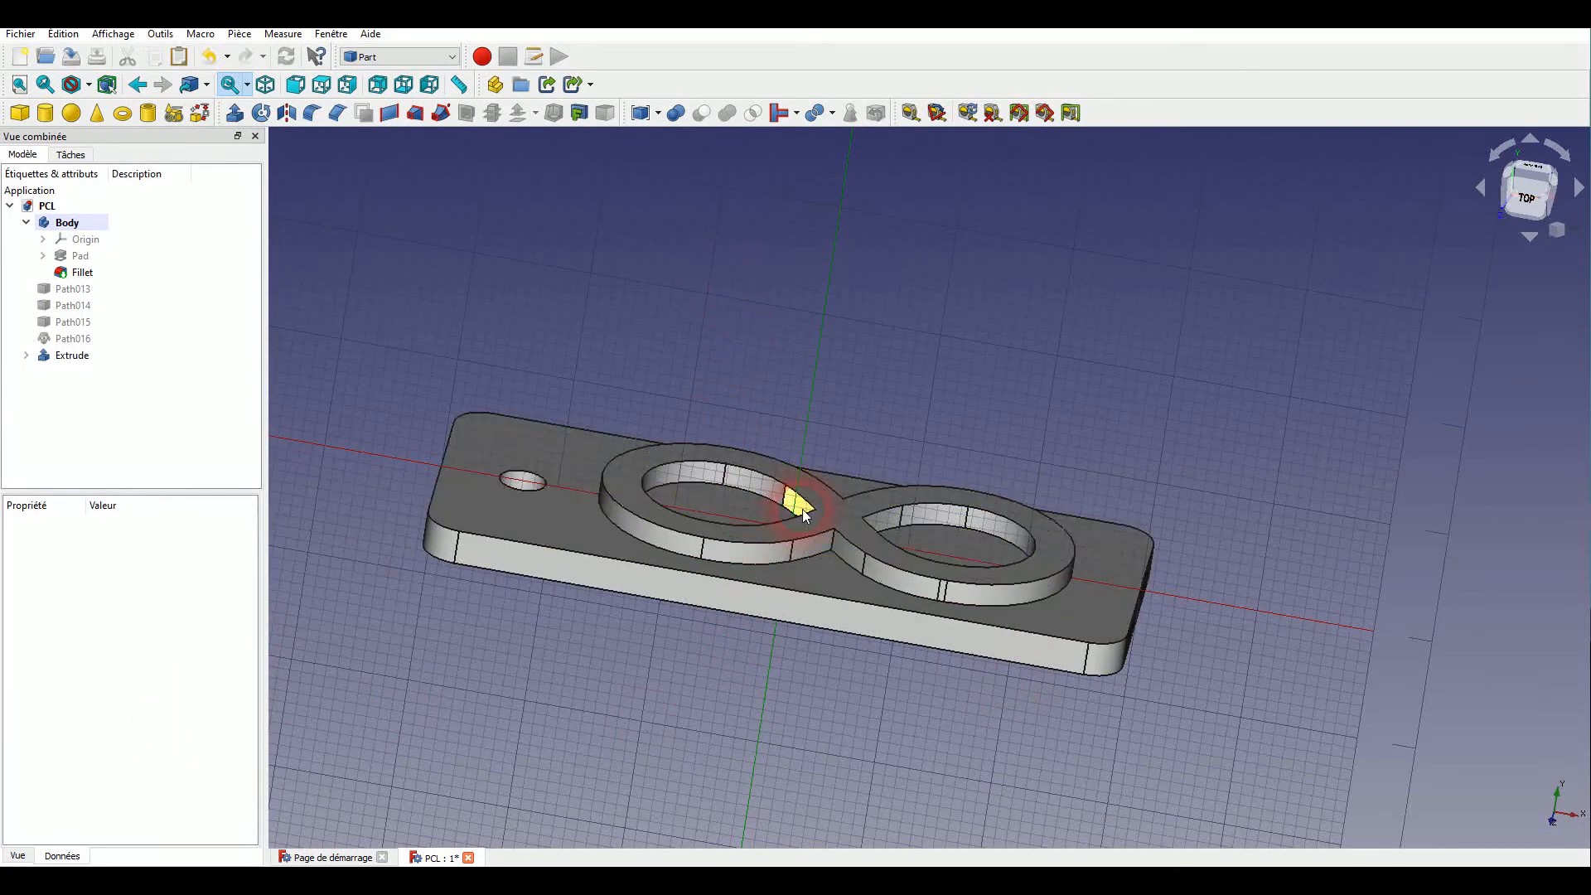
{"action": "left_click", "coordinate": [68, 356]}
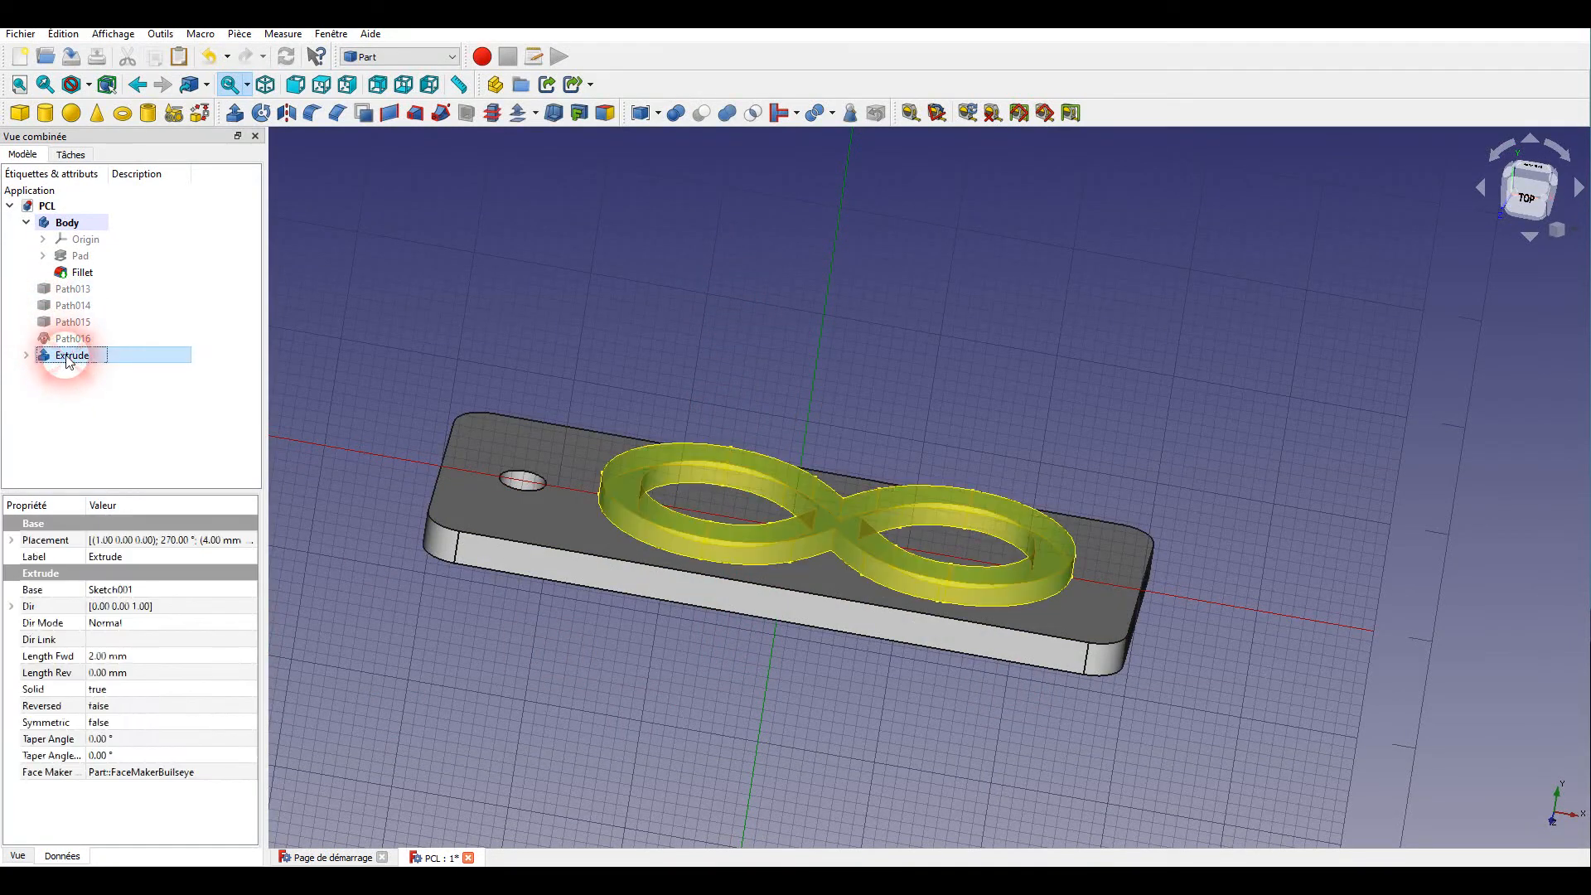
{"action": "left_click", "coordinate": [79, 272]}
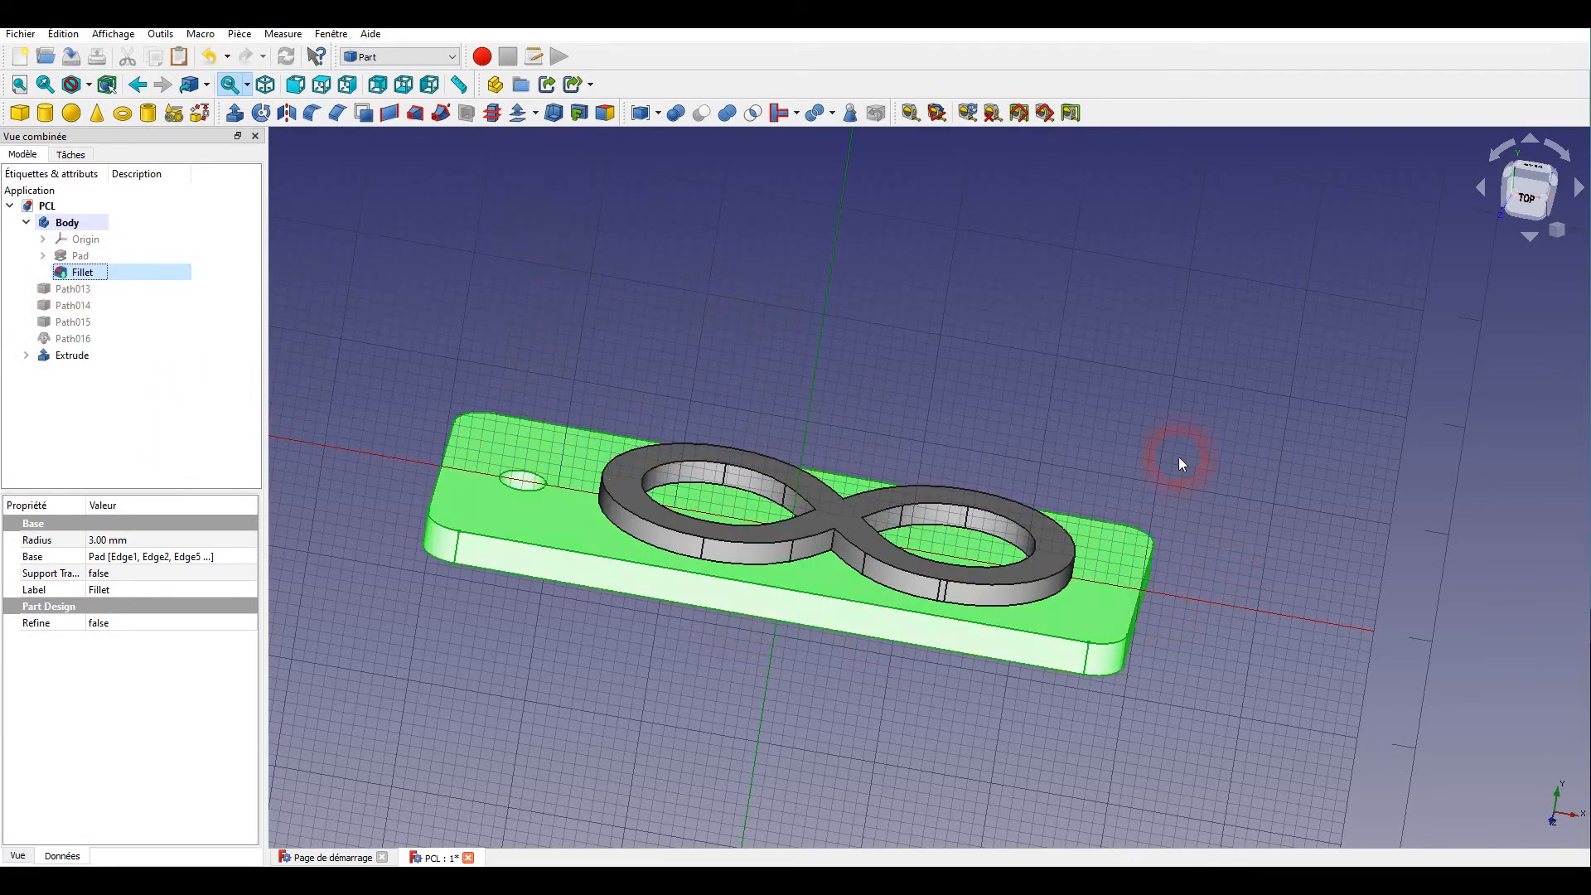
{"action": "mouse_move", "coordinate": [634, 356]}
{"action": "middle_mouse_down"}
{"action": "mouse_move", "coordinate": [640, 391]}
{"action": "mouse_move", "coordinate": [654, 359]}
{"action": "middle_mouse_up"}
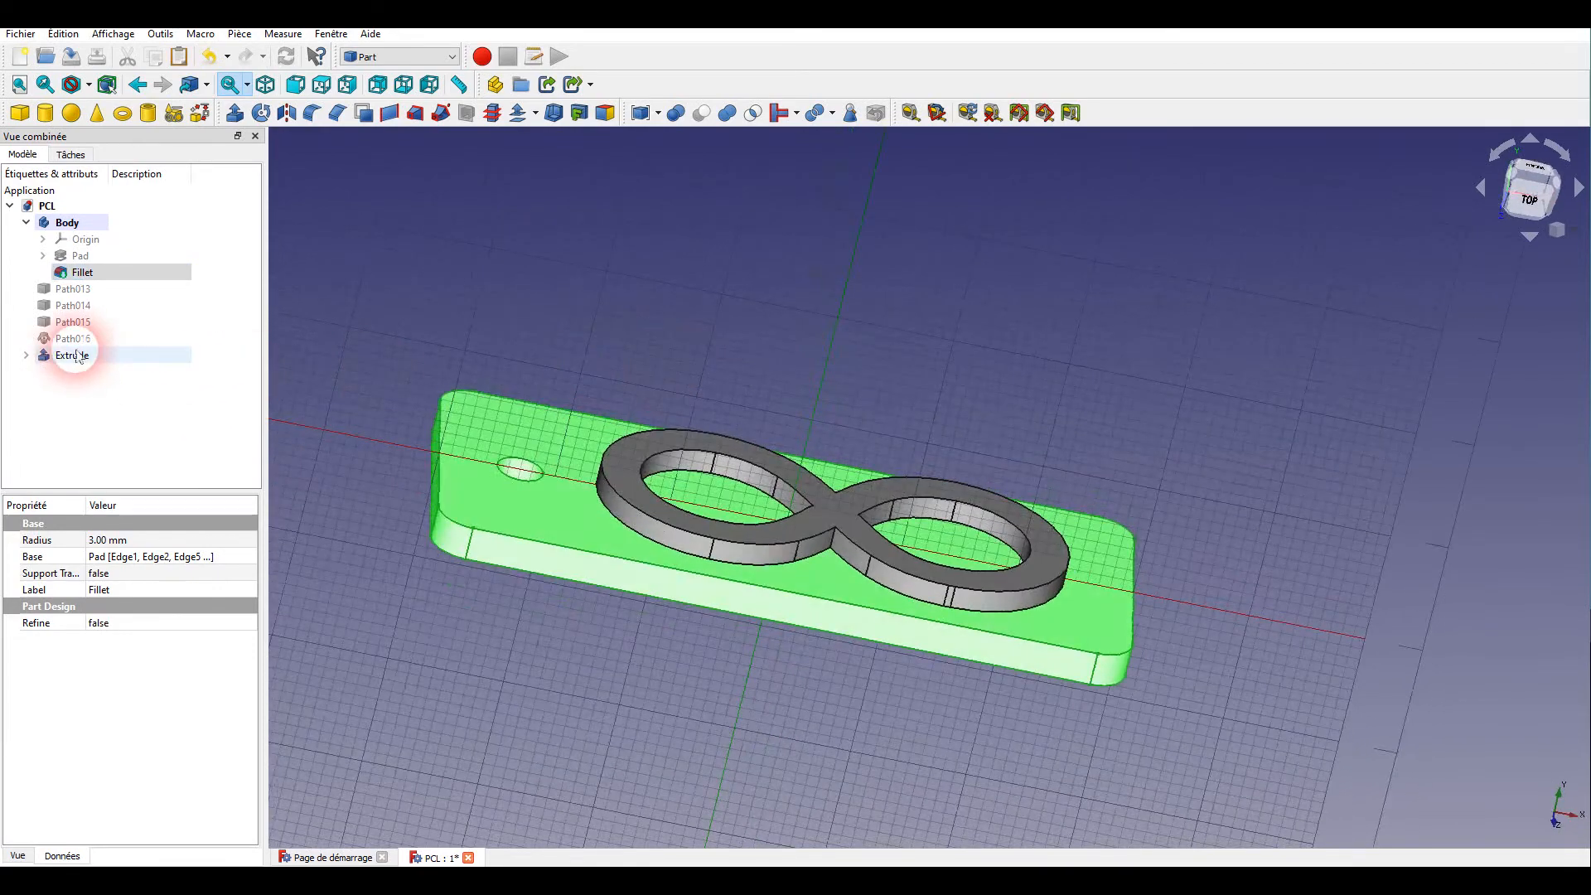
{"action": "left_click", "coordinate": [98, 427]}
{"action": "left_click", "coordinate": [67, 271]}
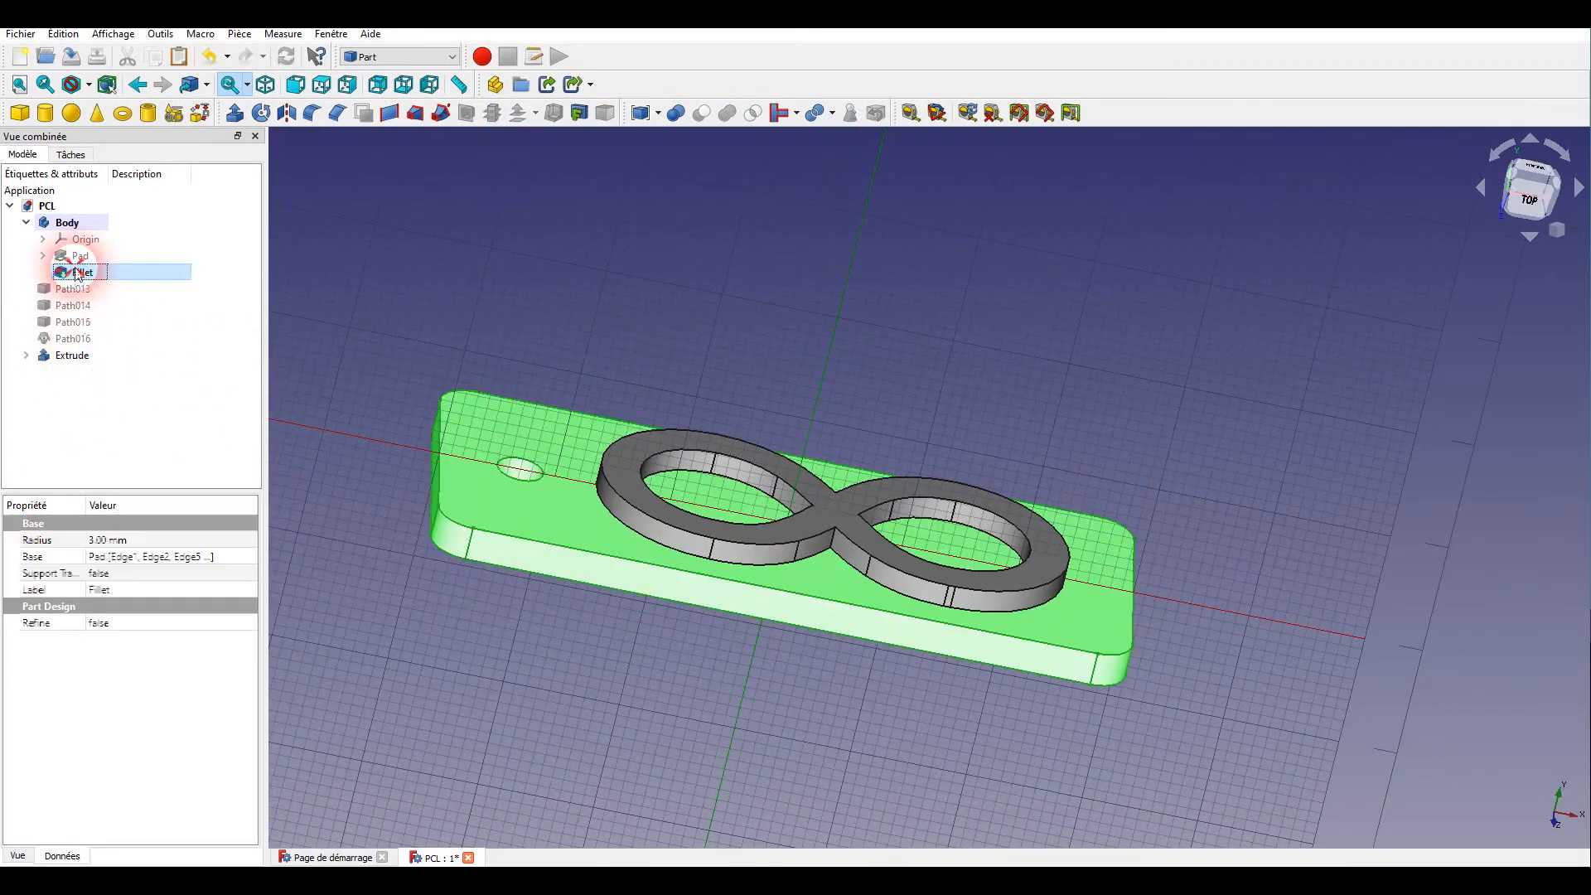
{"action": "left_click", "coordinate": [63, 358], "text": "ctrl"}
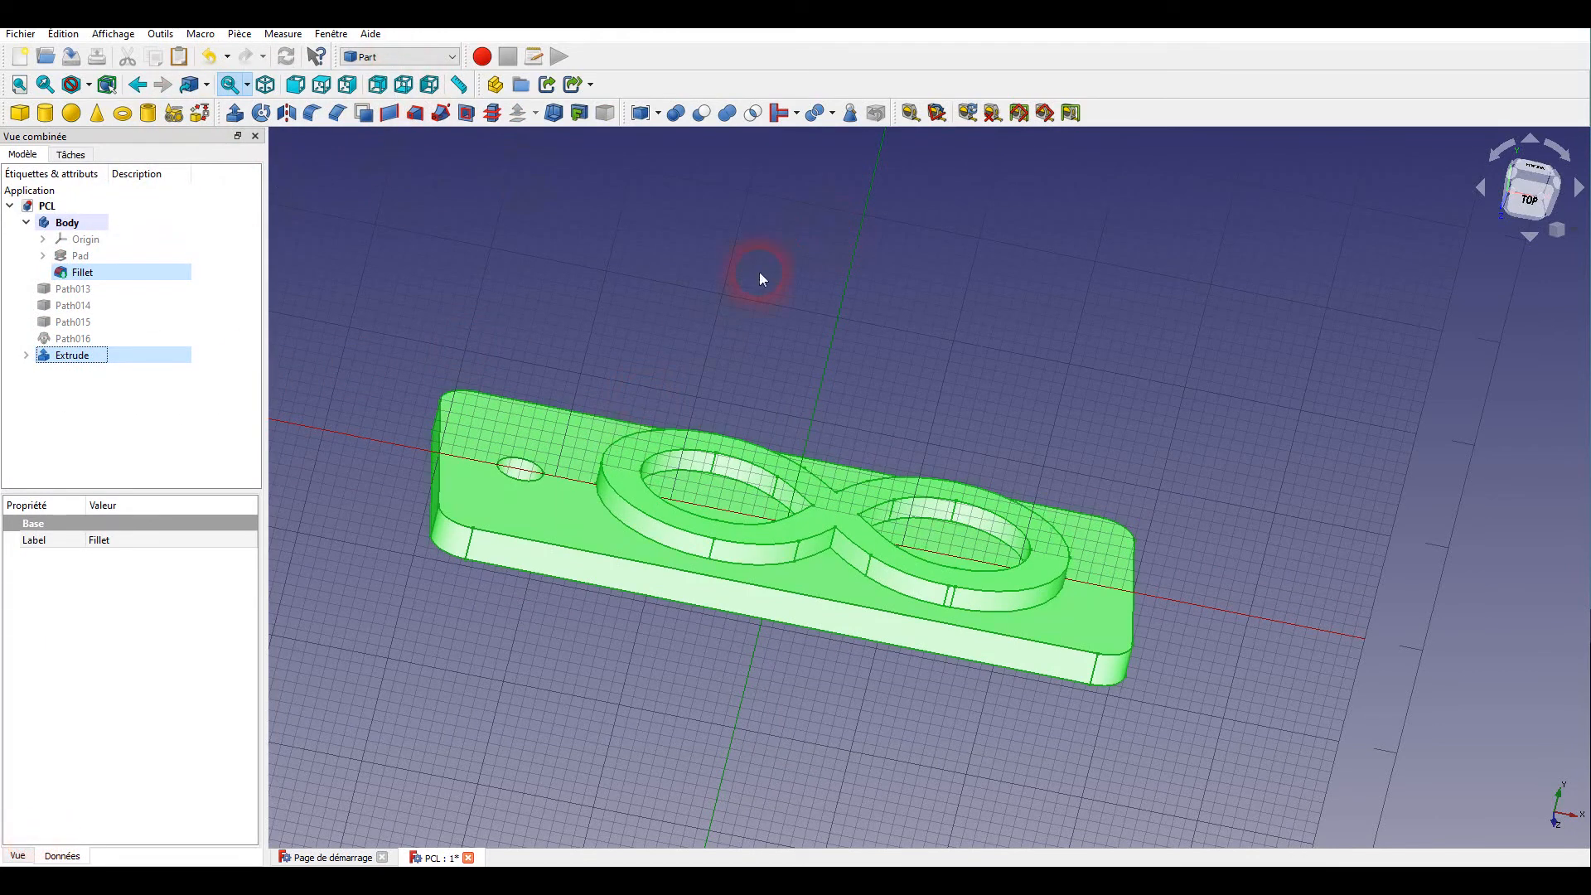
{"action": "left_click", "coordinate": [728, 115]}
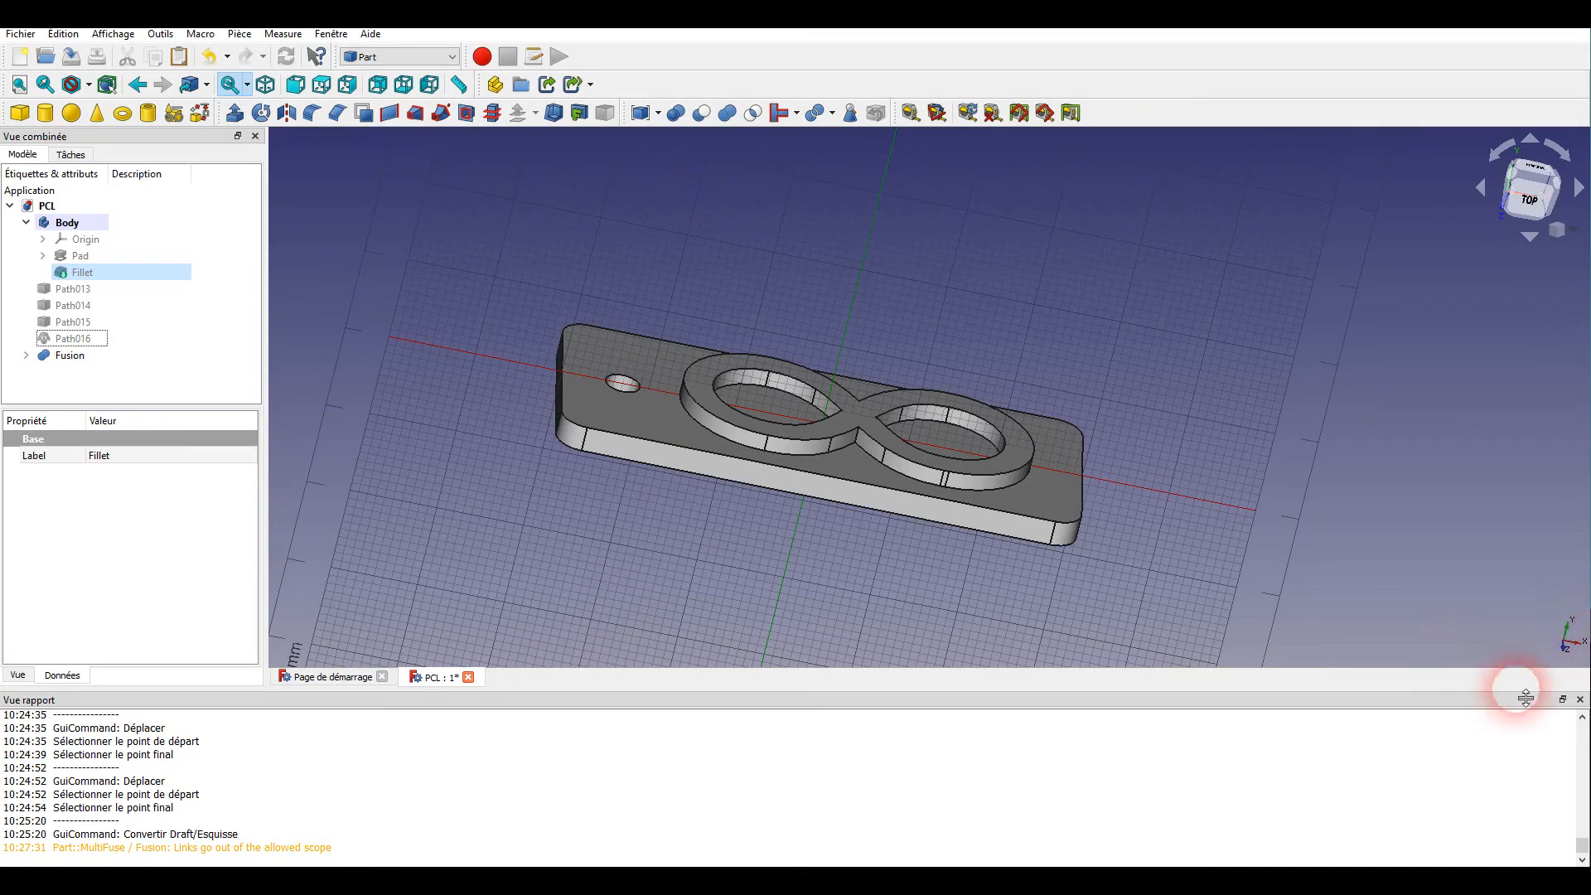
{"action": "left_click", "coordinate": [1580, 701]}
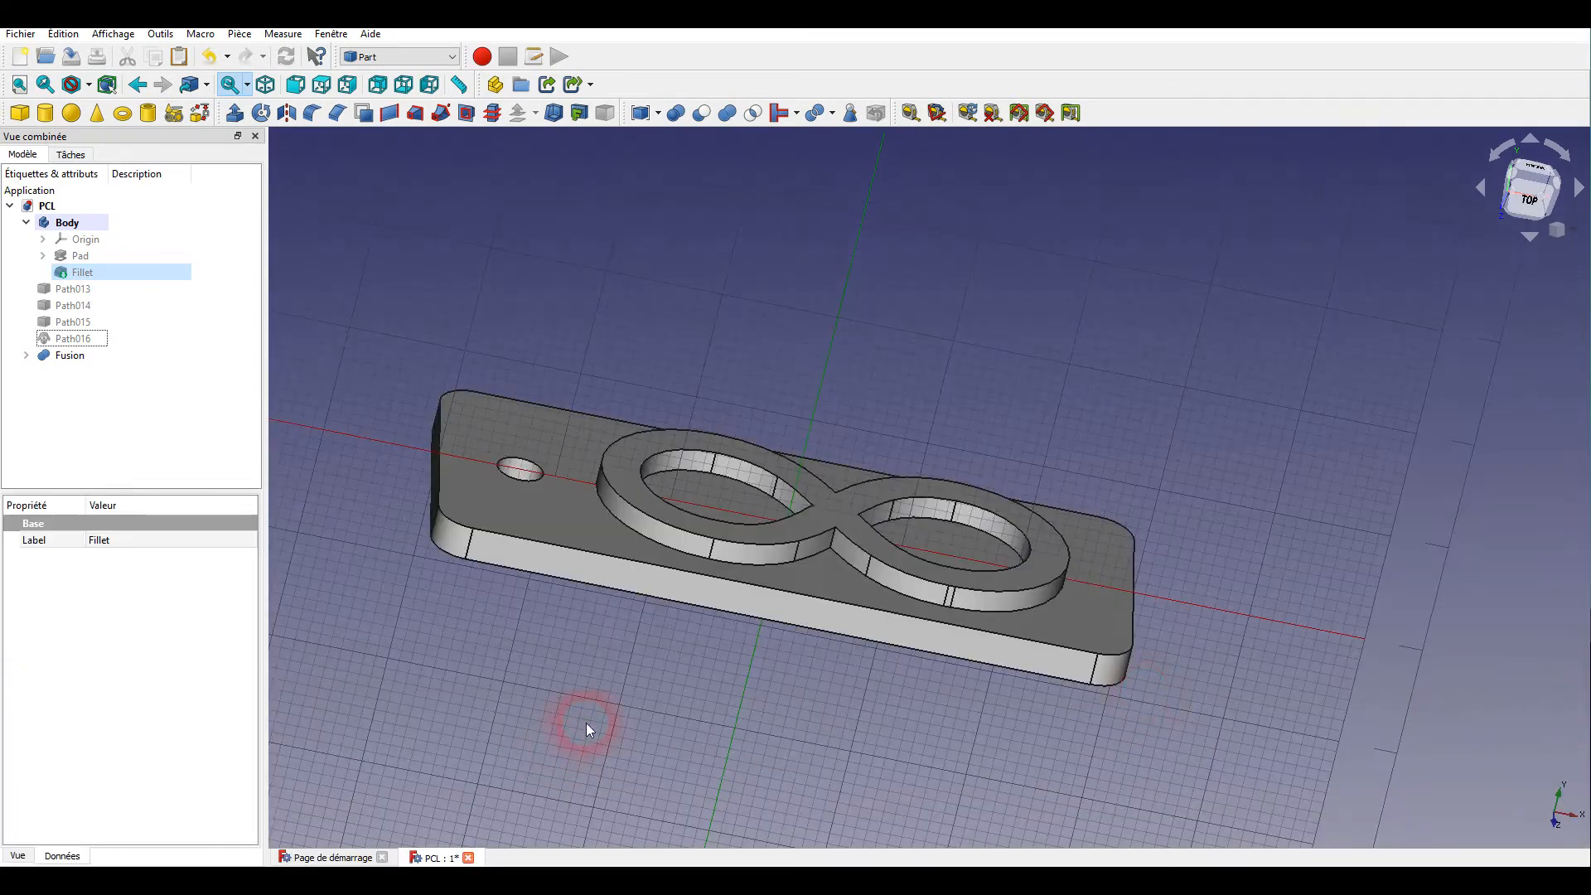
- Examine the fused key tag from several angles and check which objects make up the Fusion
{"action": "left_click", "coordinate": [766, 610]}
{"action": "left_click", "coordinate": [66, 356]}
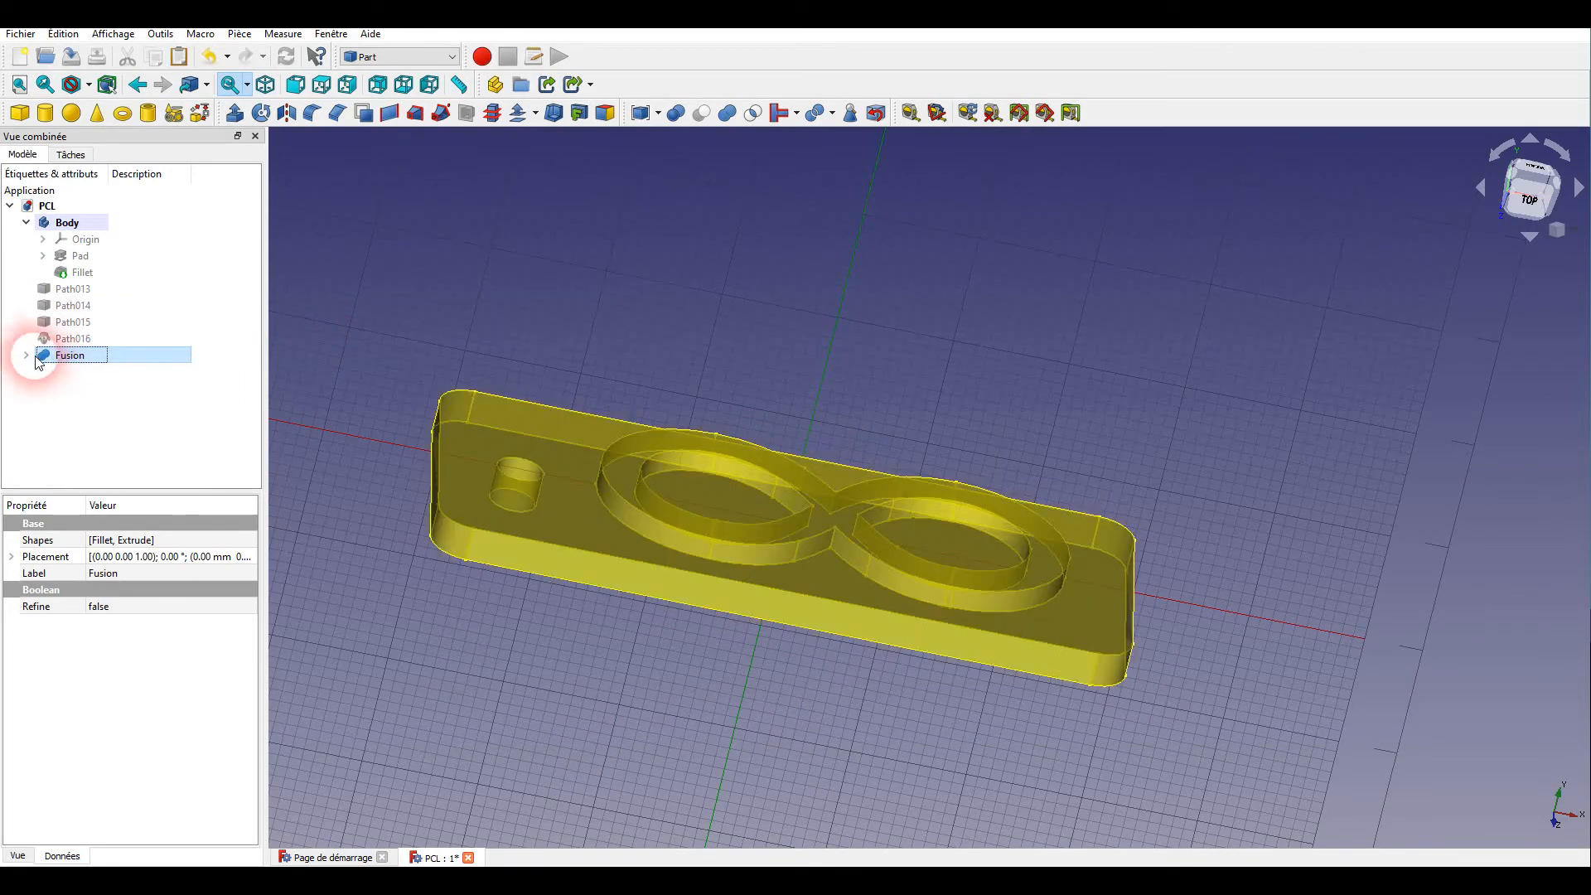
{"action": "middle_click_drag", "start_coordinate": [735, 398], "coordinate": [870, 426]}
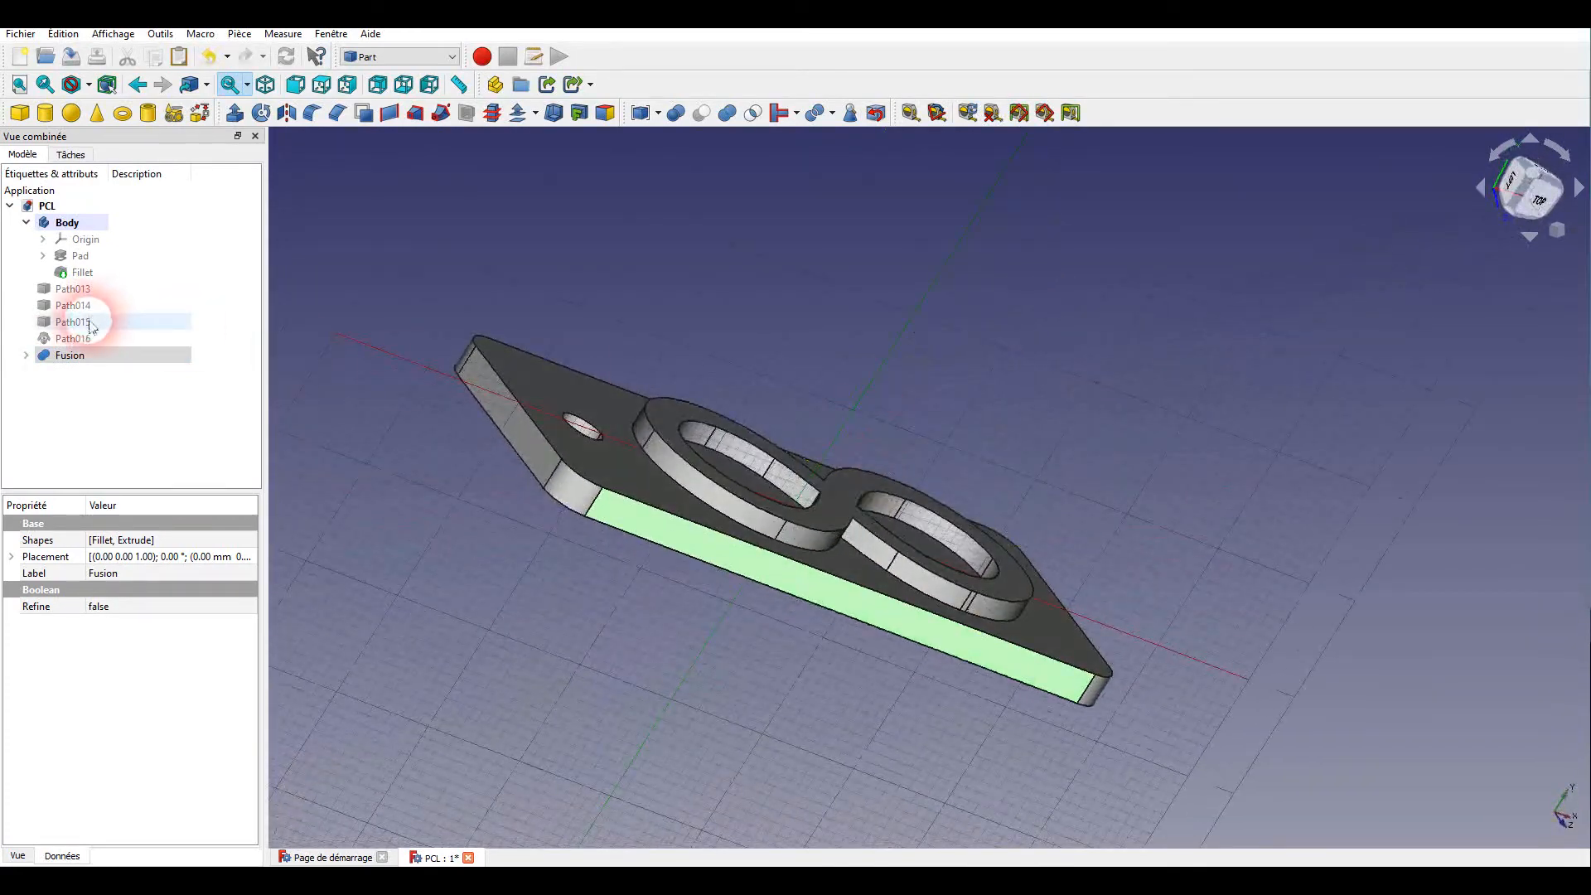
{"action": "left_click", "coordinate": [62, 358]}
{"action": "double_click", "coordinate": [60, 359]}
{"action": "left_click", "coordinate": [130, 190]}
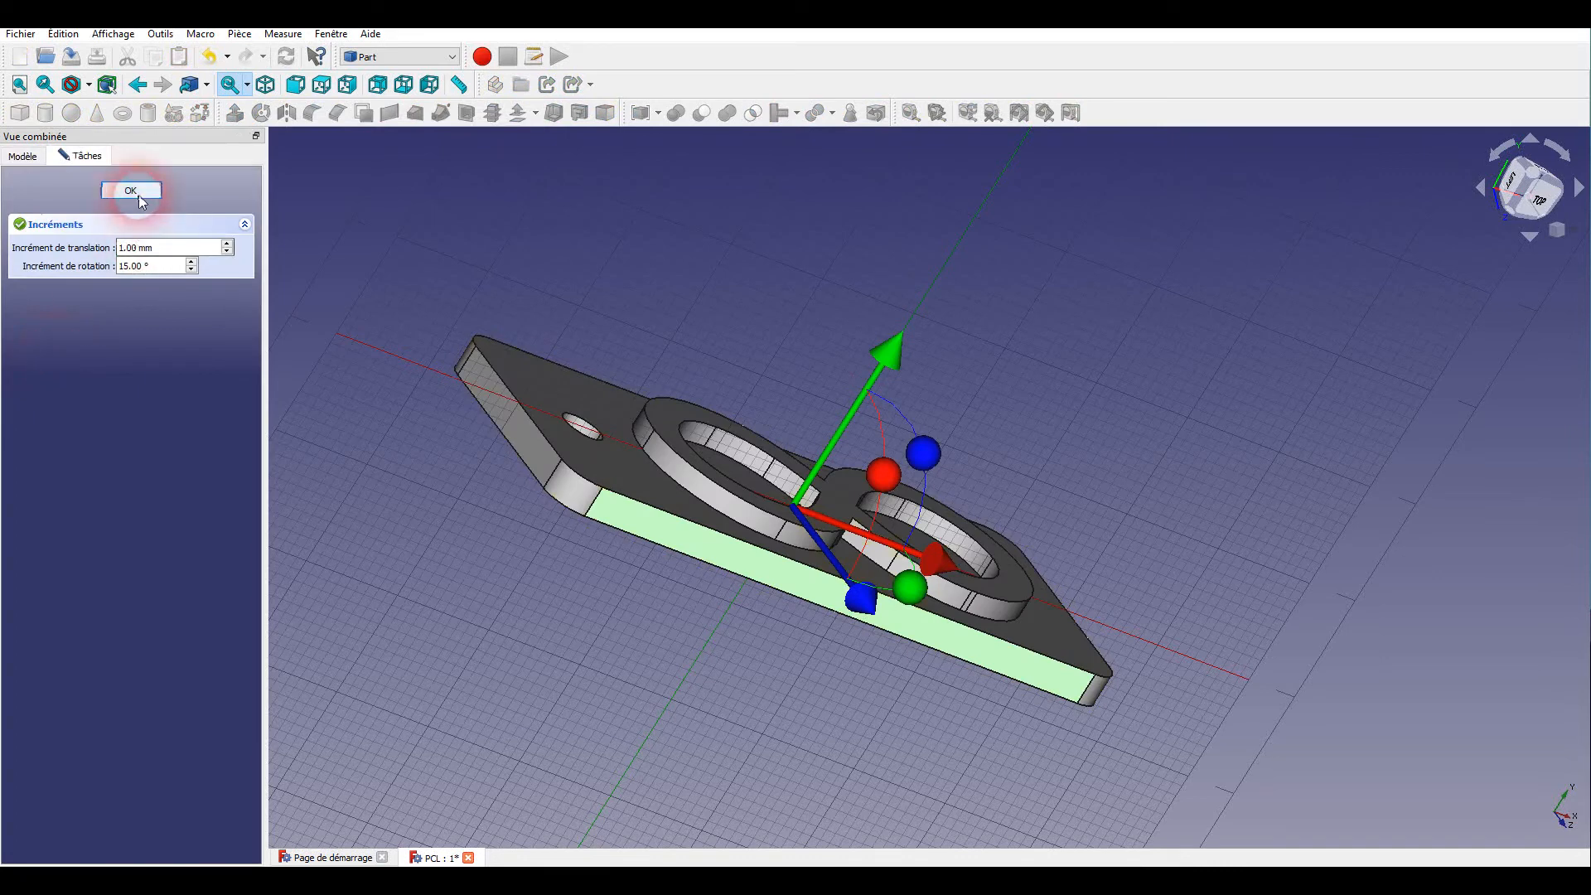
{"action": "middle_click_drag", "start_coordinate": [763, 304], "coordinate": [721, 384]}
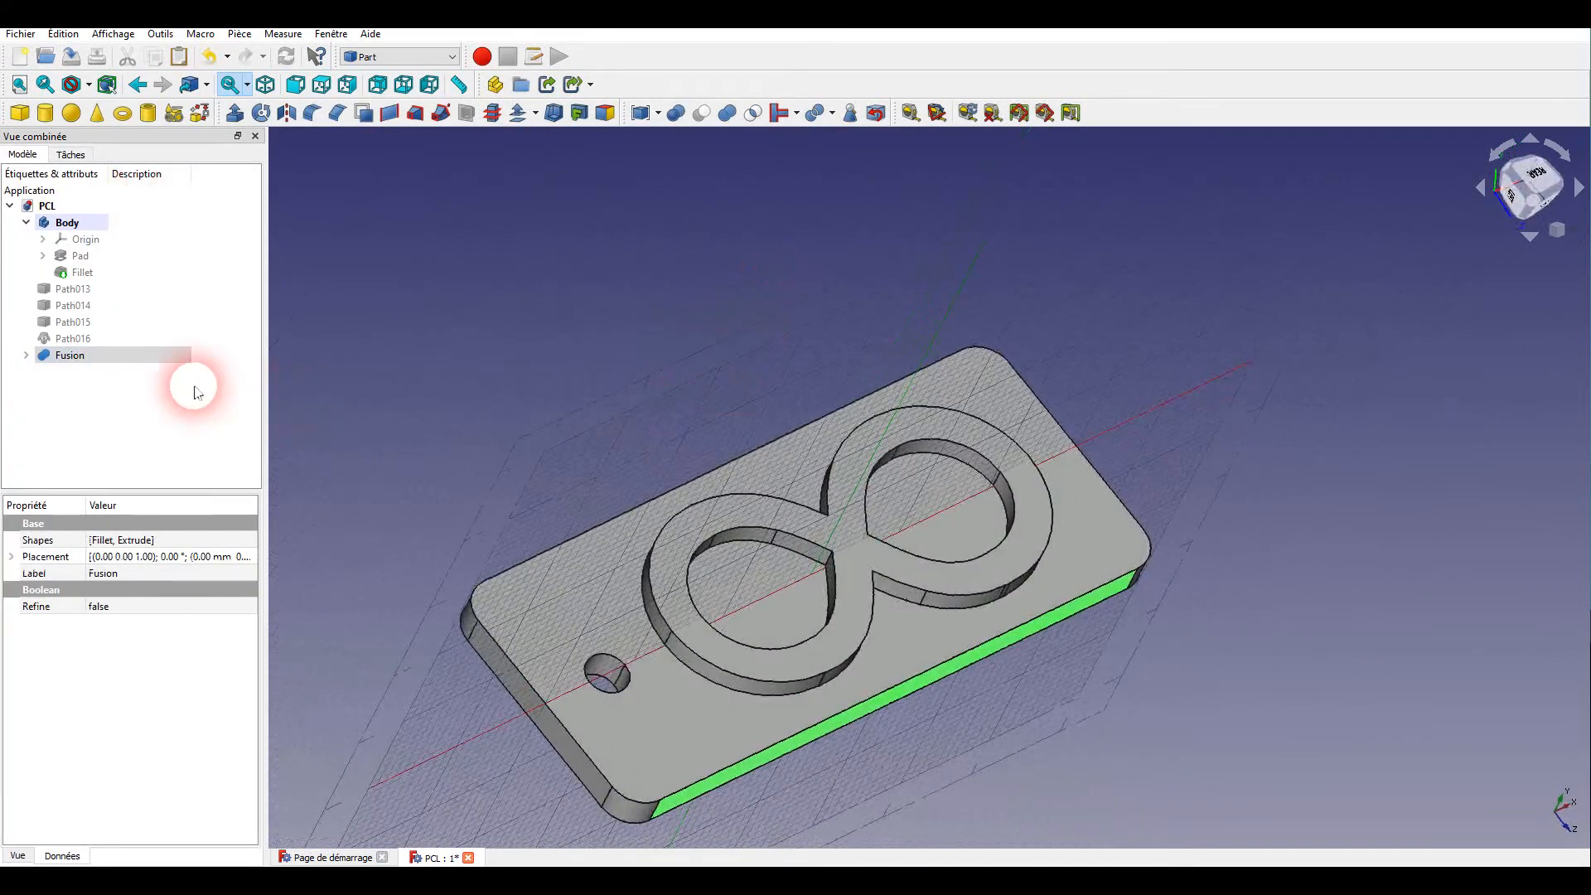
{"action": "left_click", "coordinate": [25, 356]}
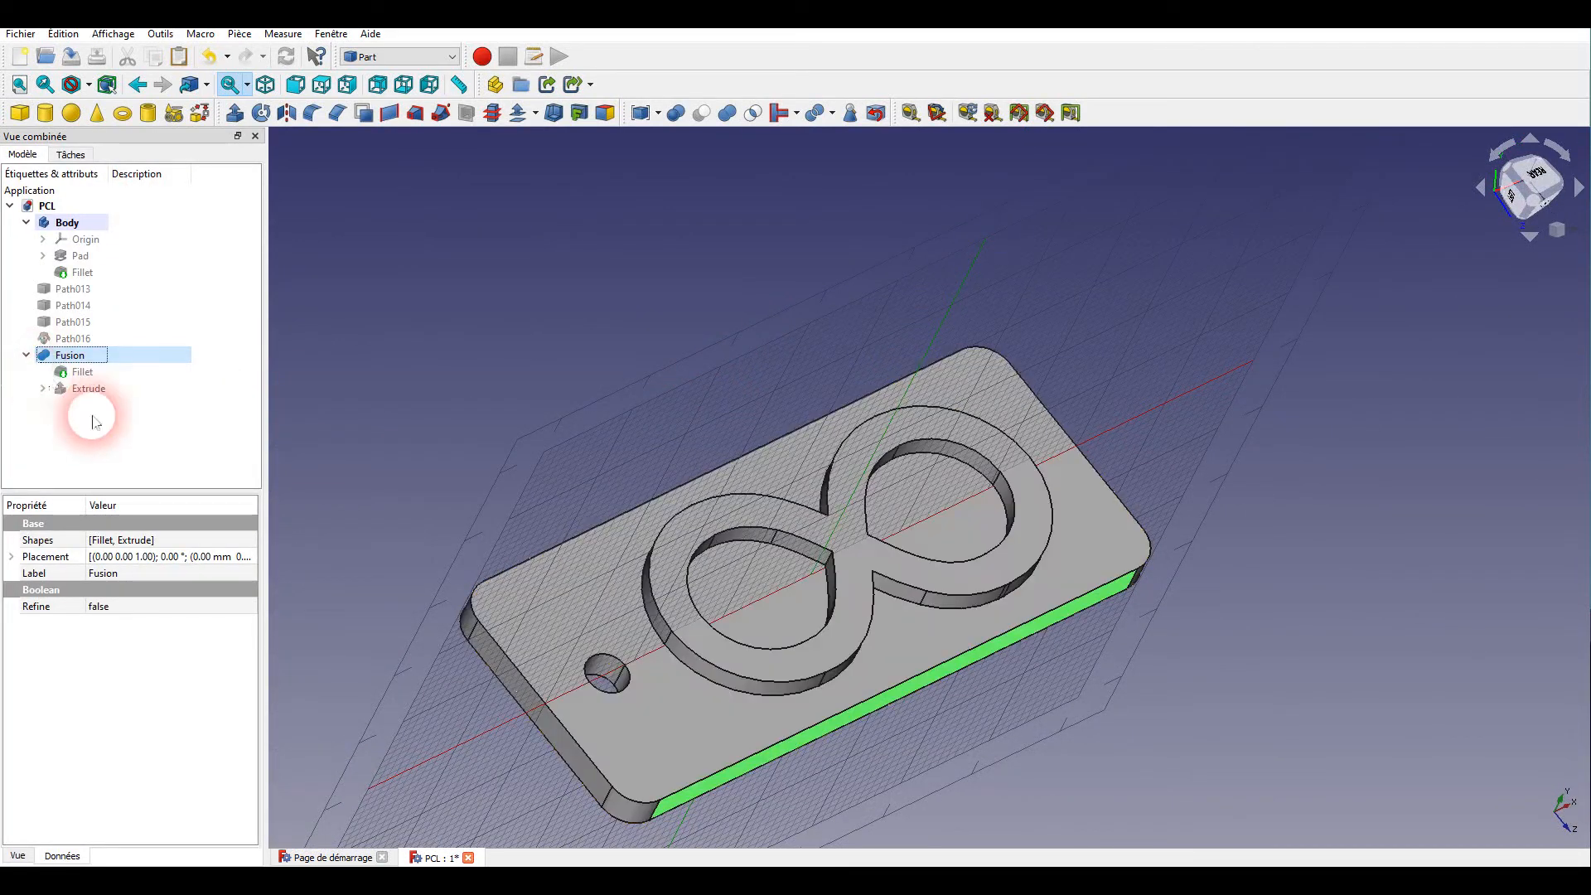
{"action": "left_click", "coordinate": [100, 358]}
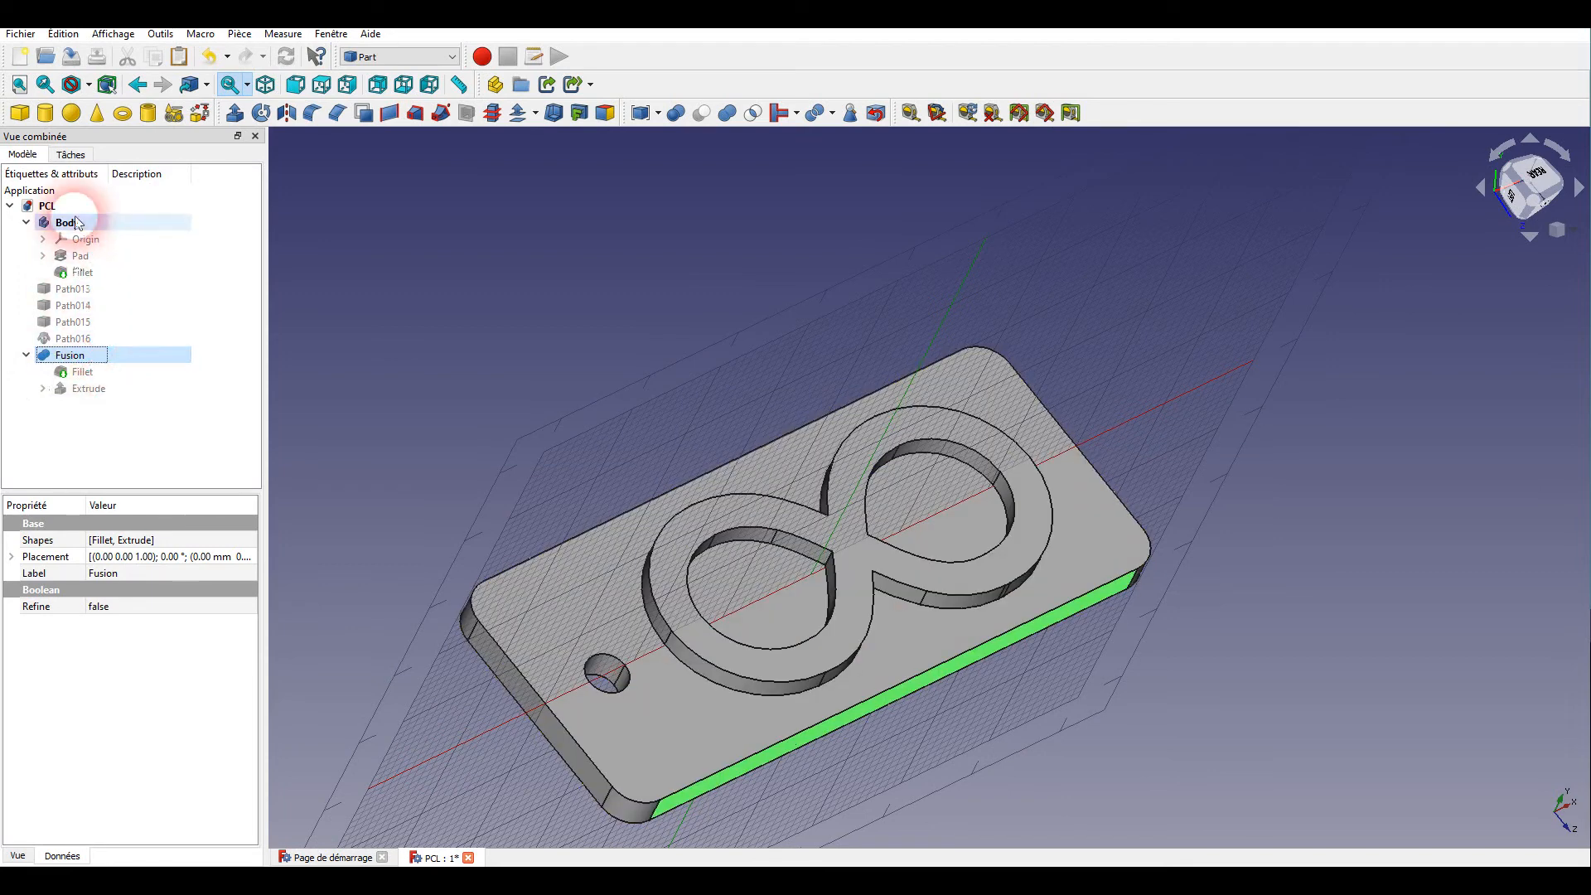
{"action": "left_click", "coordinate": [247, 532]}
{"action": "left_click", "coordinate": [70, 354]}
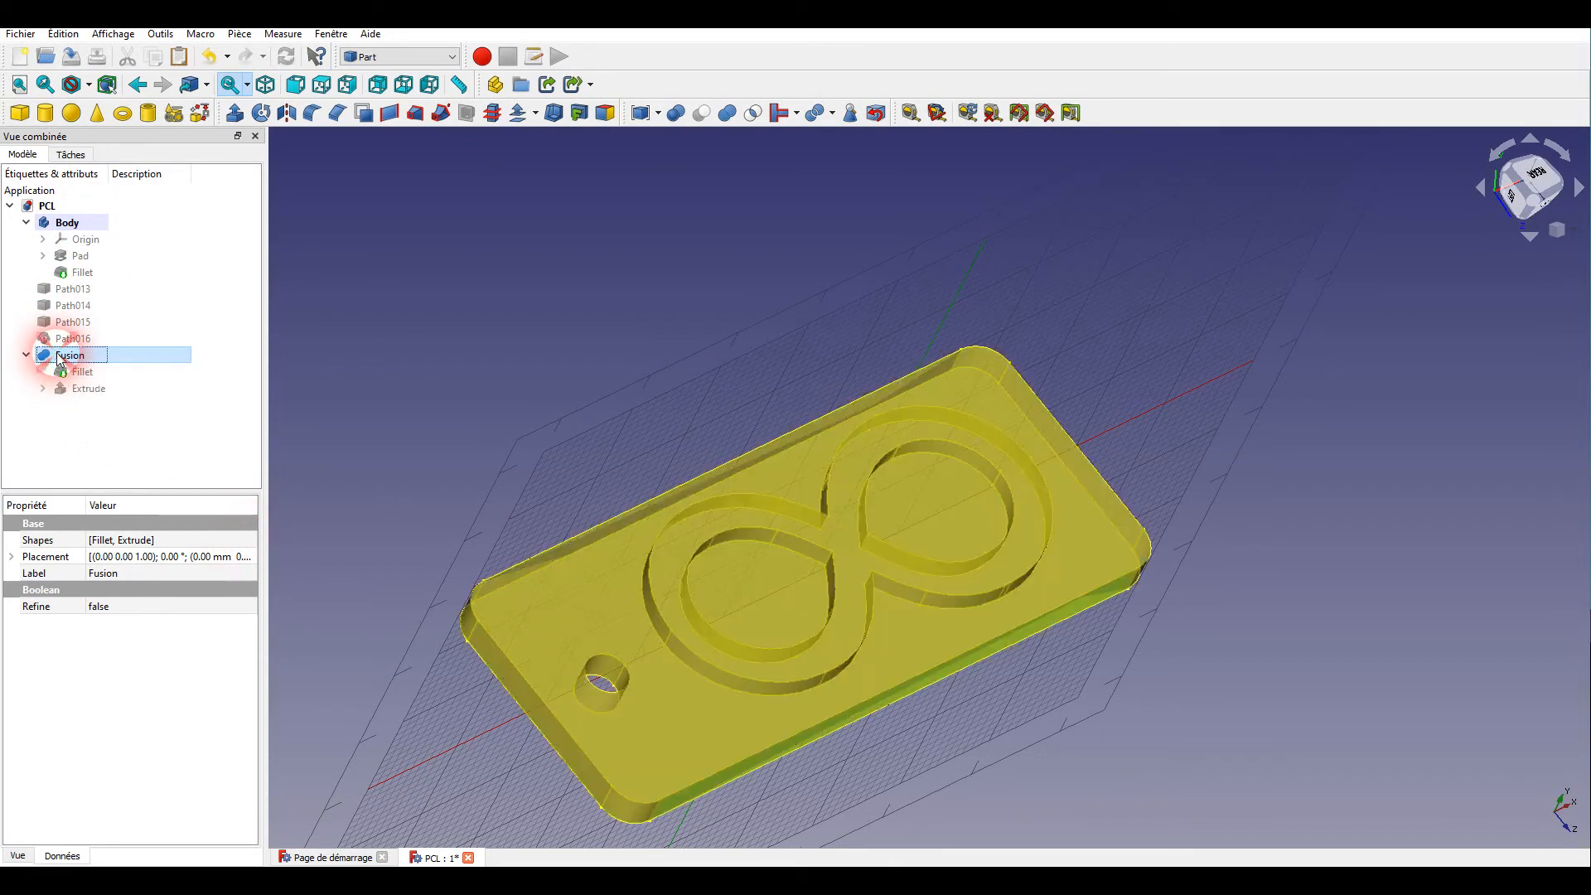
{"action": "left_click", "coordinate": [26, 356]}
{"action": "middle_click_drag", "start_coordinate": [1129, 779], "coordinate": [1010, 731]}
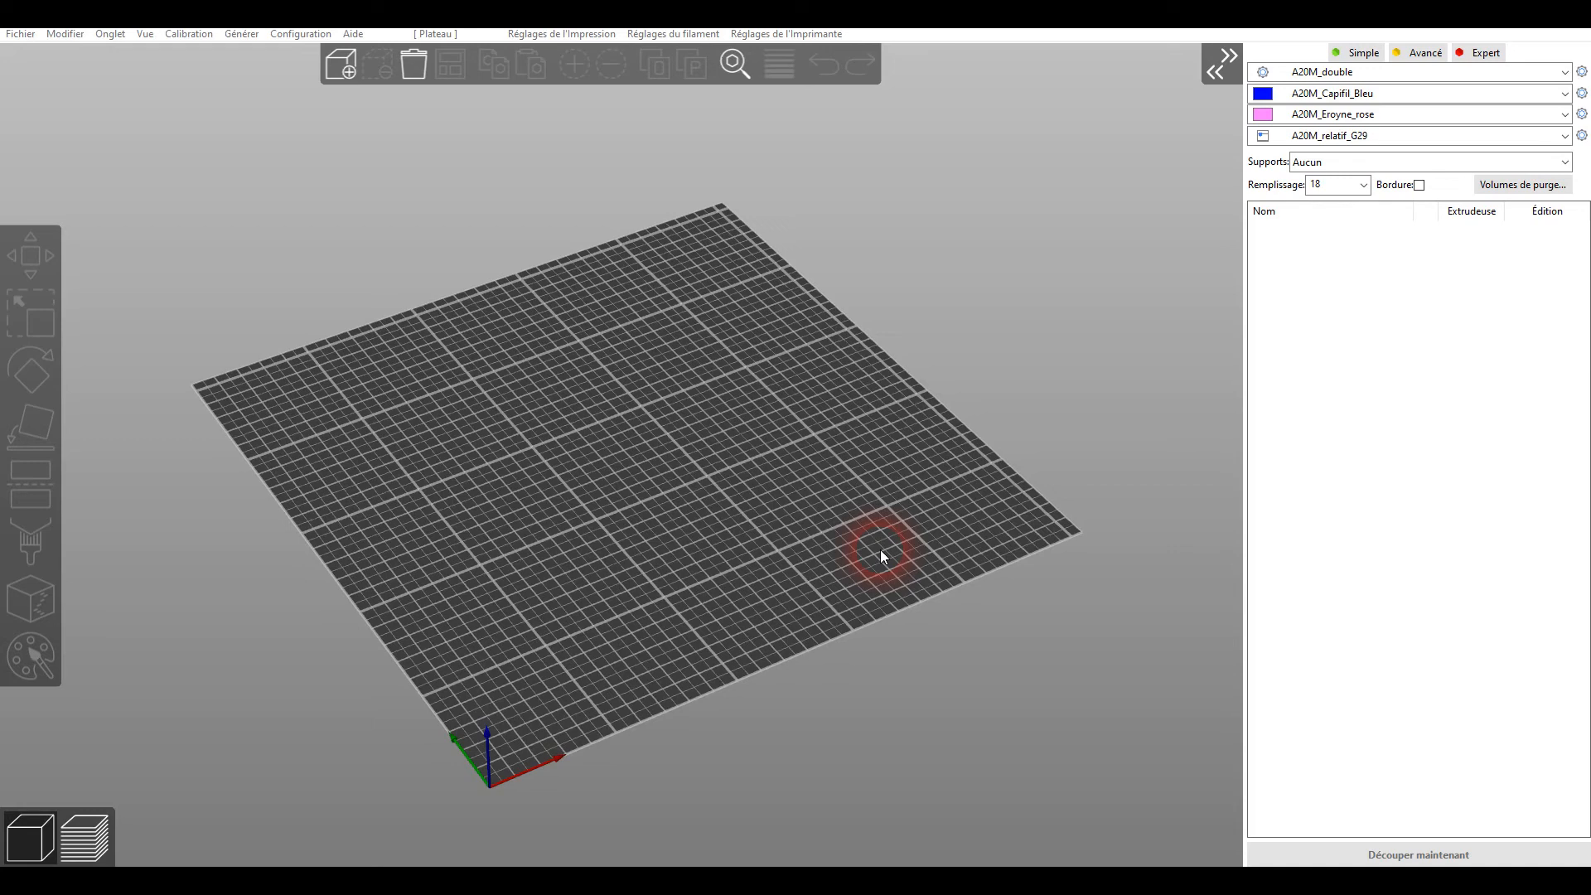
- Switch to PrusaSlicer and import PCL-Fusion.stl from the Logo folder onto the print bed
{"action": "left_click", "coordinate": [340, 64]}
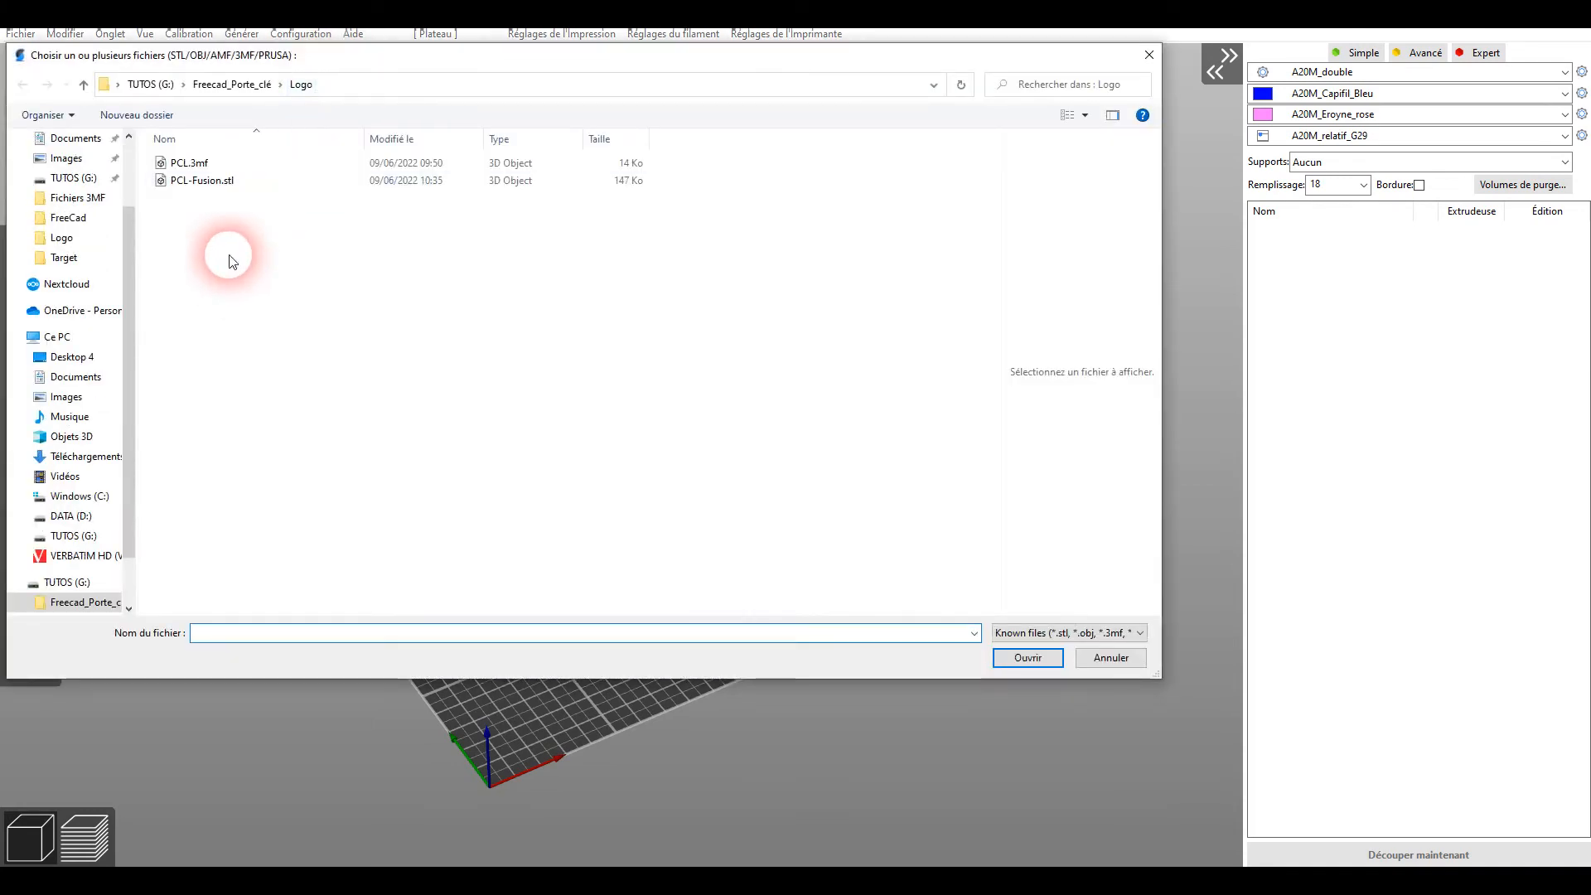
{"action": "left_click", "coordinate": [214, 184]}
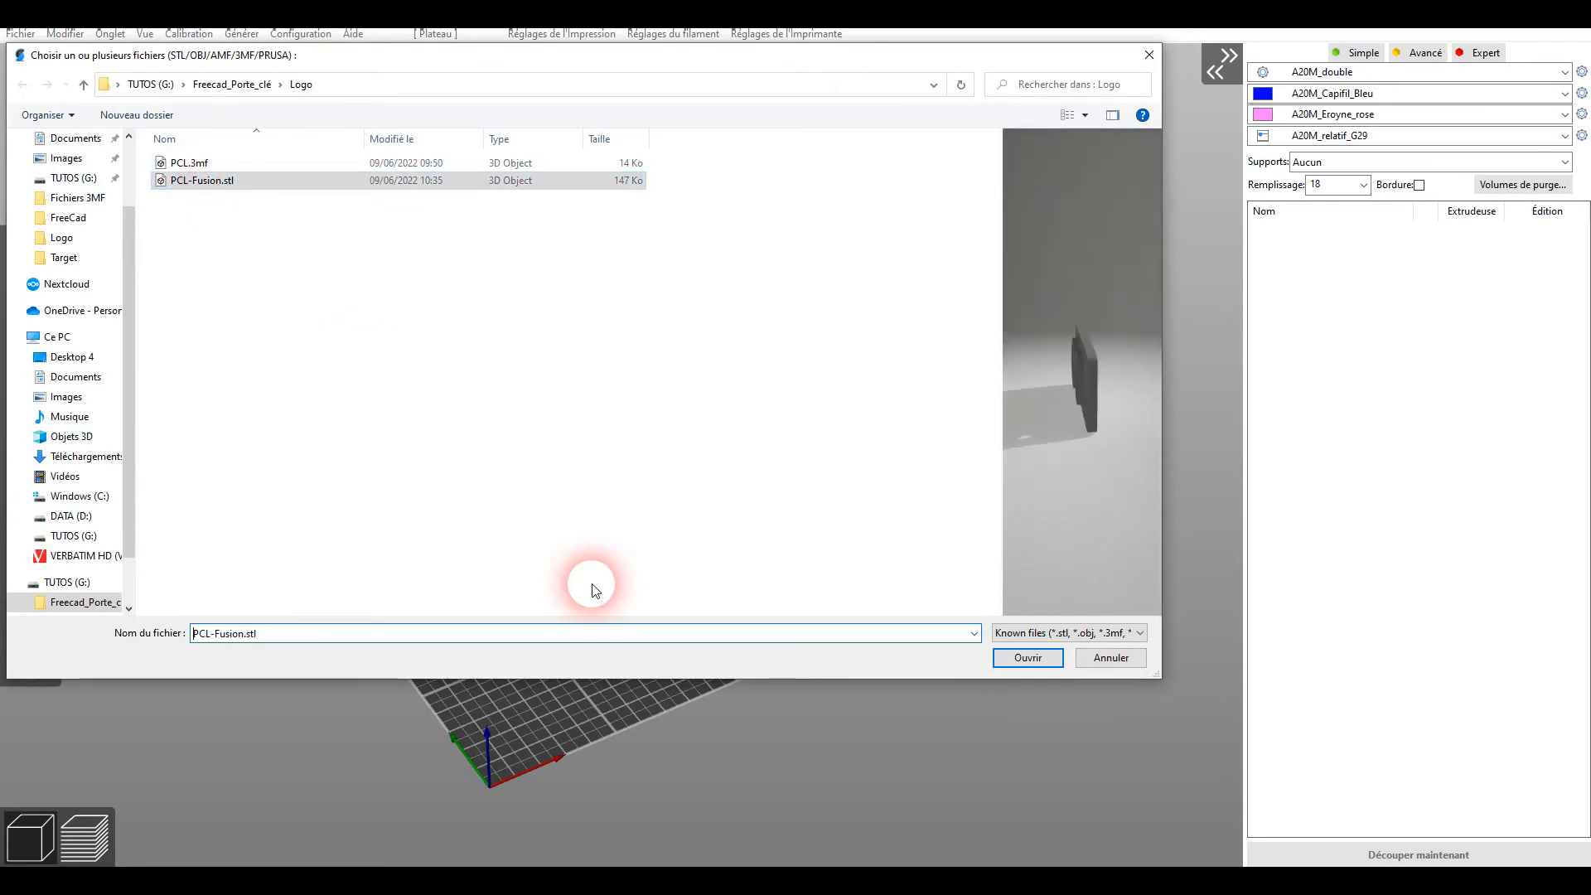
{"action": "left_click", "coordinate": [1032, 657]}
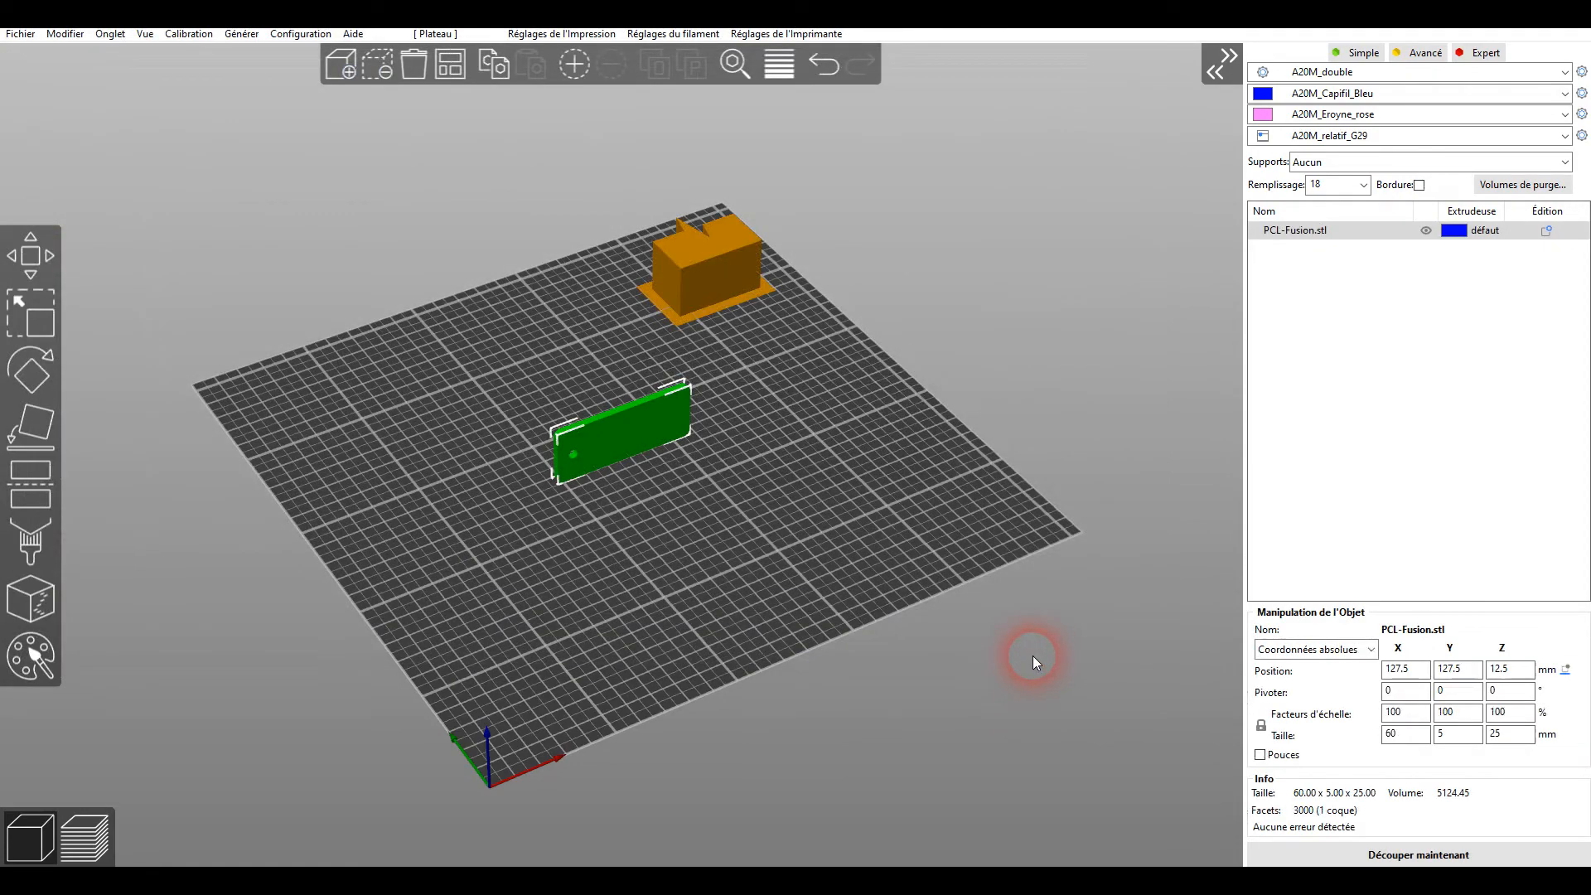
- Lay the imported key tag flat on the bed on its large plain back face, with the logo facing up
{"action": "left_click_drag", "start_coordinate": [574, 588], "coordinate": [627, 587]}
{"action": "left_click_drag", "start_coordinate": [584, 624], "coordinate": [459, 620]}
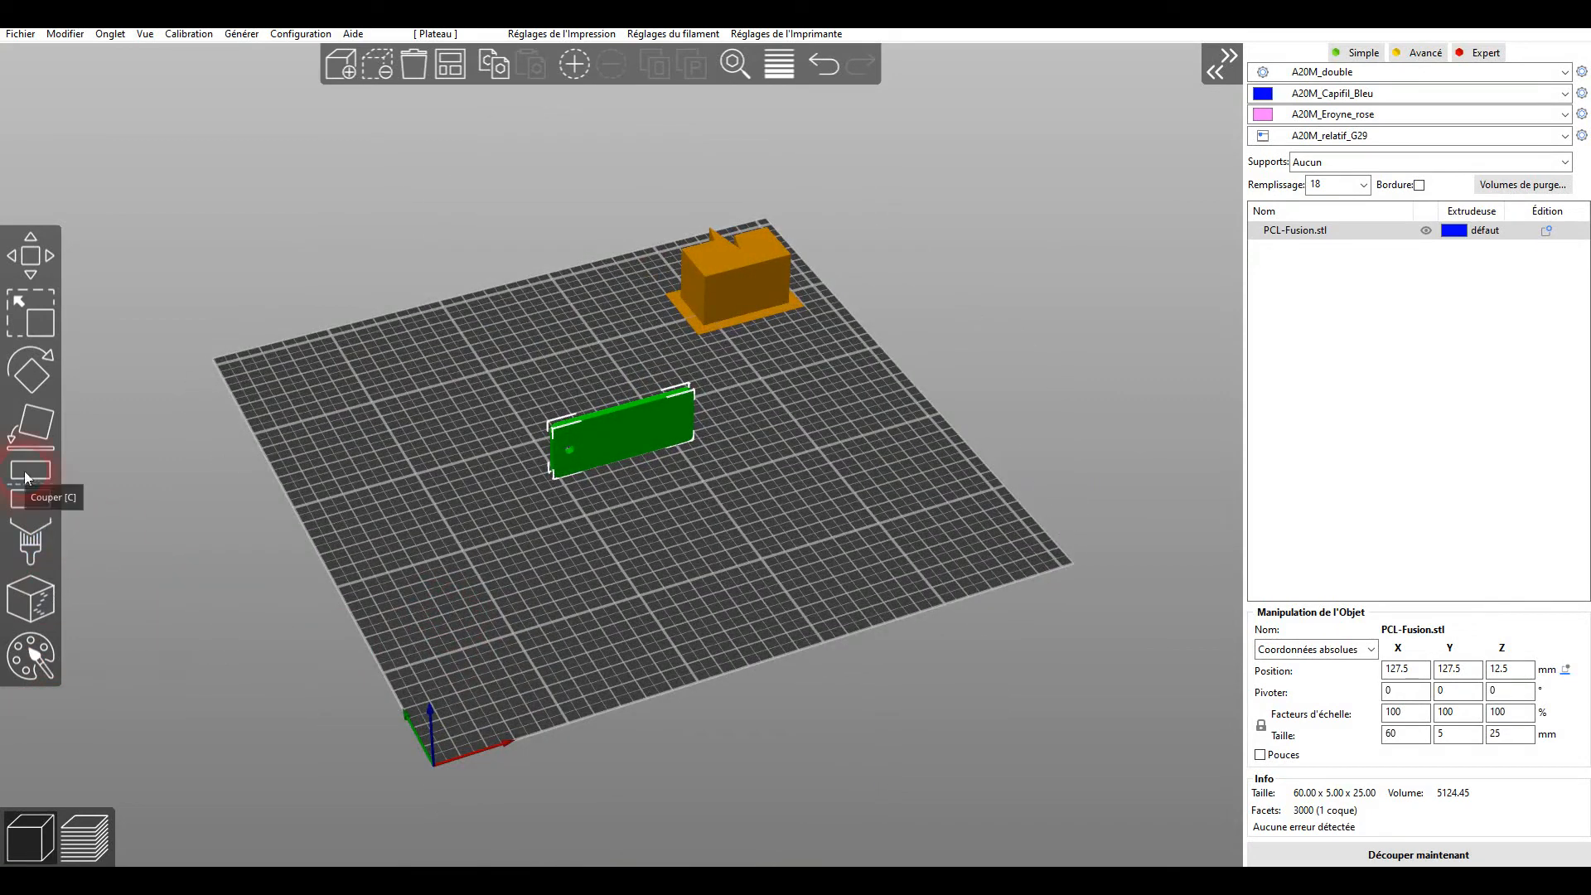
{"action": "left_click", "coordinate": [31, 424]}
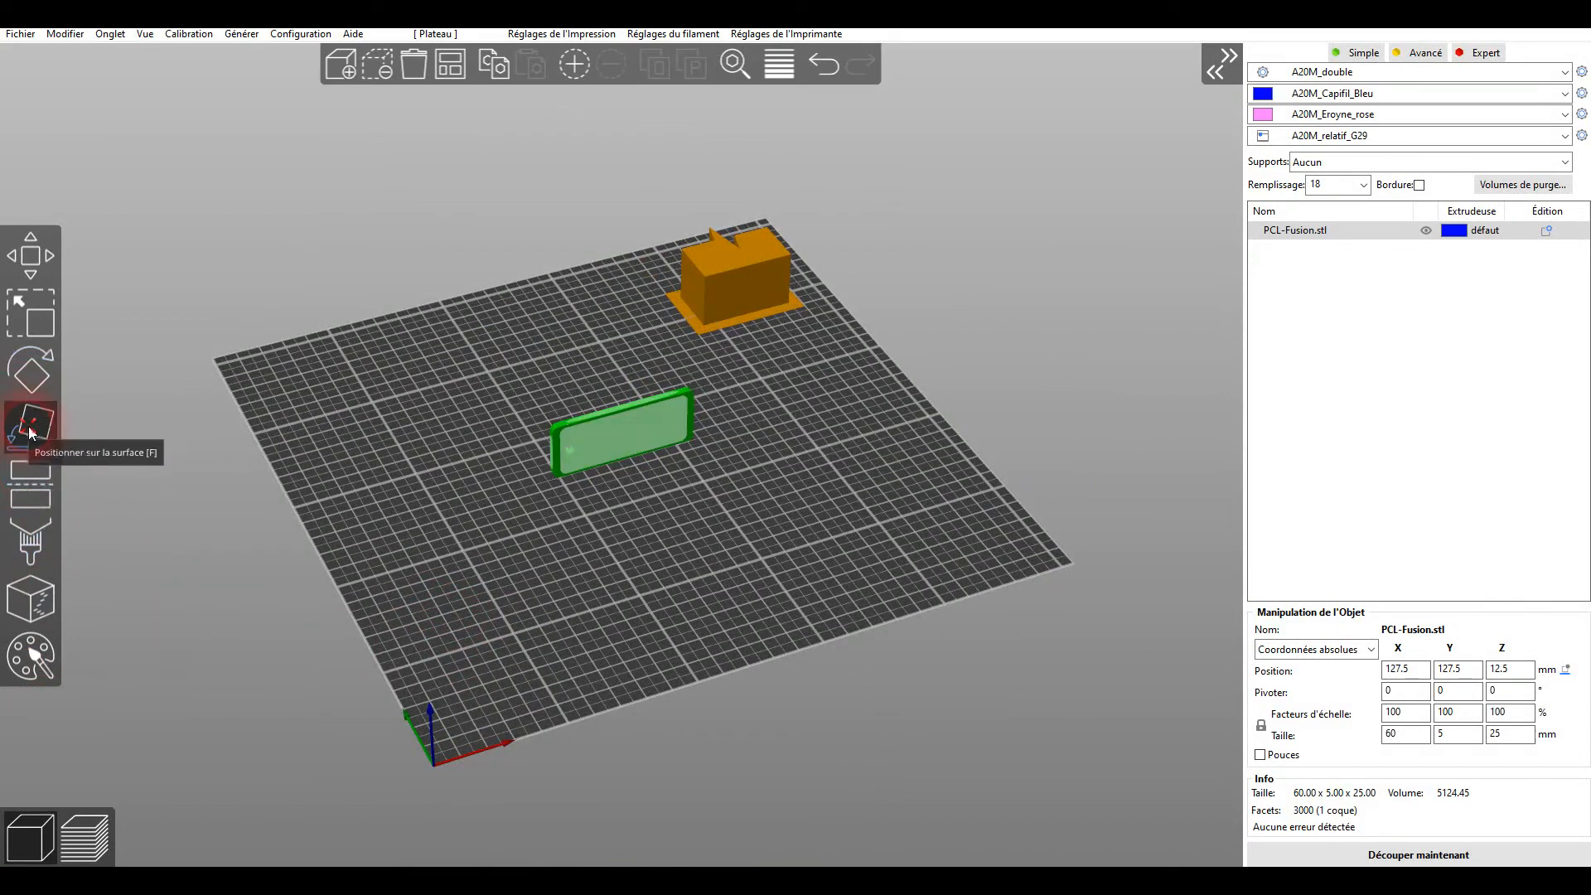
{"action": "left_click", "coordinate": [602, 446]}
{"action": "mouse_move", "coordinate": [748, 514]}
{"action": "left_mouse_down"}
{"action": "mouse_move", "coordinate": [749, 546]}
{"action": "mouse_move", "coordinate": [758, 536]}
{"action": "left_mouse_up"}
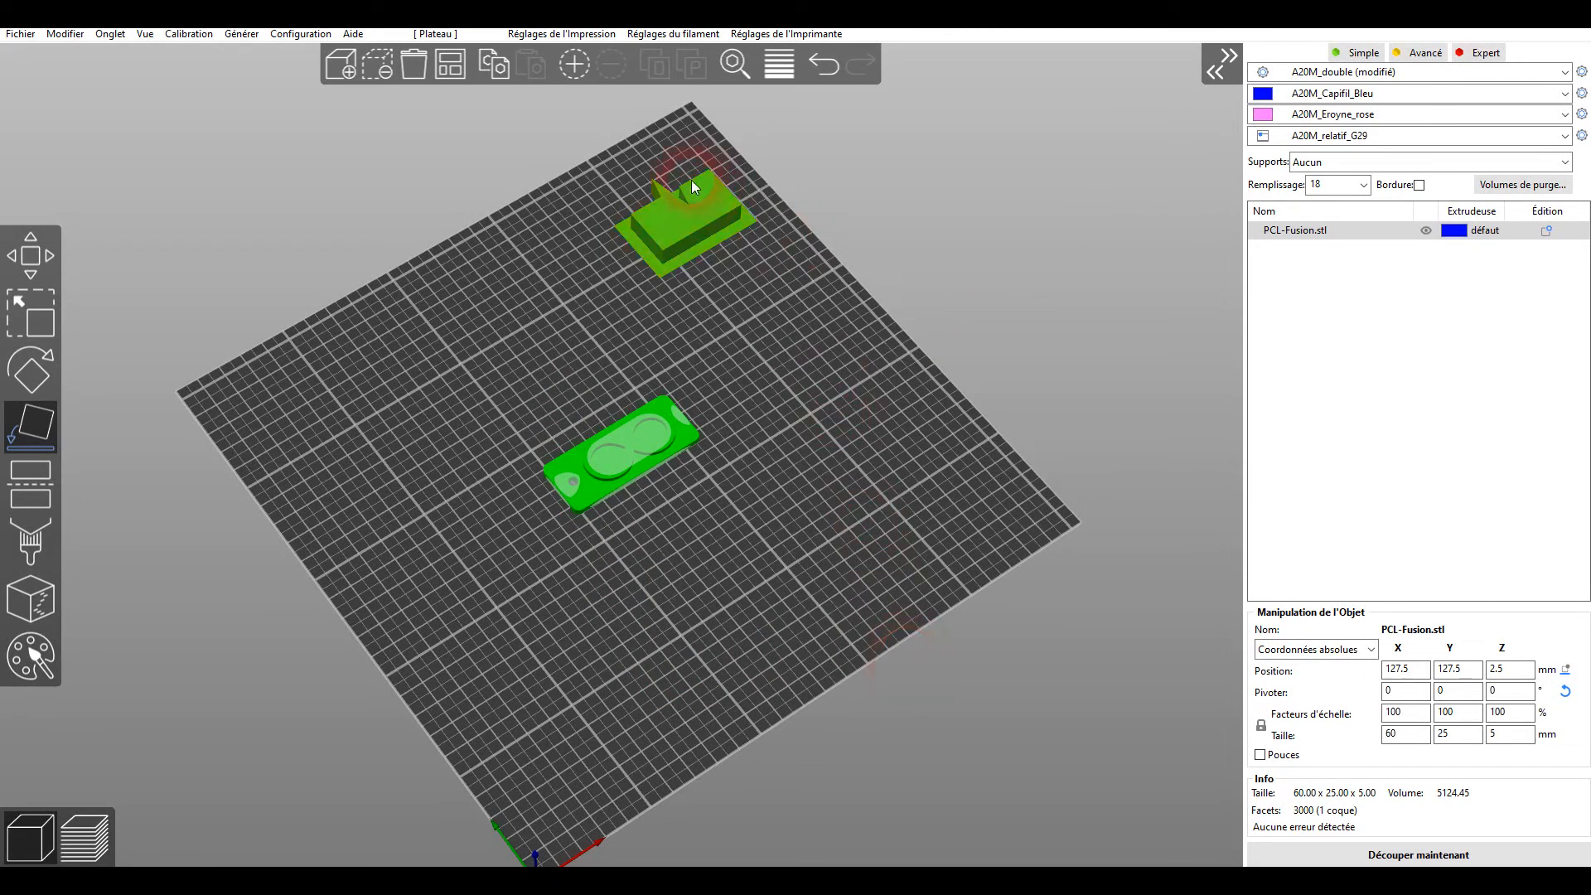
- Deselect the key tag, slice it for printing and dismiss the notice offering automatic colour changes
{"action": "left_click", "coordinate": [718, 253]}
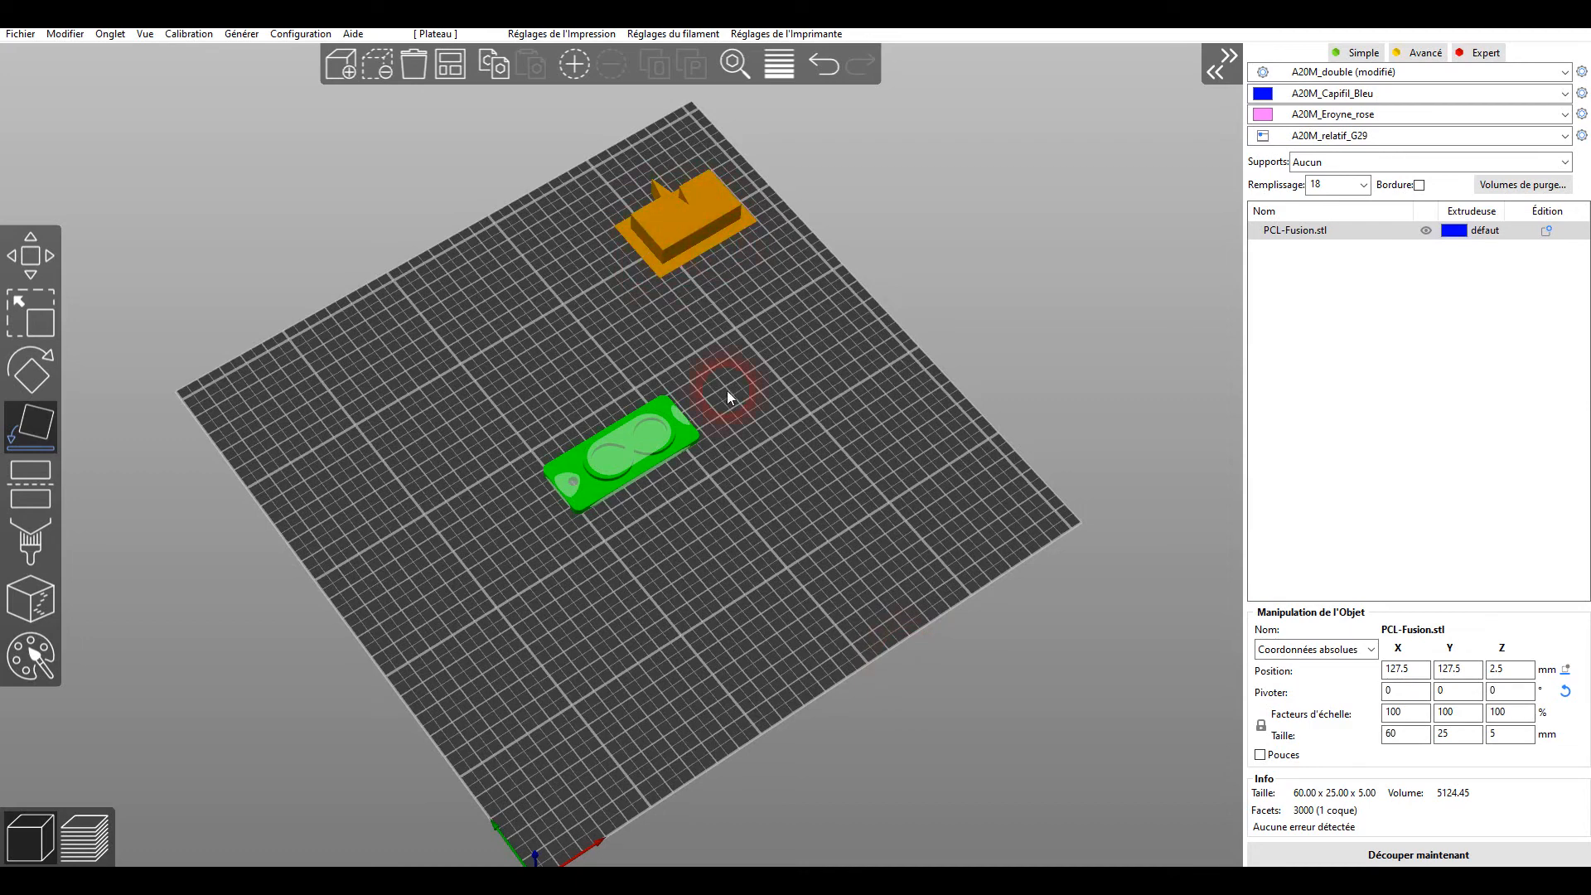
{"action": "left_click", "coordinate": [791, 644]}
{"action": "left_click_drag", "start_coordinate": [683, 676], "coordinate": [688, 651]}
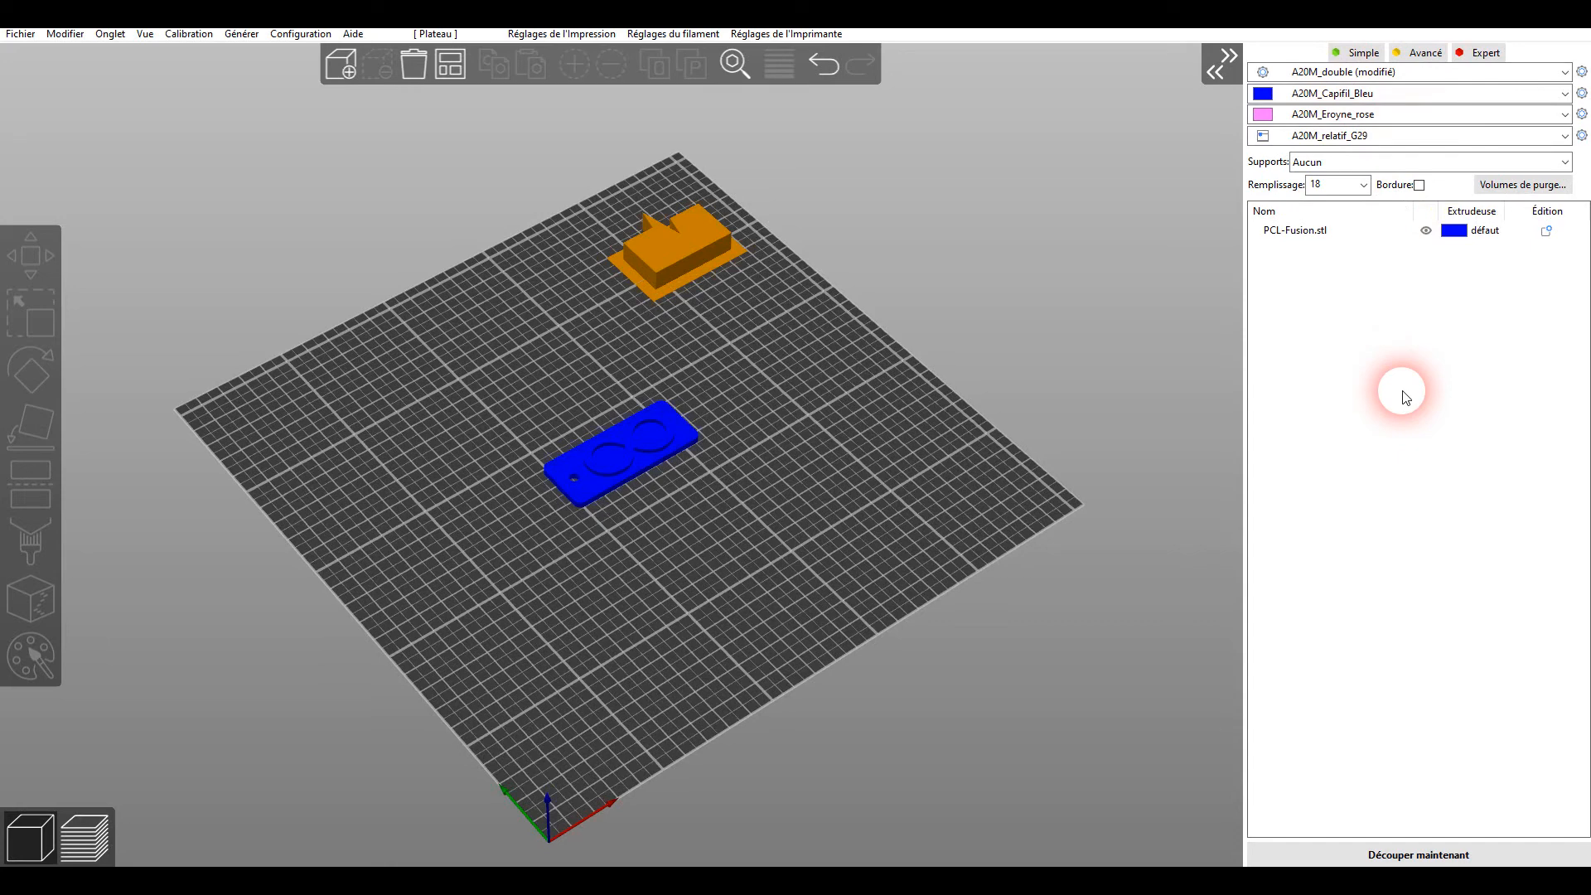
{"action": "left_click", "coordinate": [1335, 849]}
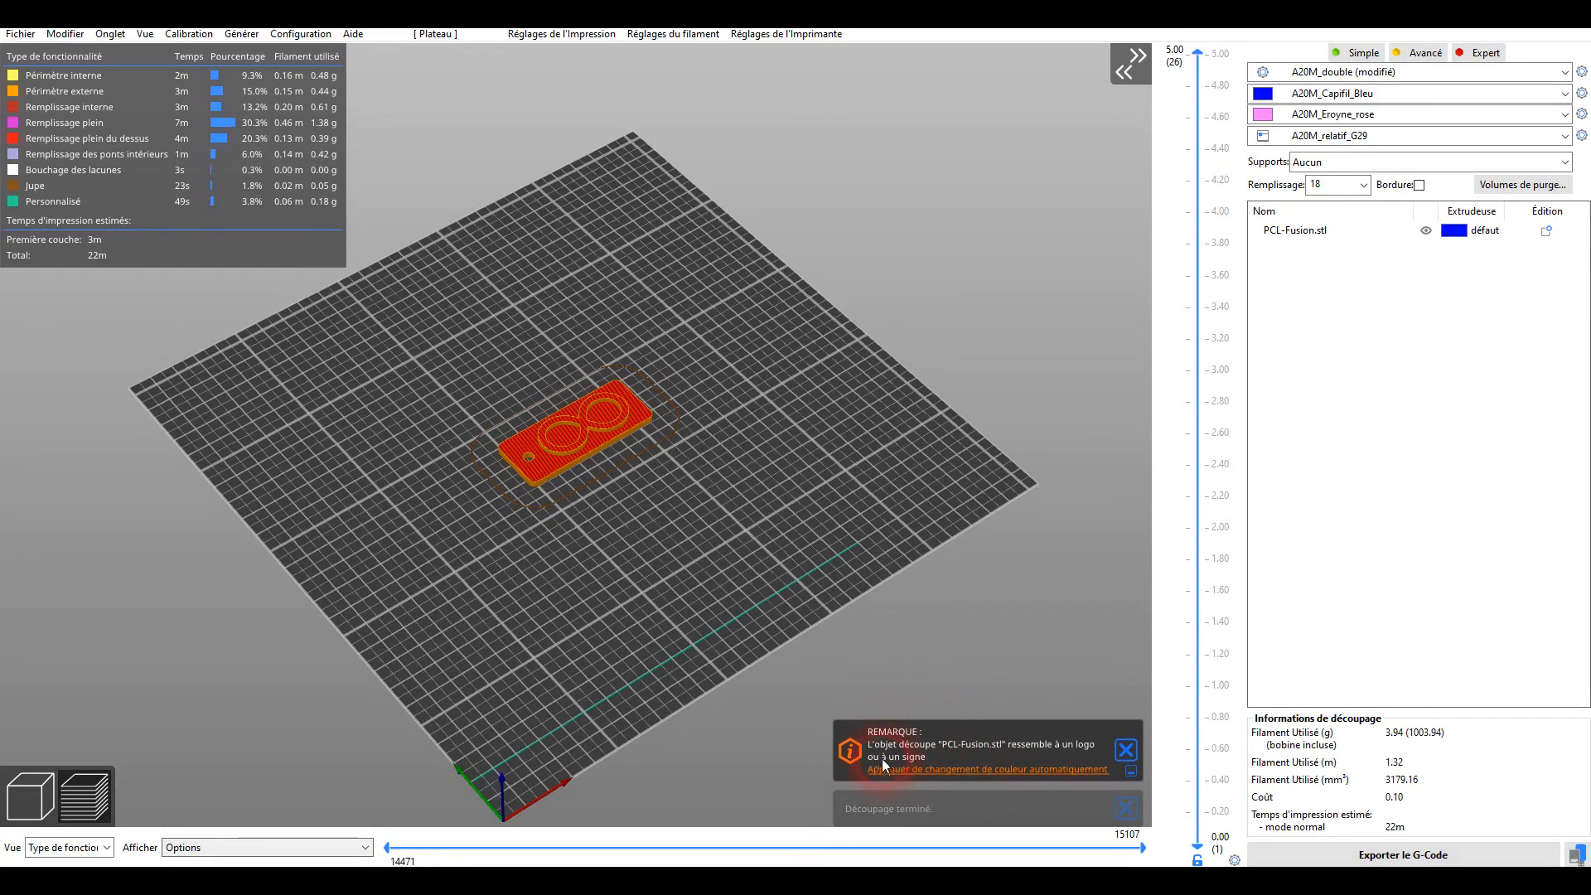
{"action": "left_click_drag", "start_coordinate": [567, 593], "coordinate": [605, 540]}
{"action": "scroll", "coordinate": [565, 425], "scroll_direction": "up", "scroll_amount": 10}
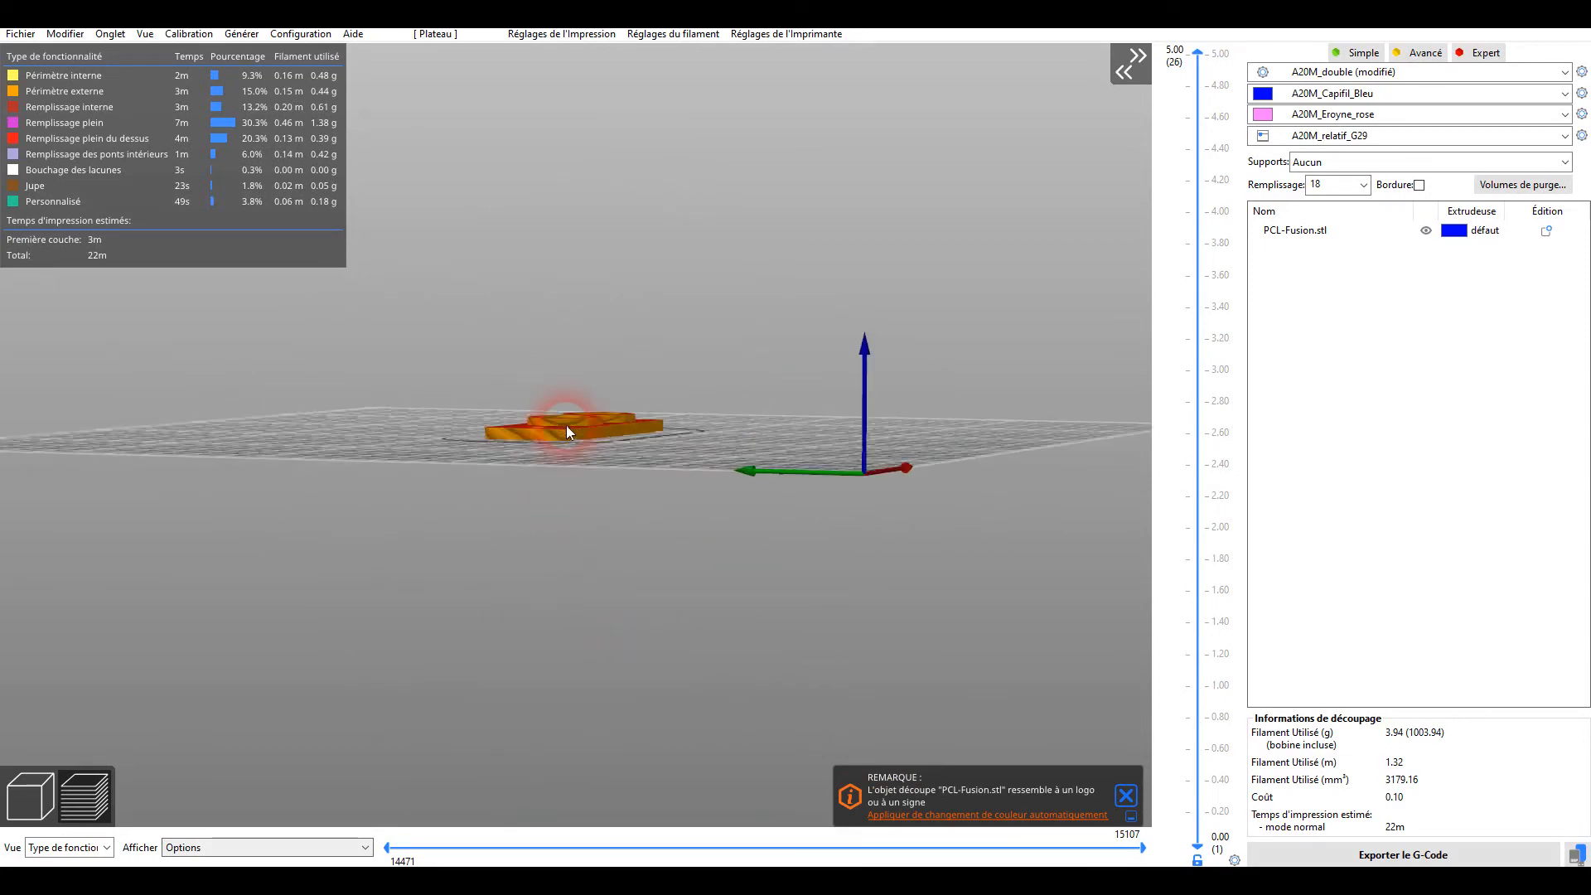
{"action": "left_click_drag", "start_coordinate": [834, 452], "coordinate": [818, 511]}
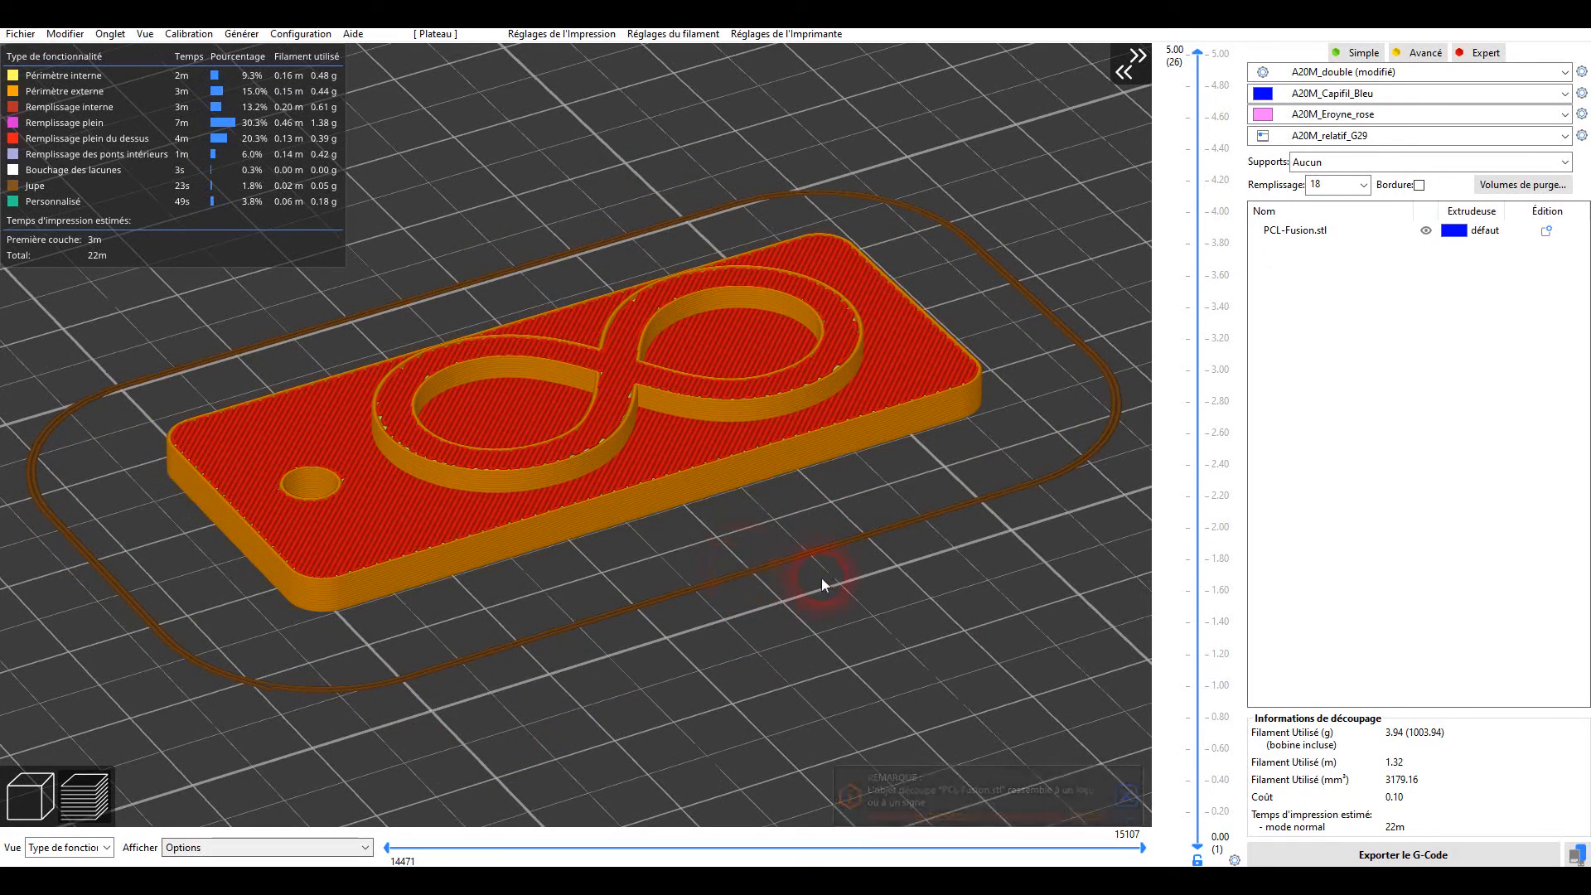
{"action": "left_click", "coordinate": [1127, 794]}
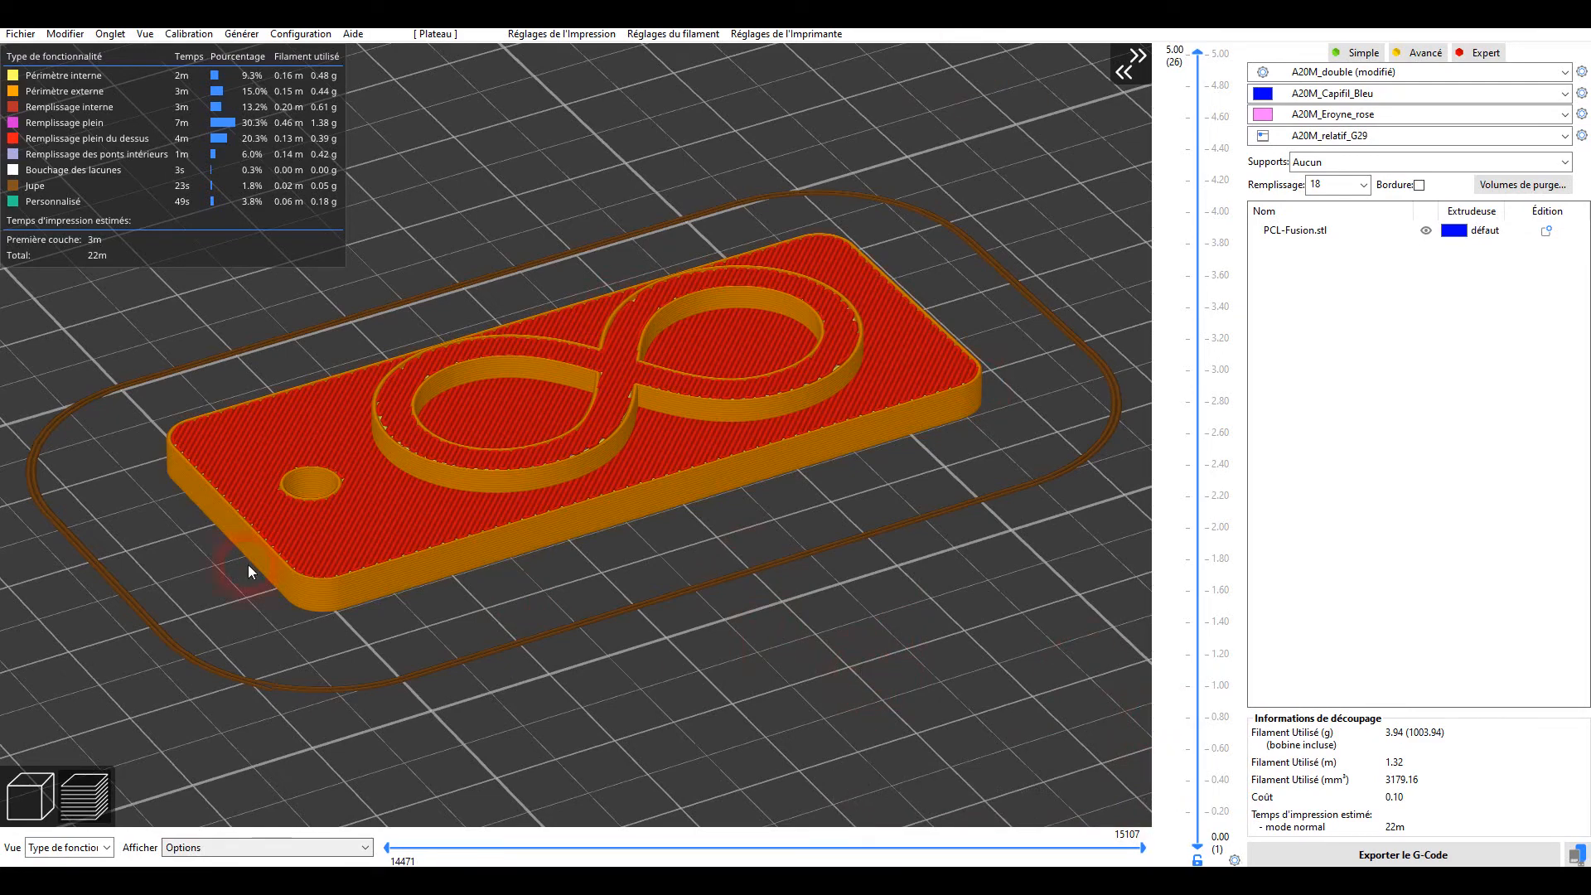
- Add a change to extruder 2 at the 3.20 mm layer, where the raised logo begins above the plate
{"action": "scroll", "coordinate": [482, 504], "scroll_direction": "down", "scroll_amount": 10}
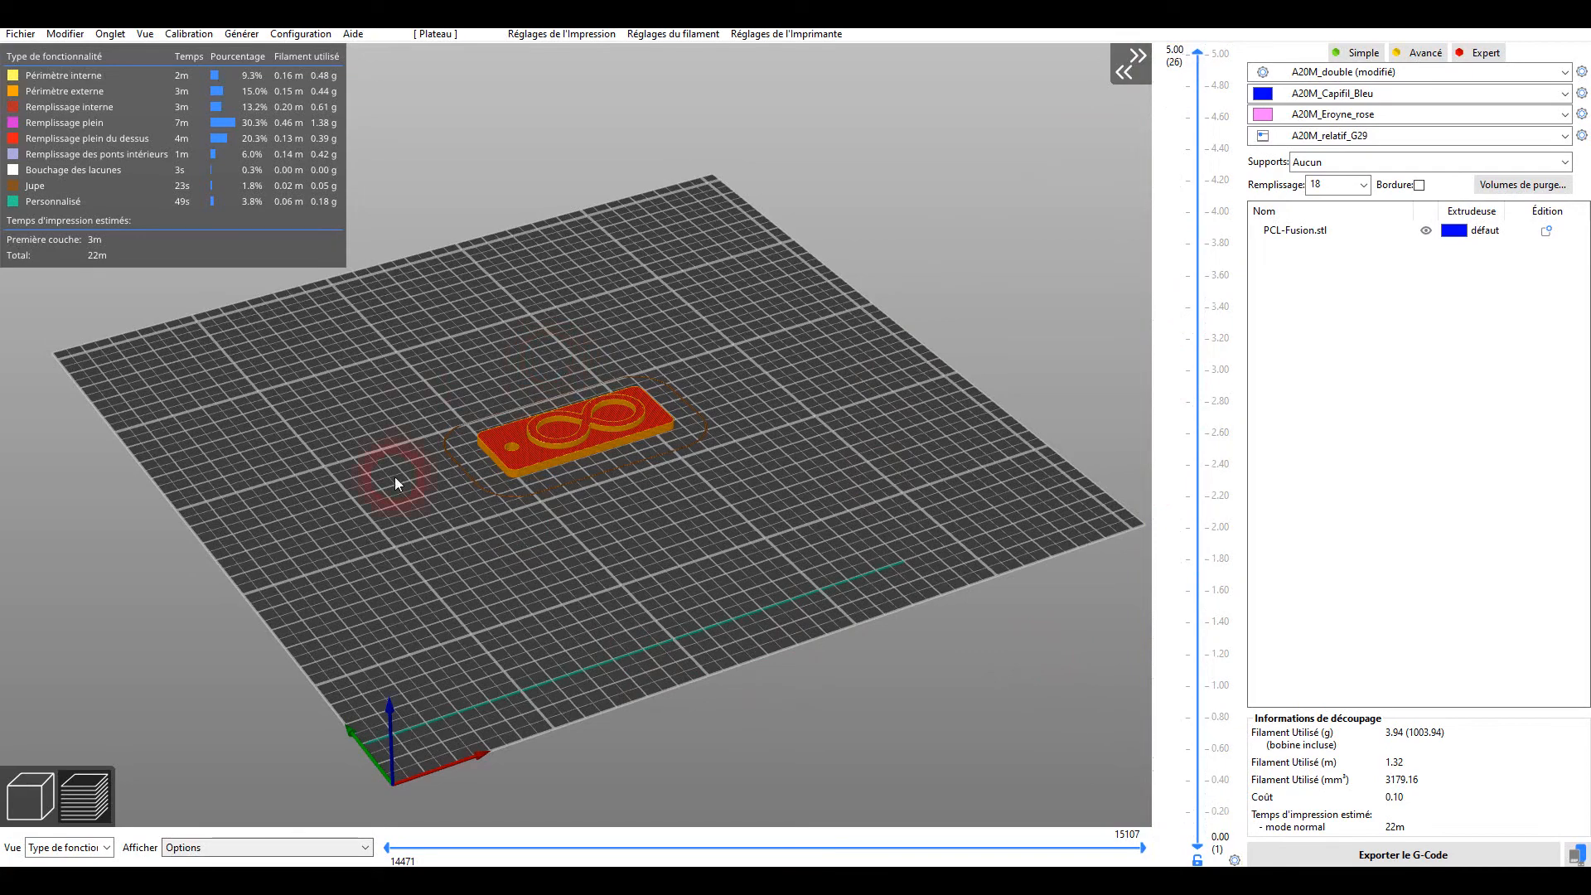
{"action": "left_click_drag", "start_coordinate": [454, 510], "coordinate": [646, 494]}
{"action": "scroll", "coordinate": [614, 446], "scroll_direction": "up", "scroll_amount": 5}
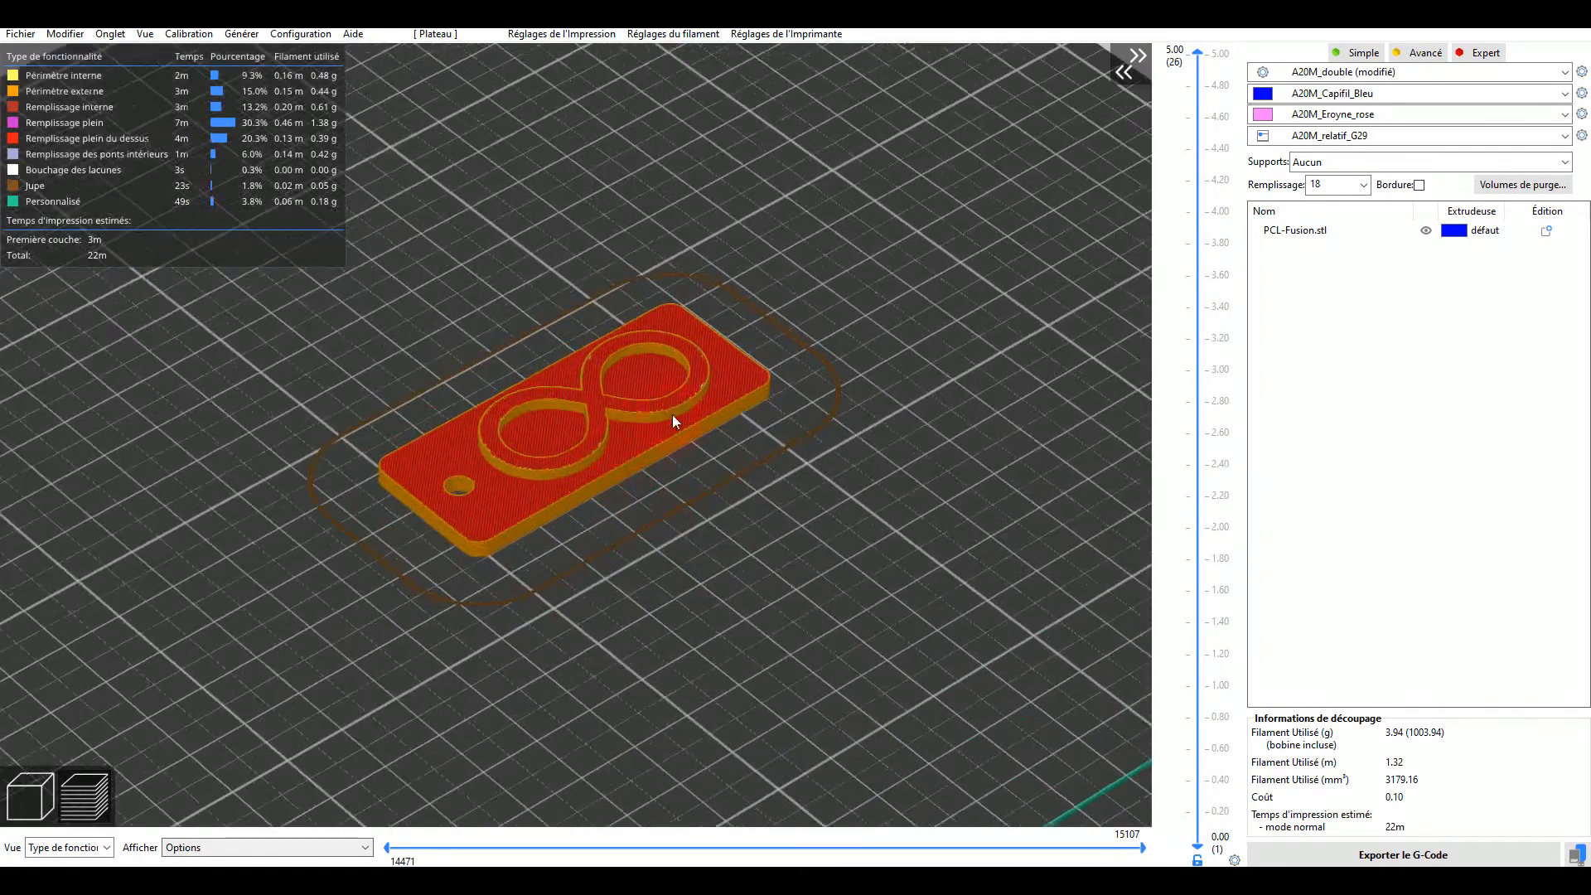
{"action": "left_click_drag", "start_coordinate": [1197, 53], "coordinate": [1185, 487]}
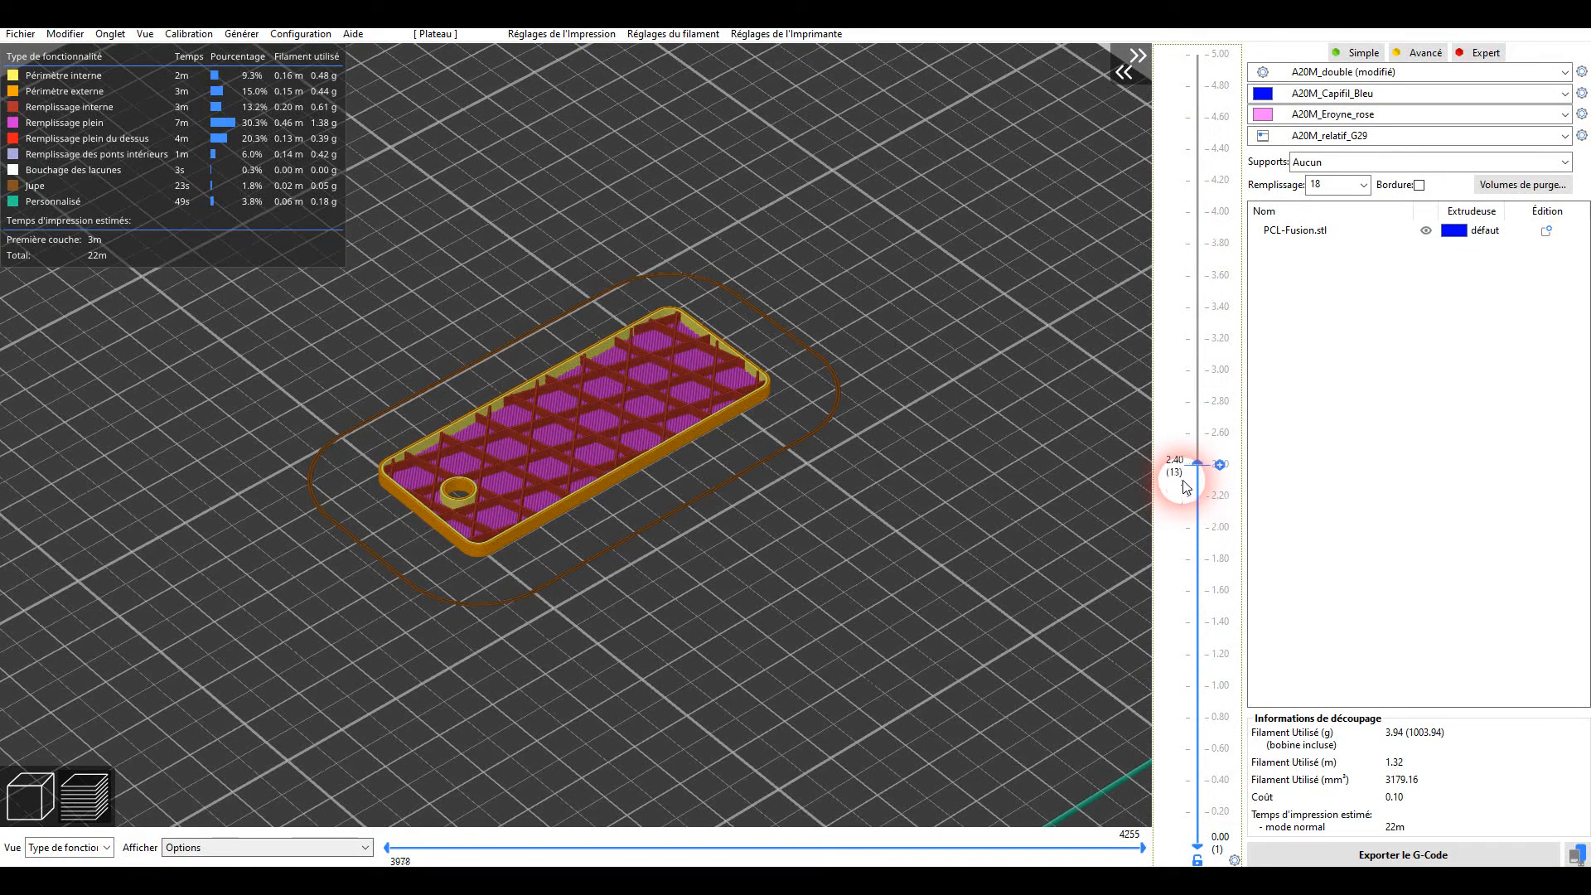
{"action": "left_click_drag", "start_coordinate": [1191, 479], "coordinate": [1191, 356]}
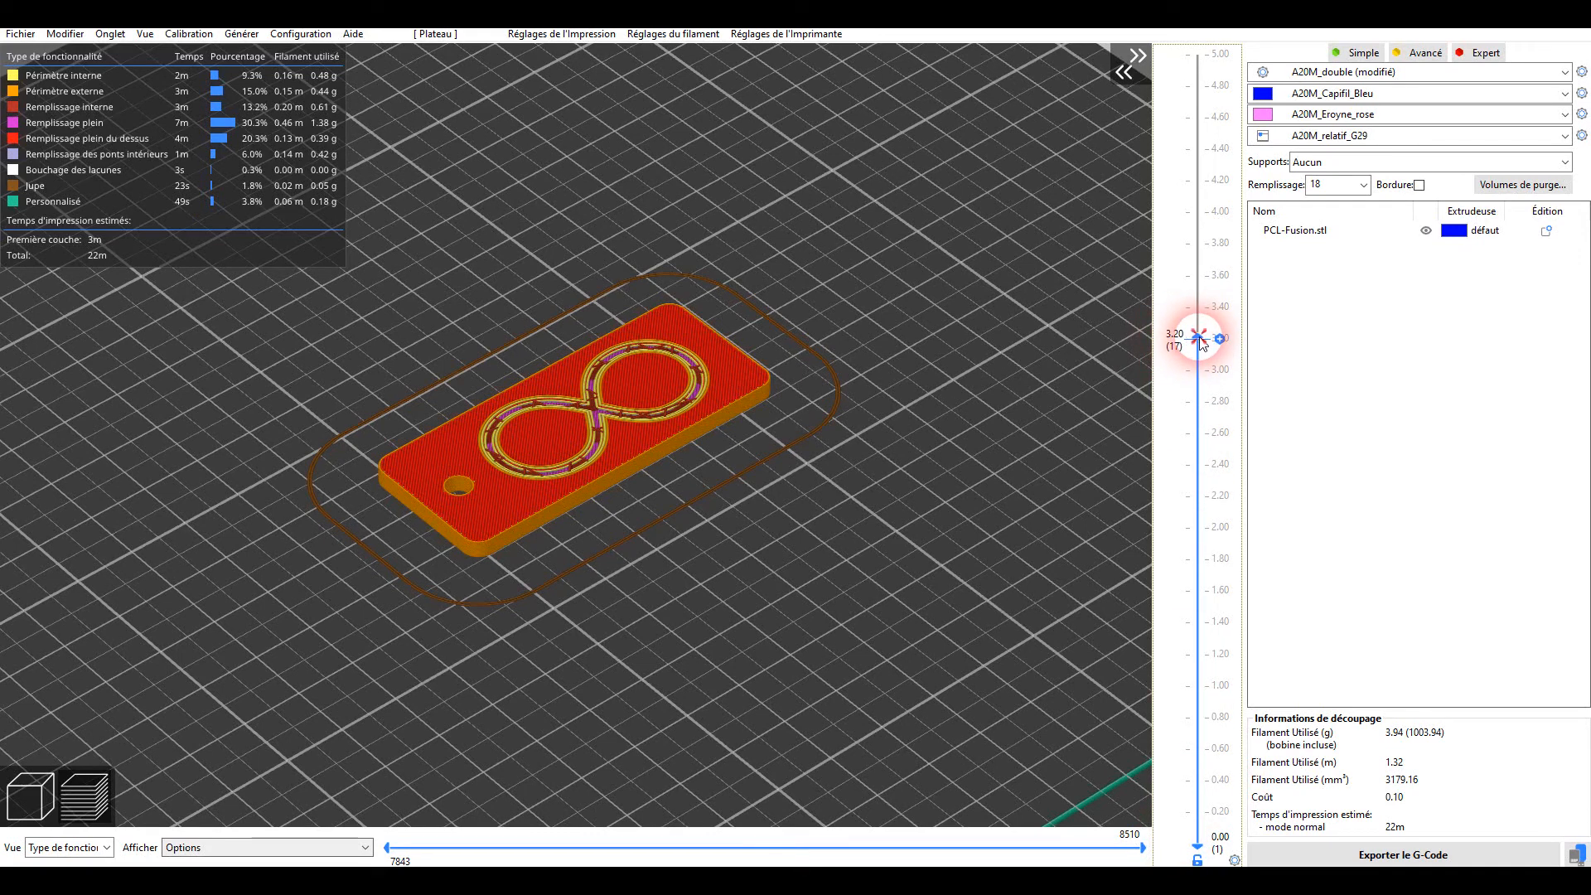
{"action": "scroll", "coordinate": [1203, 330], "scroll_direction": "up", "scroll_amount": 1}
{"action": "mouse_move", "coordinate": [1199, 318]}
{"action": "left_mouse_down"}
{"action": "mouse_move", "coordinate": [1202, 156]}
{"action": "mouse_move", "coordinate": [1202, 375]}
{"action": "mouse_move", "coordinate": [1205, 346]}
{"action": "left_mouse_up"}
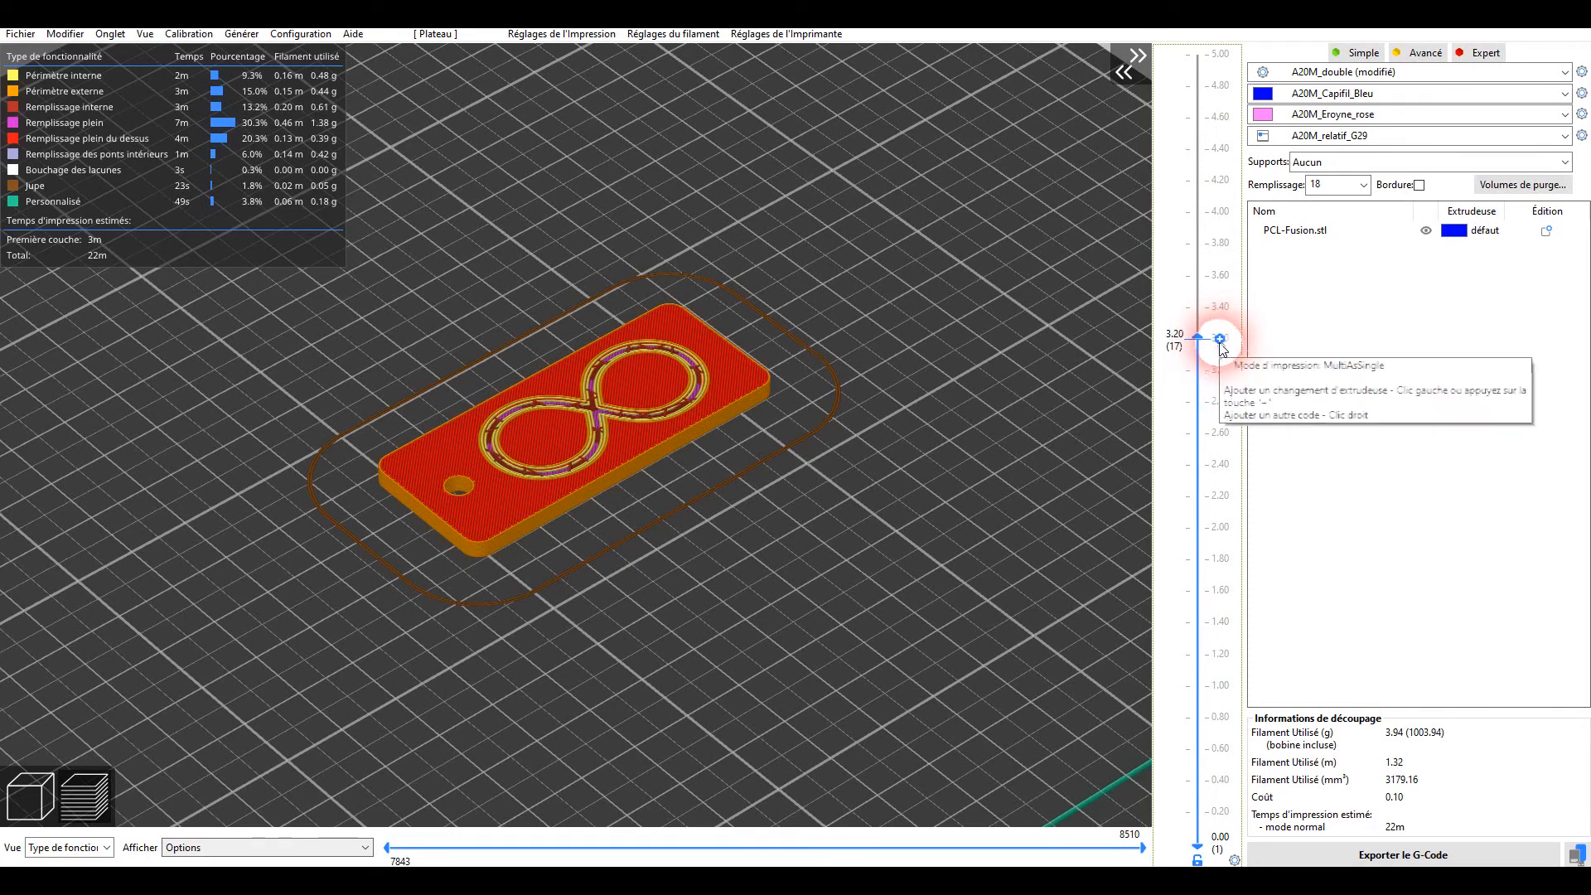
{"action": "left_click", "coordinate": [1215, 344]}
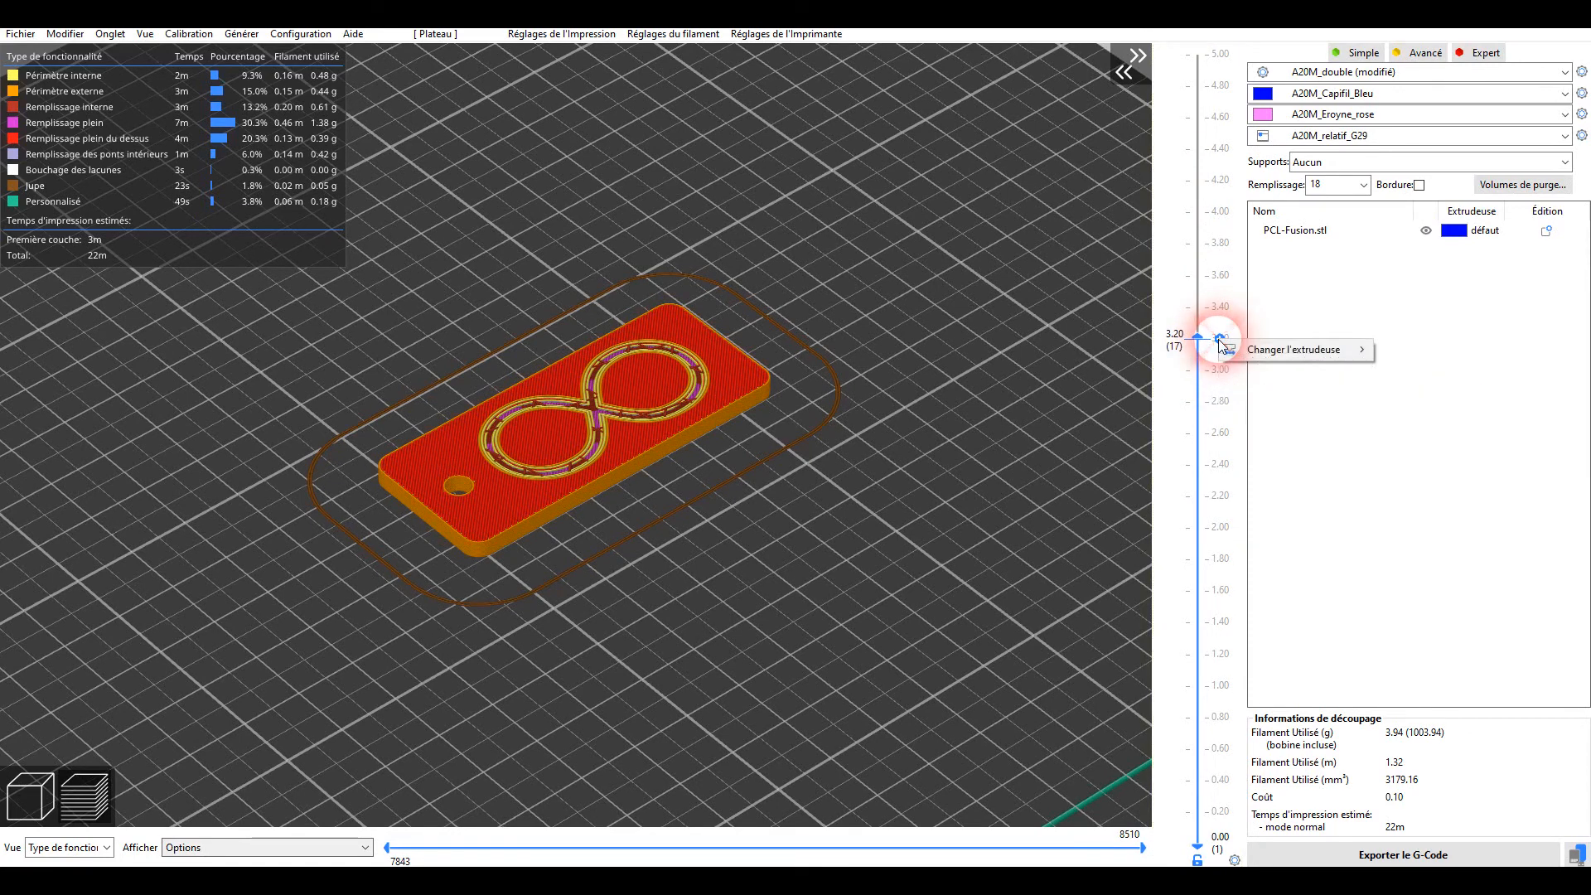
{"action": "mouse_move", "coordinate": [1273, 352]}
{"action": "left_click", "coordinate": [1397, 368]}
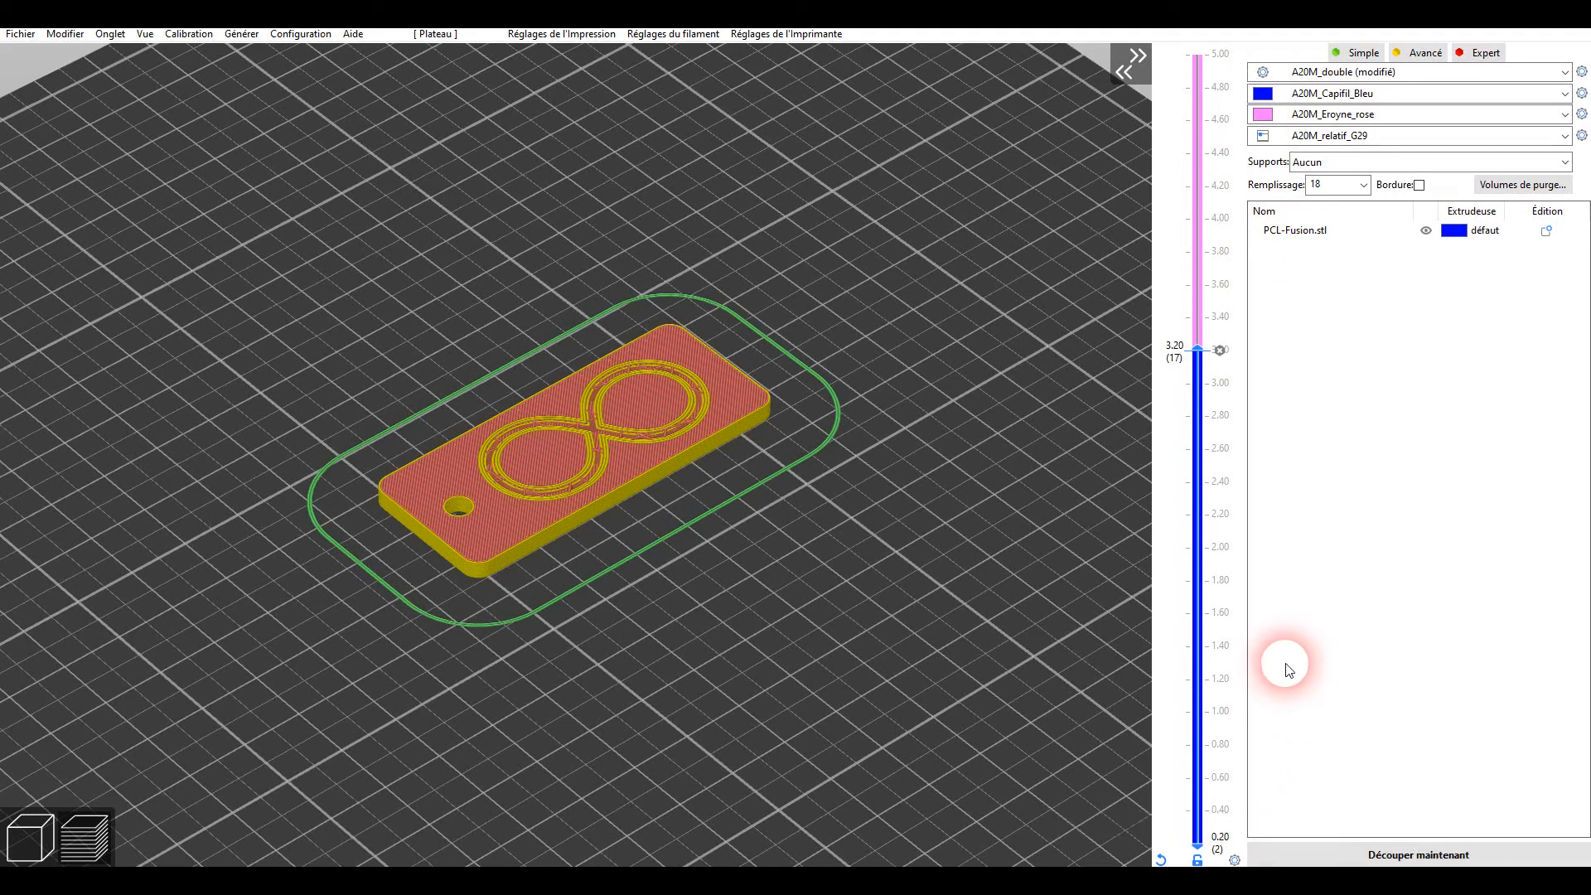
- Reslice the key tag with the extruder change and display all its layers up to 5.00 mm
{"action": "left_click", "coordinate": [1401, 854]}
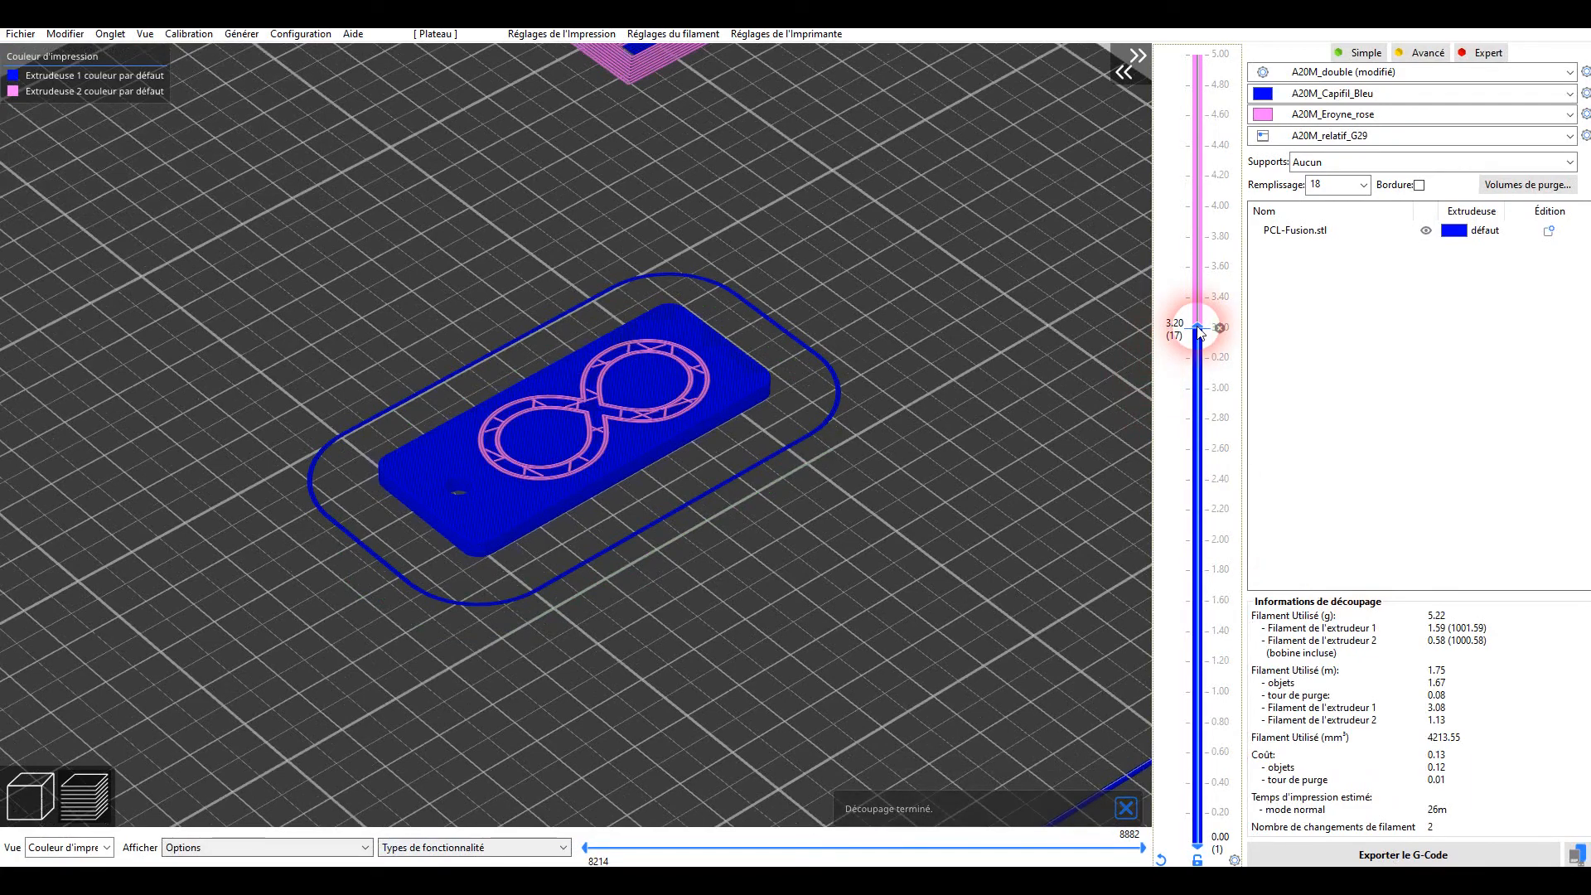
{"action": "left_click_drag", "start_coordinate": [1197, 327], "coordinate": [1198, 52]}
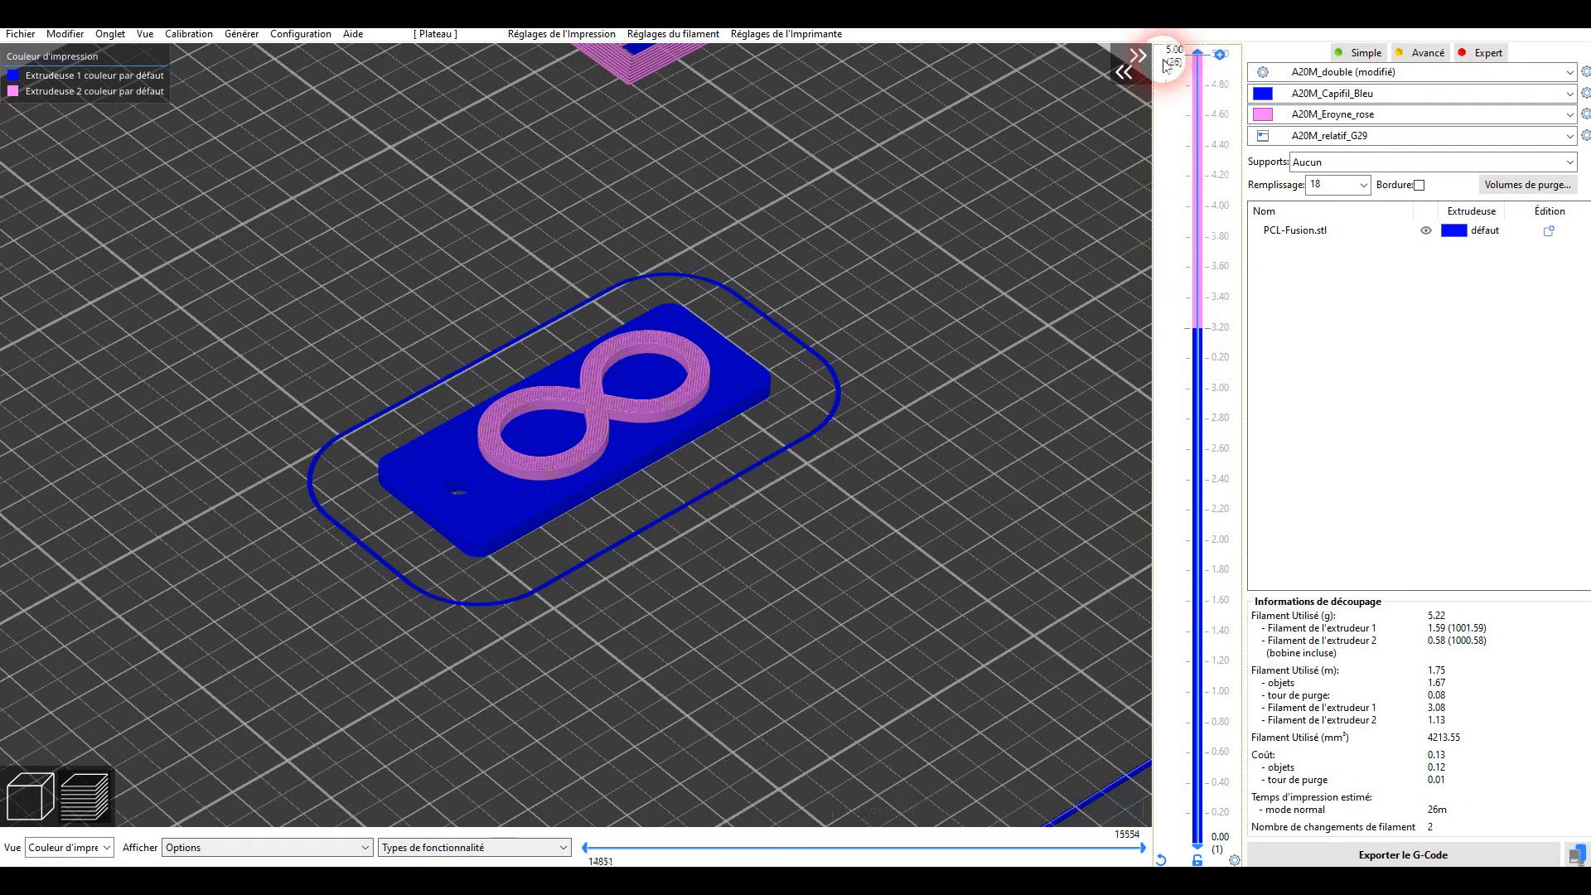
{"action": "left_click", "coordinate": [716, 689]}
{"action": "mouse_move", "coordinate": [716, 690]}
{"action": "left_mouse_down"}
{"action": "mouse_move", "coordinate": [719, 650]}
{"action": "mouse_move", "coordinate": [689, 682]}
{"action": "mouse_move", "coordinate": [711, 685]}
{"action": "left_mouse_up"}
- Examine the colour preview of the key tag, purge tower and priming lines from several angles
{"action": "left_click_drag", "start_coordinate": [844, 662], "coordinate": [508, 673]}
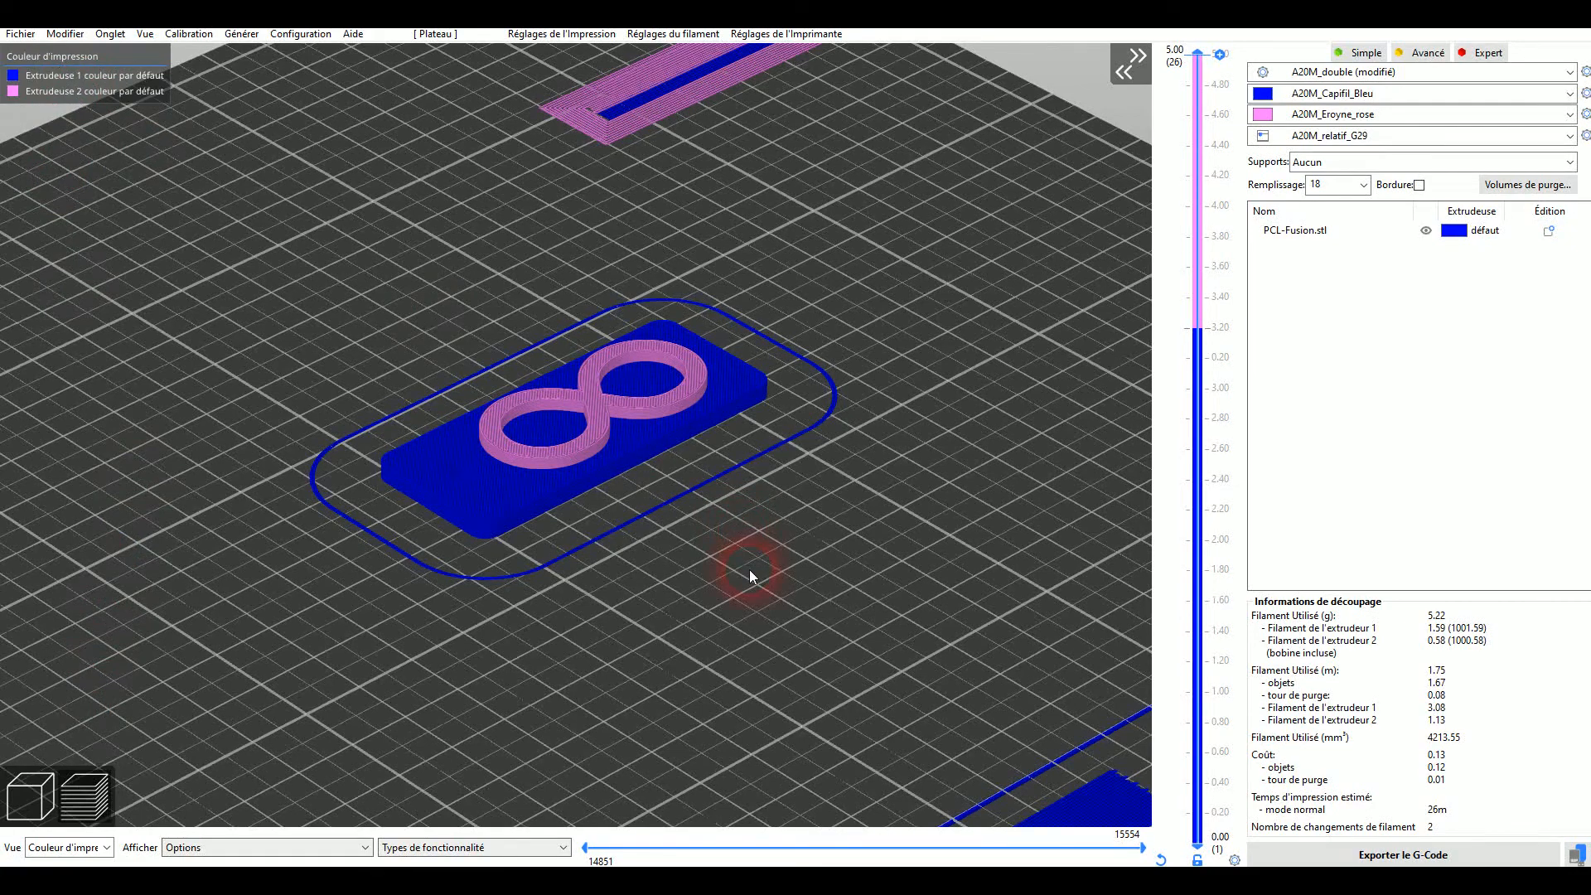
{"action": "left_click", "coordinate": [625, 591]}
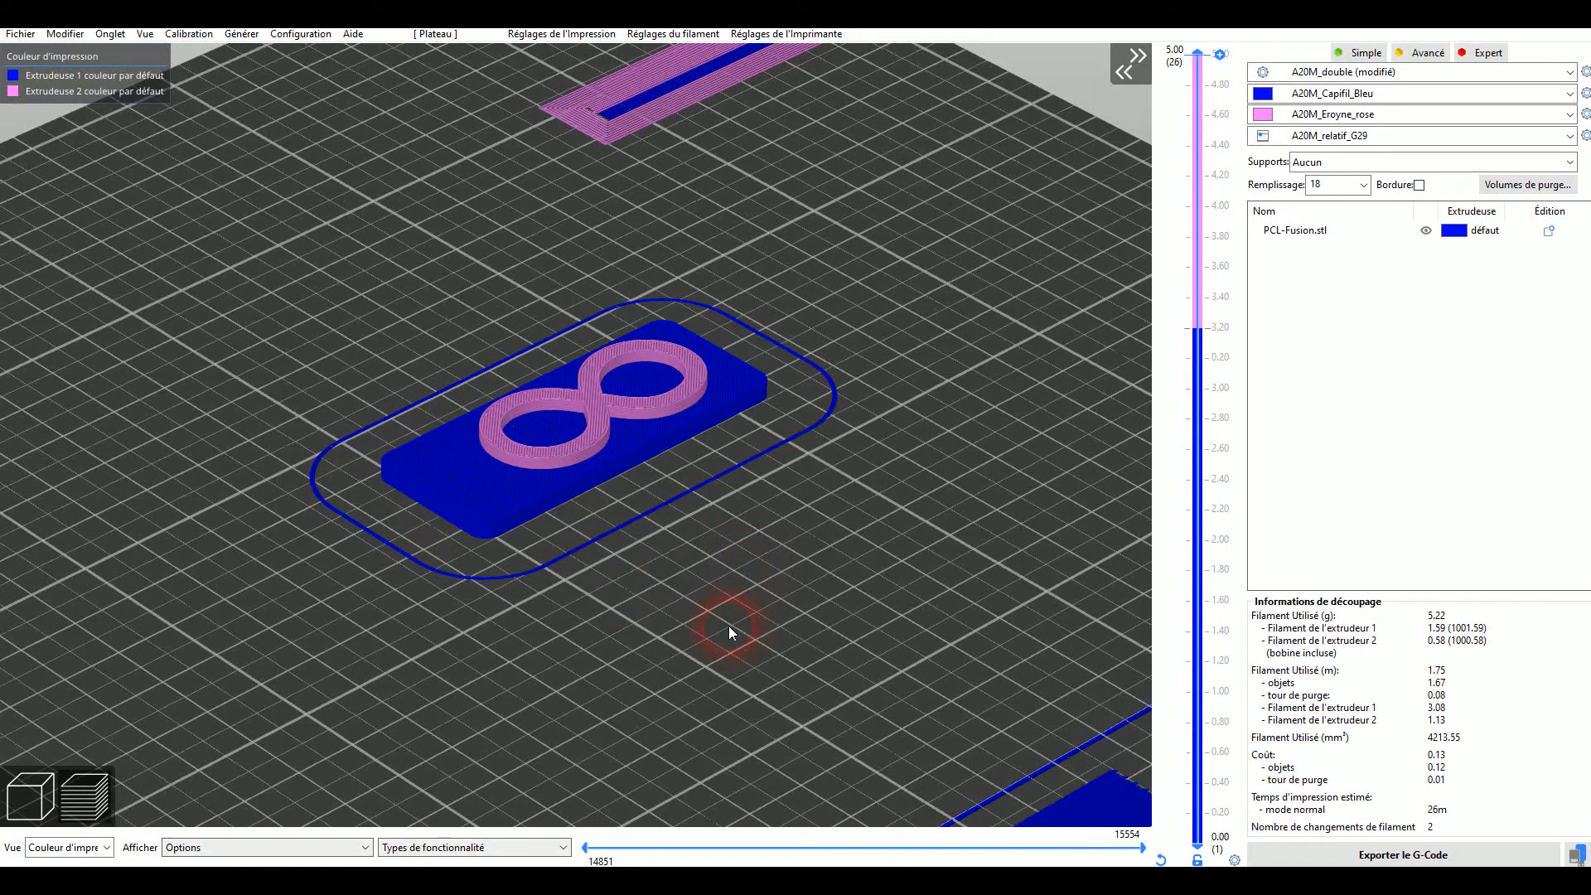
{"action": "left_click_drag", "start_coordinate": [823, 469], "coordinate": [792, 557]}
{"action": "left_click_drag", "start_coordinate": [390, 474], "coordinate": [594, 683]}
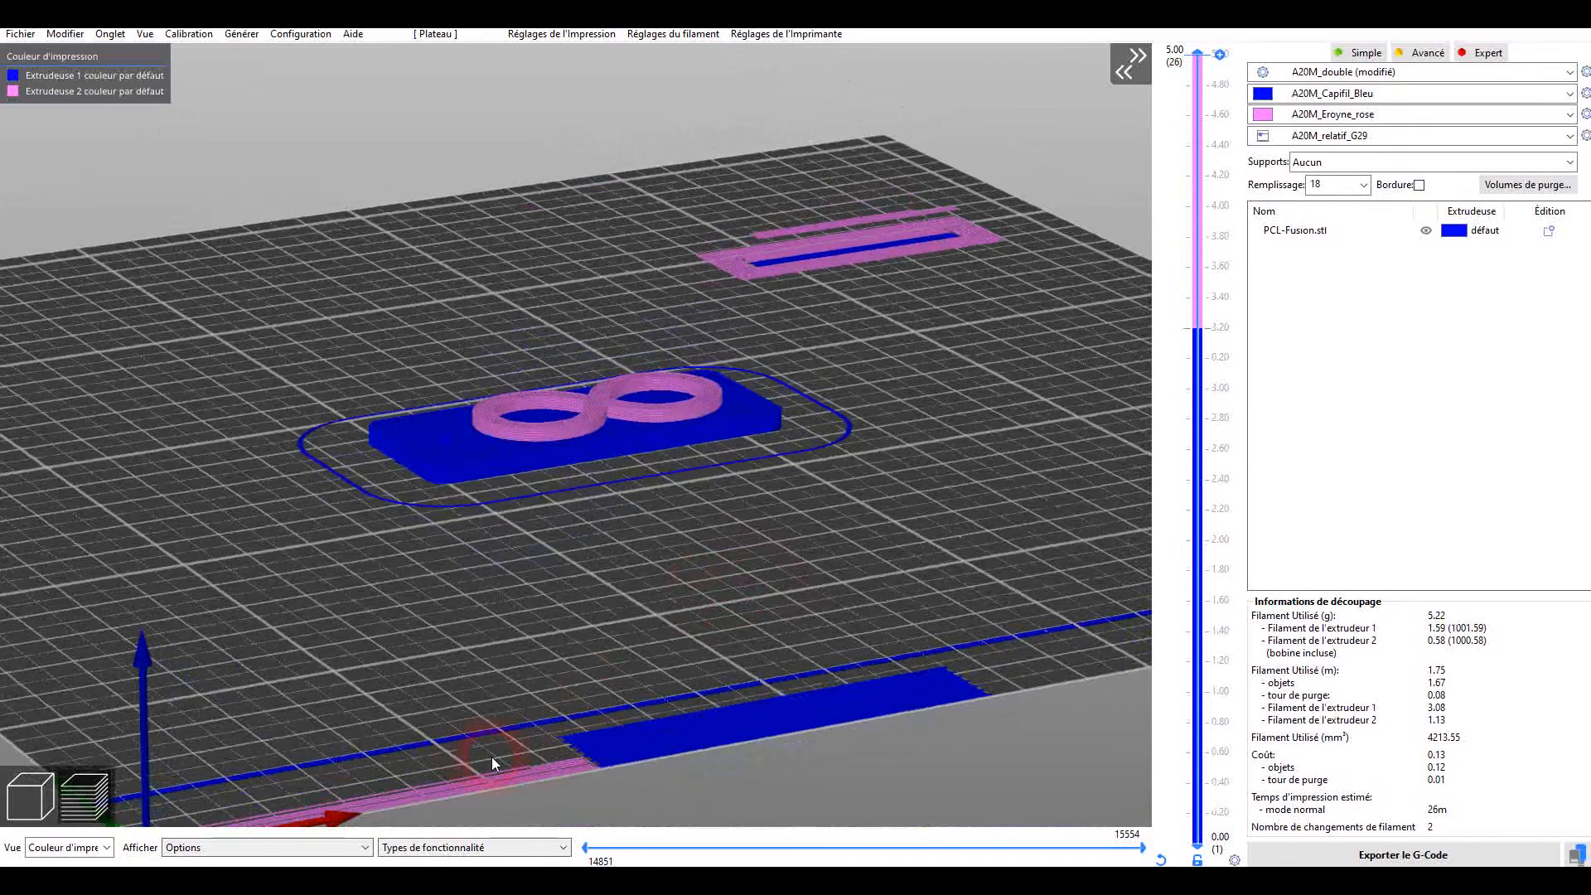
{"action": "left_click_drag", "start_coordinate": [565, 774], "coordinate": [746, 417]}
{"action": "scroll", "coordinate": [758, 299], "scroll_direction": "down", "scroll_amount": 4}
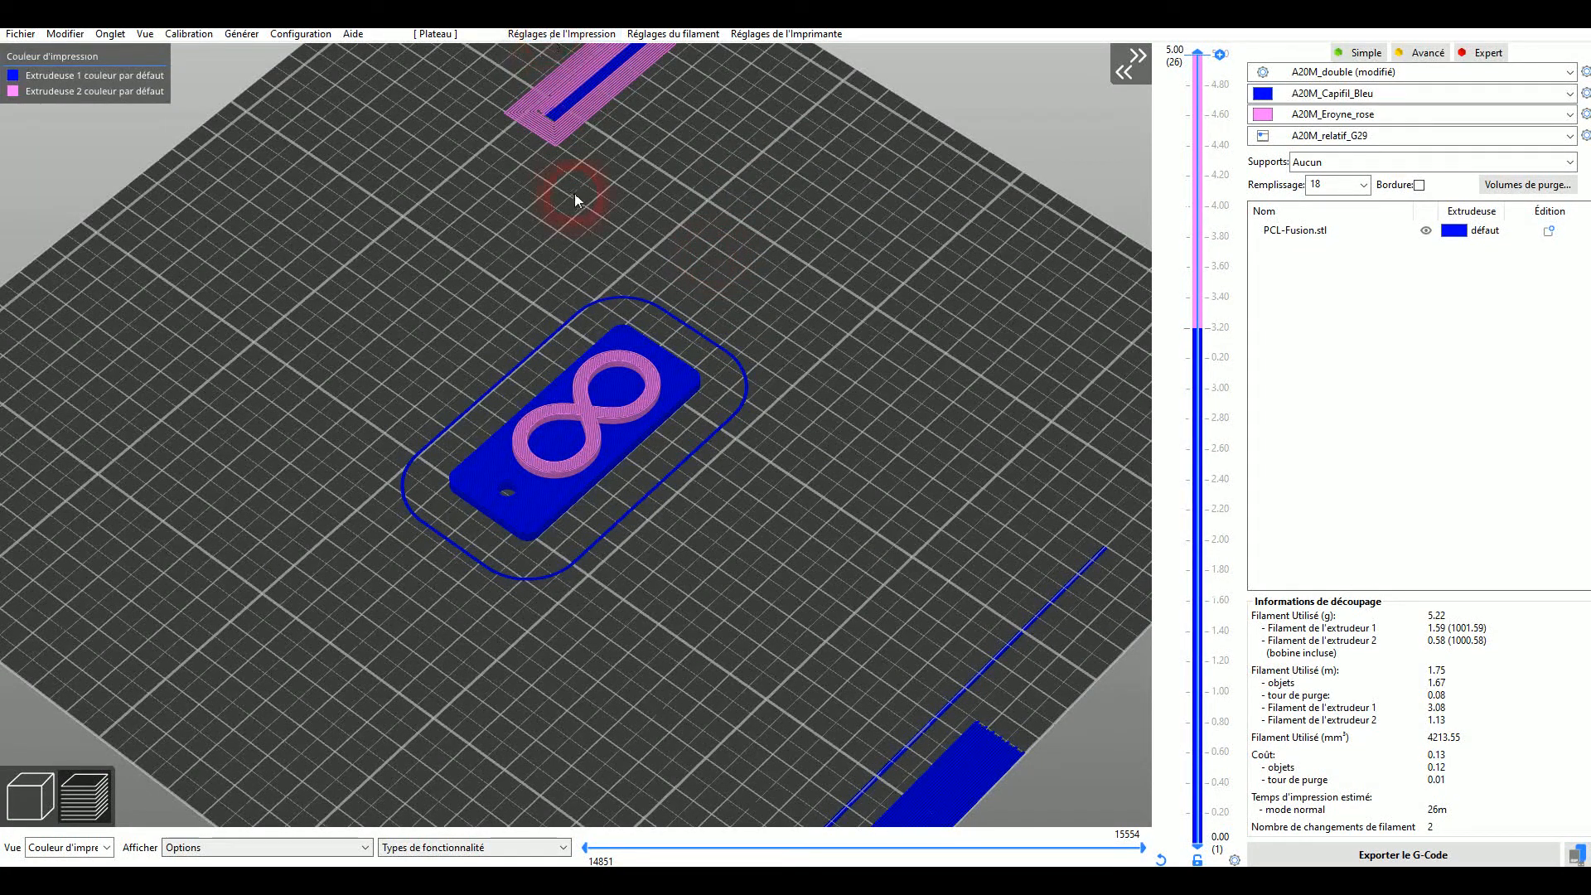
{"action": "left_click_drag", "start_coordinate": [576, 588], "coordinate": [604, 543]}
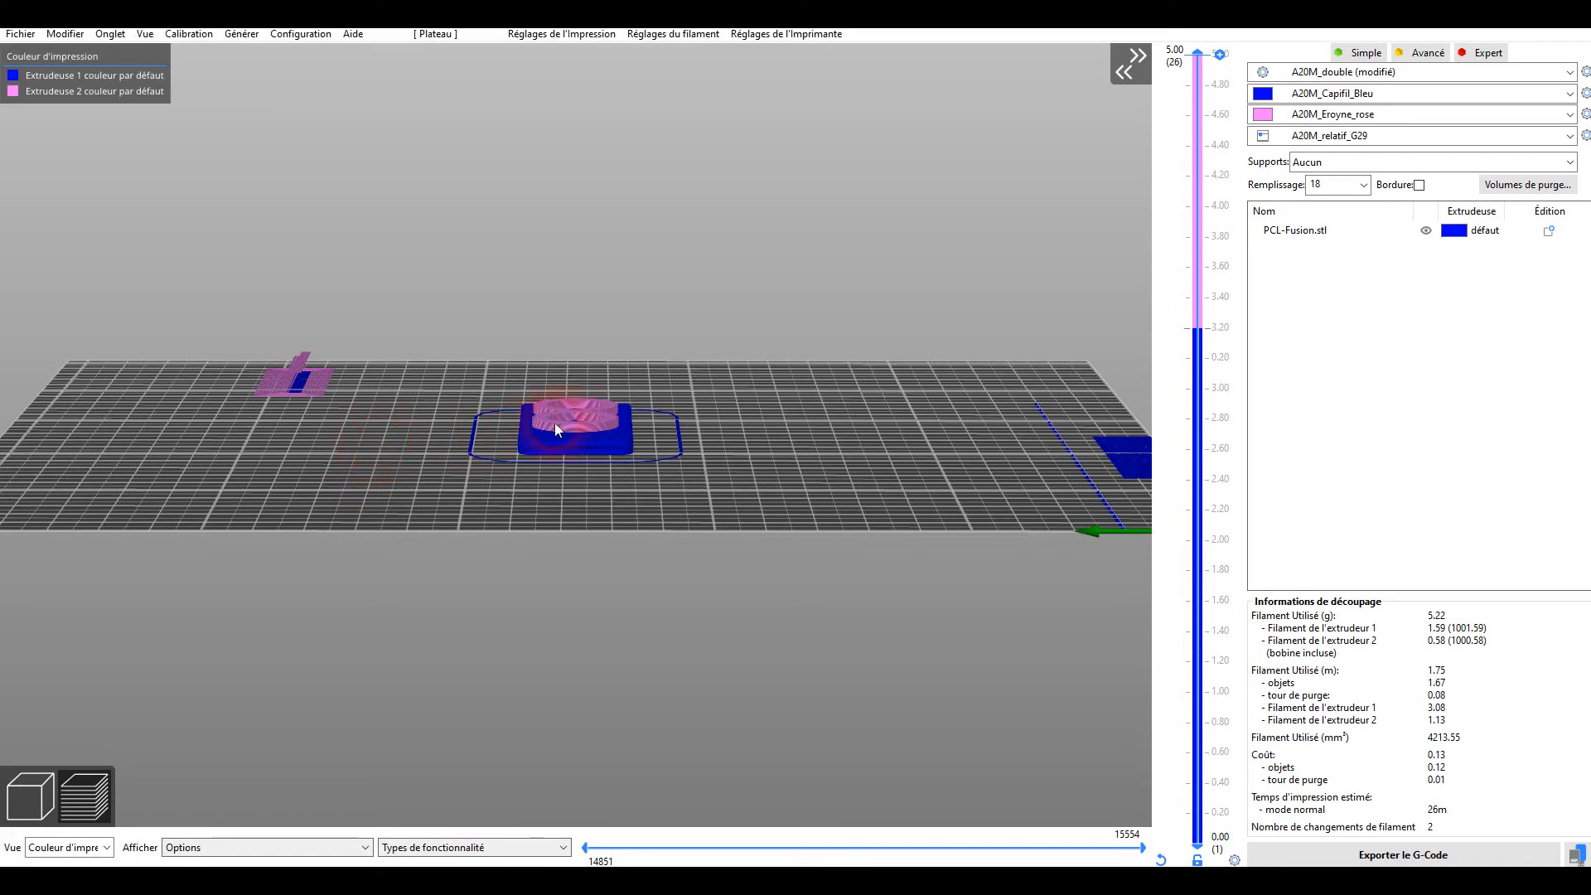
{"action": "left_click_drag", "start_coordinate": [474, 421], "coordinate": [417, 453]}
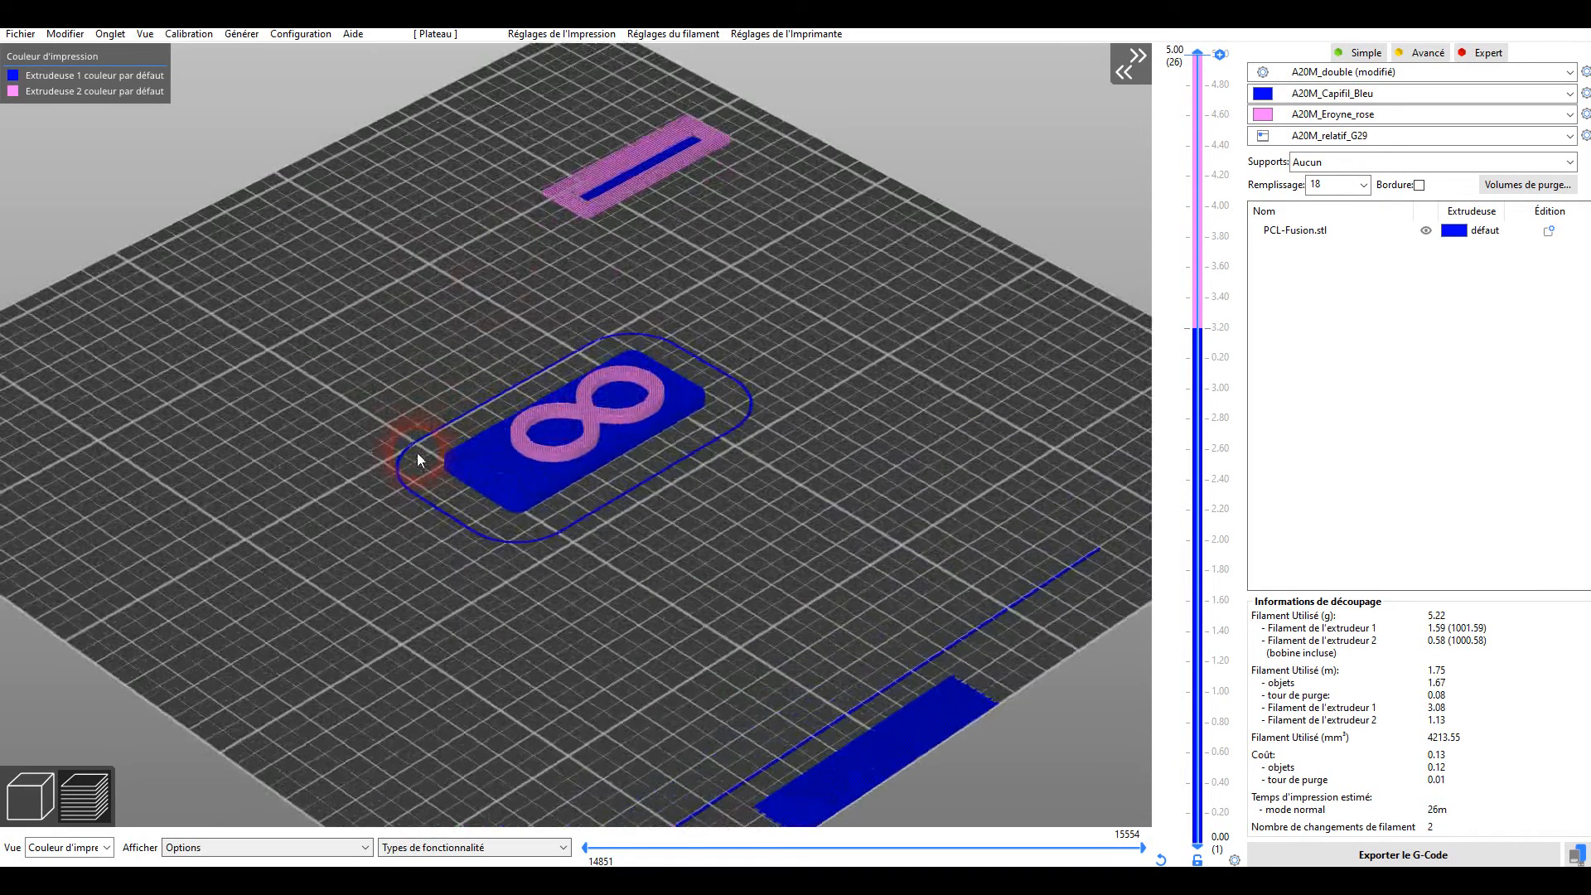
- Review the purge tower options in the multiple-extruder print settings and inspect the tag's colour change at 3.20 mm up close
{"action": "left_click", "coordinate": [550, 41]}
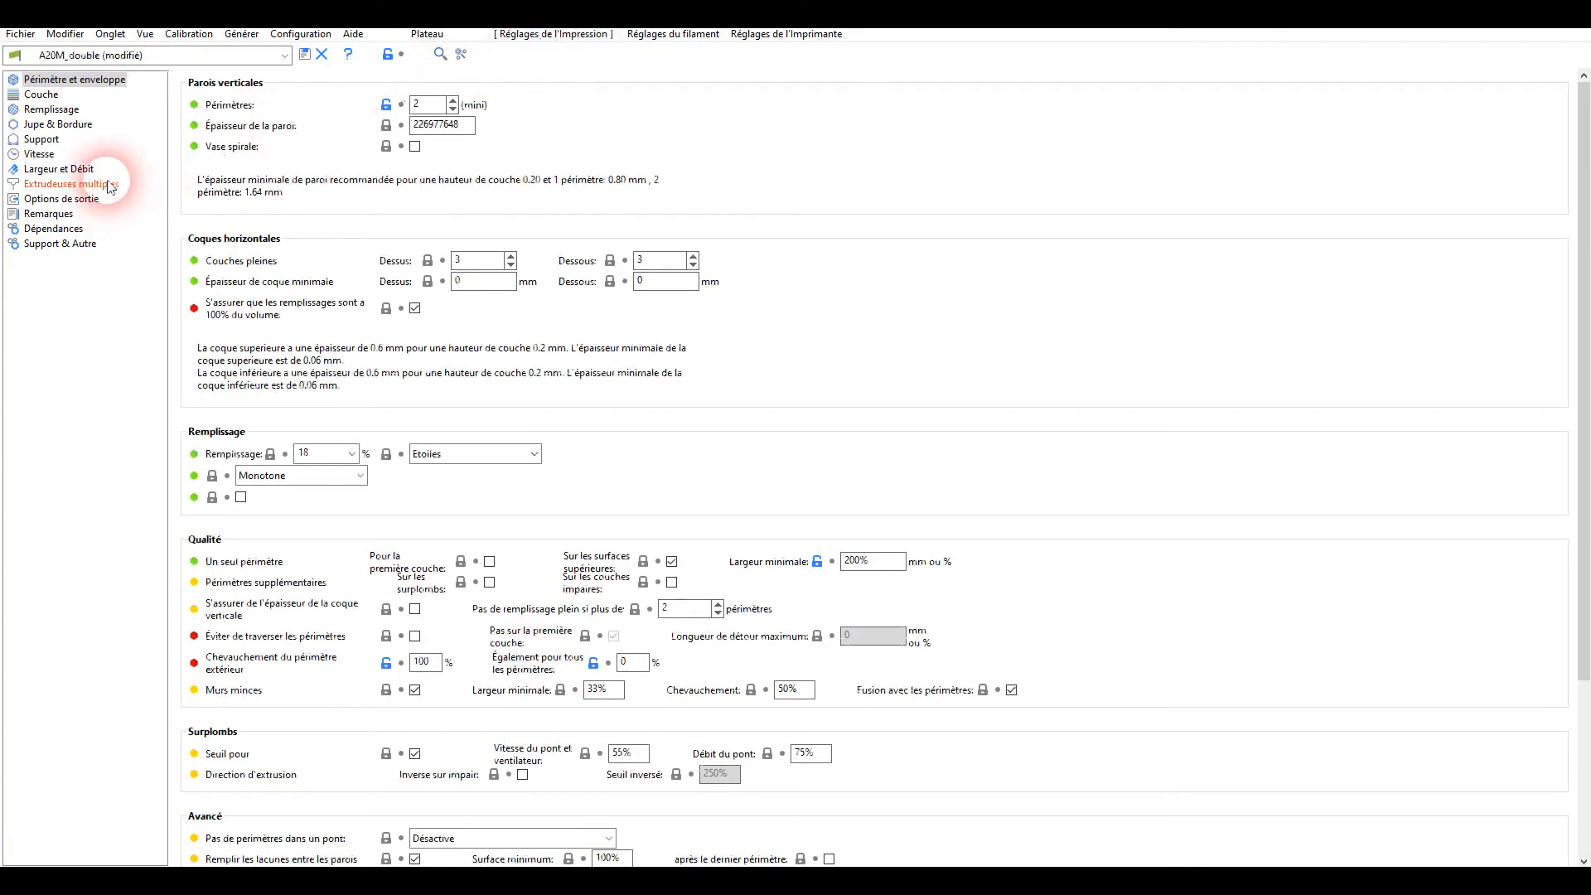
{"action": "left_click", "coordinate": [110, 184]}
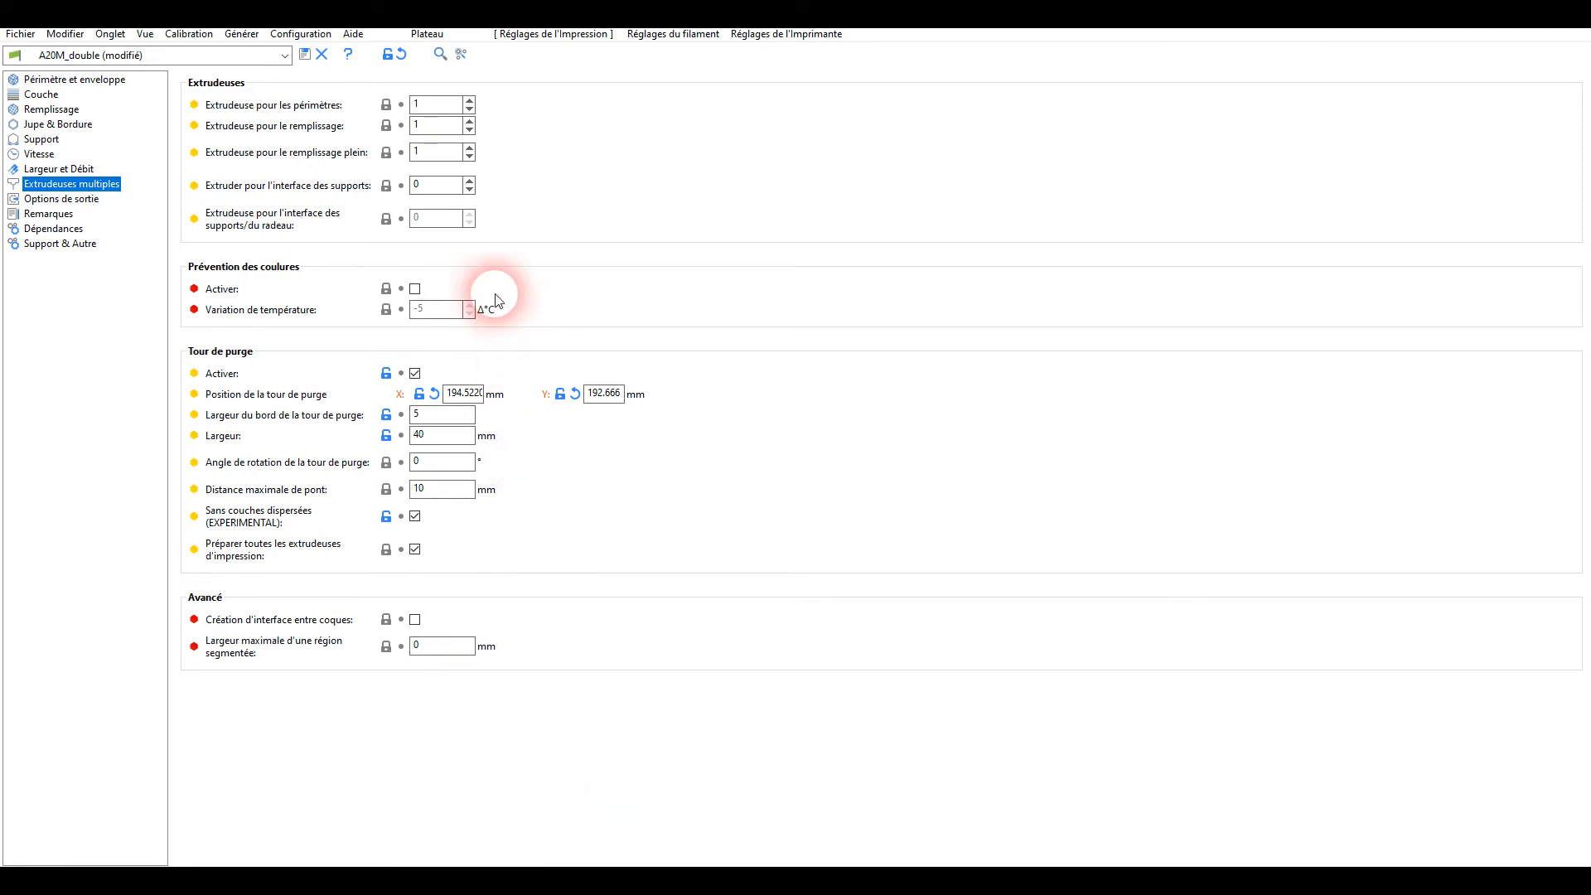
{"action": "left_click", "coordinate": [428, 37]}
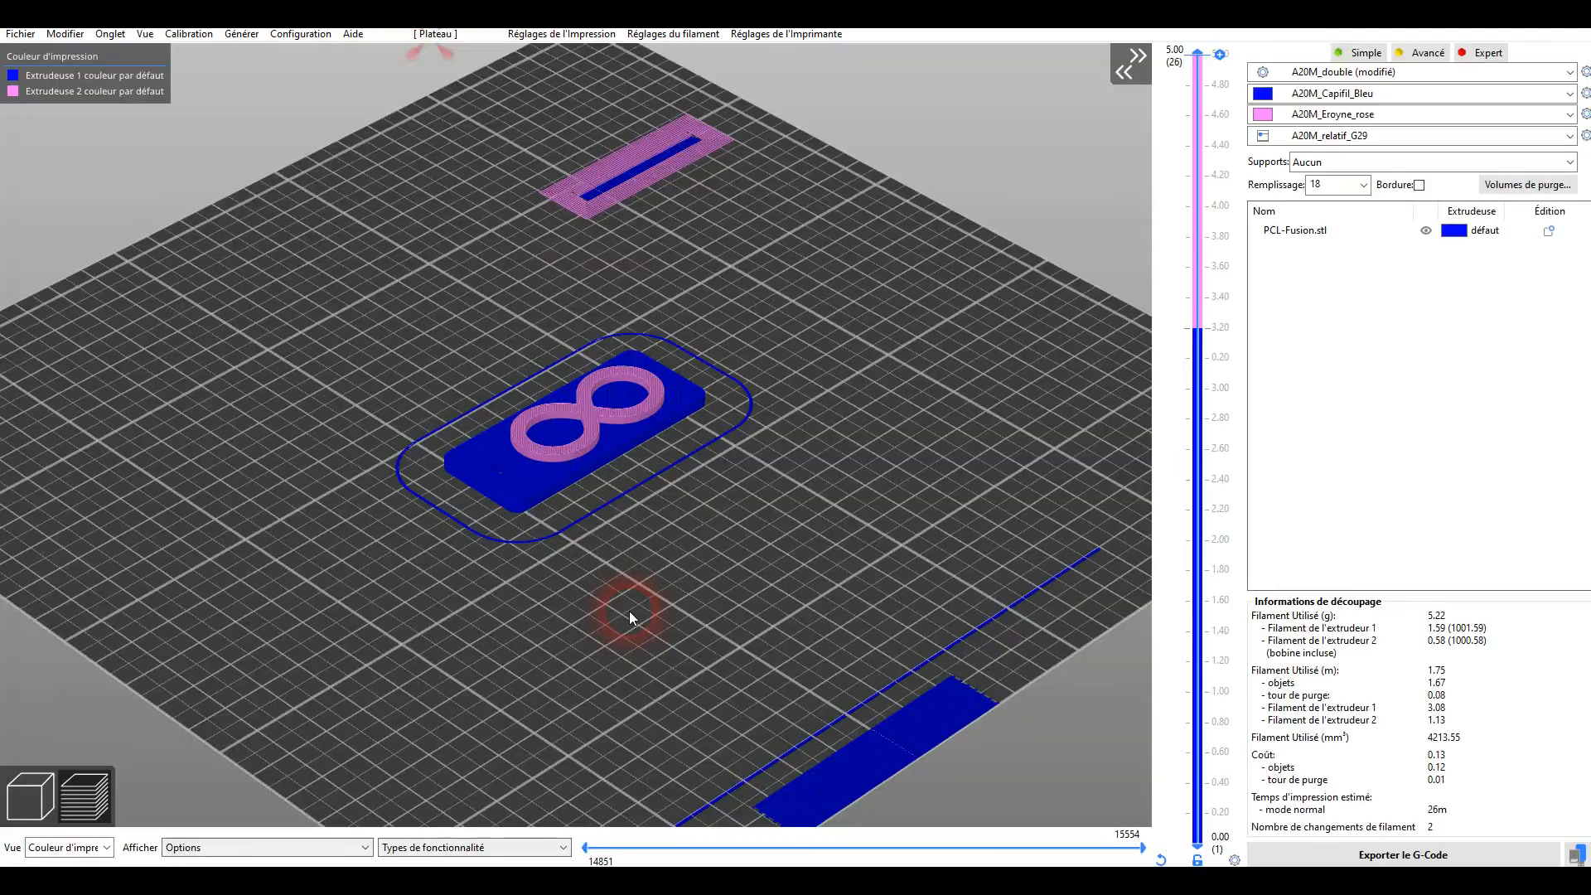
{"action": "scroll", "coordinate": [585, 668], "scroll_direction": "up", "scroll_amount": 4}
{"action": "left_click_drag", "start_coordinate": [617, 678], "coordinate": [569, 679]}
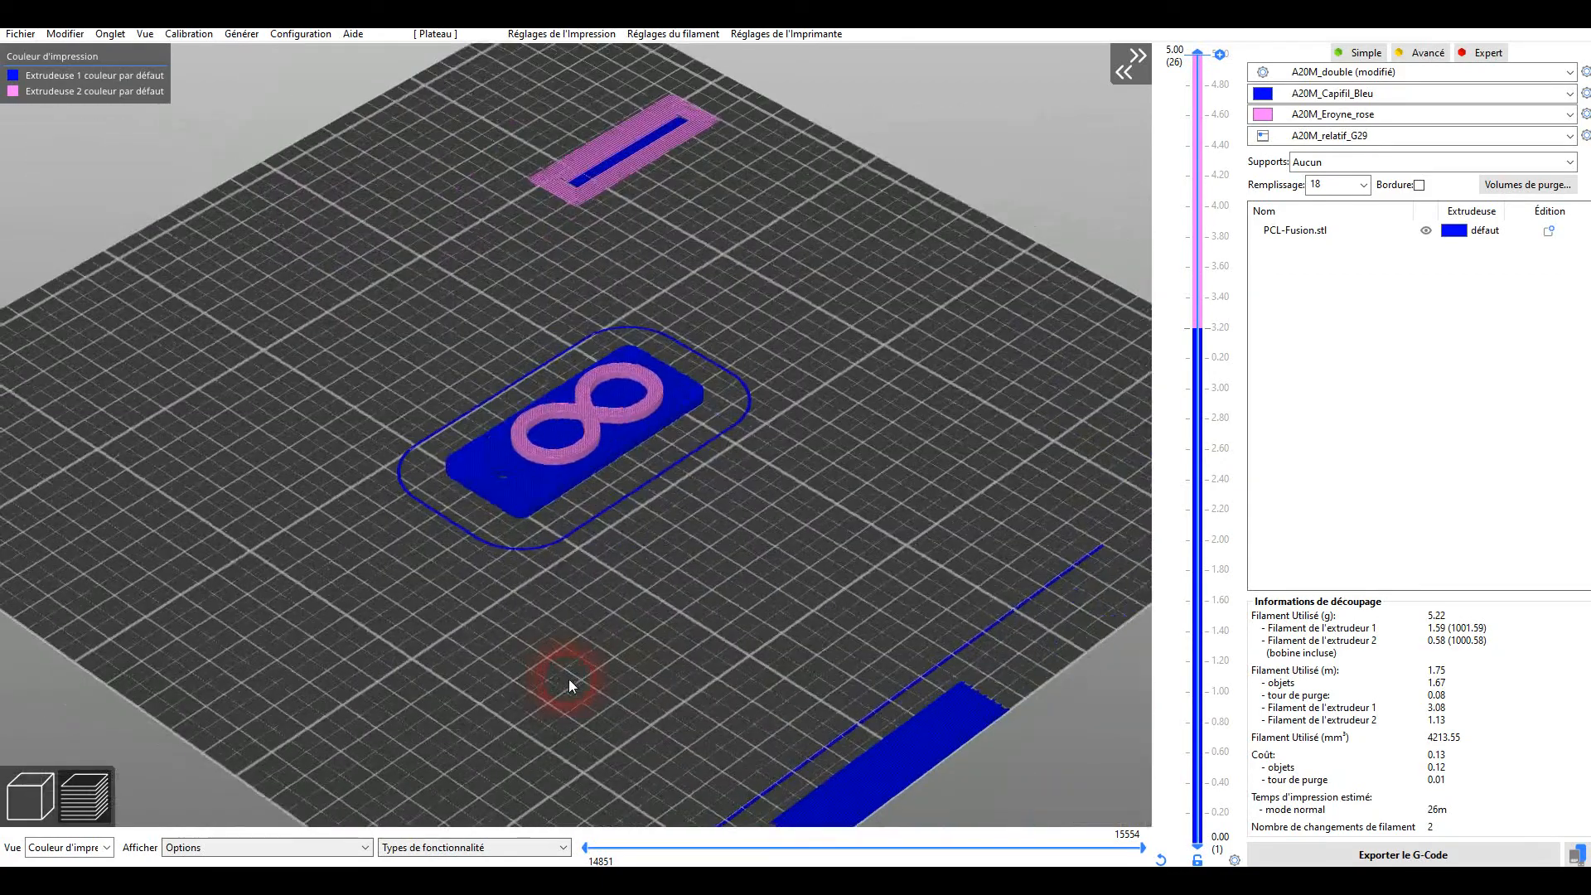
{"action": "left_click_drag", "start_coordinate": [544, 465], "coordinate": [583, 556]}
{"action": "scroll", "coordinate": [585, 556], "scroll_direction": "up", "scroll_amount": 6}
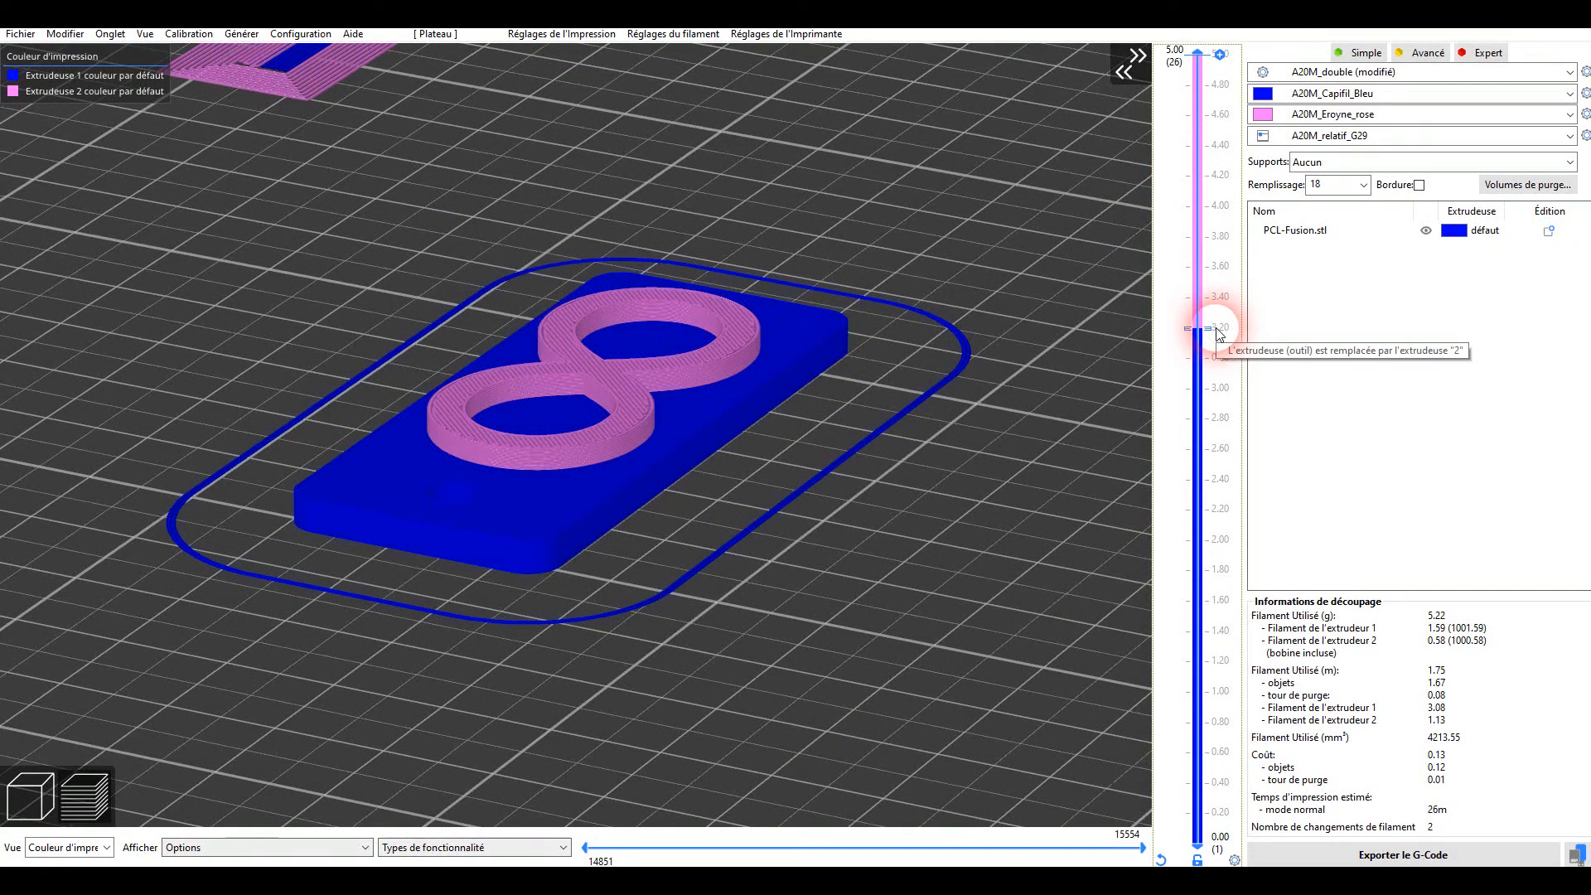
{"action": "mouse_move", "coordinate": [497, 675]}
{"action": "left_mouse_down"}
{"action": "mouse_move", "coordinate": [511, 679]}
{"action": "mouse_move", "coordinate": [490, 677]}
{"action": "left_mouse_up"}
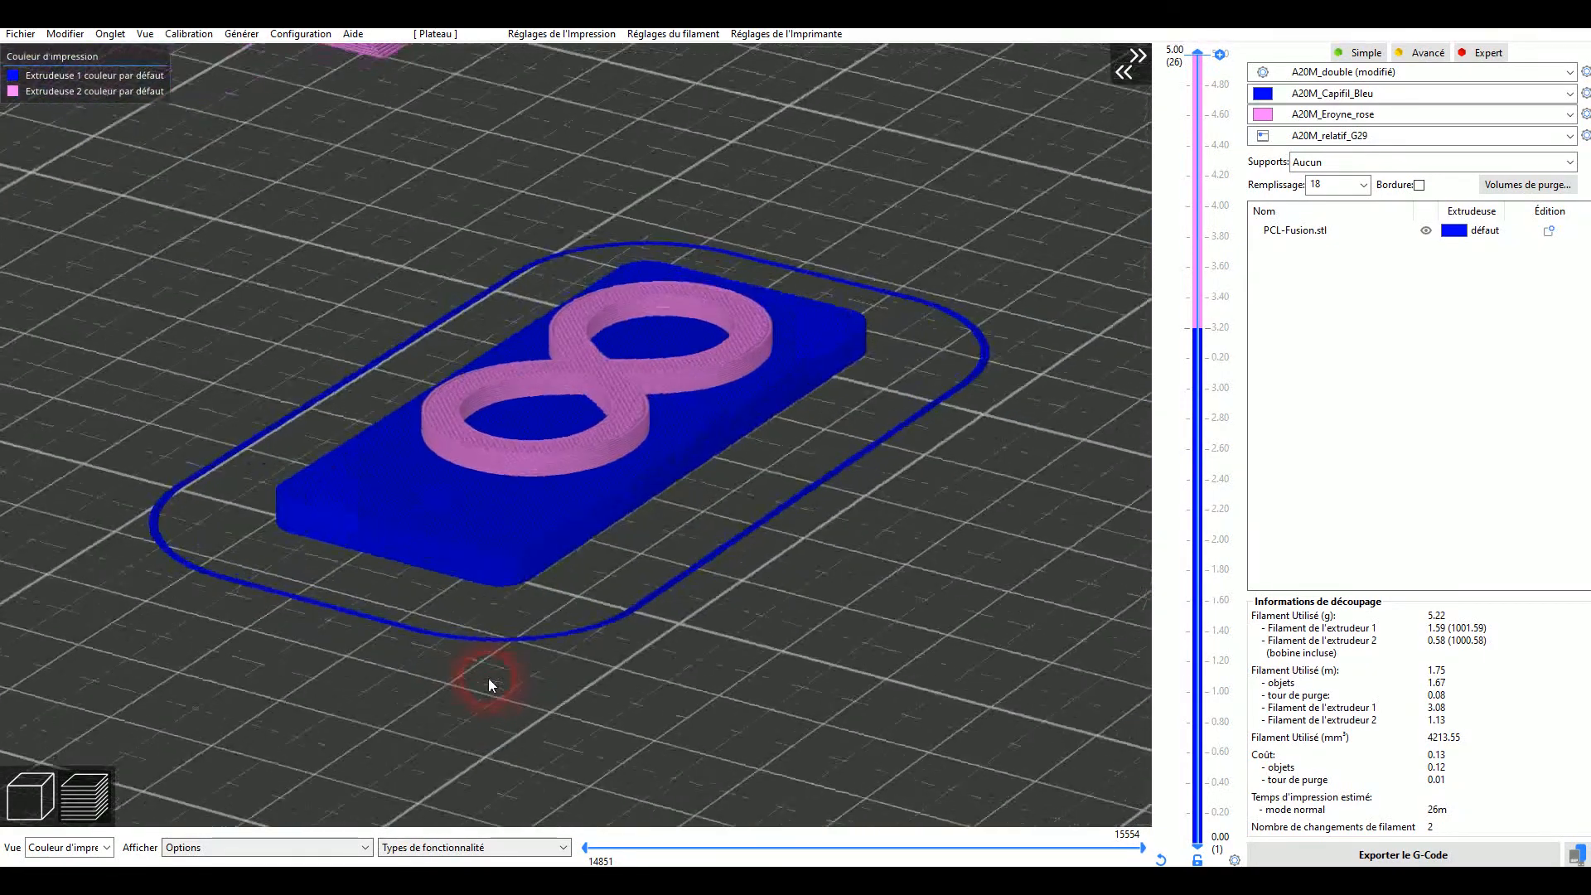
- Reslice with the purge tower's "Sans couches dispersées" option turned off and compare the tower's height with the tag
{"action": "left_click", "coordinate": [543, 34]}
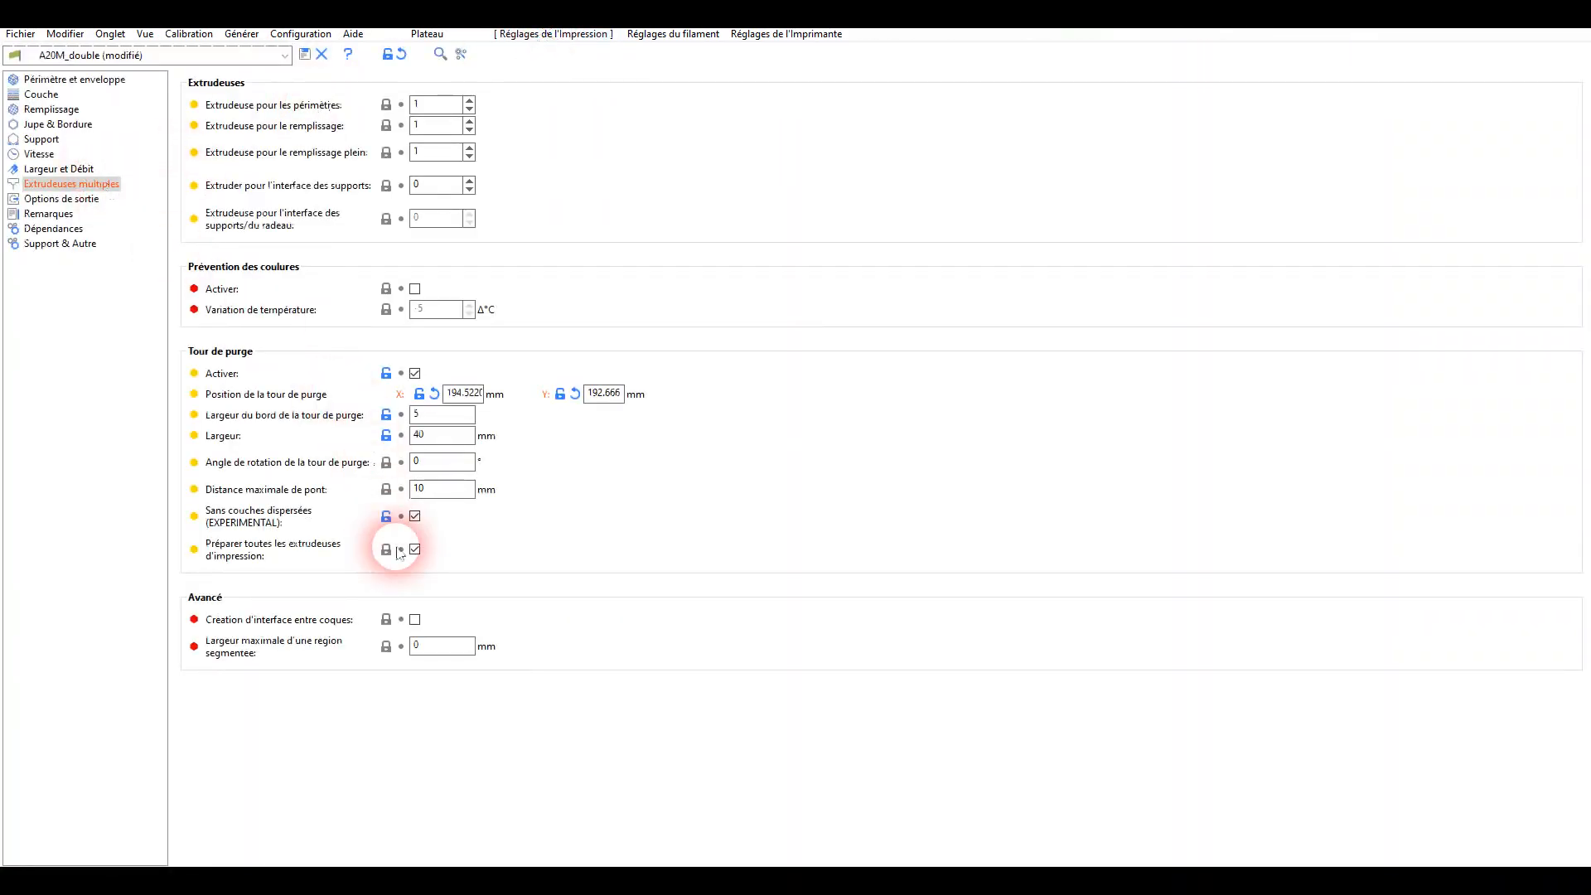
{"action": "left_click", "coordinate": [415, 516]}
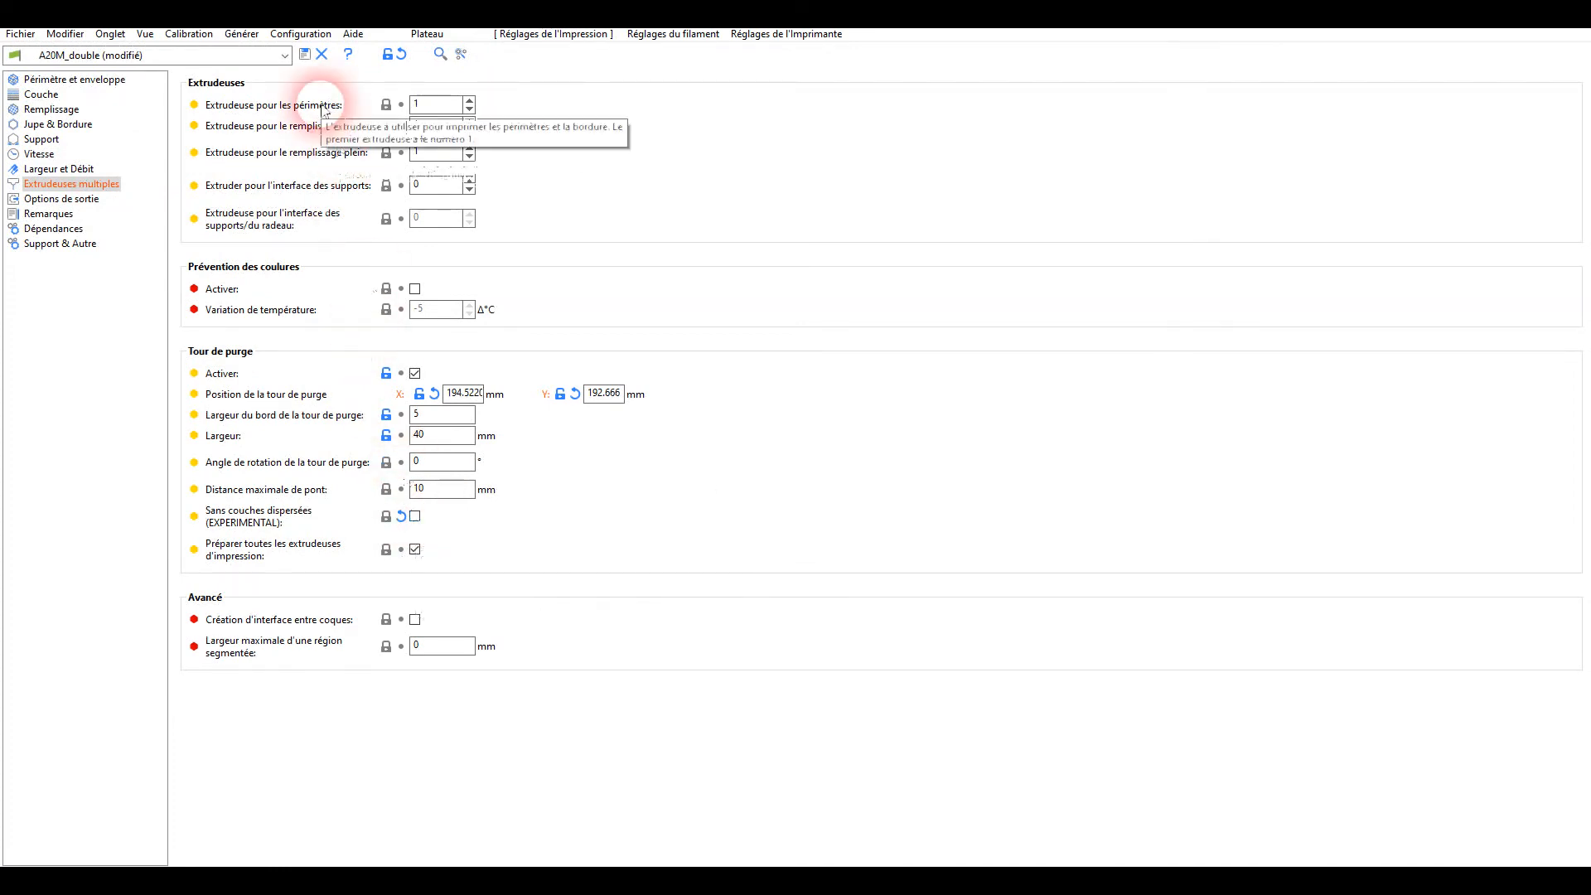
{"action": "left_click", "coordinate": [427, 34]}
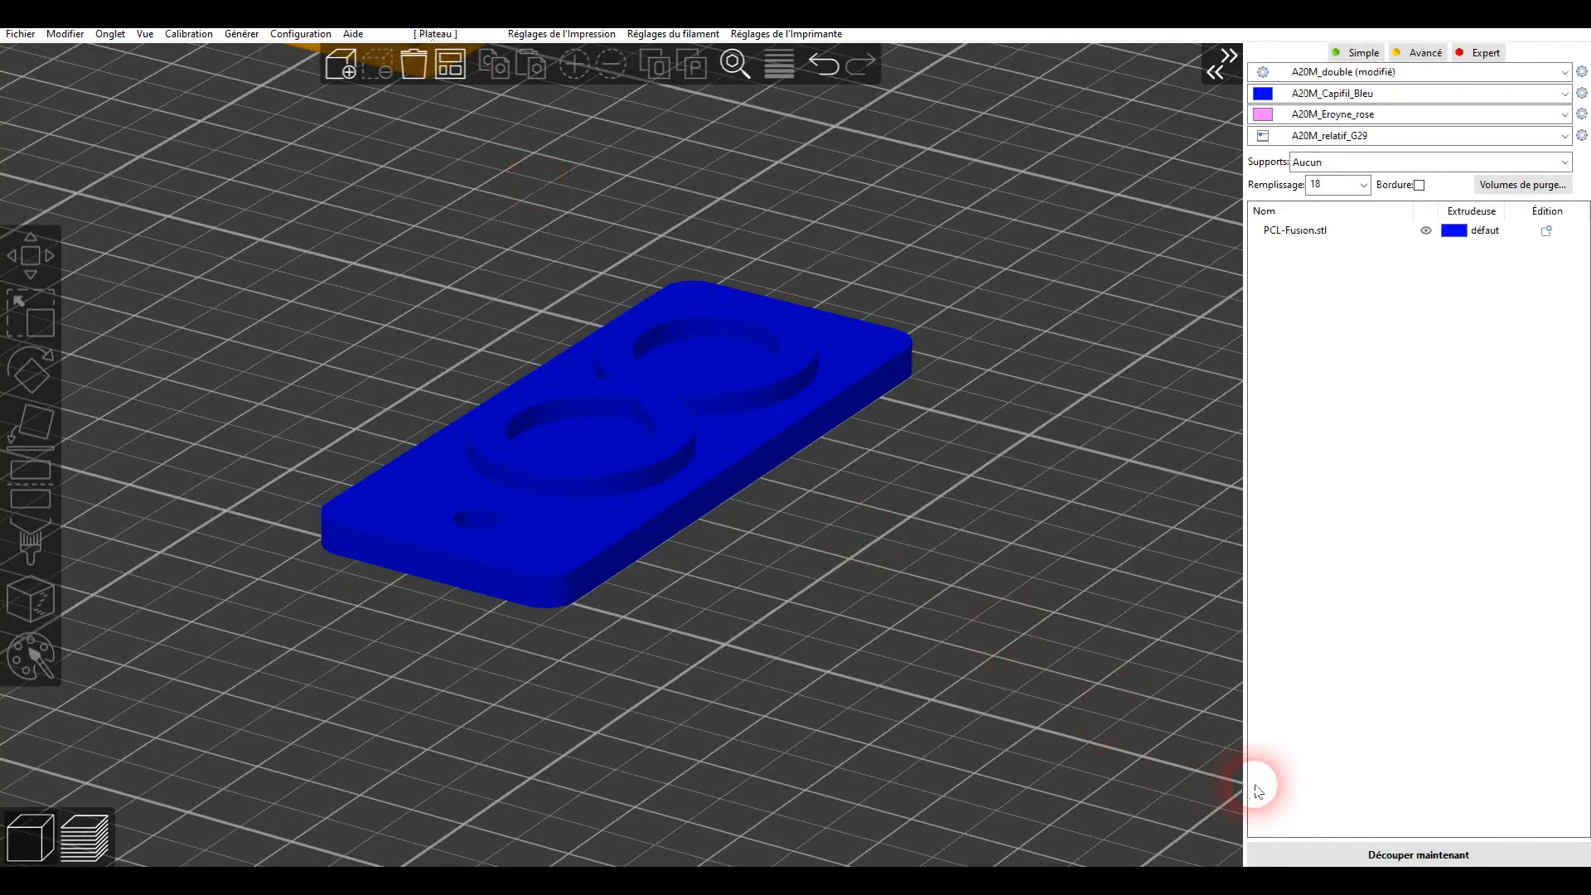
{"action": "left_click", "coordinate": [1324, 854]}
{"action": "left_click_drag", "start_coordinate": [887, 688], "coordinate": [221, 442]}
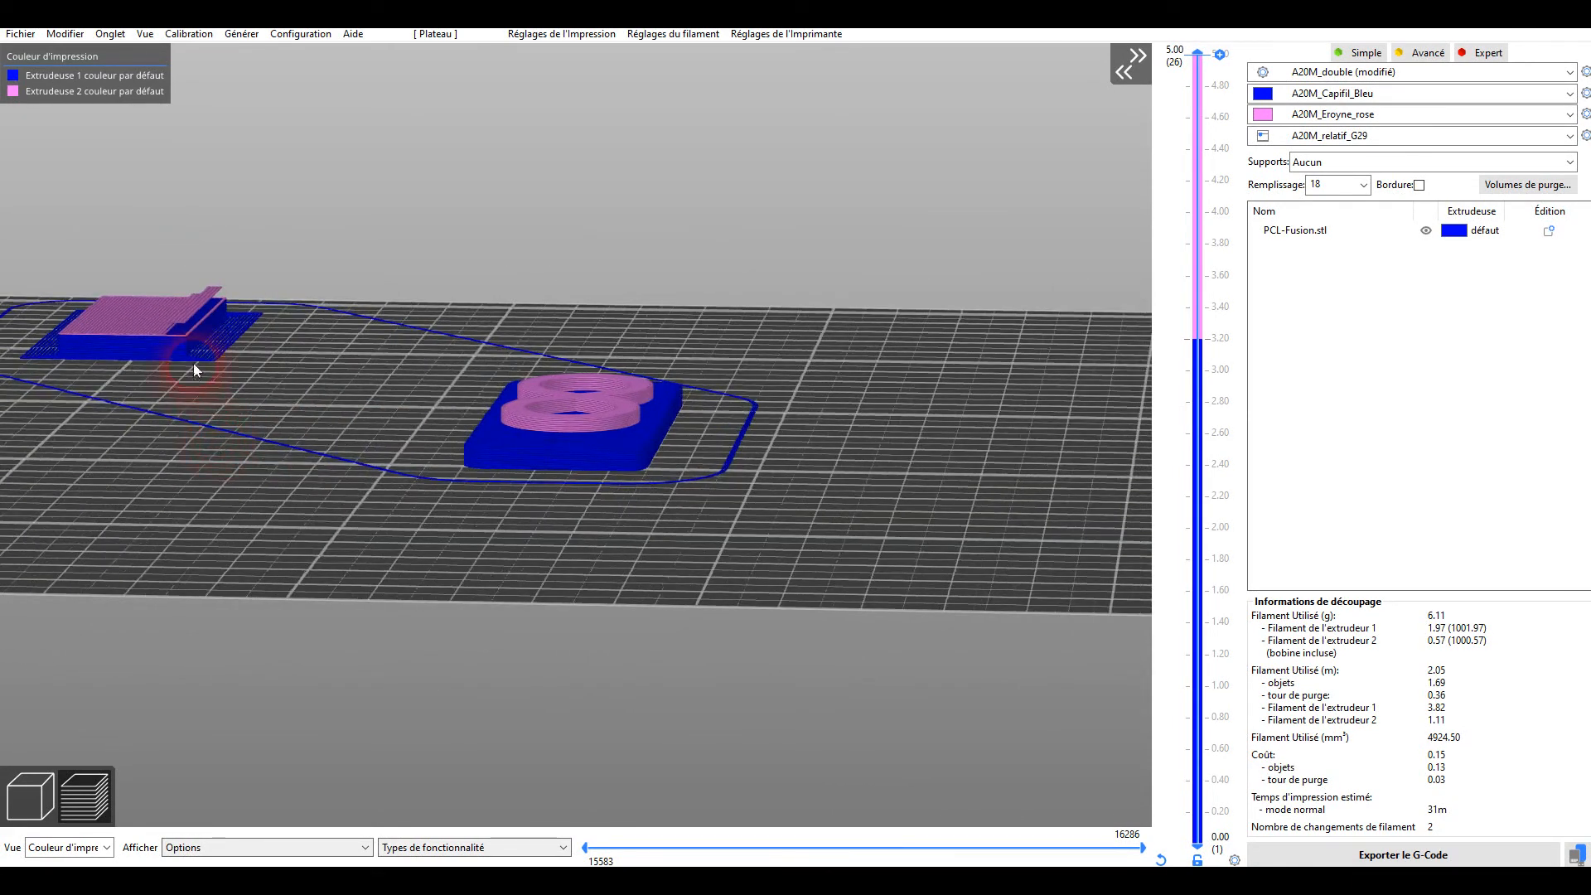
{"action": "middle_click_drag", "start_coordinate": [278, 362], "coordinate": [524, 458]}
{"action": "left_click_drag", "start_coordinate": [525, 458], "coordinate": [451, 512]}
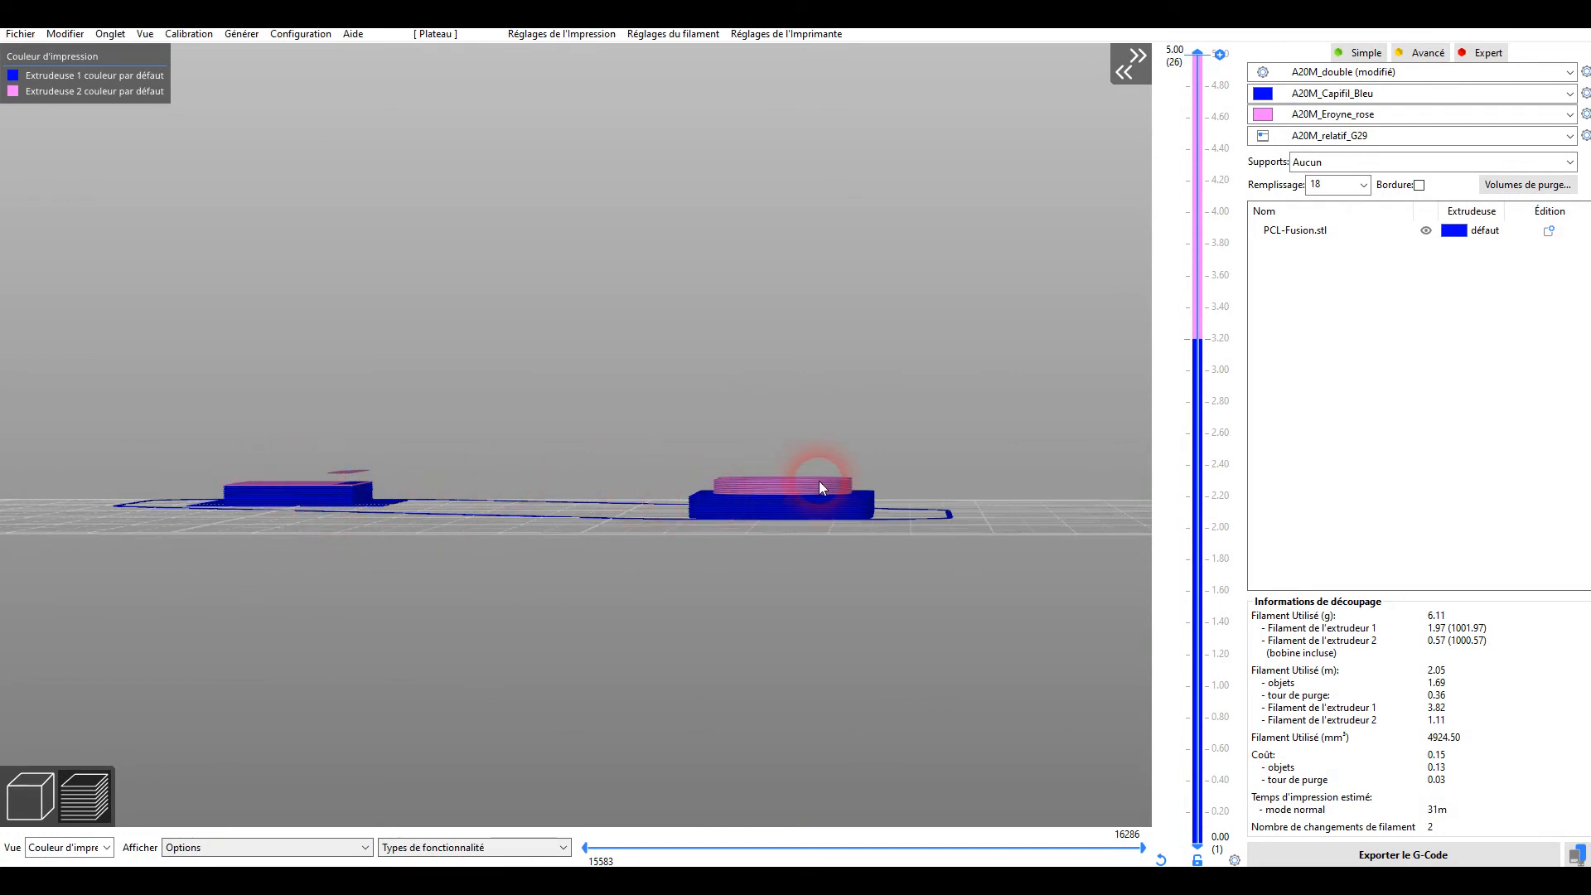
- Turn the purge tower's "Sans couches dispersées" option back on and reslice the key tag
{"action": "left_click", "coordinate": [537, 34]}
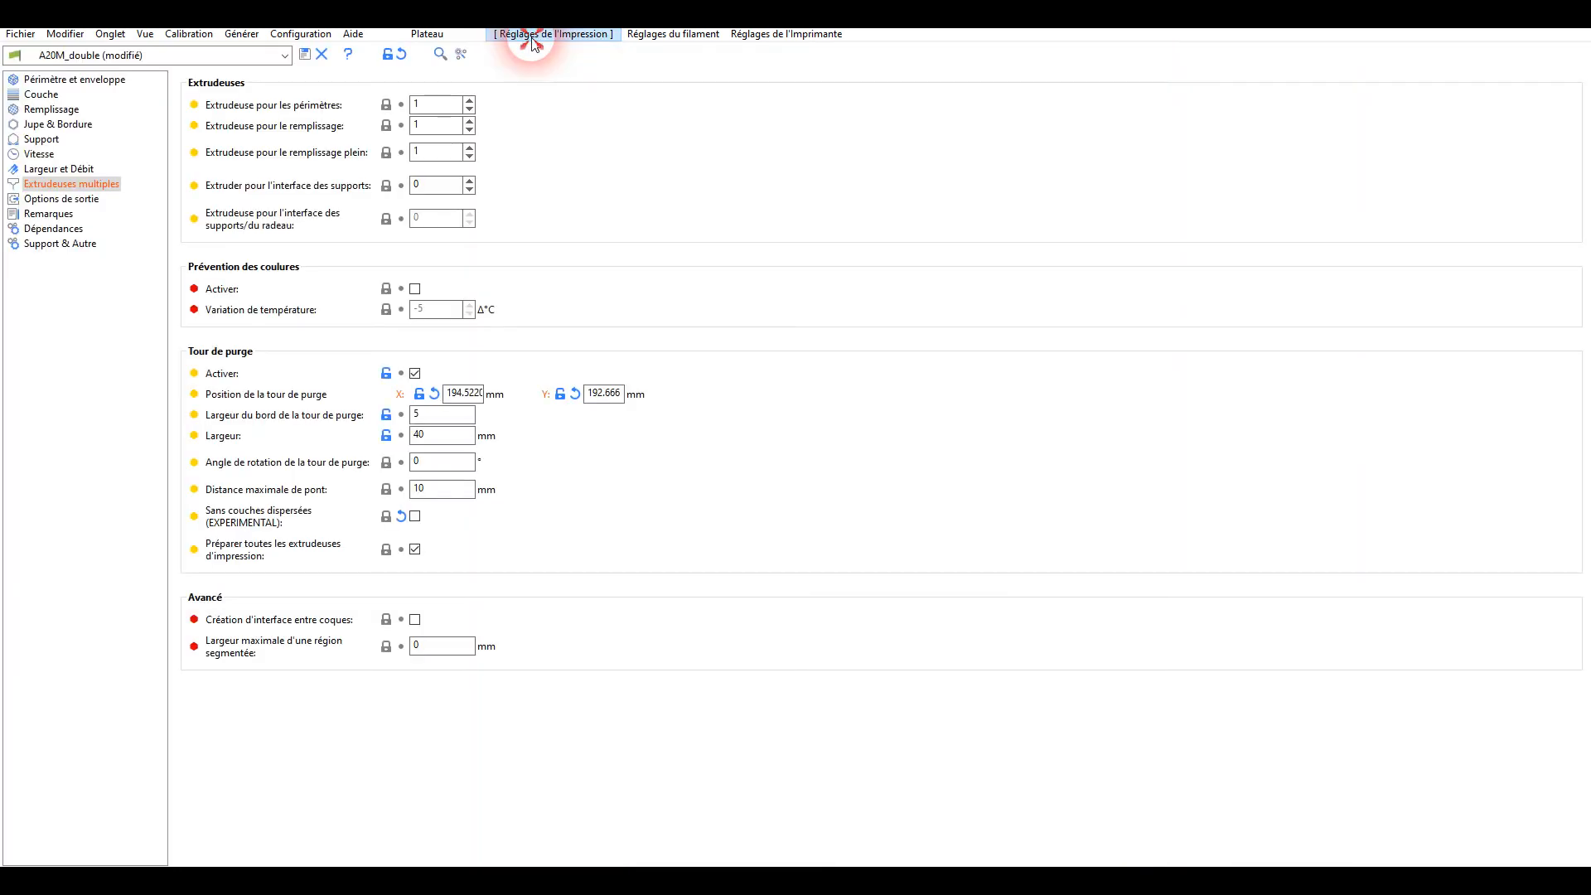
{"action": "left_click", "coordinate": [415, 515]}
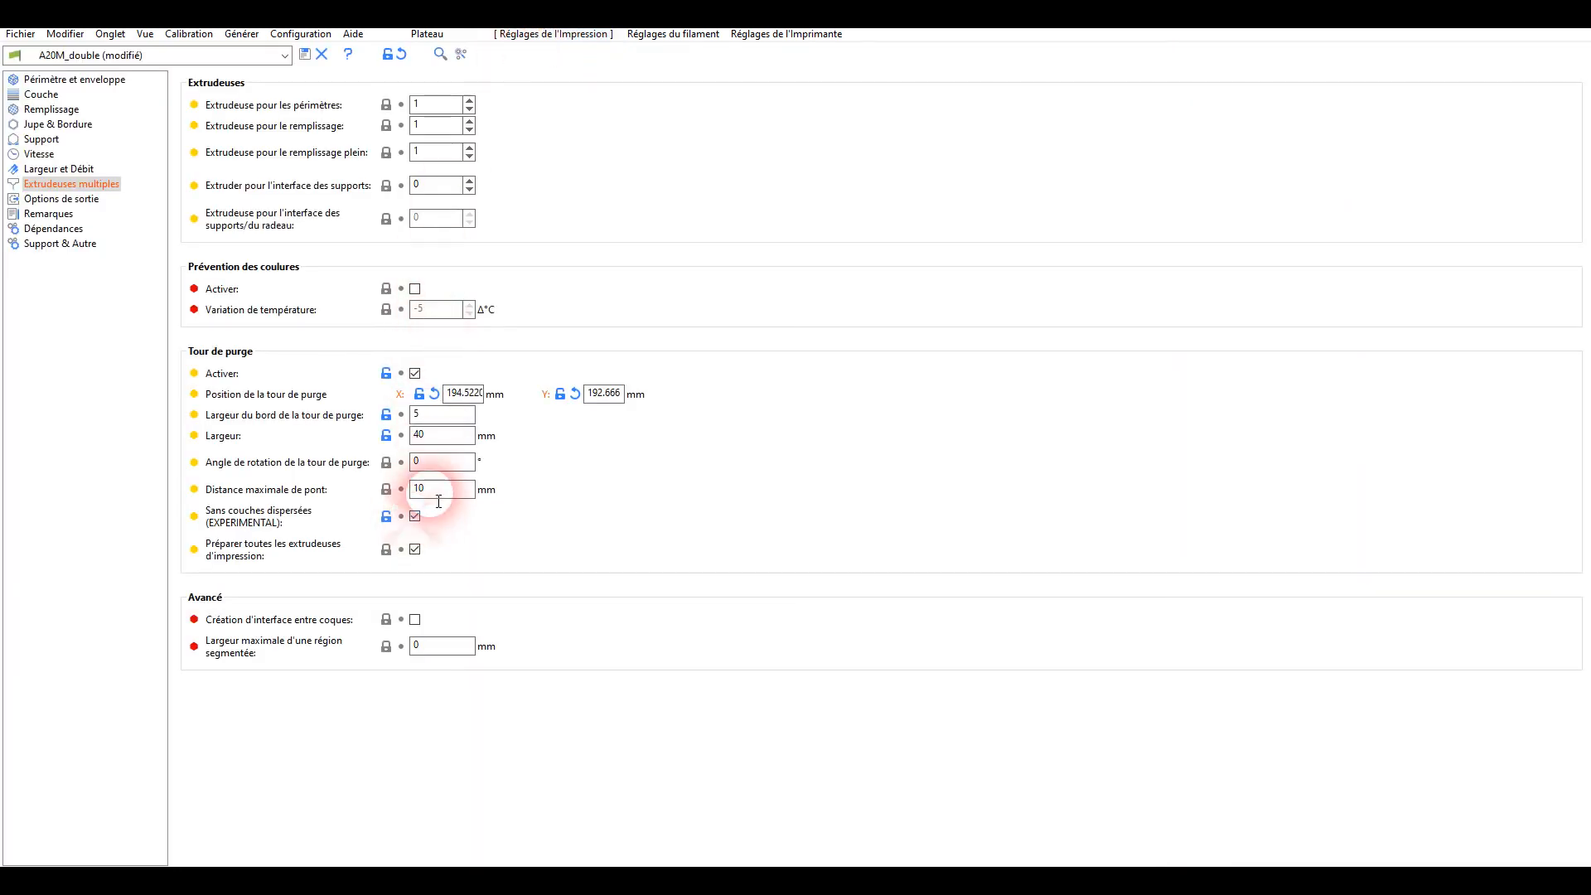
{"action": "left_click", "coordinate": [443, 34]}
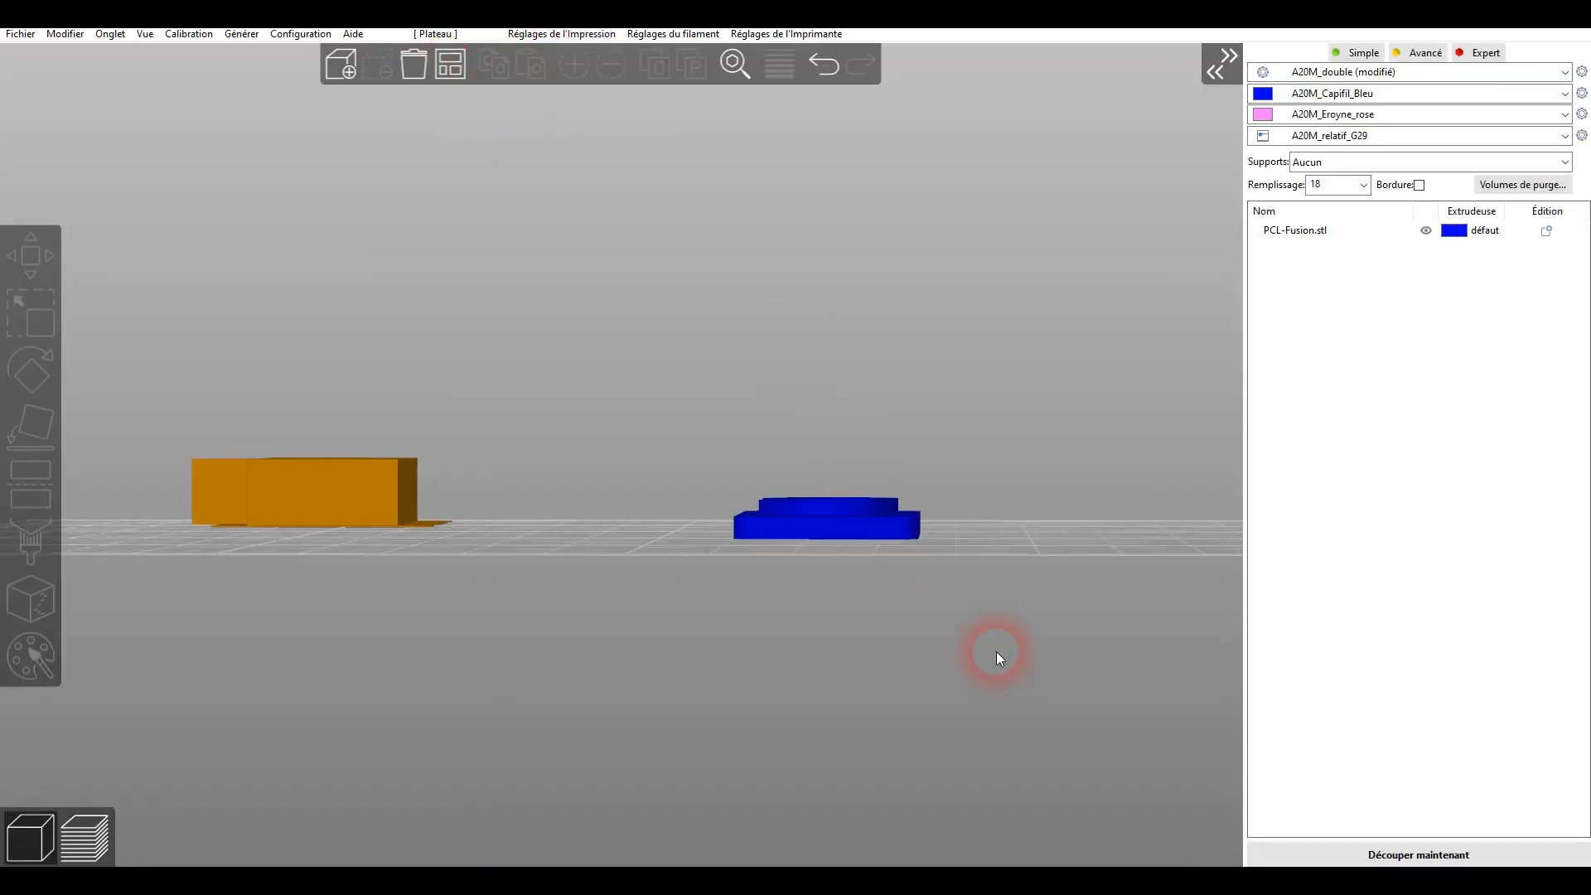
{"action": "left_click", "coordinate": [1324, 847]}
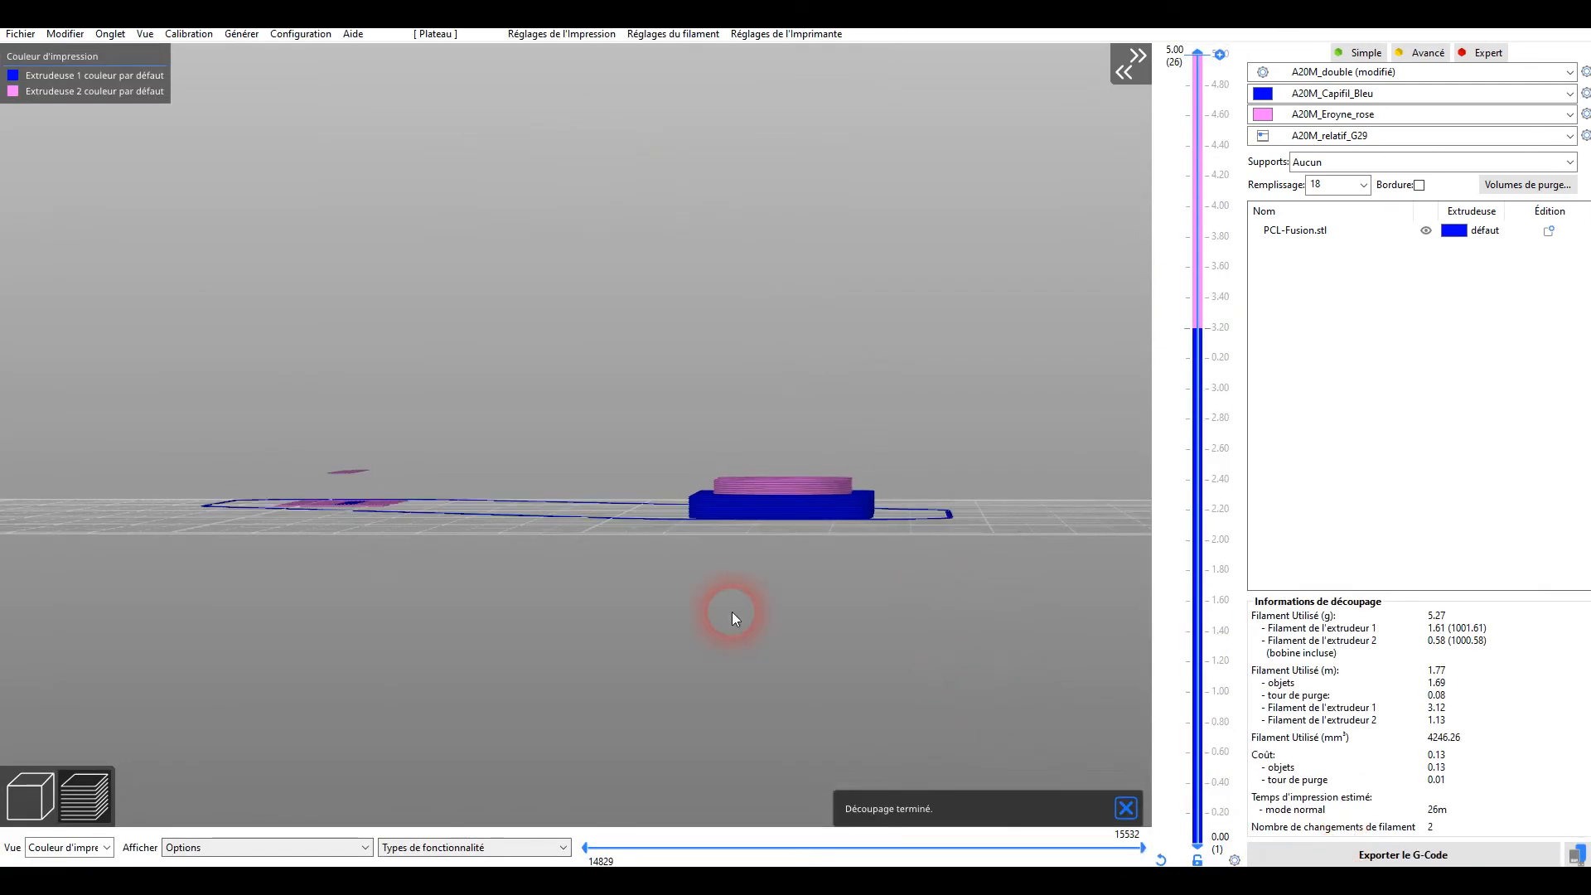
{"action": "left_click_drag", "start_coordinate": [421, 519], "coordinate": [372, 541]}
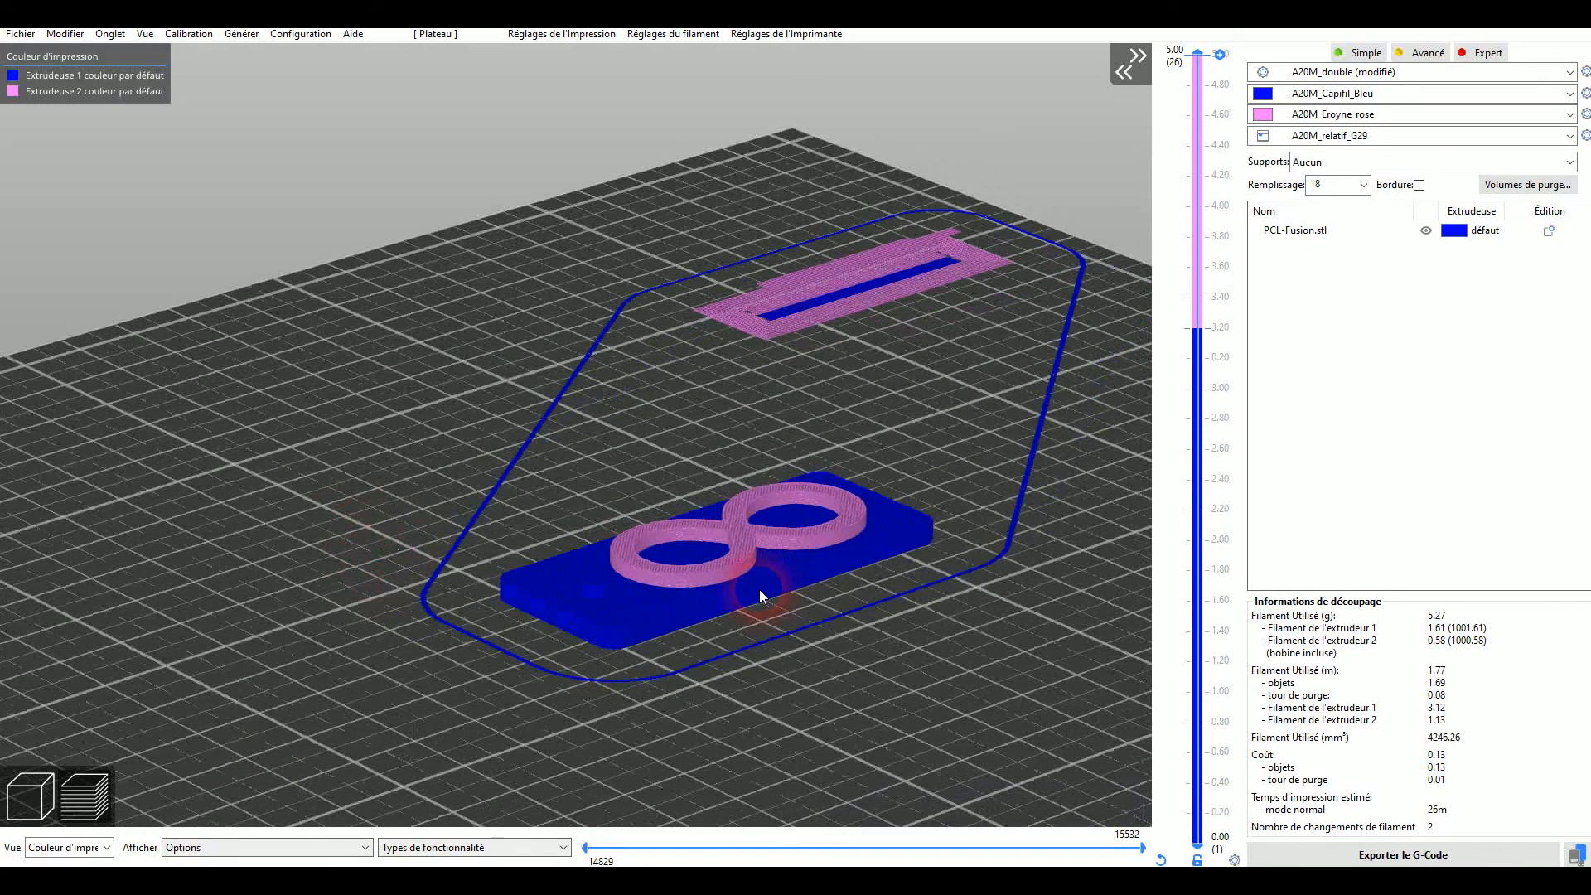